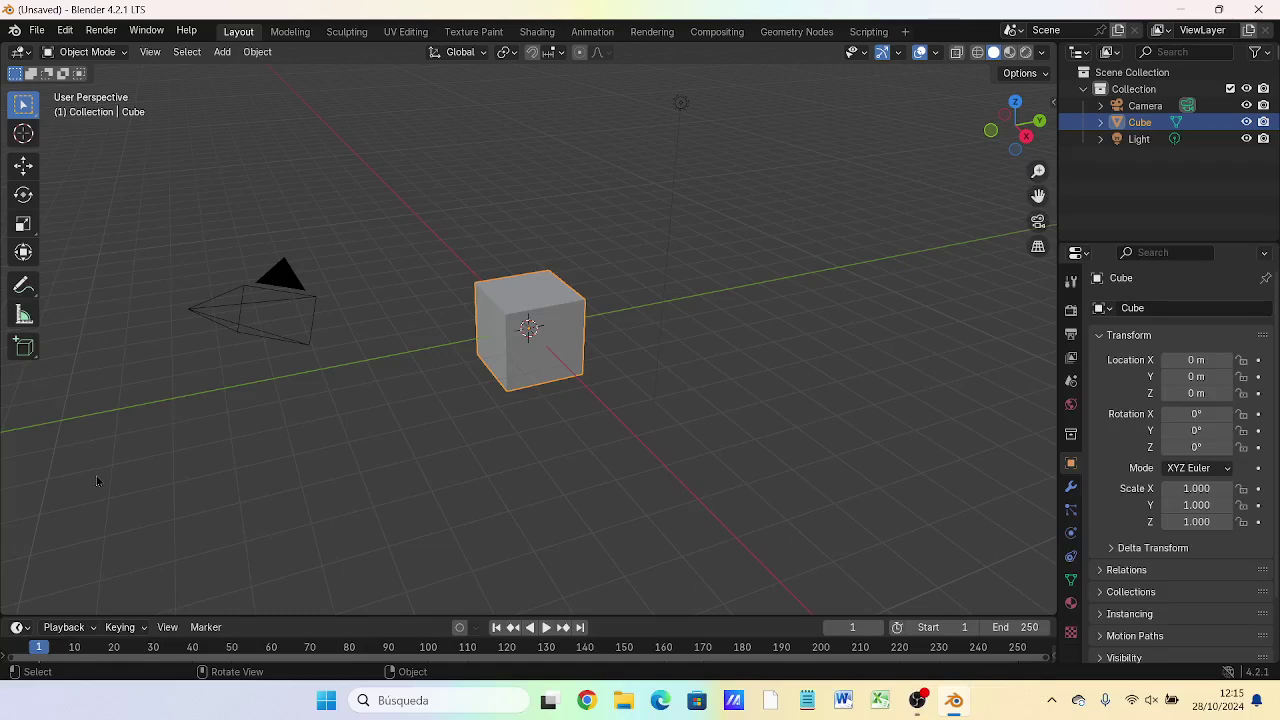
# - Select everything and delete the default cube, camera and light
pyautogui.press('a')
pyautogui.press('Delete')
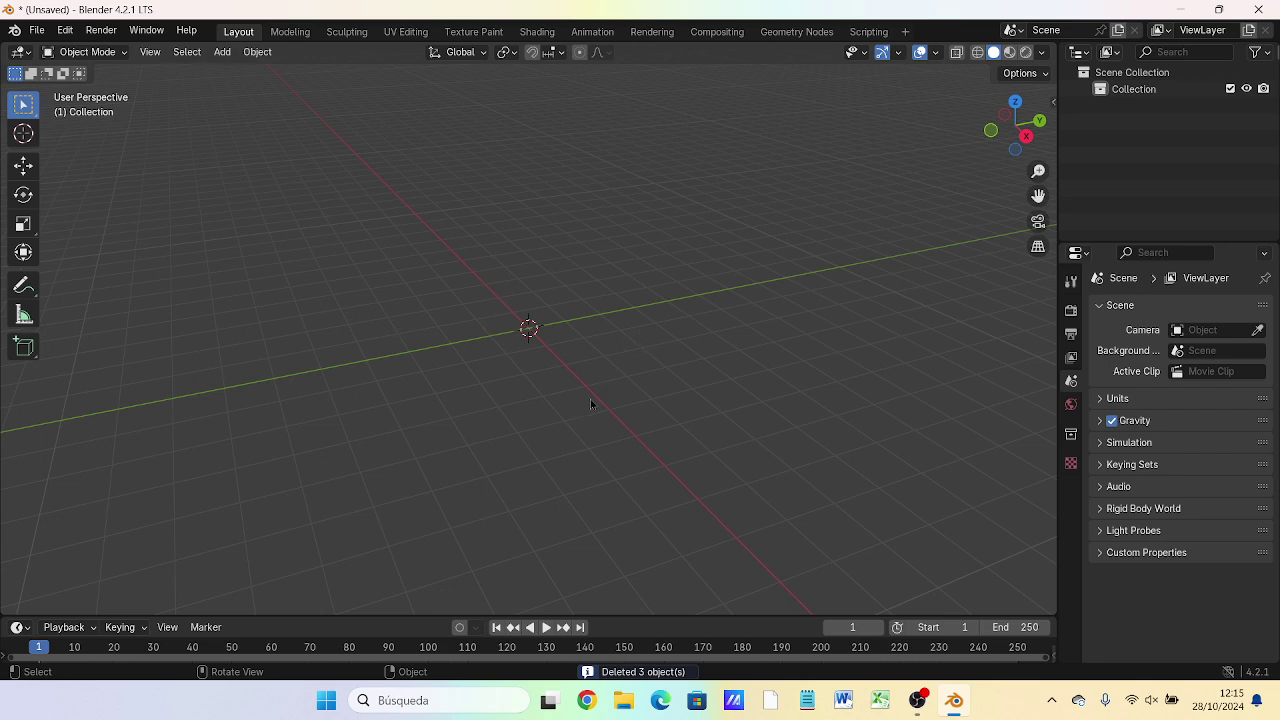
# - In front view, add a mesh cube at the origin
pyautogui.press('KP_1')
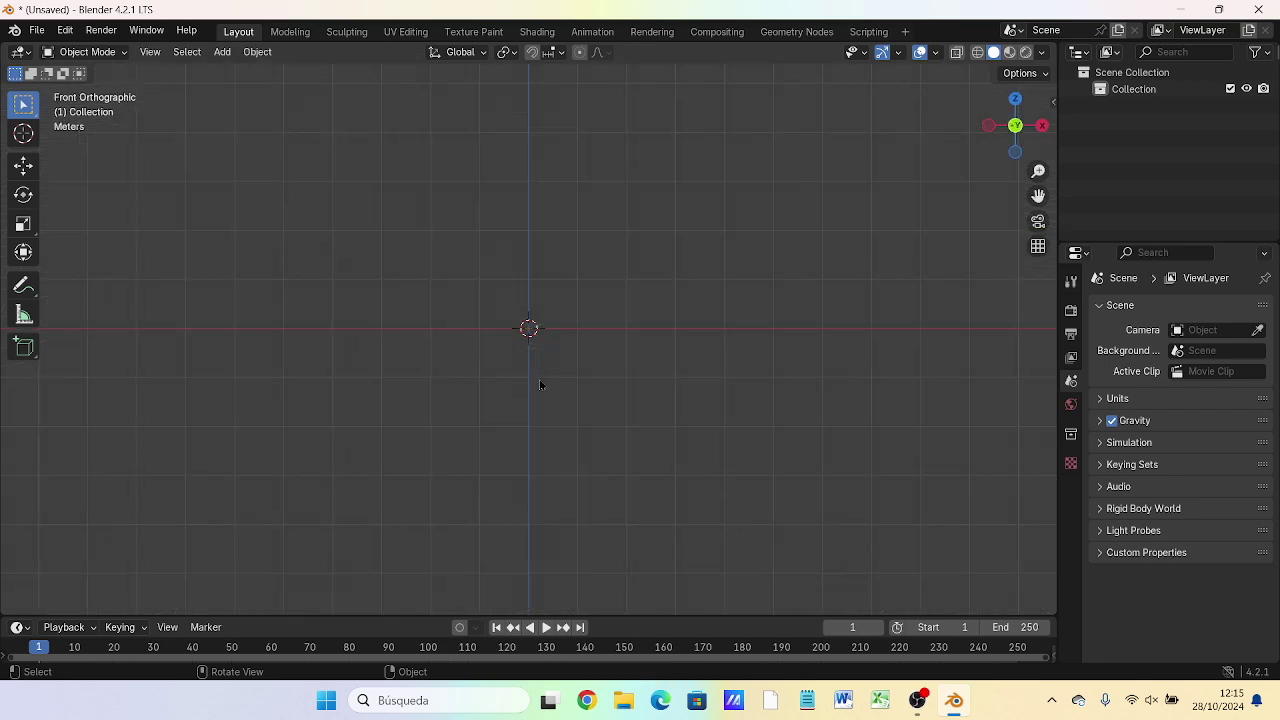
pyautogui.scroll(2, 540, 384)
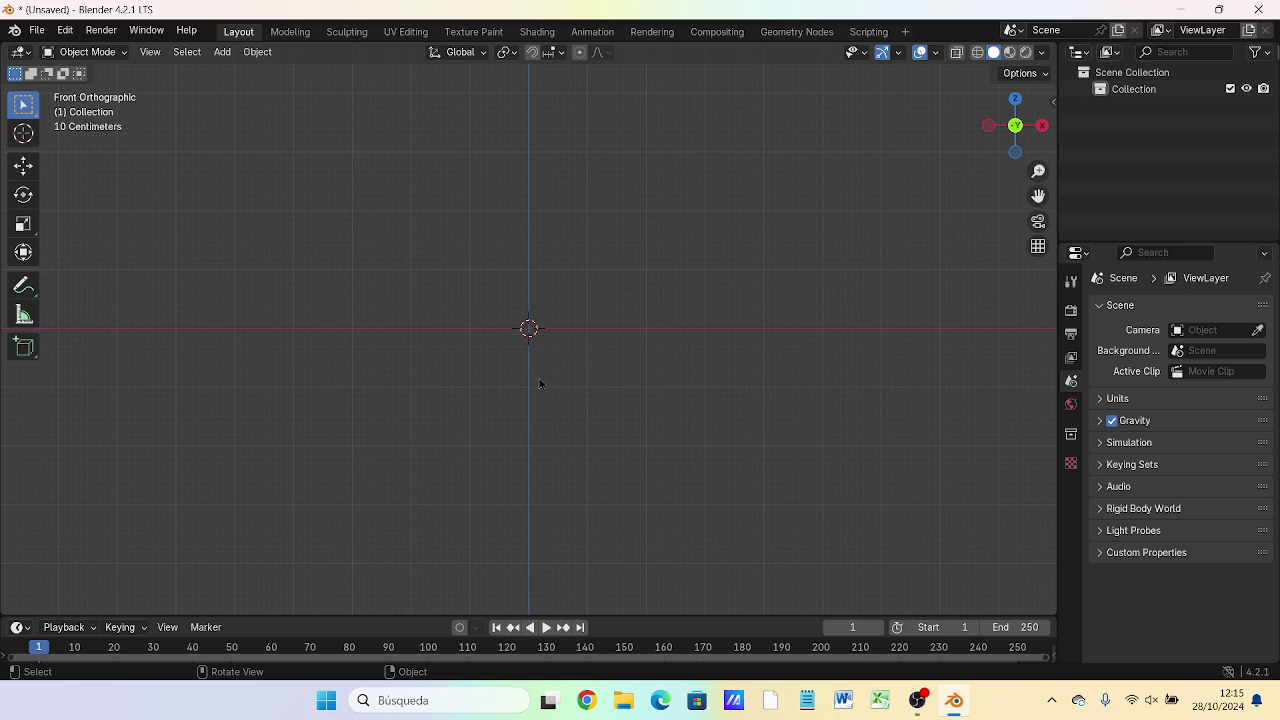
pyautogui.press('shift')
pyautogui.hotkey('shift', 'a')
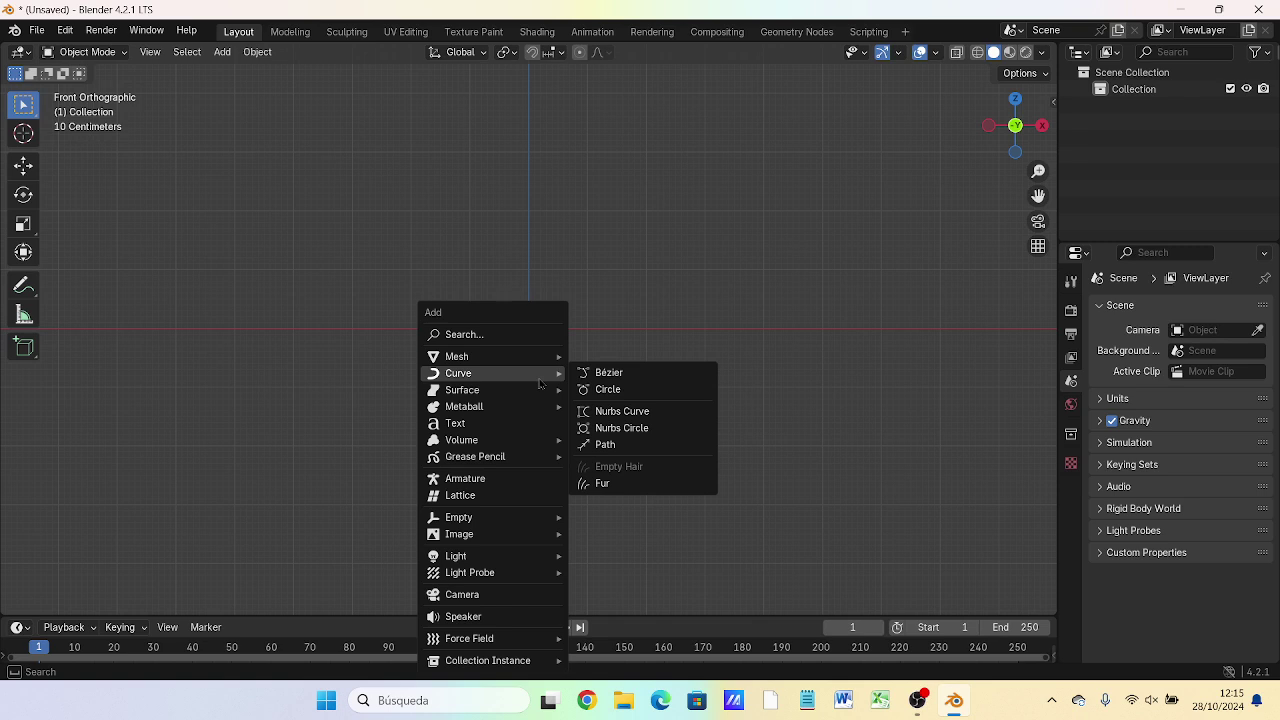
pyautogui.moveTo(457, 356)
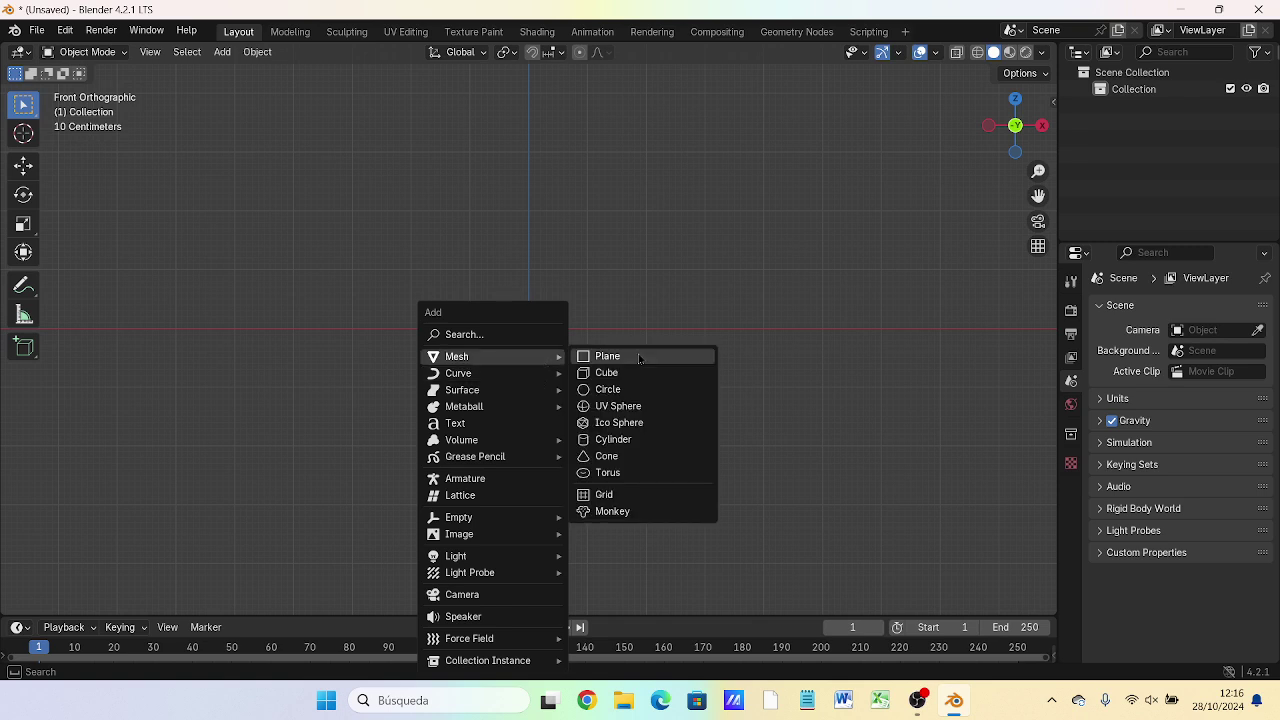
pyautogui.click(632, 374)
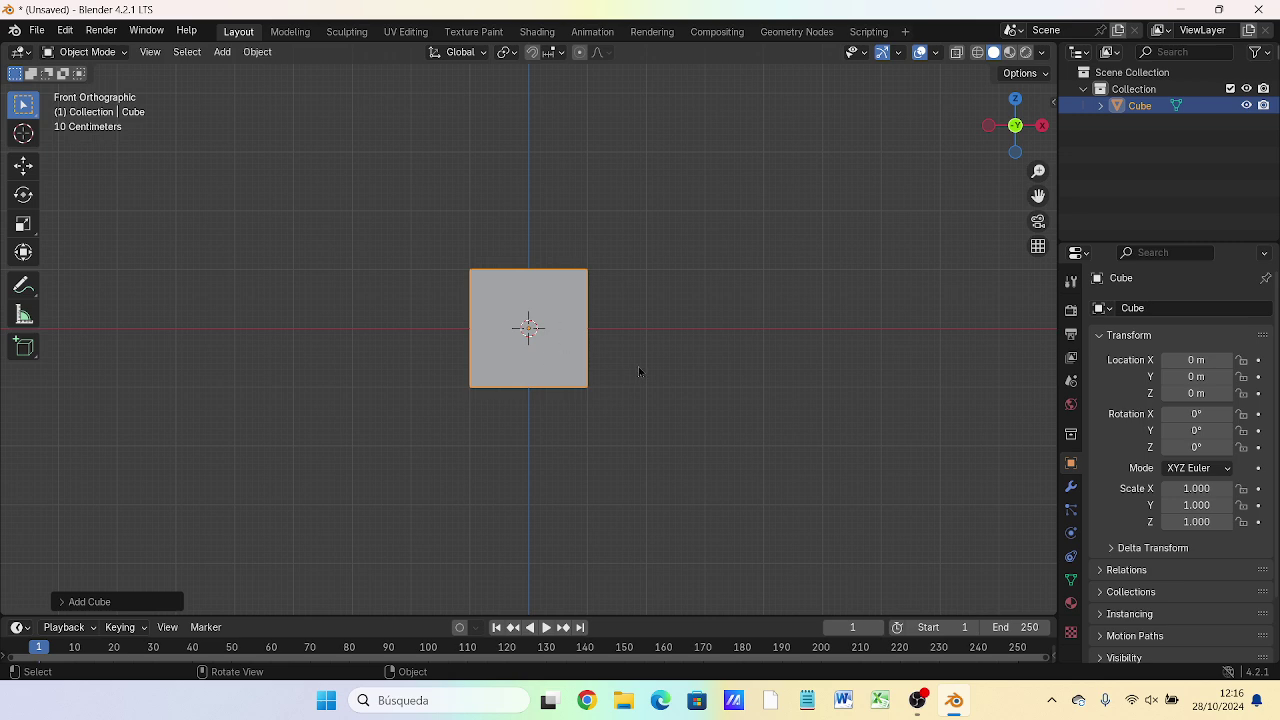
pyautogui.moveTo(622, 366)
pyautogui.mouseDown(button='middle')
pyautogui.moveTo(450, 262)
pyautogui.moveTo(711, 381)
pyautogui.mouseUp(button='middle')
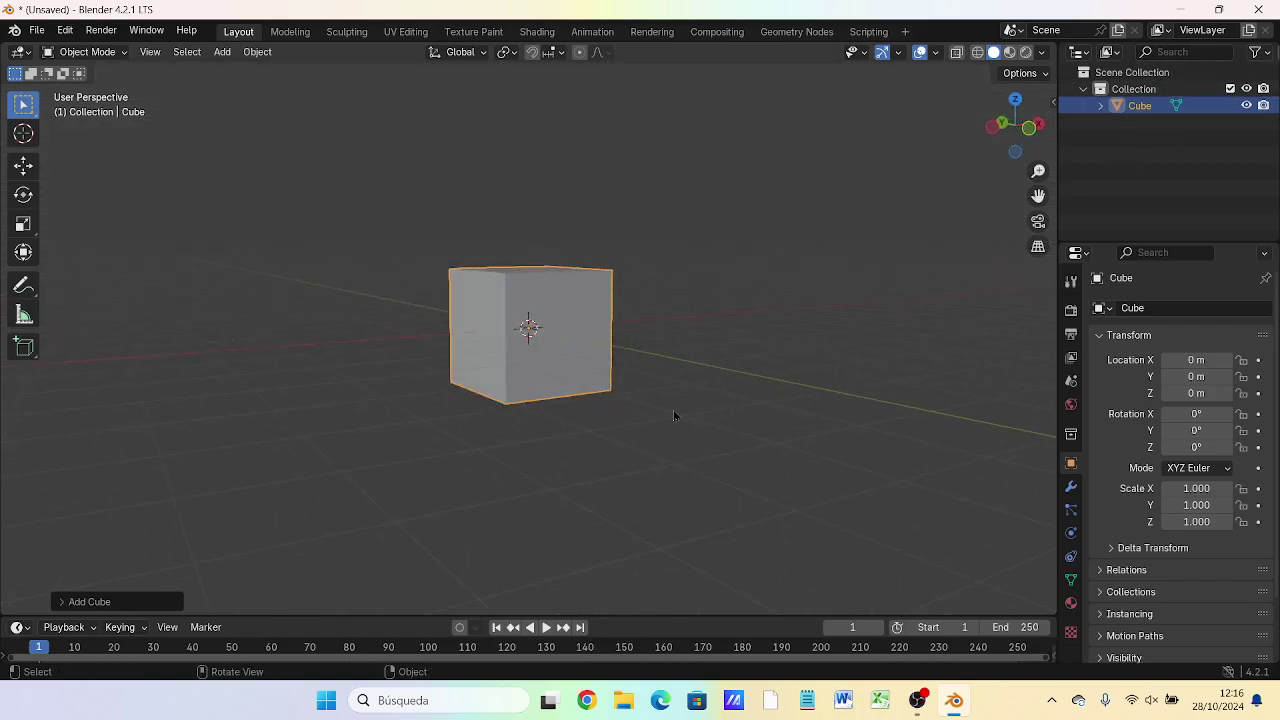
pyautogui.press('KP_1')
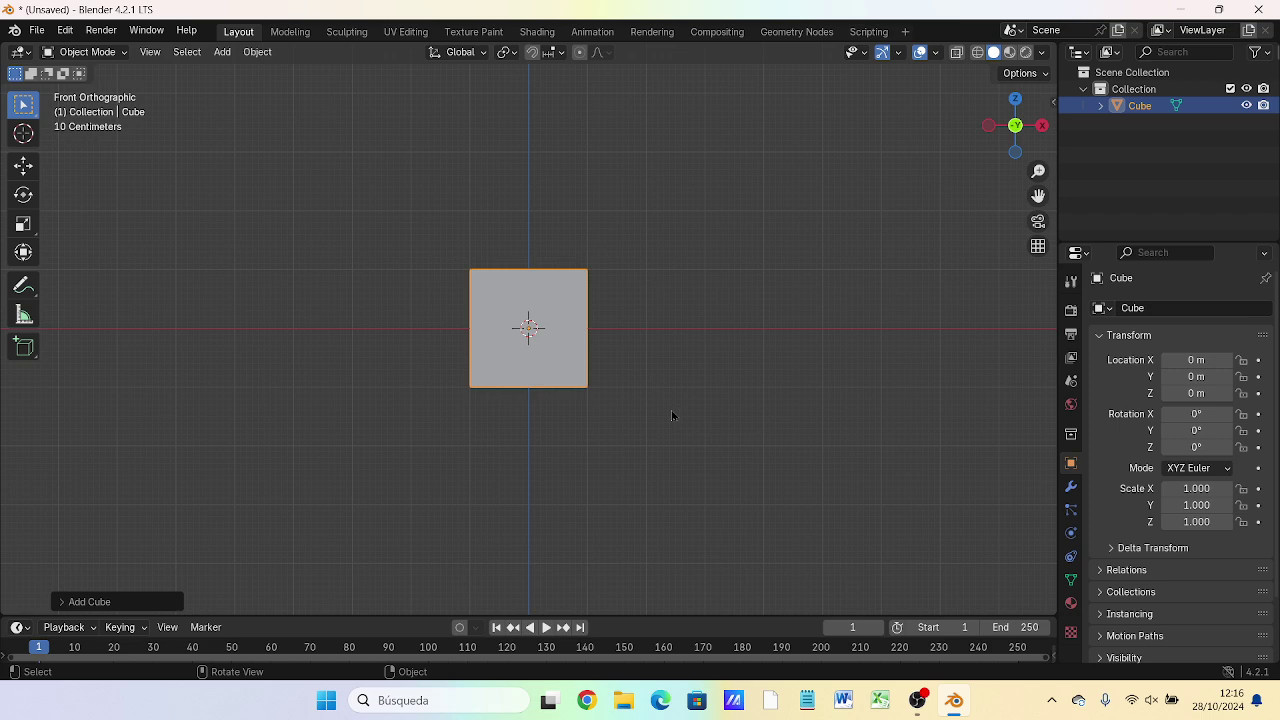
# - Add a UV sphere at the origin, check its creation settings, then deselect it
pyautogui.hotkey('shift', 'a')
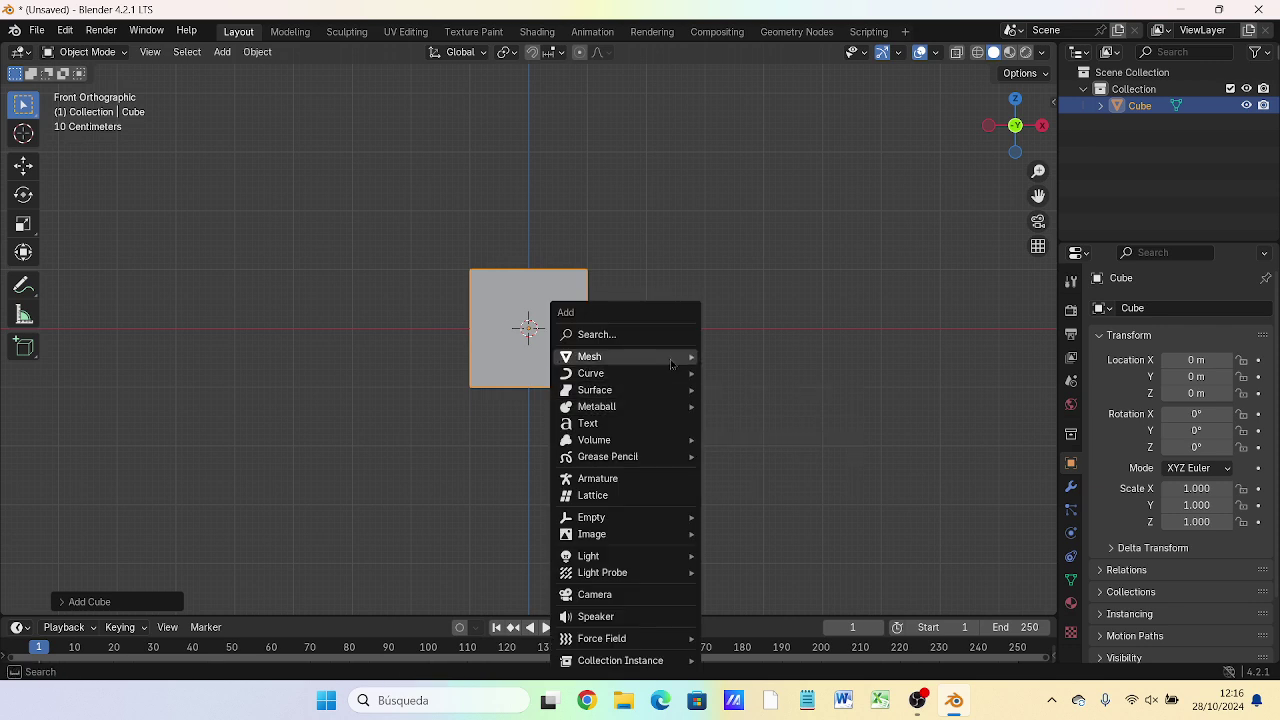
pyautogui.moveTo(590, 356)
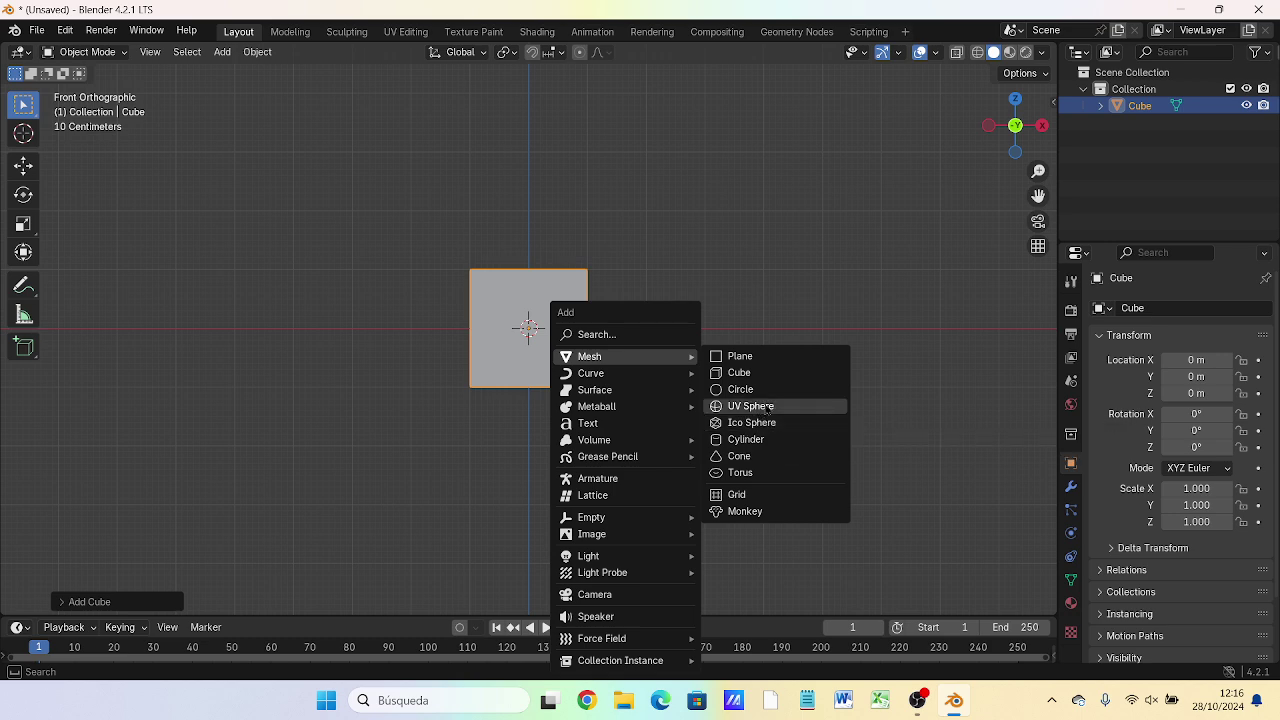
pyautogui.click(767, 407)
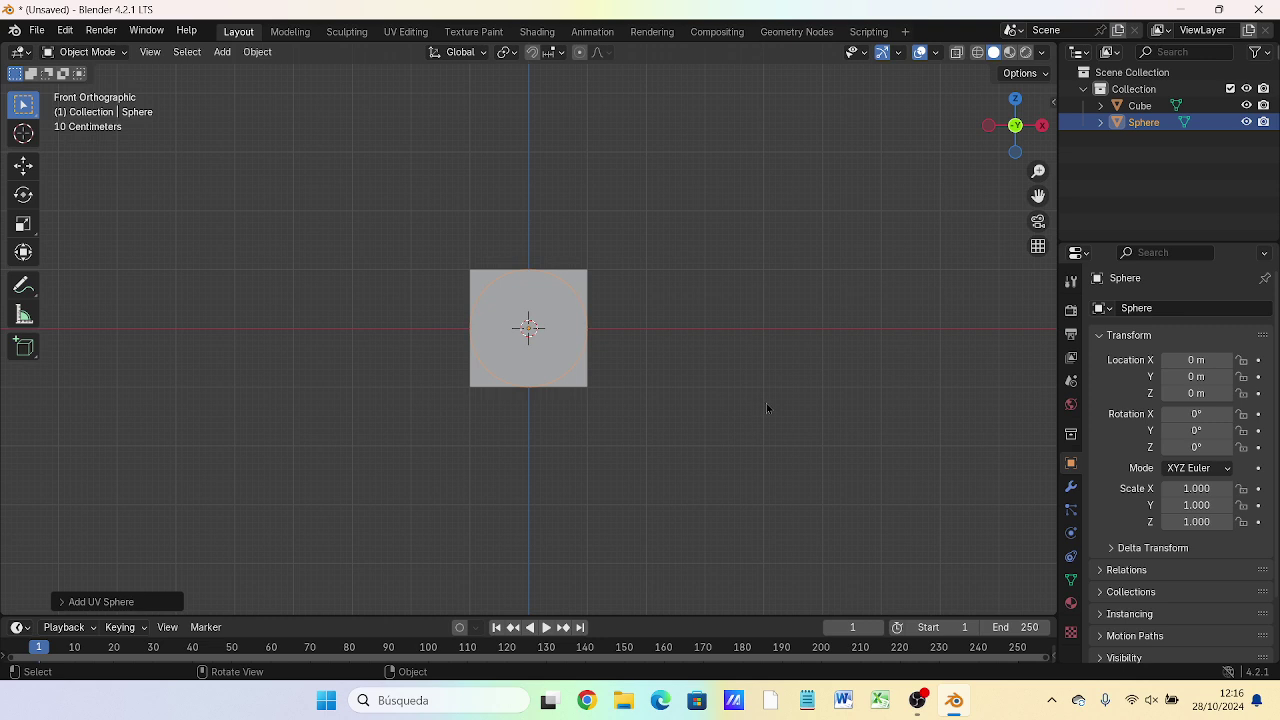
pyautogui.click(62, 603)
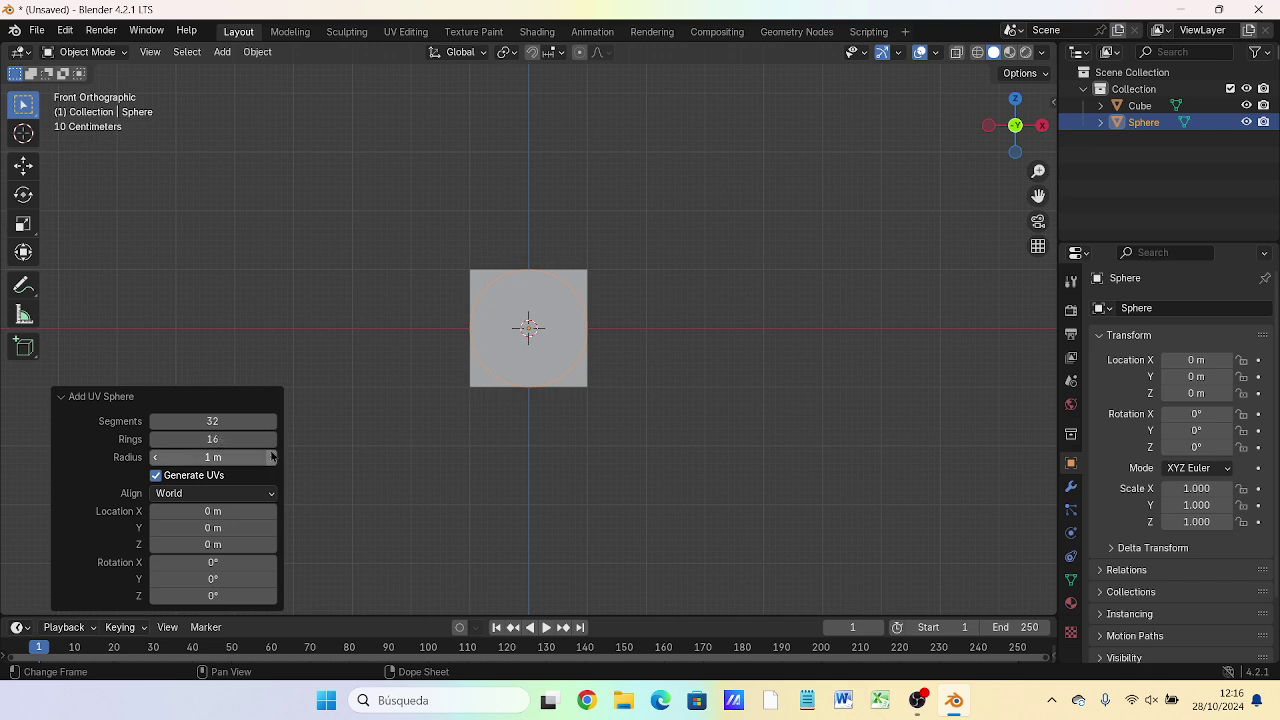
pyautogui.click(450, 493)
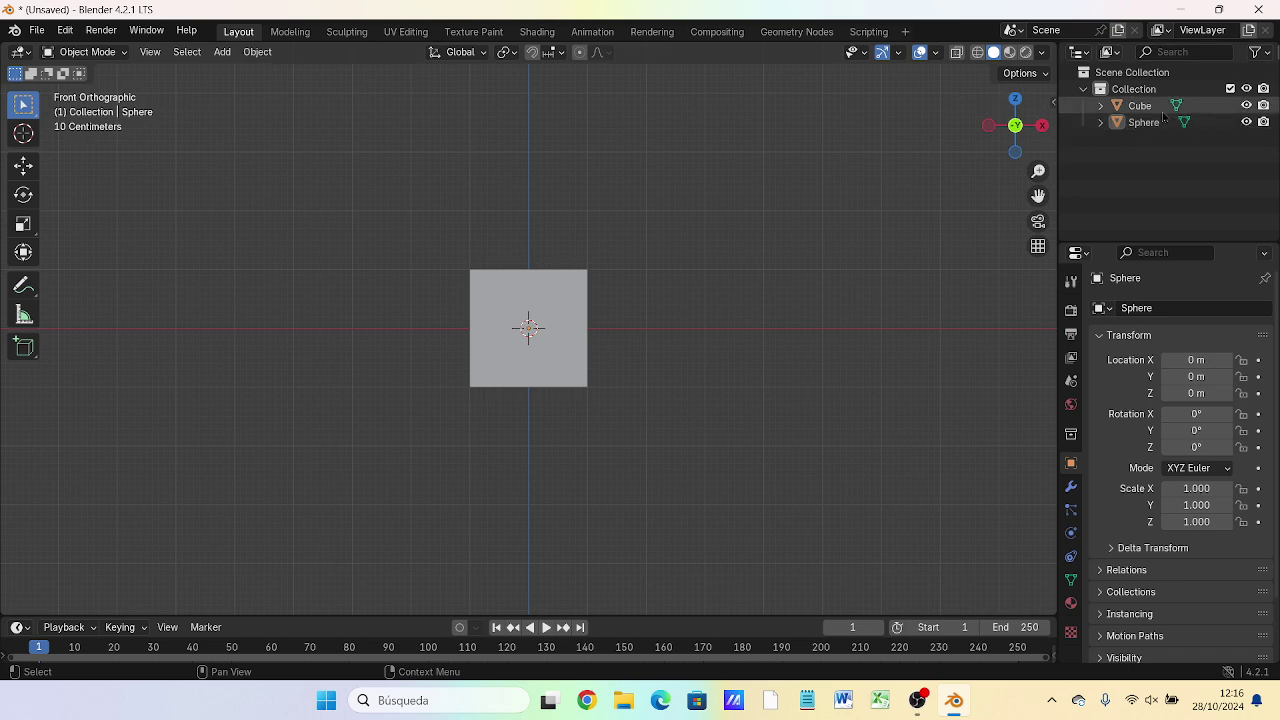
pyautogui.click(1246, 105)
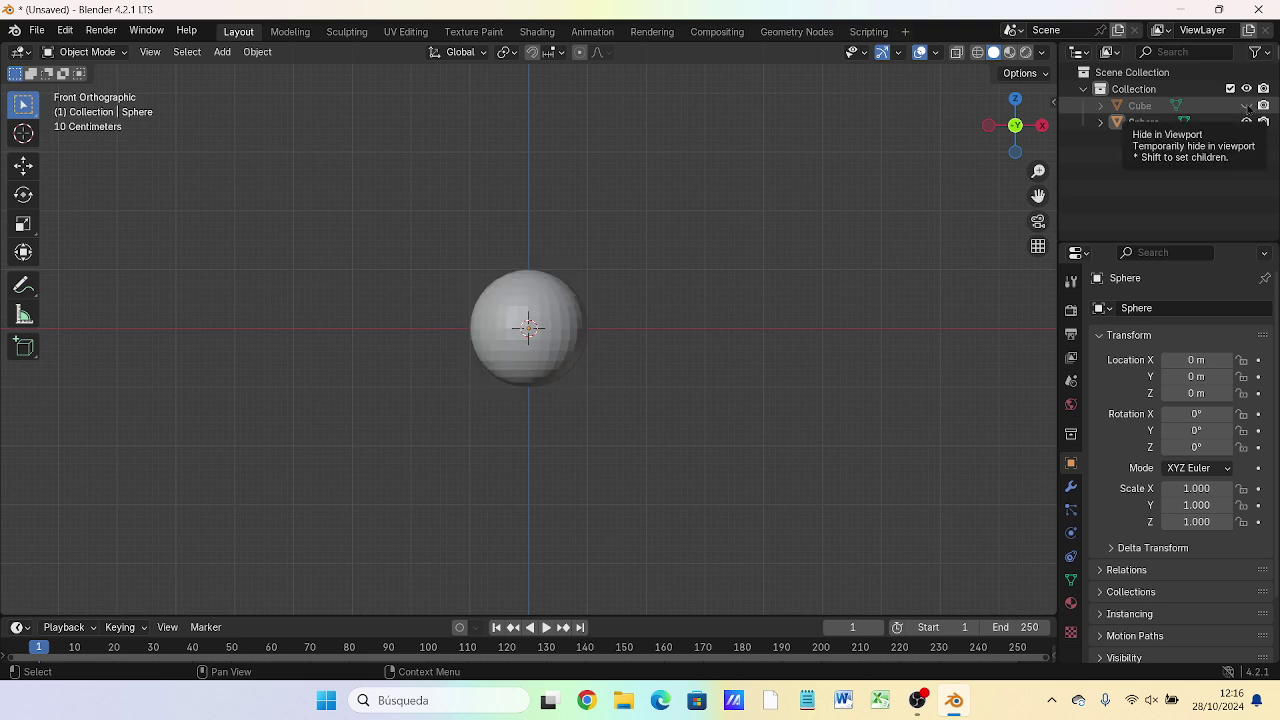
pyautogui.click(1246, 105)
pyautogui.click(1246, 105)
pyautogui.click(1246, 105)
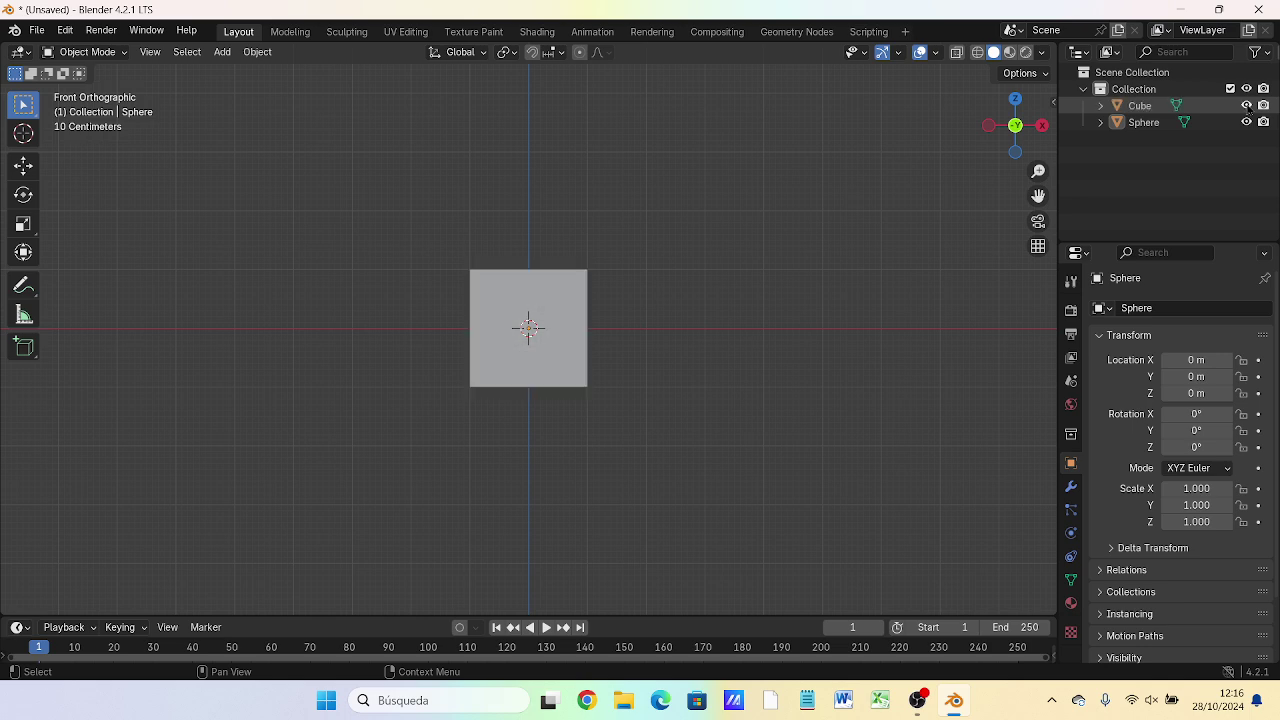
pyautogui.click(1246, 105)
pyautogui.click(1246, 105)
pyautogui.scroll(3, 566, 417)
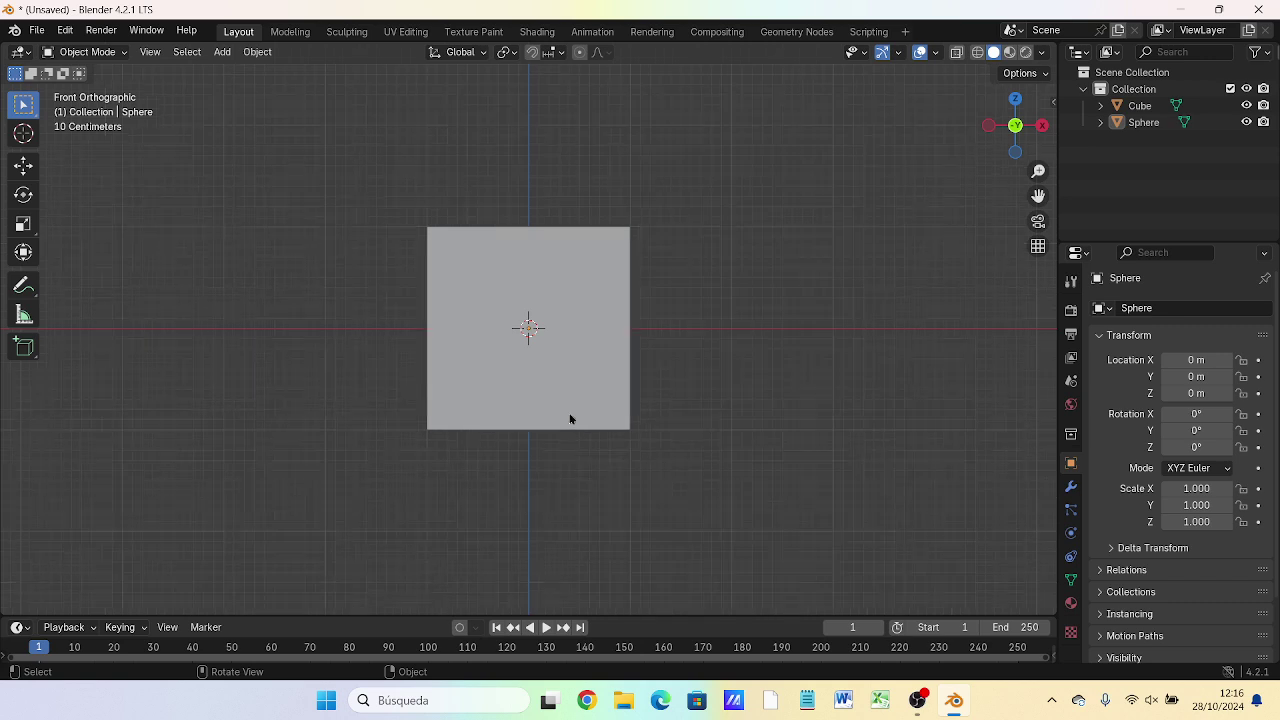
pyautogui.scroll(2, 566, 417)
pyautogui.press('z')
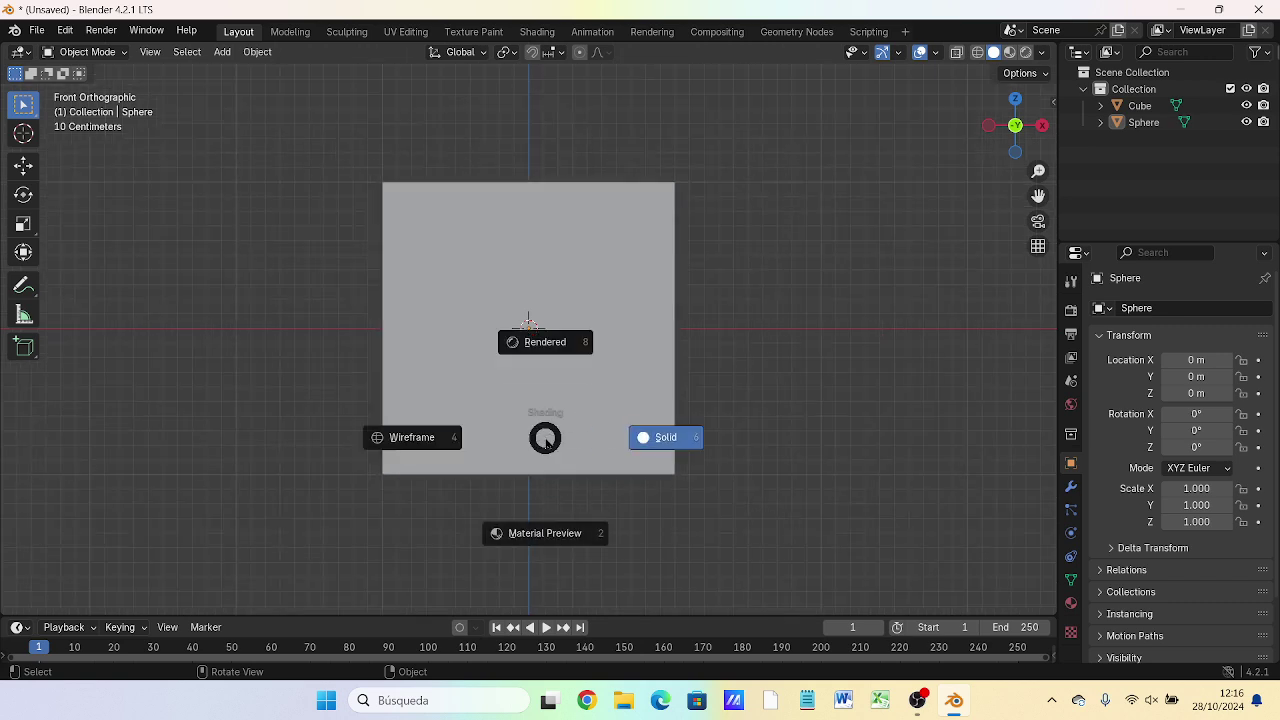
pyautogui.click(427, 440)
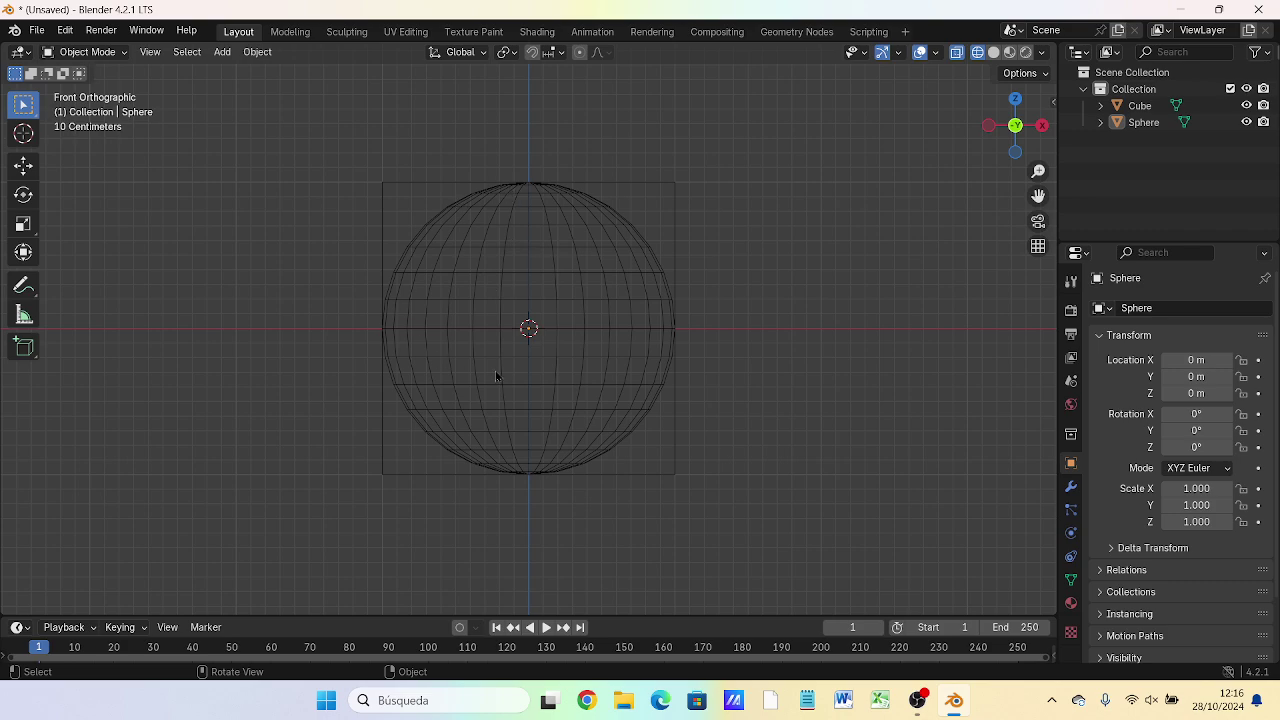
pyautogui.moveTo(596, 304)
pyautogui.mouseDown(button='middle')
pyautogui.moveTo(443, 390)
pyautogui.moveTo(599, 314)
pyautogui.moveTo(606, 352)
pyautogui.mouseUp(button='middle')
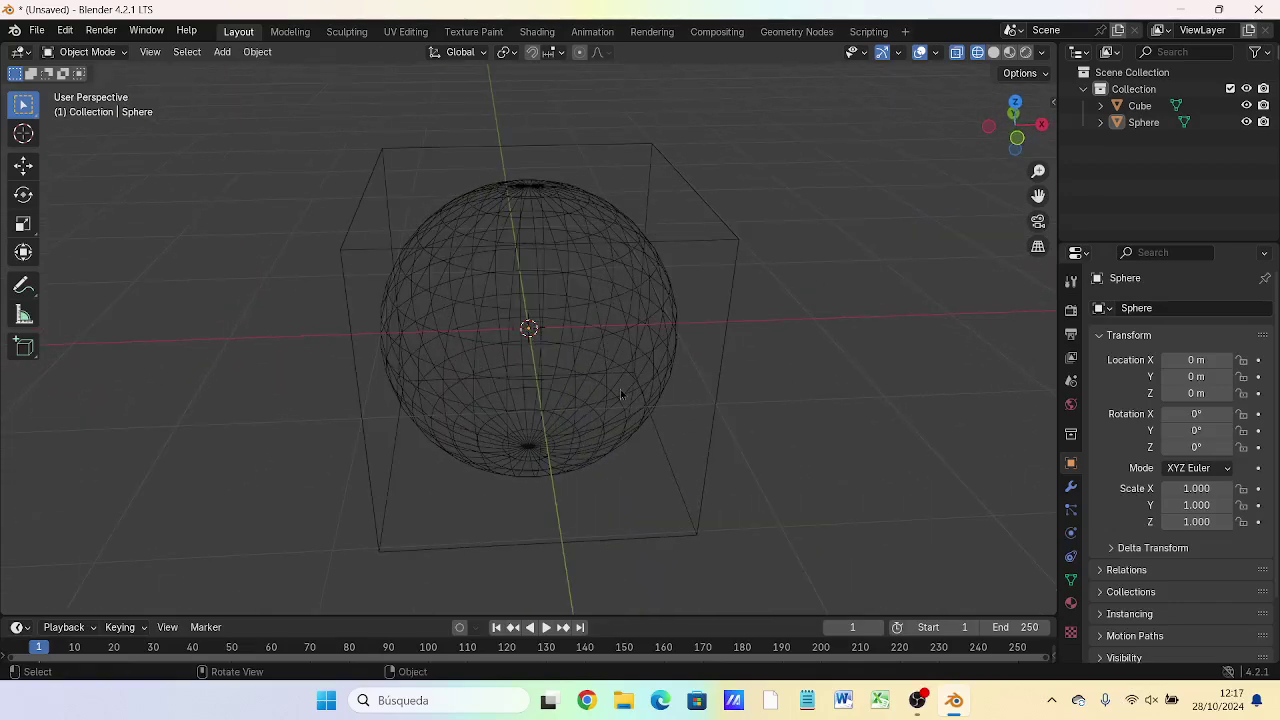
pyautogui.press('z')
pyautogui.click(739, 391)
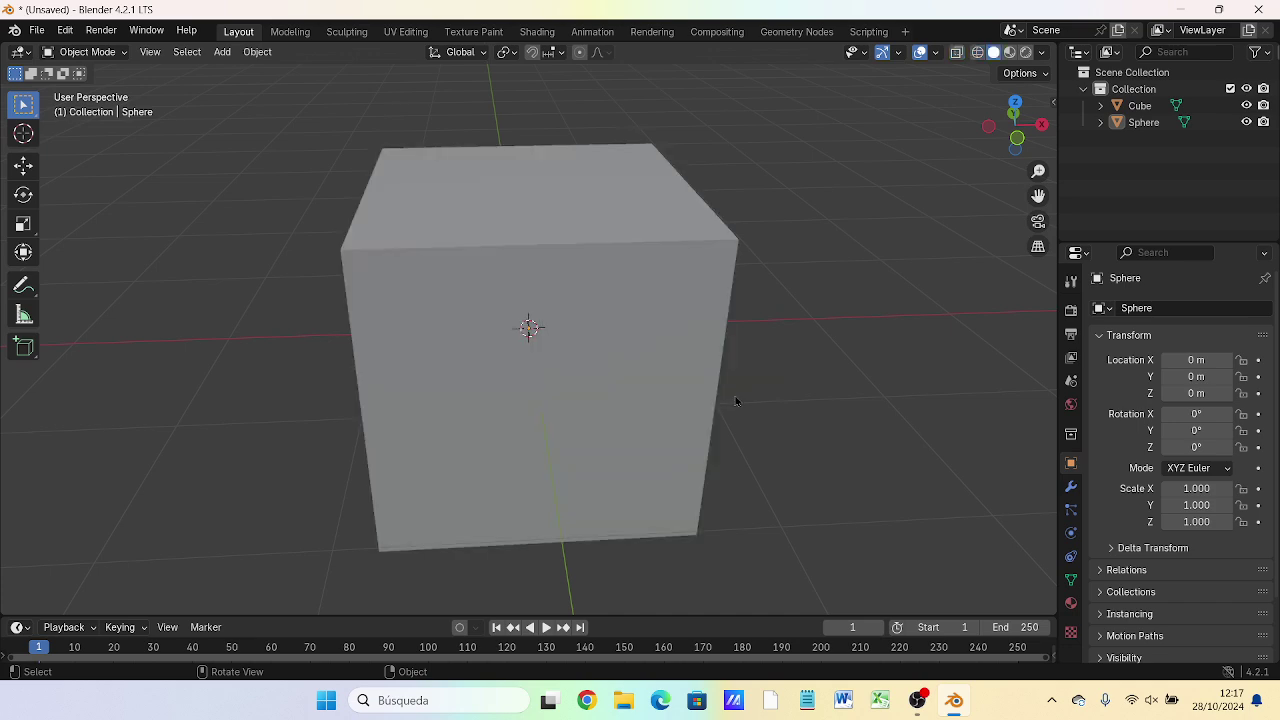
pyautogui.press('KP_1')
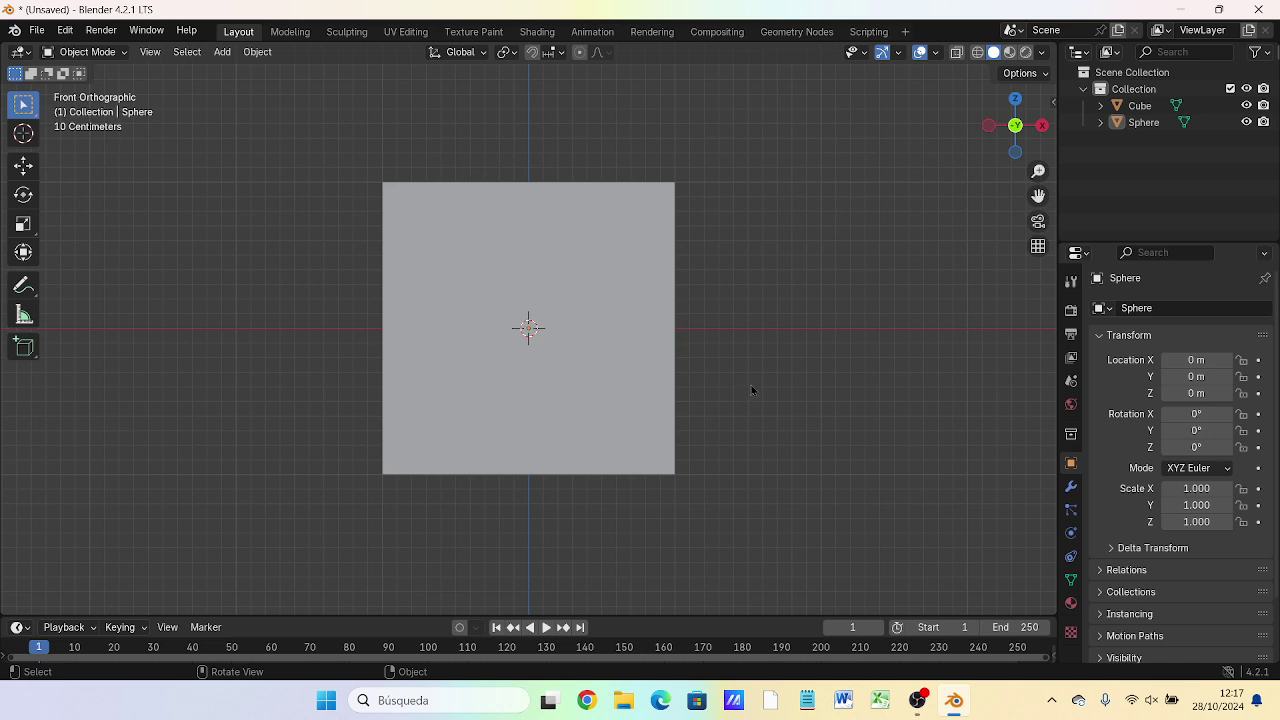
pyautogui.moveTo(751, 385)
pyautogui.mouseDown(button='middle')
pyautogui.moveTo(757, 415)
pyautogui.moveTo(752, 403)
pyautogui.moveTo(721, 413)
pyautogui.mouseUp(button='middle')
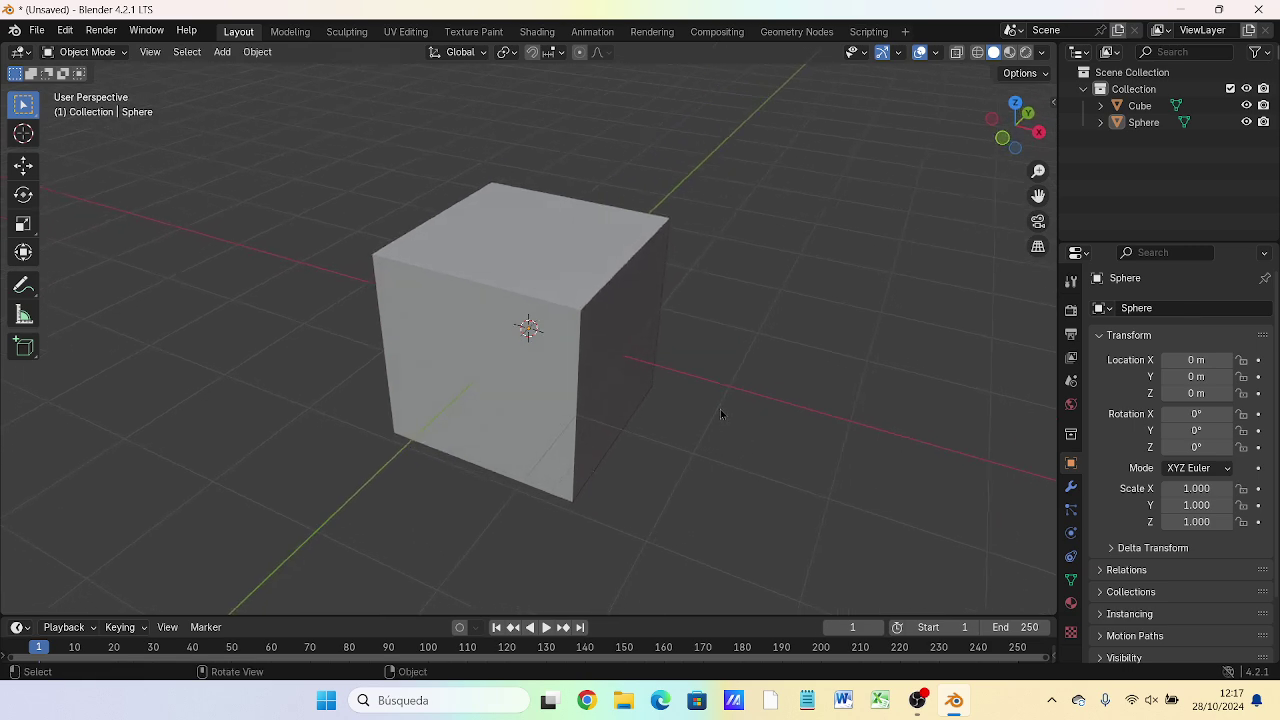
# - Scale the sphere uniformly to 1.342
pyautogui.click(1144, 122)
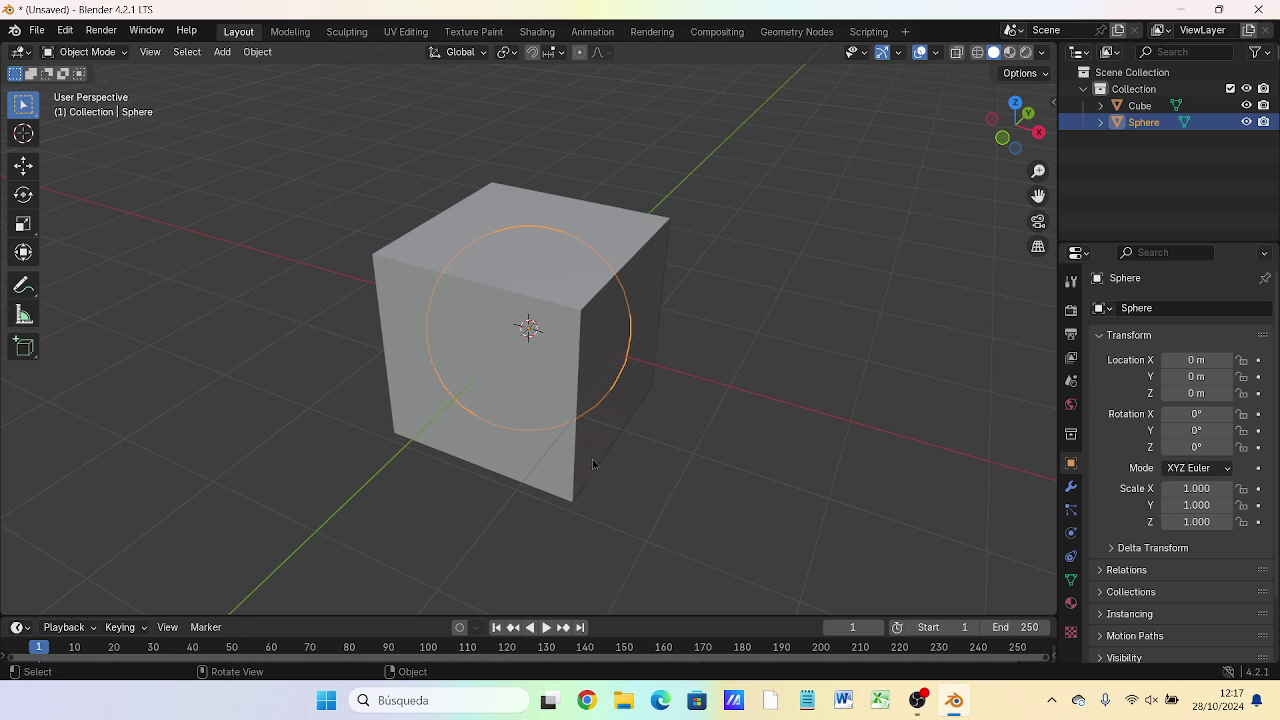
pyautogui.press('s')
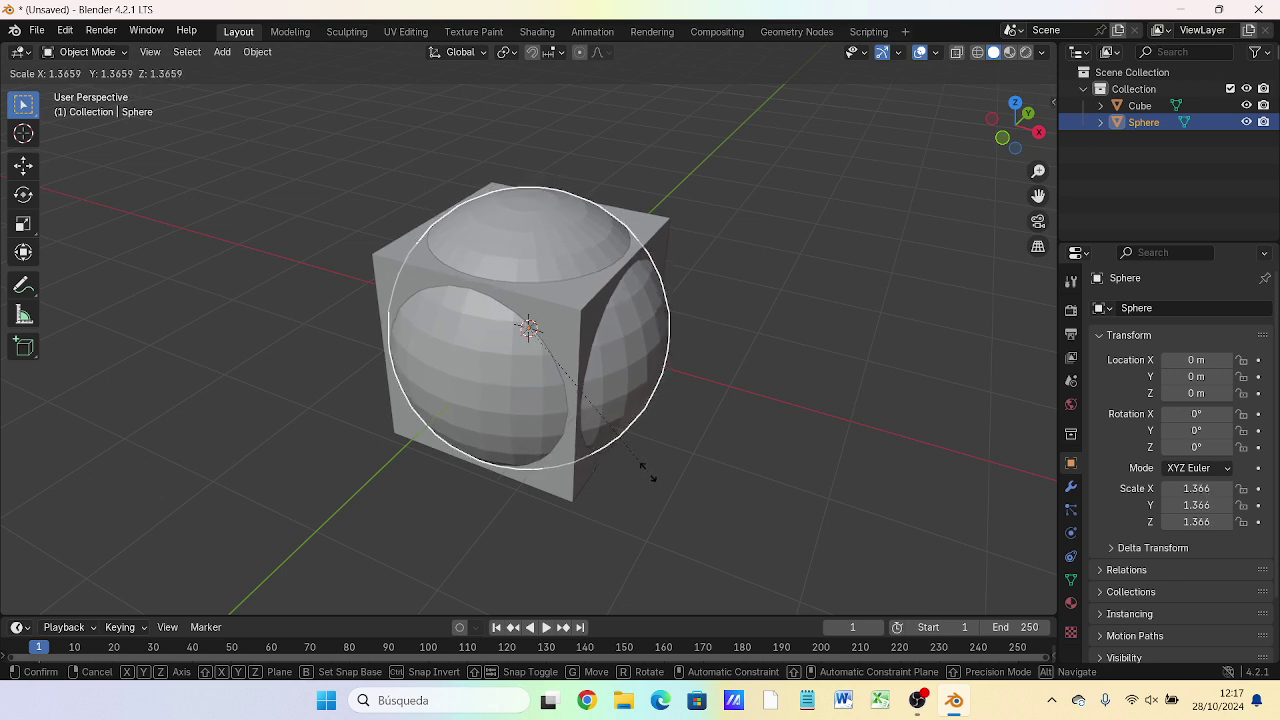
pyautogui.click(648, 476)
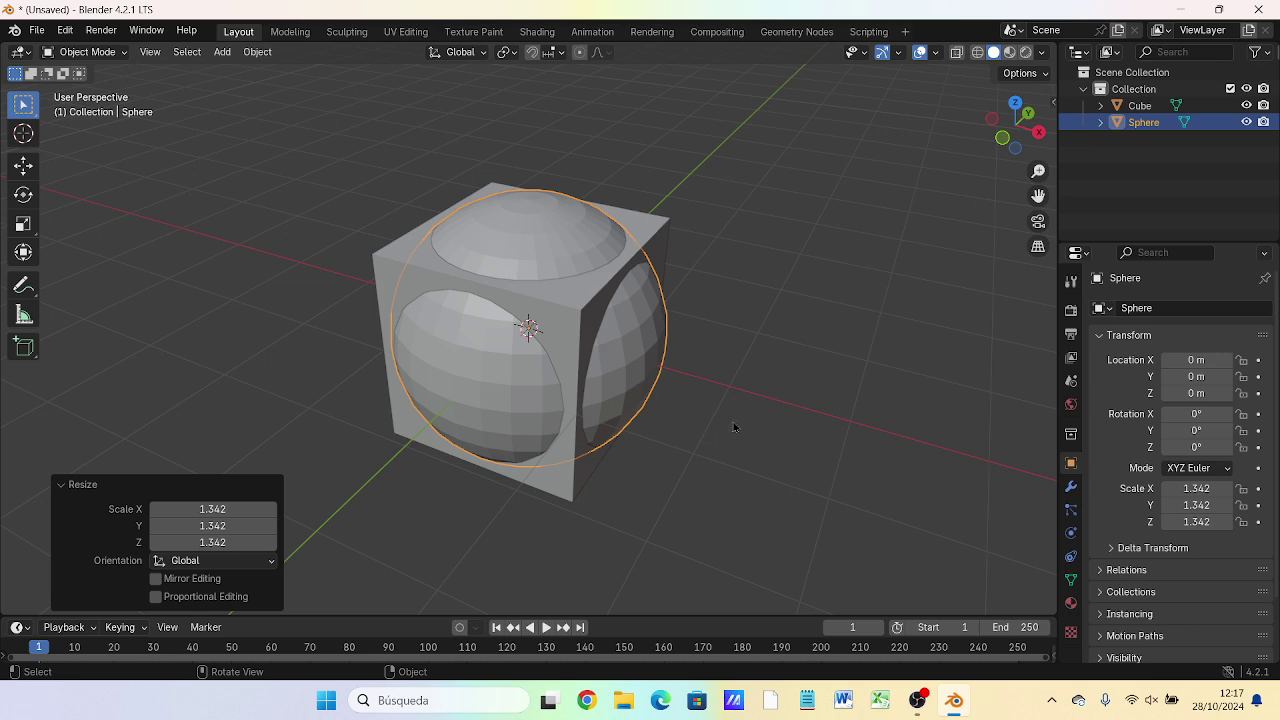
# - Select the cube, then add the sphere to the selection as active
pyautogui.click(836, 293)
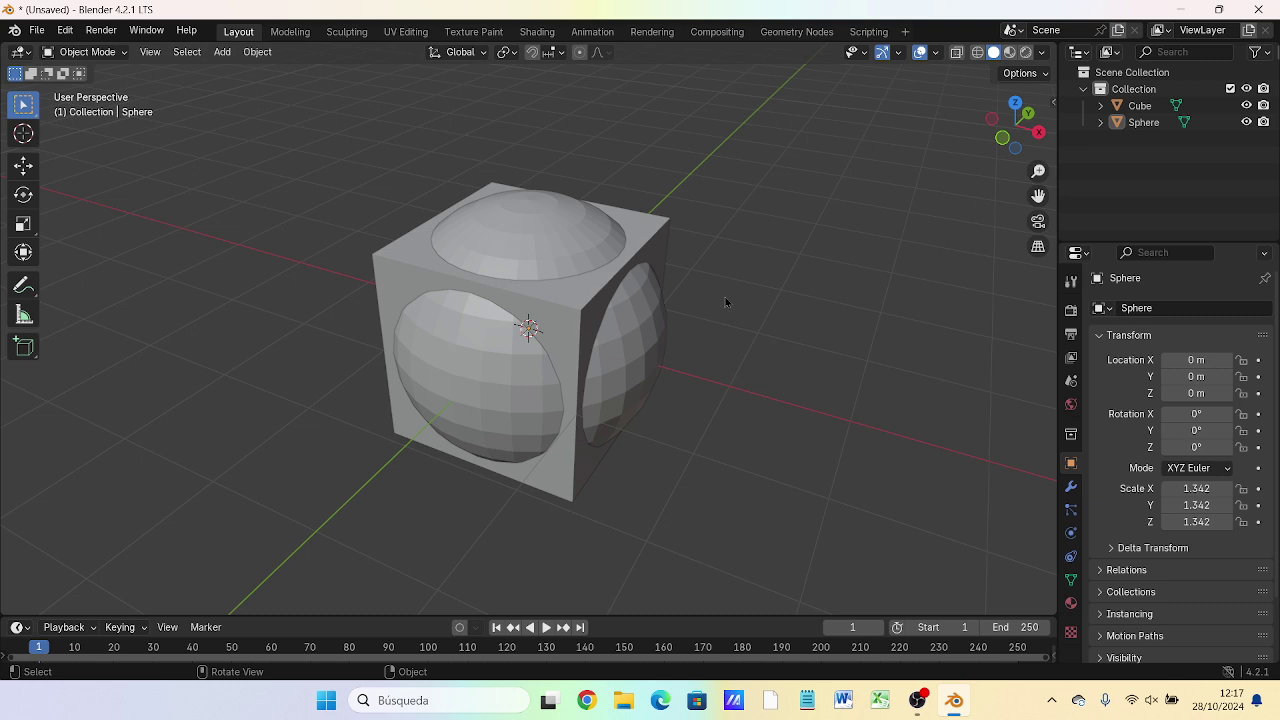
pyautogui.click(655, 234)
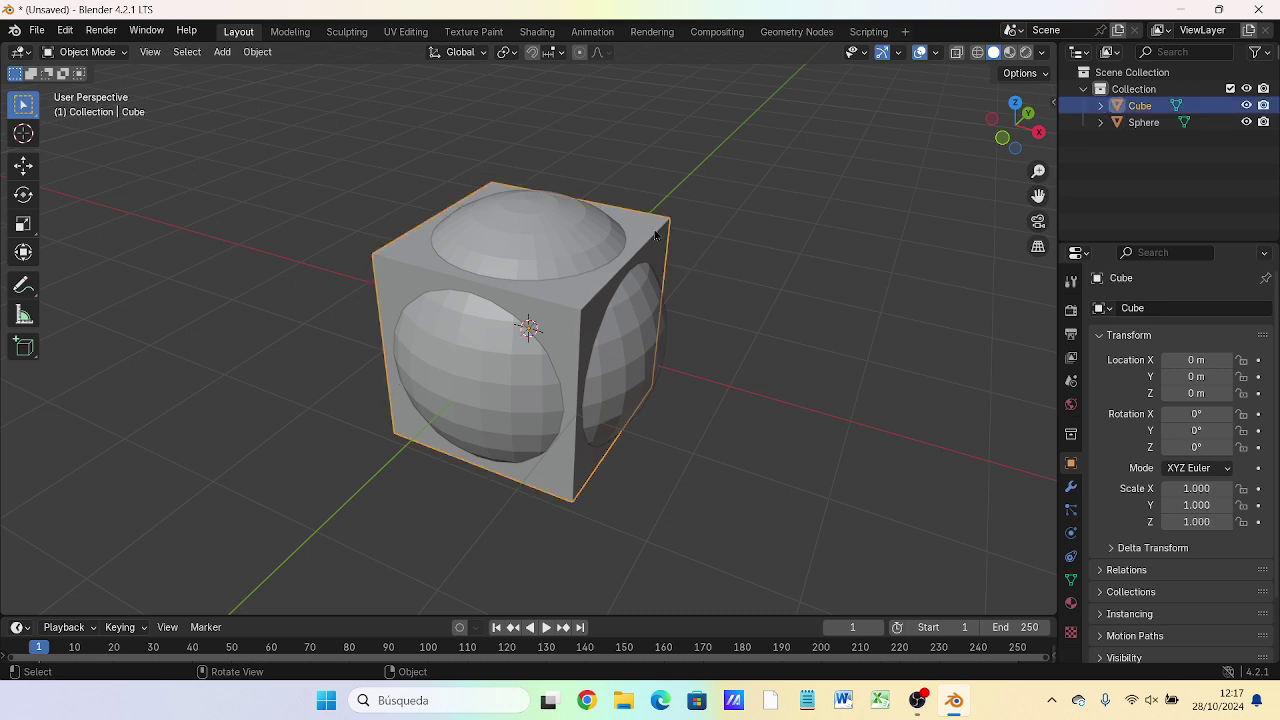
pyautogui.click(585, 235)
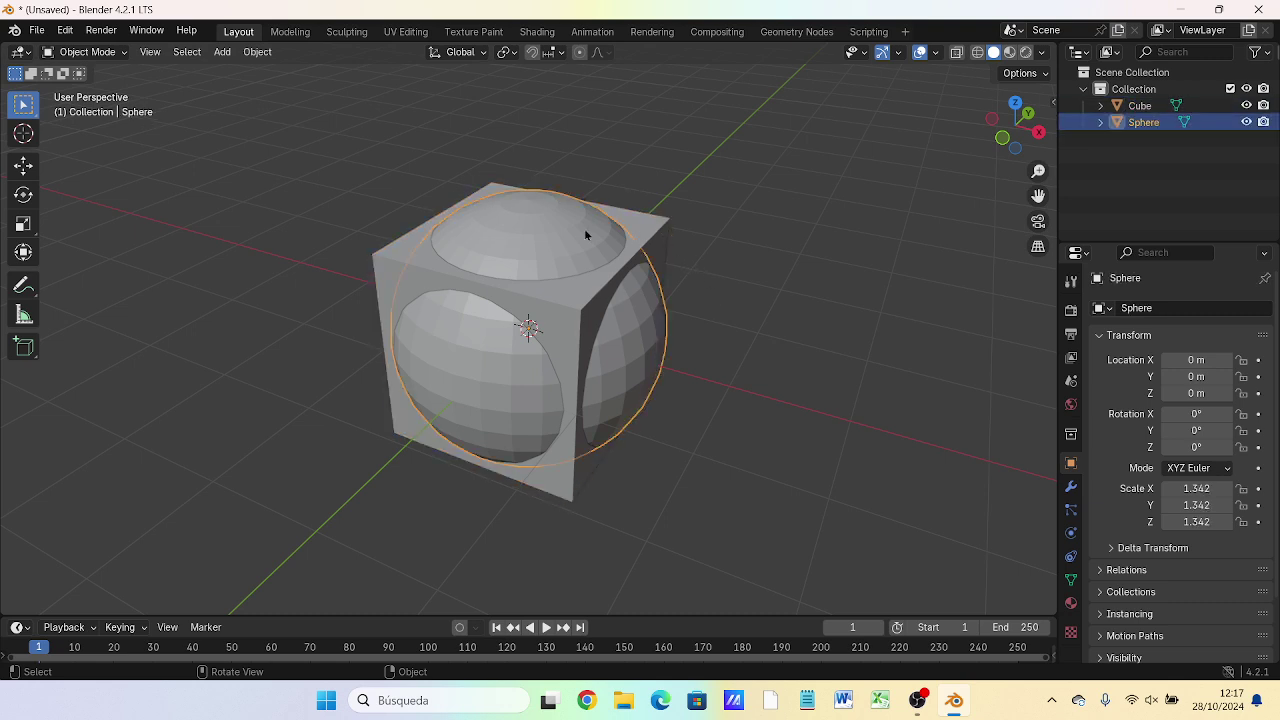
pyautogui.click(650, 229)
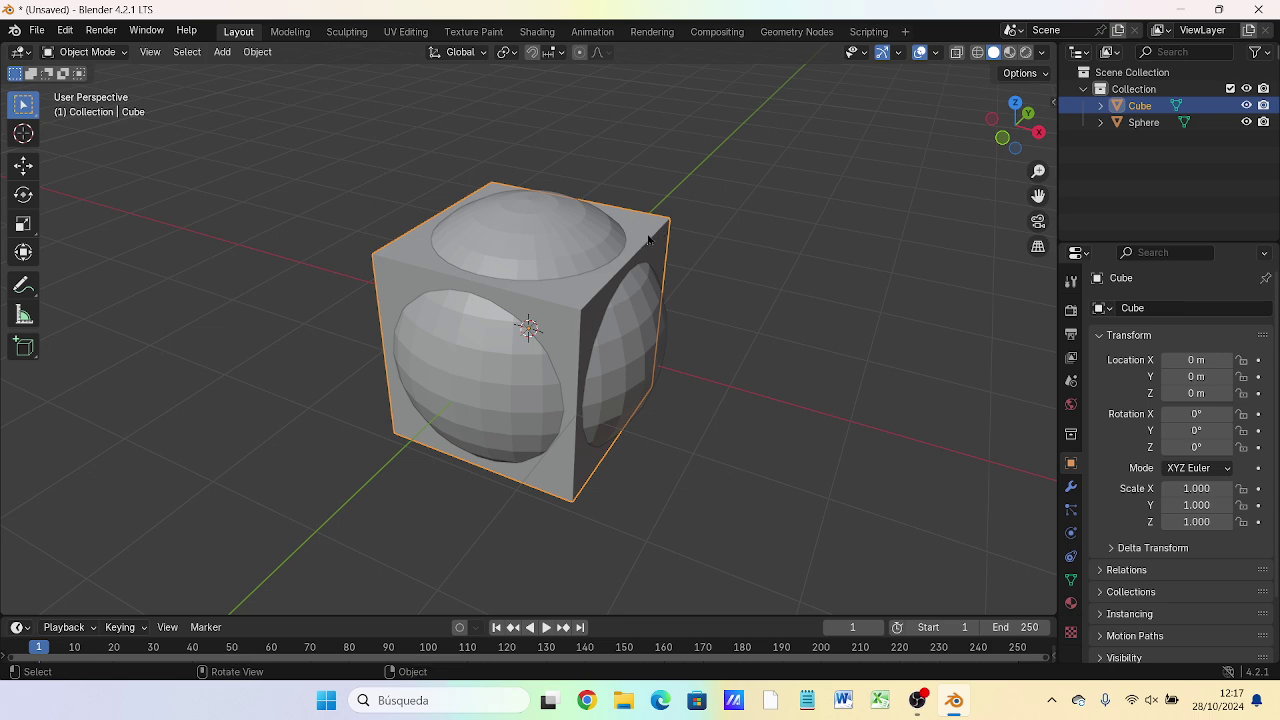
pyautogui.click(738, 187)
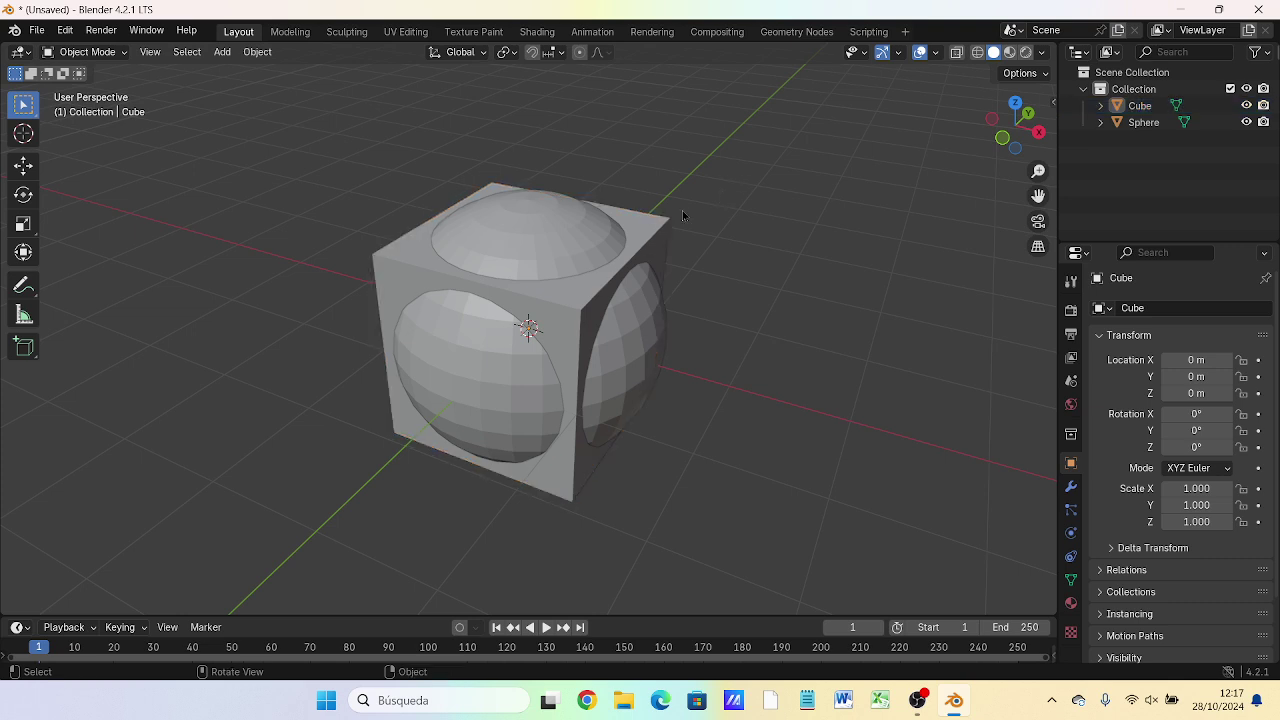
pyautogui.click(655, 232)
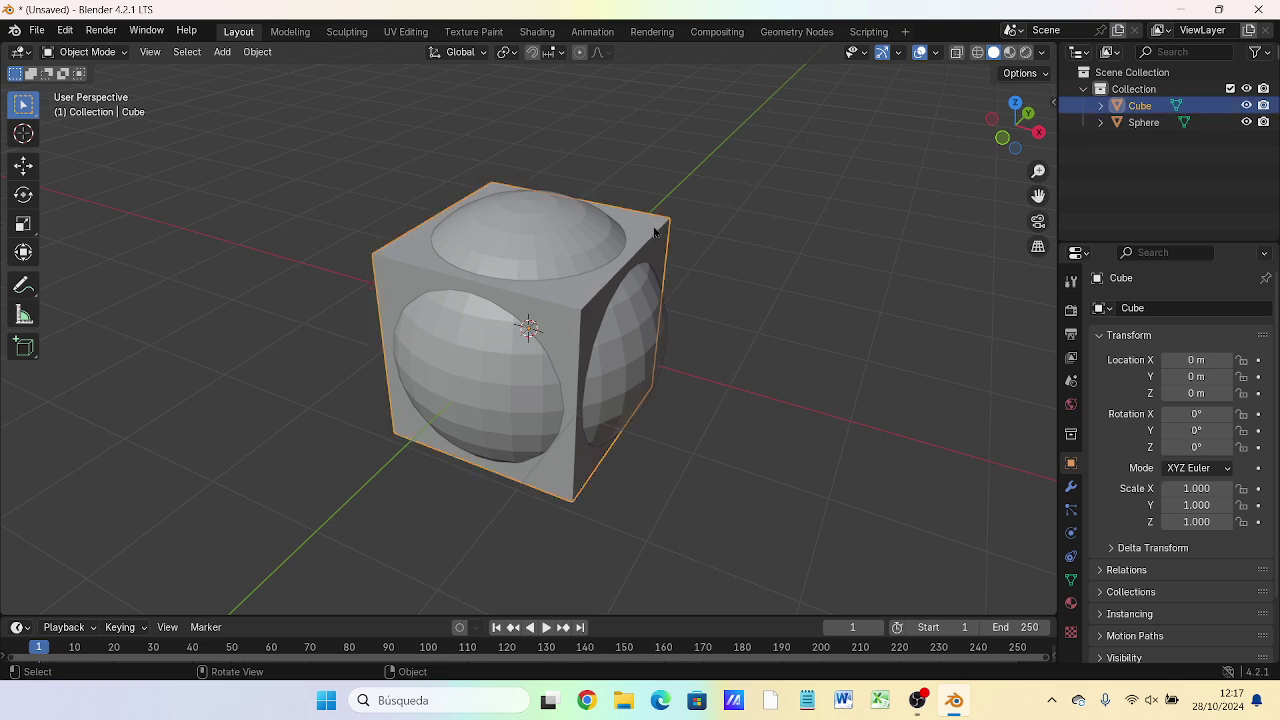
pyautogui.keyDown('shift'); pyautogui.click(557, 236); pyautogui.keyUp('shift')
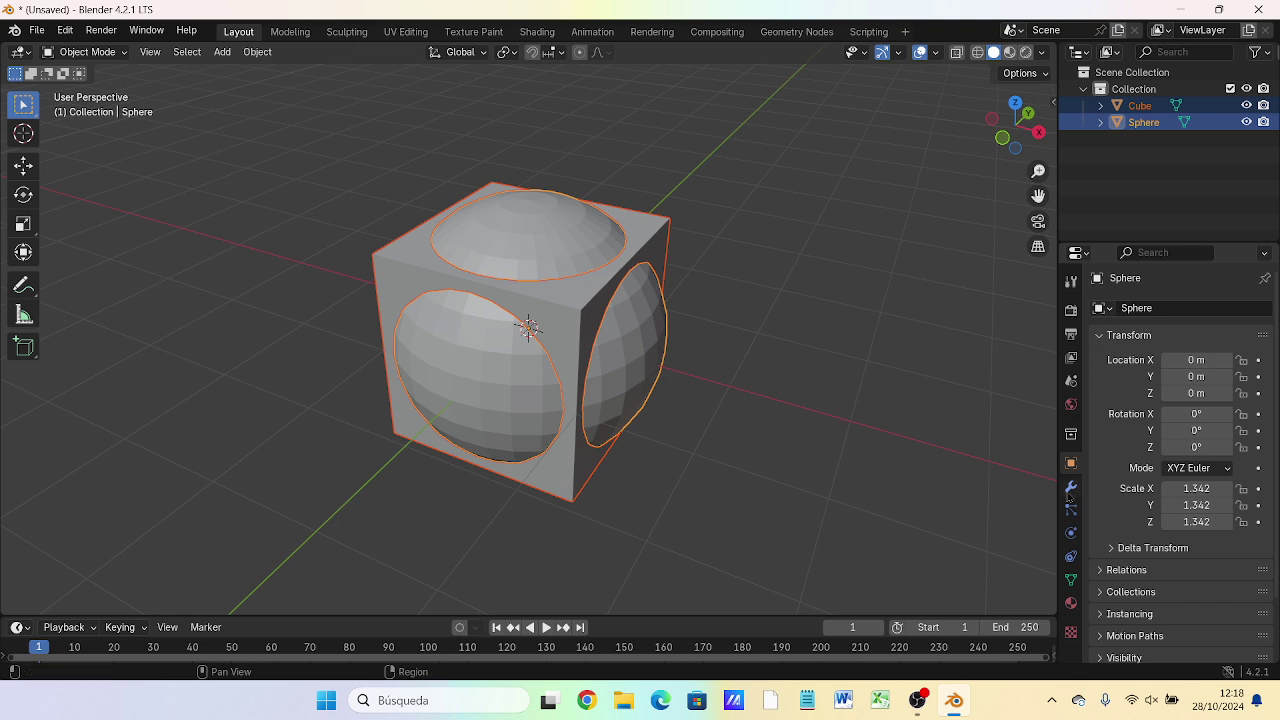
# - Add a Boolean modifier to the sphere with the Cube as its cutting object
pyautogui.click(1070, 487)
pyautogui.click(1158, 308)
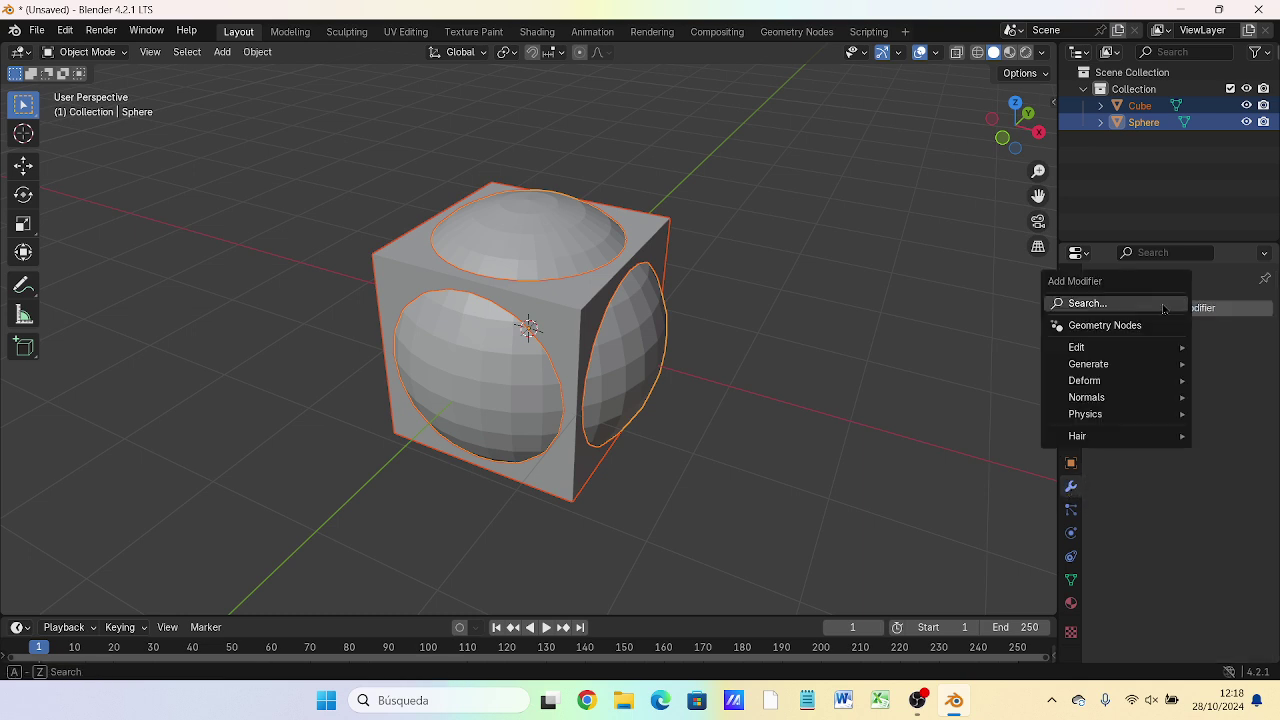
pyautogui.click(1156, 305)
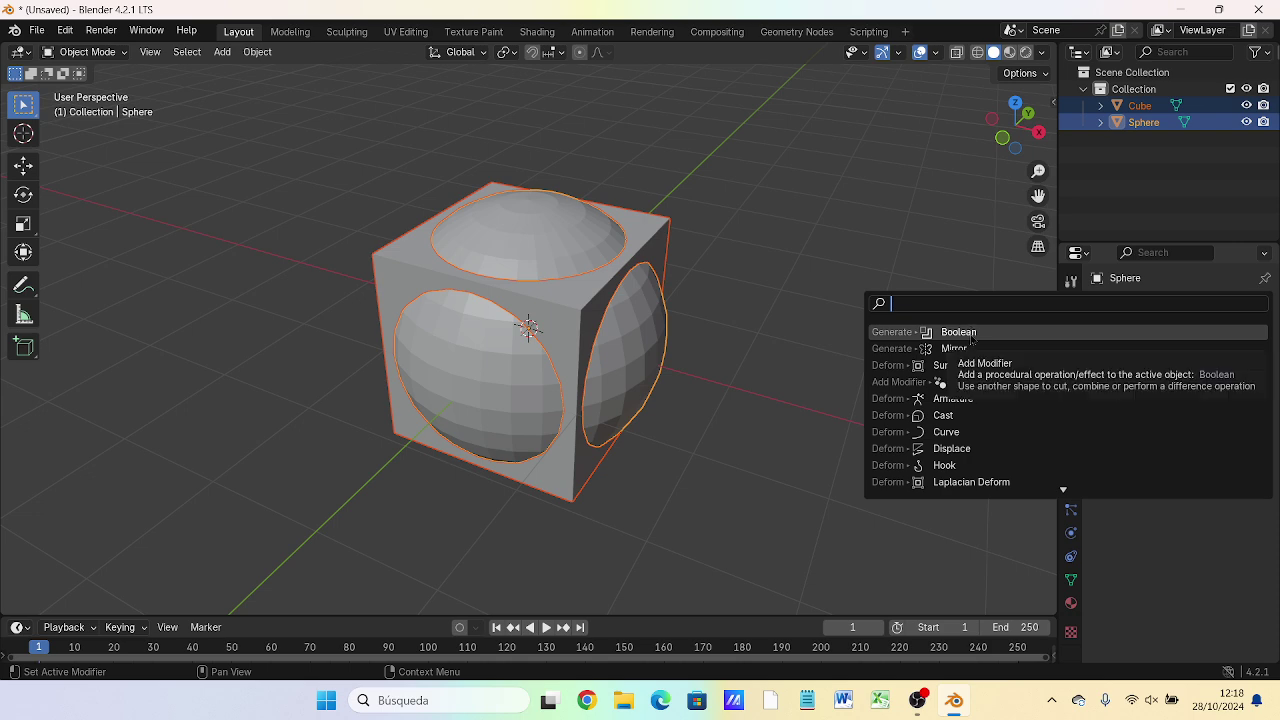
pyautogui.click(969, 333)
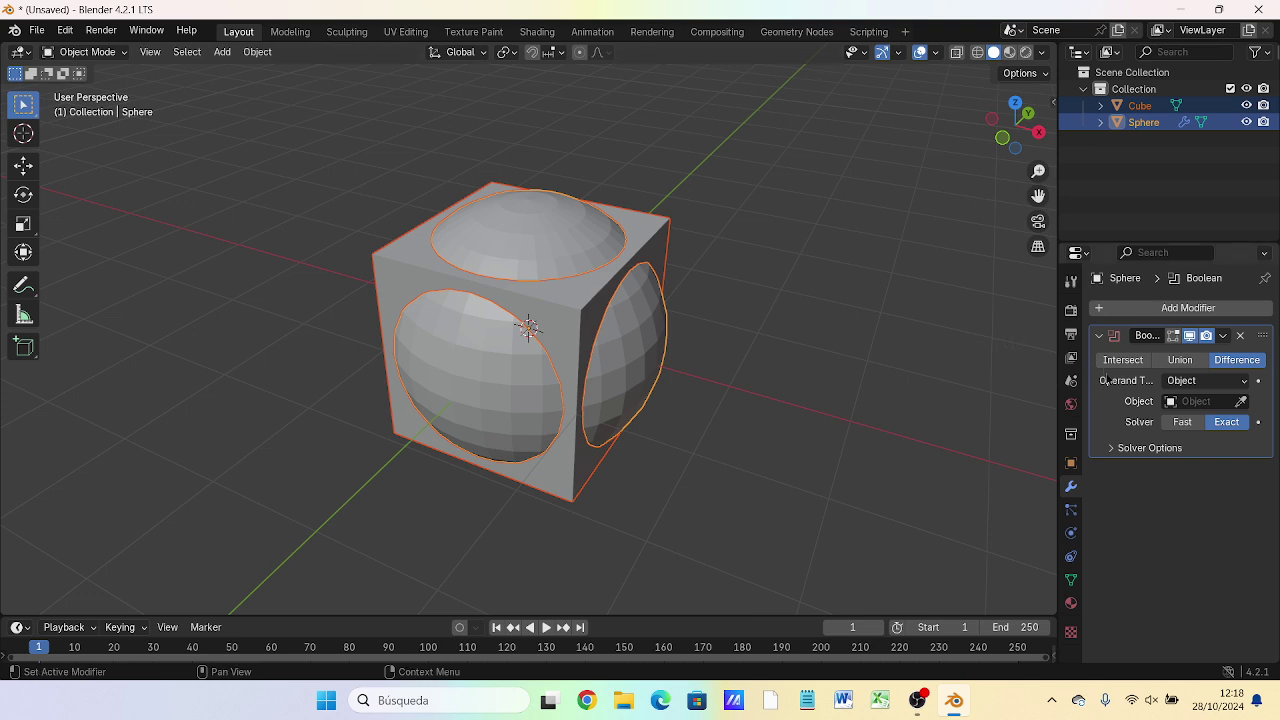
pyautogui.click(1192, 402)
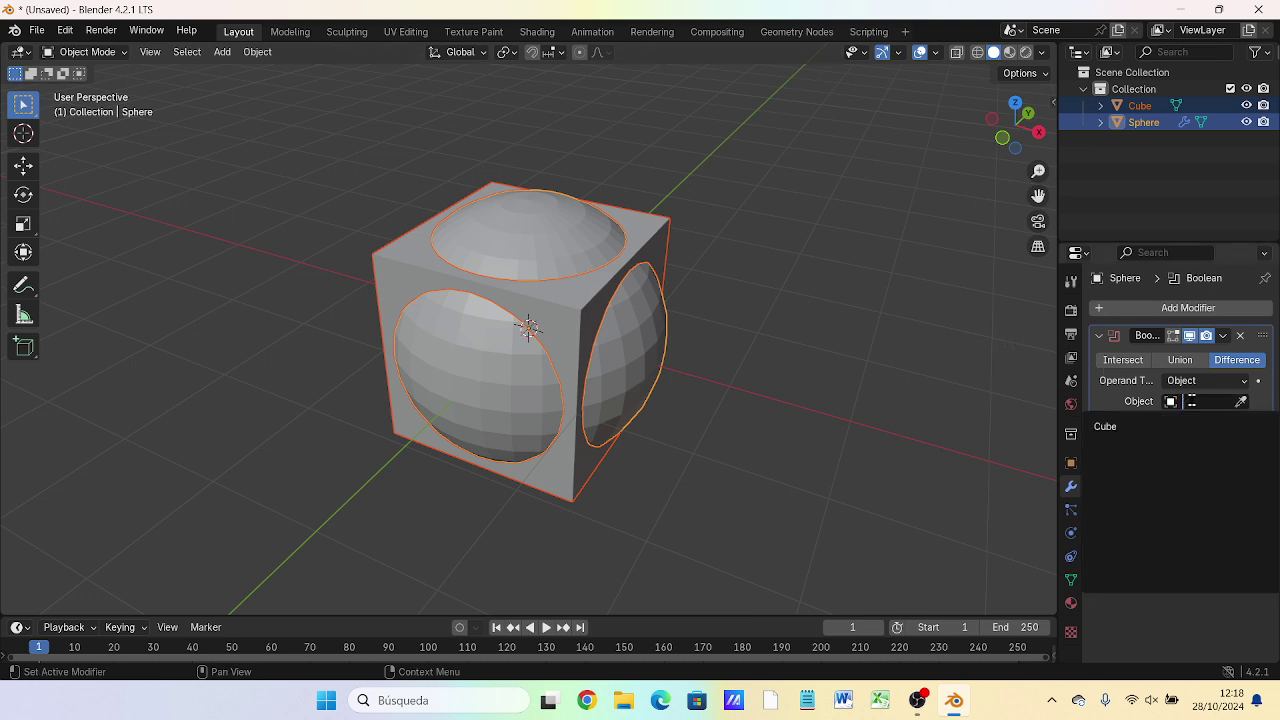
pyautogui.click(1105, 429)
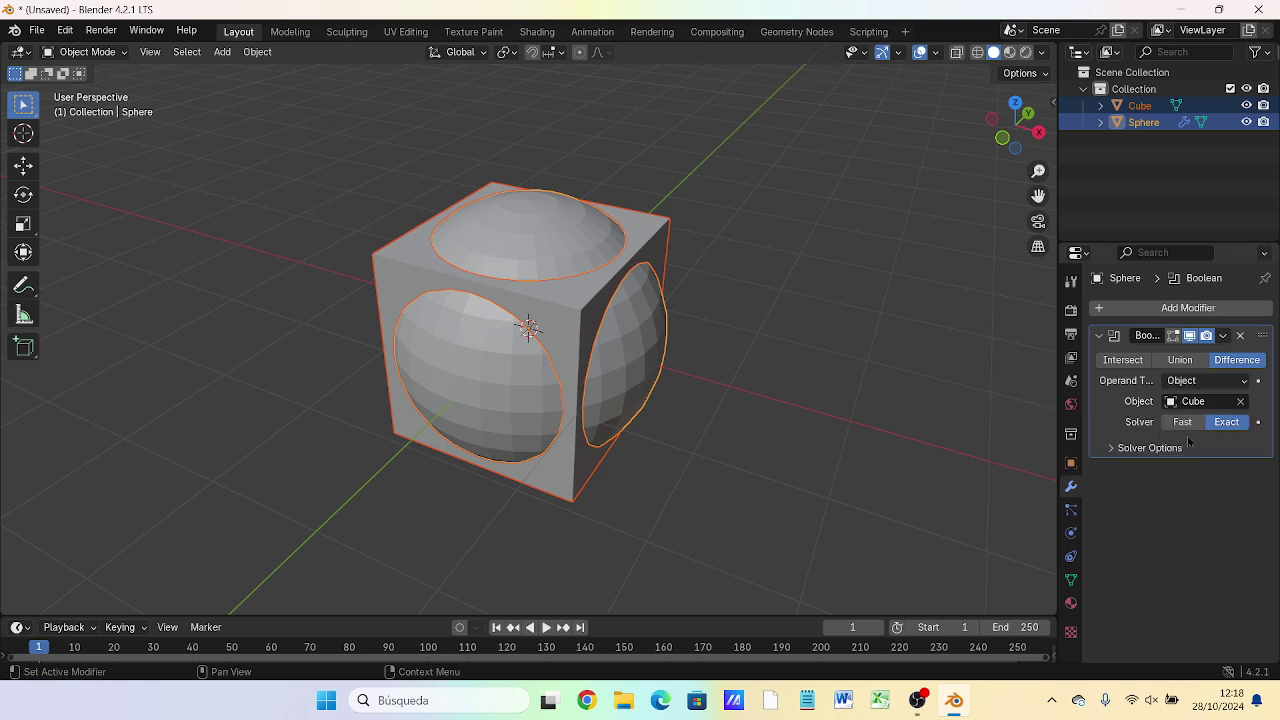
# - Toggle sphere and cube visibility to inspect the cut, then revert the trial Boolean
pyautogui.click(1246, 122)
pyautogui.click(1246, 122)
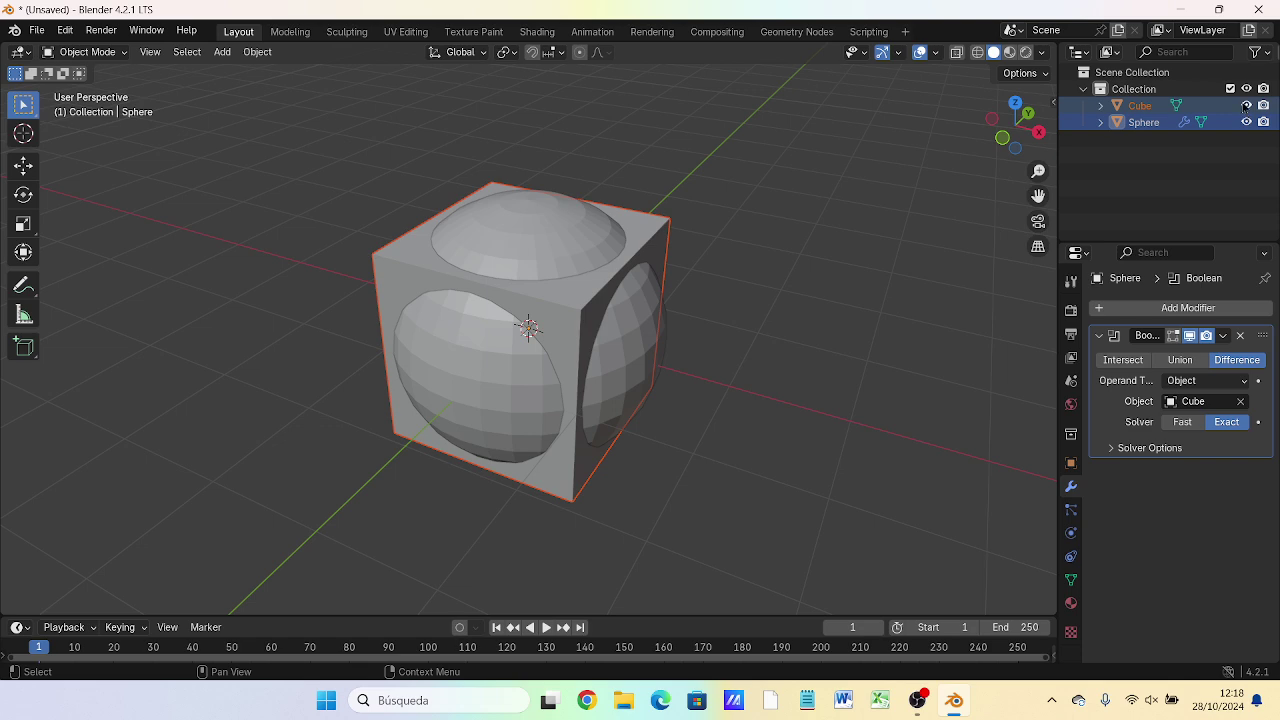
pyautogui.click(1246, 105)
pyautogui.moveTo(840, 314)
pyautogui.mouseDown(button='middle')
pyautogui.moveTo(723, 360)
pyautogui.moveTo(583, 277)
pyautogui.moveTo(310, 290)
pyautogui.moveTo(447, 228)
pyautogui.moveTo(620, 275)
pyautogui.moveTo(852, 288)
pyautogui.mouseUp(button='middle')
pyautogui.press('ctrl')
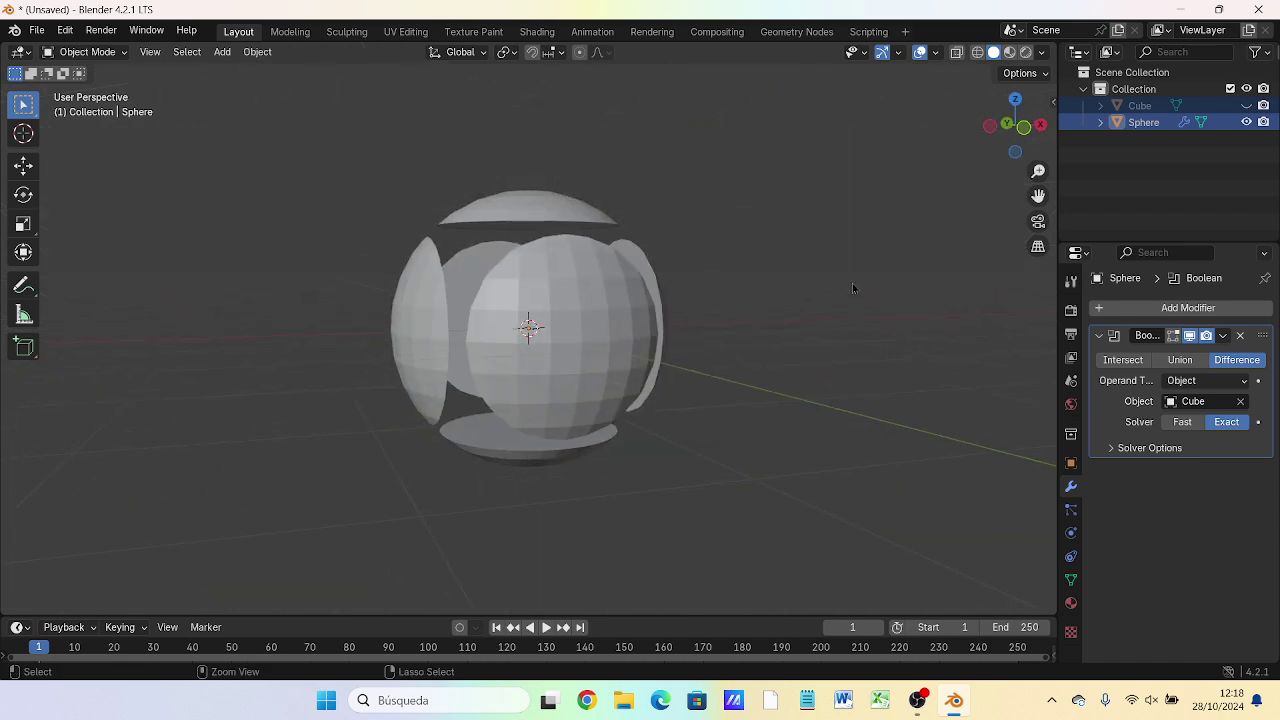
pyautogui.hotkey('alt', 'h')
pyautogui.hotkey('shift', 'h')
pyautogui.hotkey('alt', 'h')
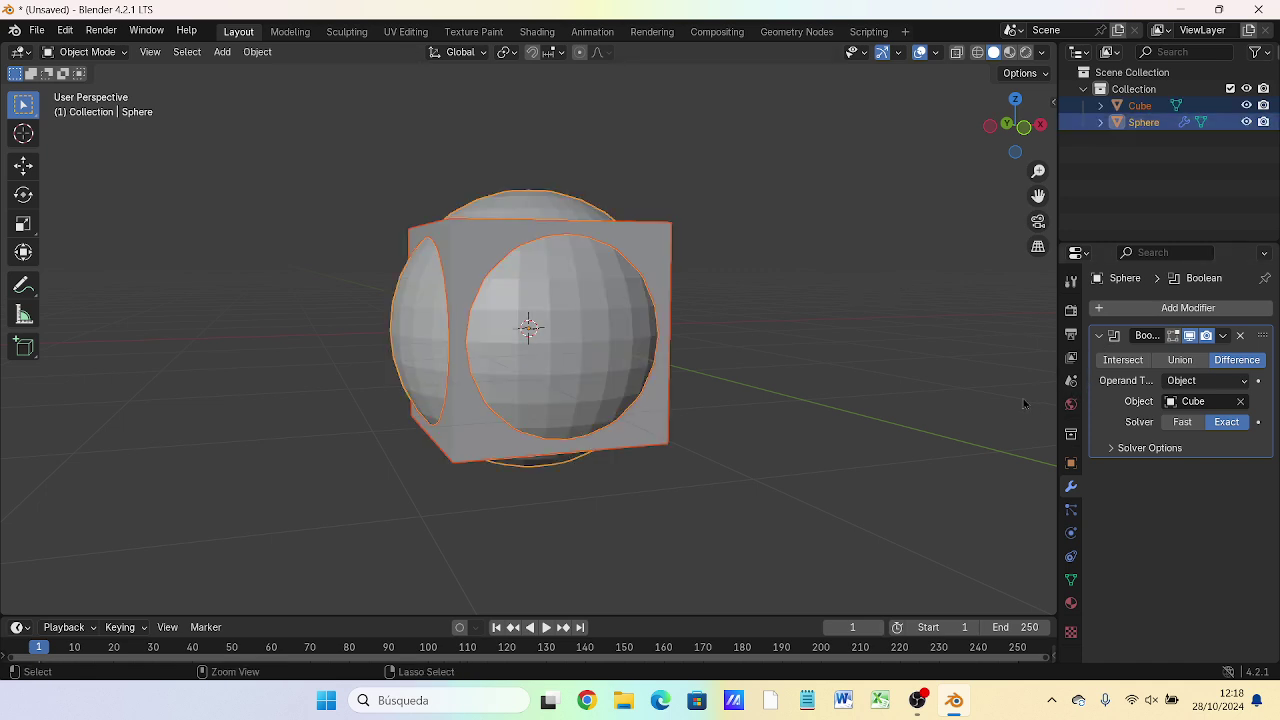
pyautogui.hotkey('ctrl', 'a')
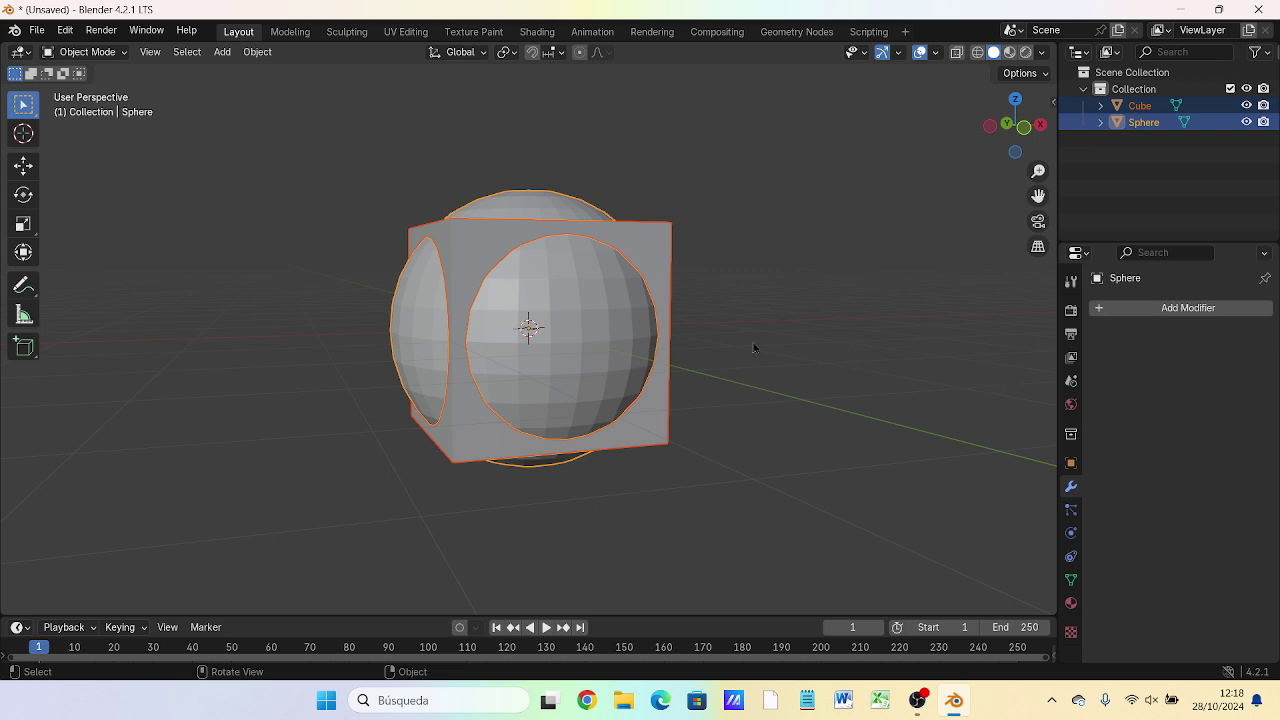
# - Orbit down onto the cube, then select the sphere followed by the cube as active
pyautogui.moveTo(706, 346)
pyautogui.mouseDown(button='middle')
pyautogui.moveTo(789, 394)
pyautogui.moveTo(813, 379)
pyautogui.mouseUp(button='middle')
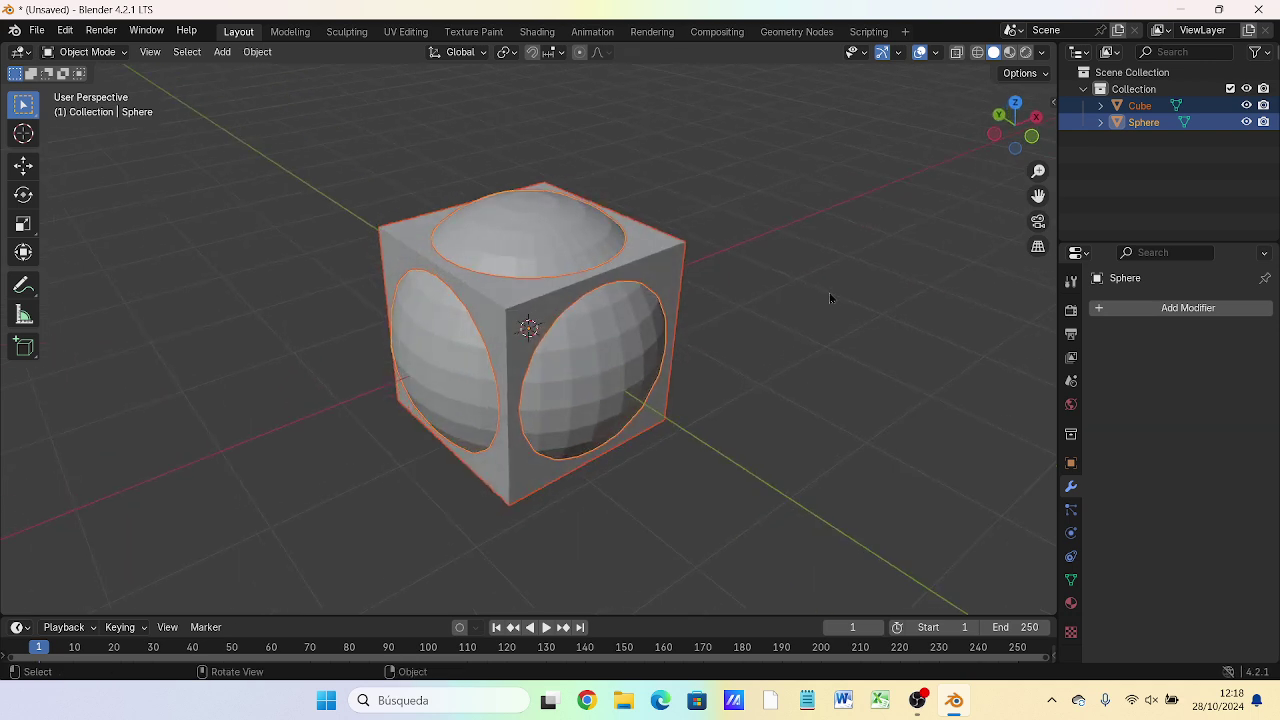
pyautogui.click(810, 242)
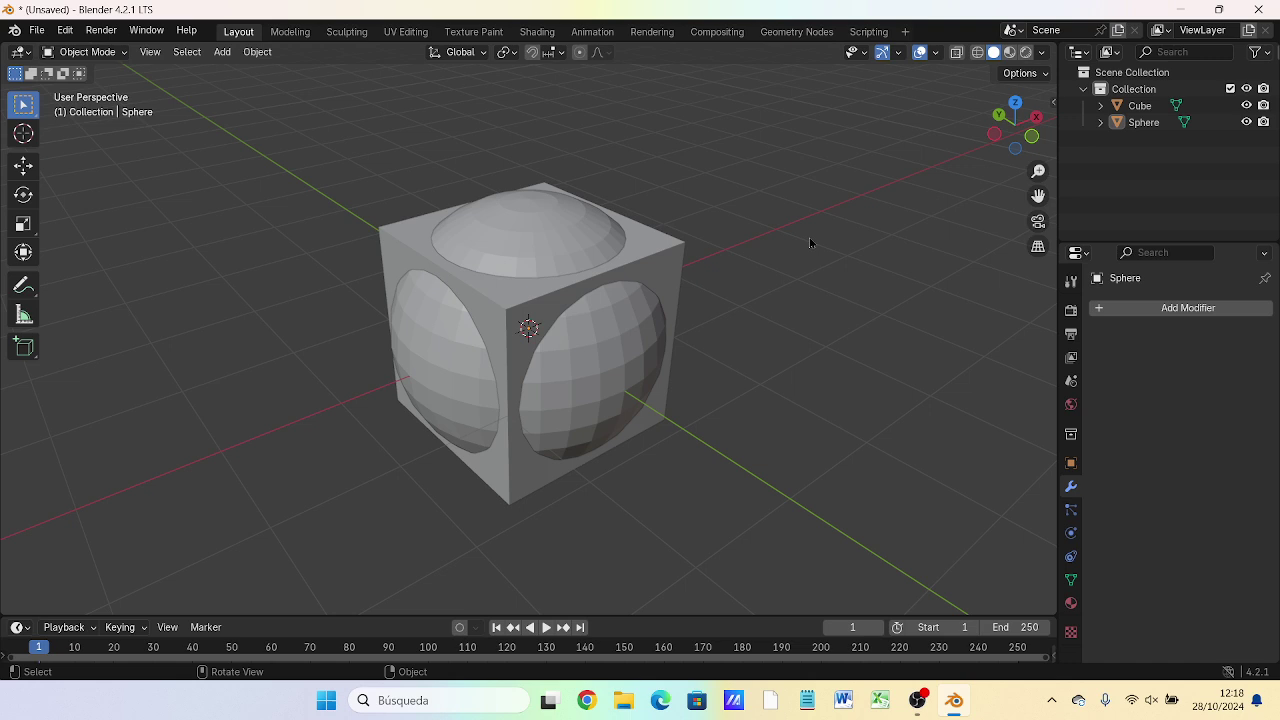
pyautogui.click(550, 234)
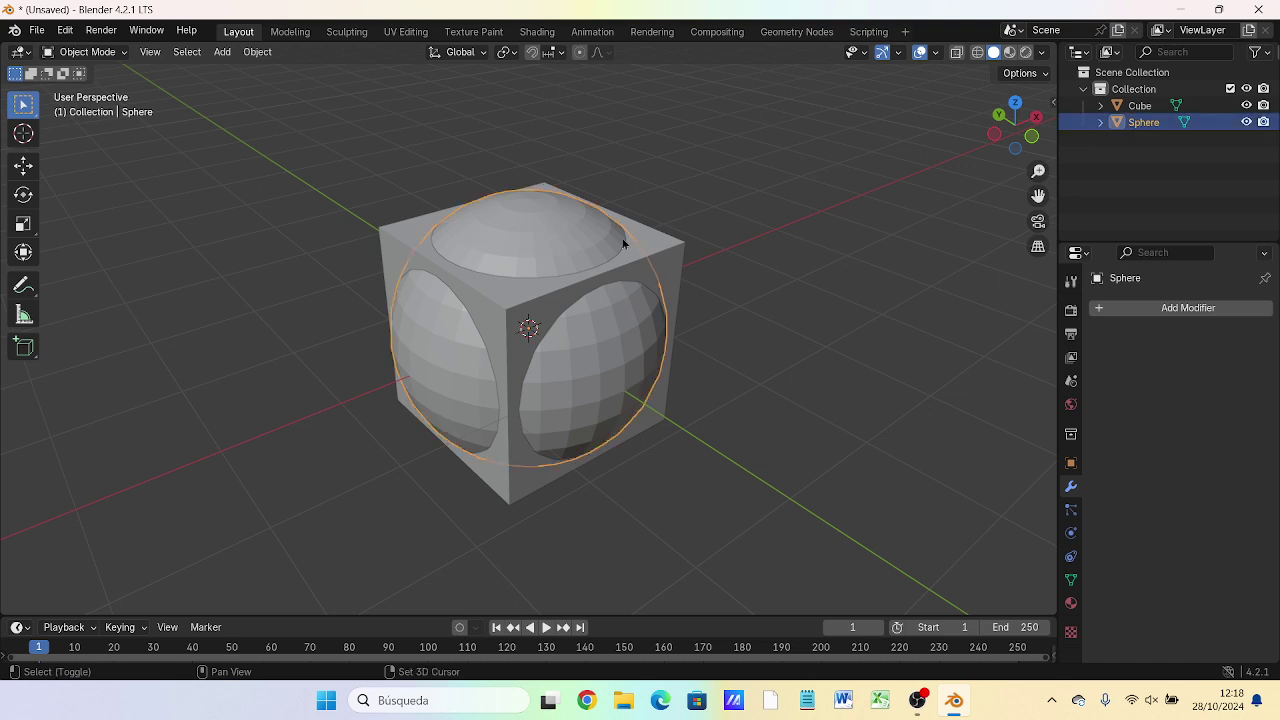
pyautogui.keyDown('shift'); pyautogui.click(668, 258); pyautogui.keyUp('shift')
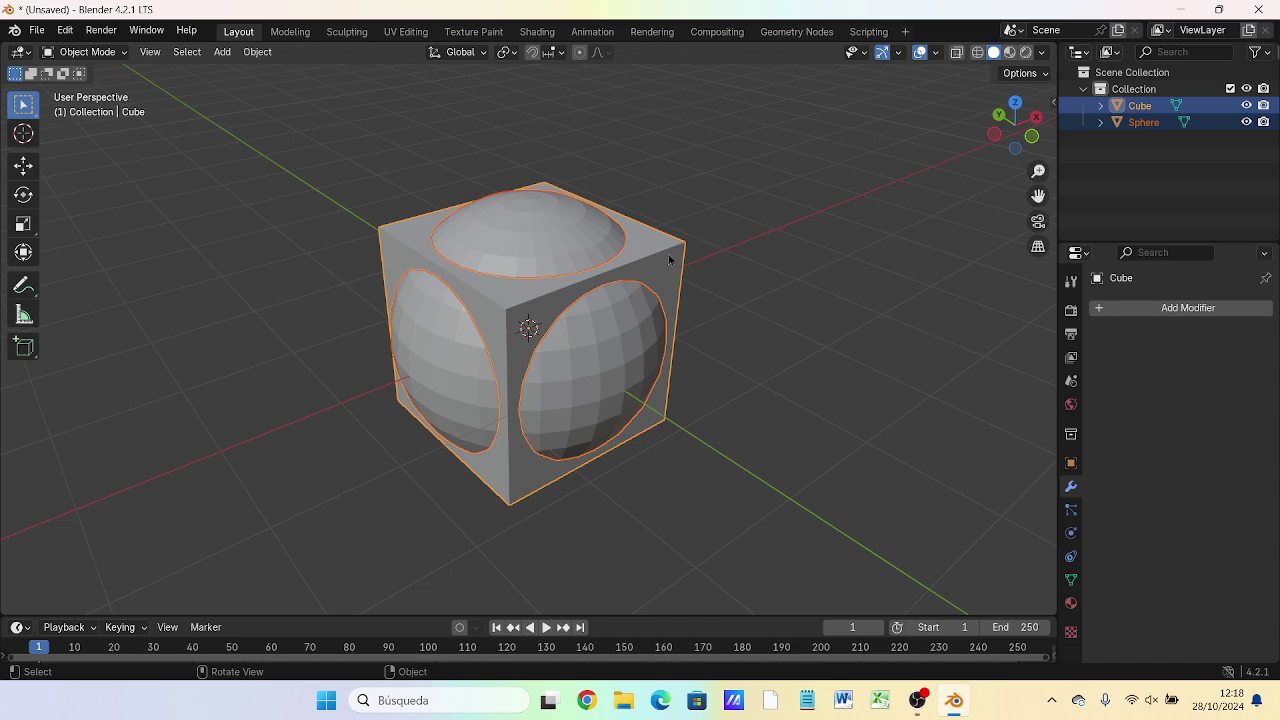
pyautogui.click(770, 230)
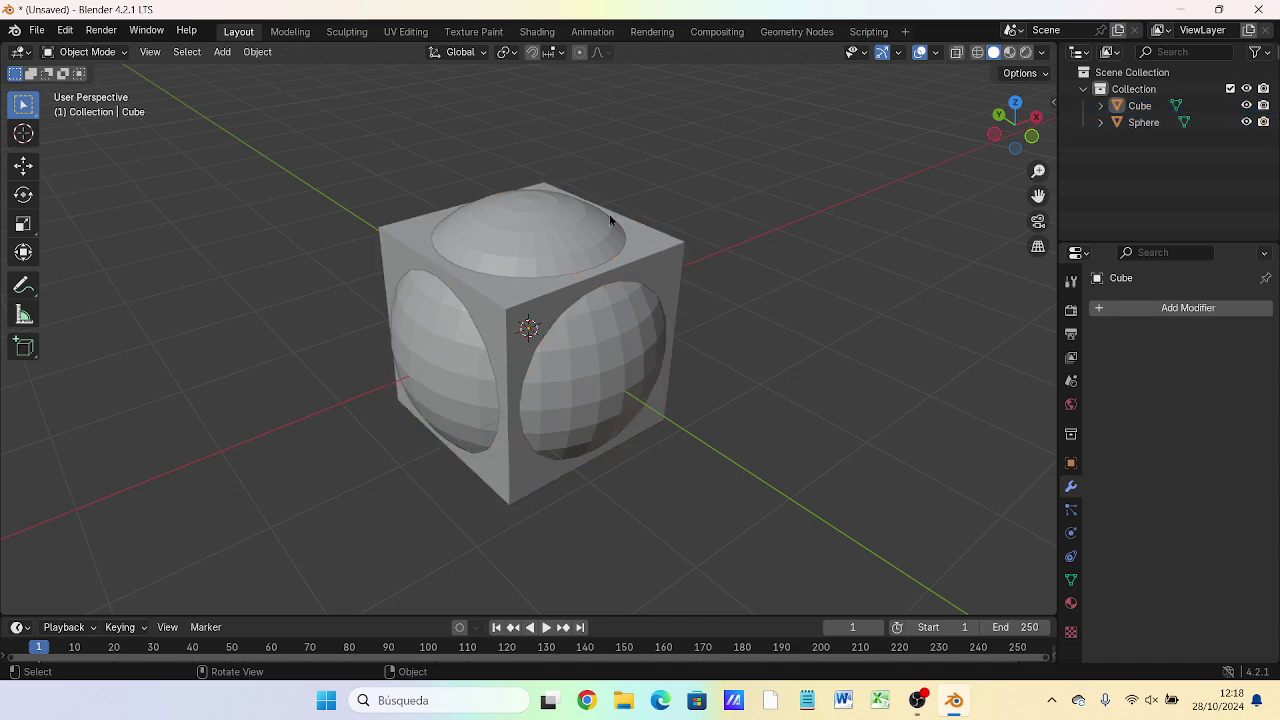
pyautogui.click(544, 228)
pyautogui.keyDown('shift'); pyautogui.click(672, 252); pyautogui.keyUp('shift')
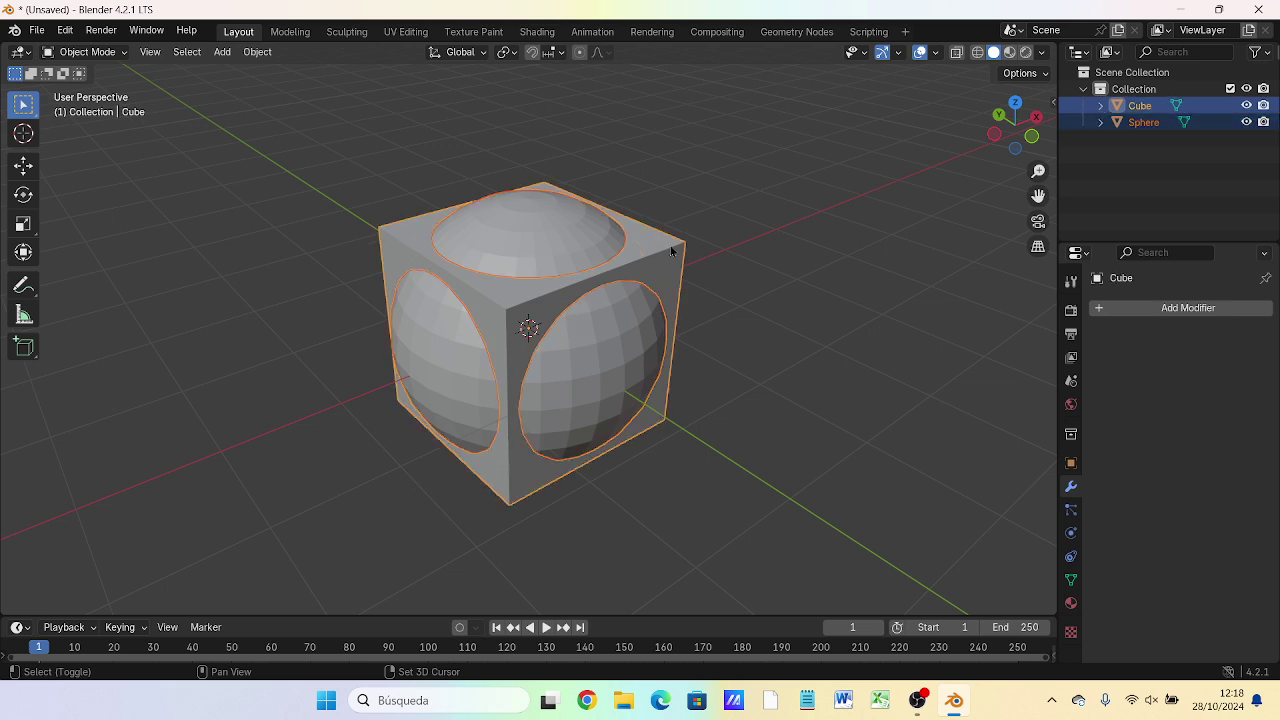
pyautogui.click(726, 213)
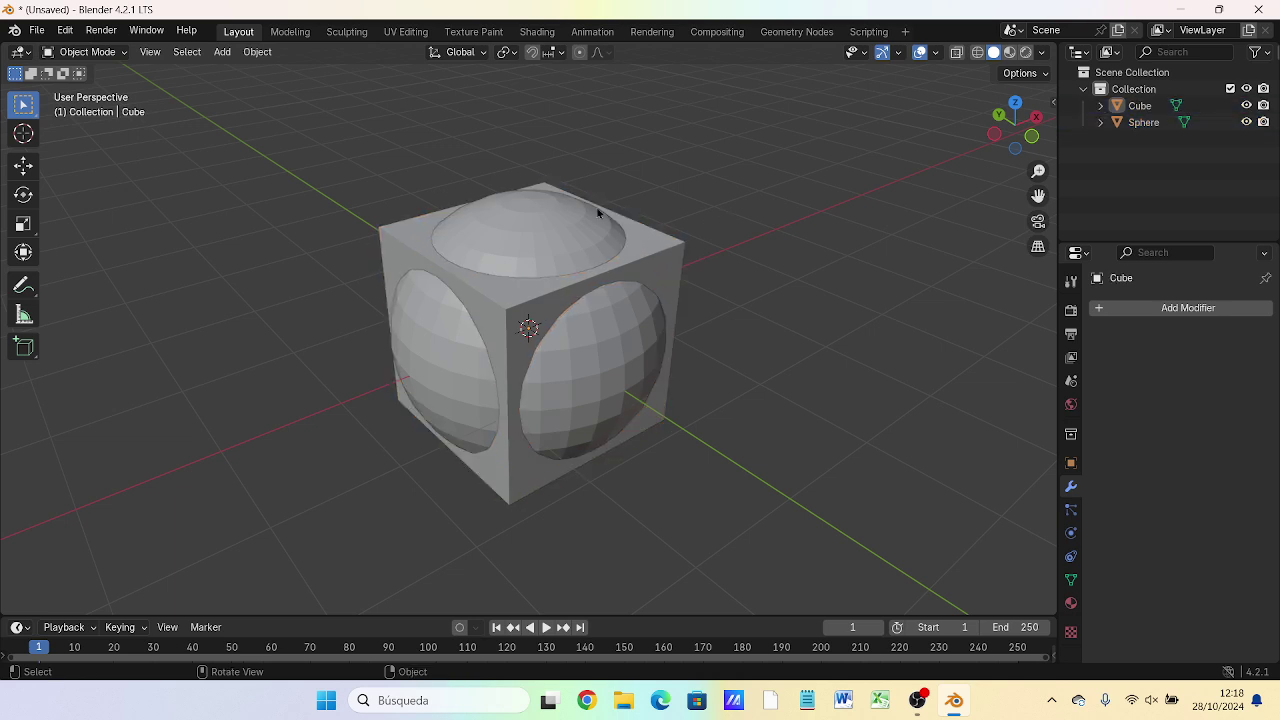
pyautogui.click(565, 229)
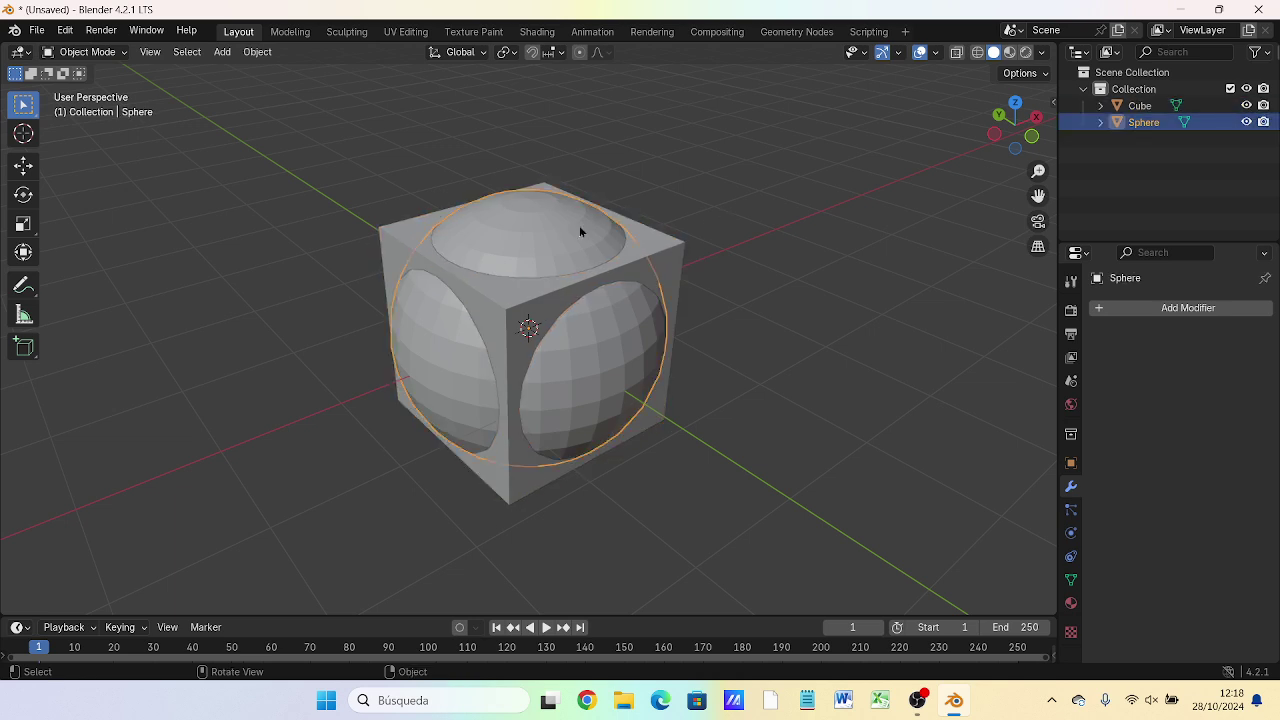
pyautogui.keyDown('shift'); pyautogui.click(672, 253); pyautogui.keyUp('shift')
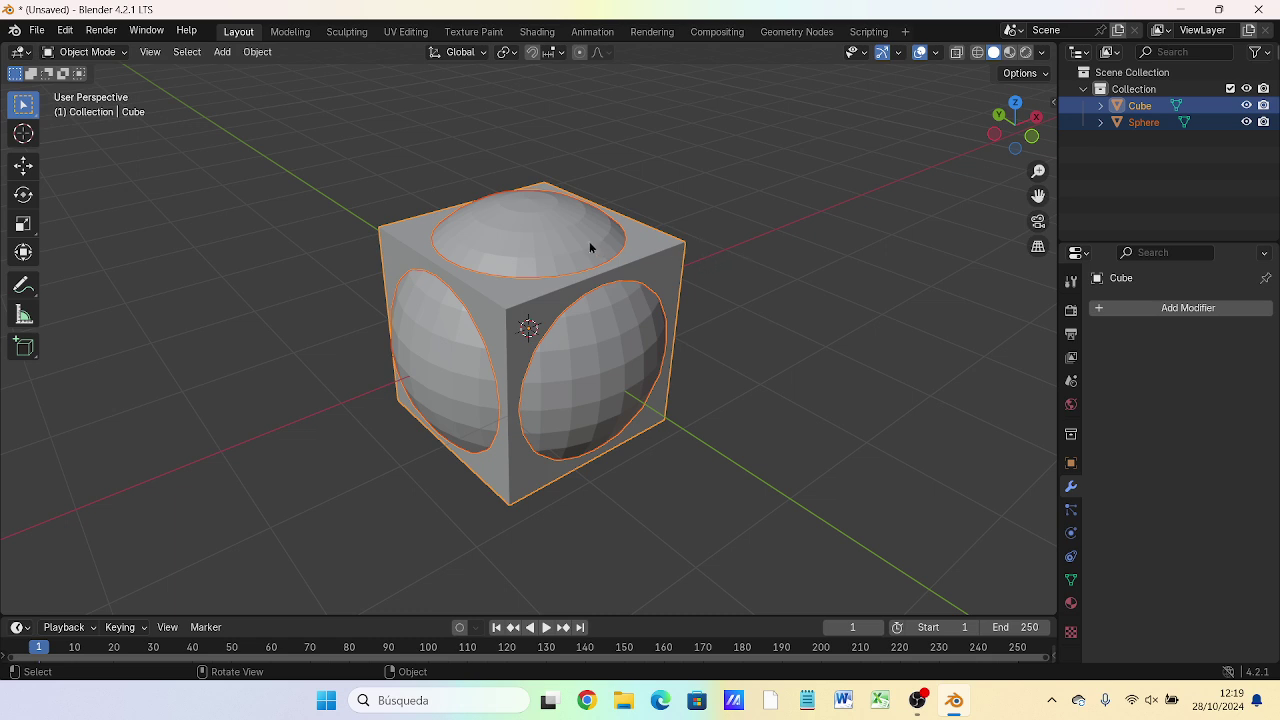
pyautogui.click(744, 210)
pyautogui.click(536, 250)
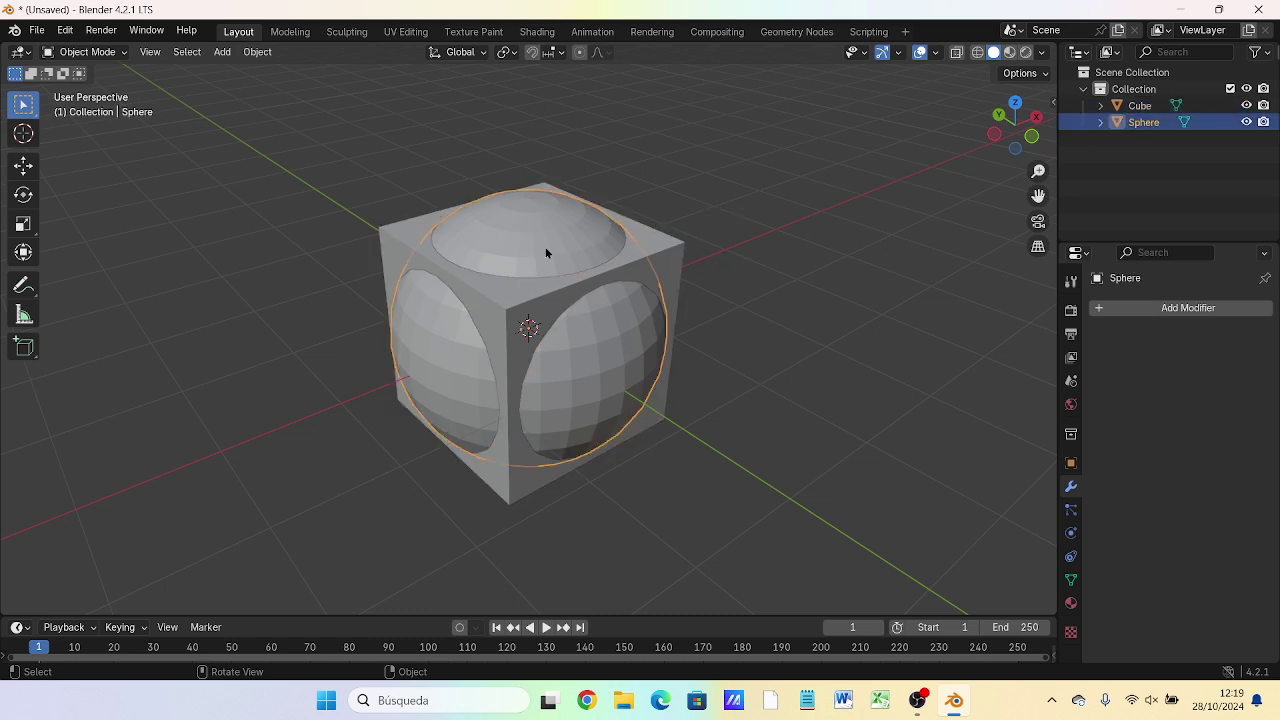
pyautogui.keyDown('shift'); pyautogui.click(662, 247); pyautogui.keyUp('shift')
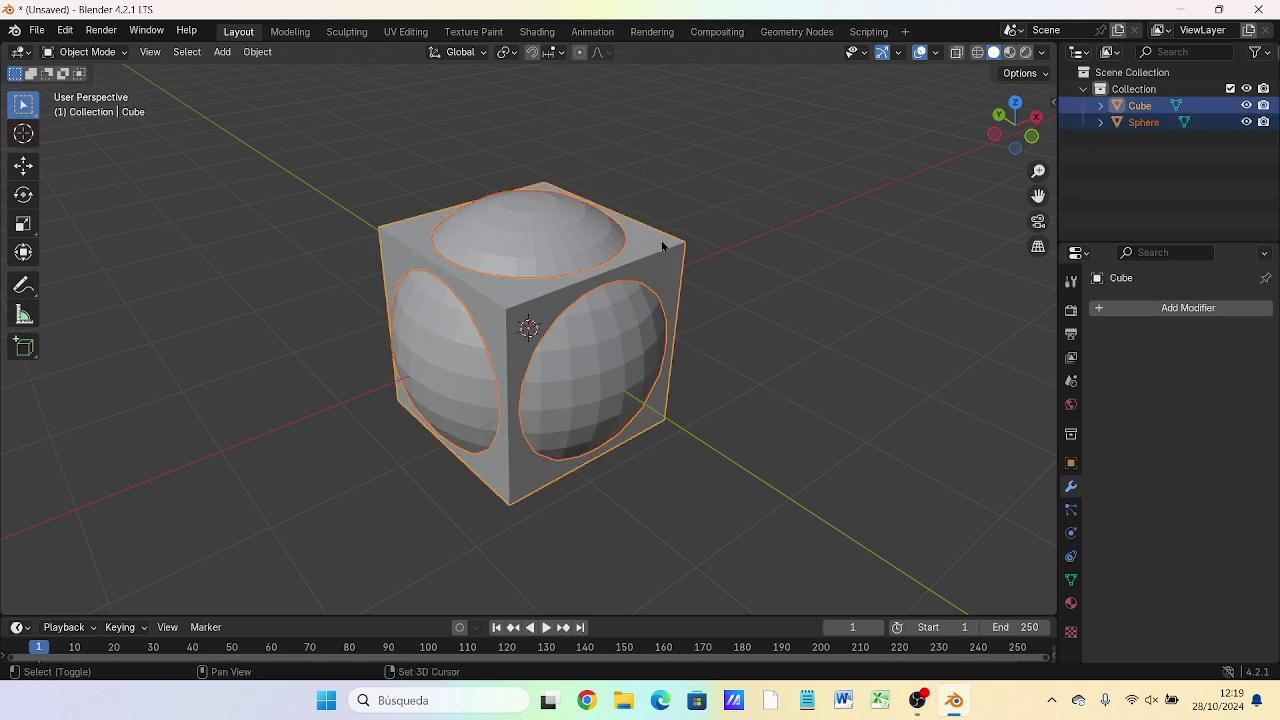
# - Add a Boolean modifier to the cube with Sphere as cutter, then hide the sphere
pyautogui.click(1171, 310)
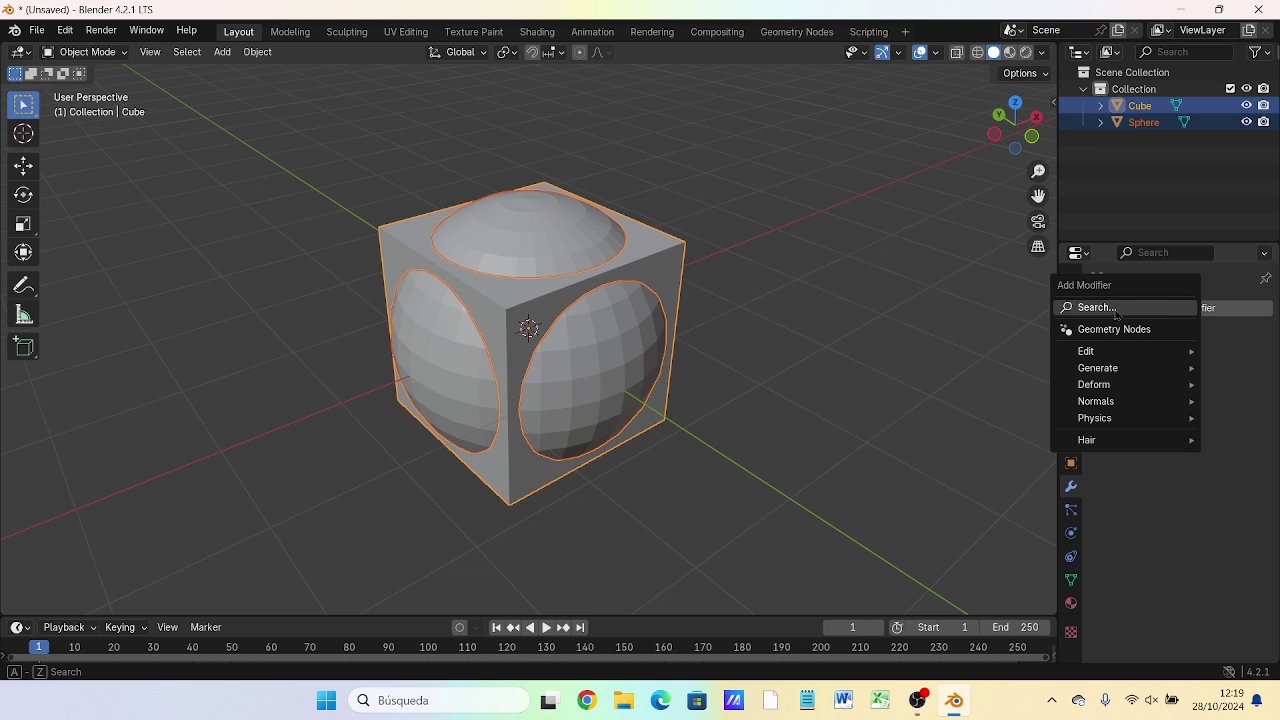
pyautogui.click(1105, 308)
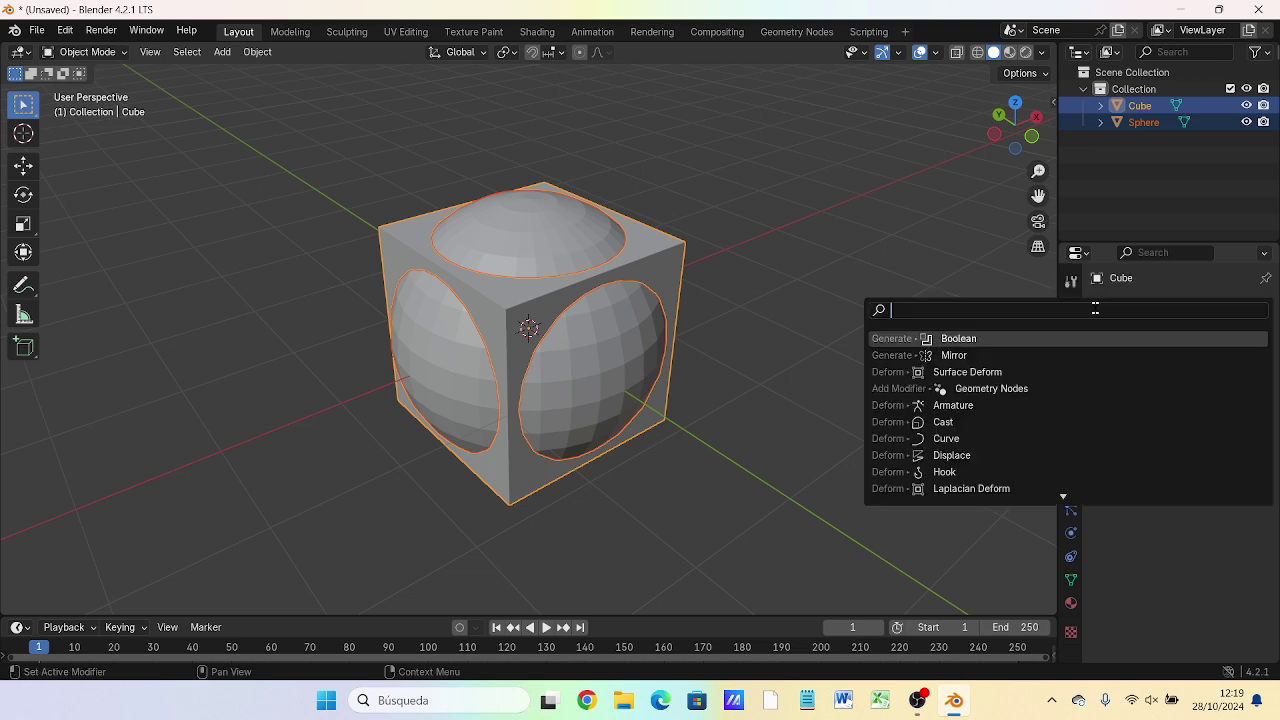
pyautogui.click(977, 336)
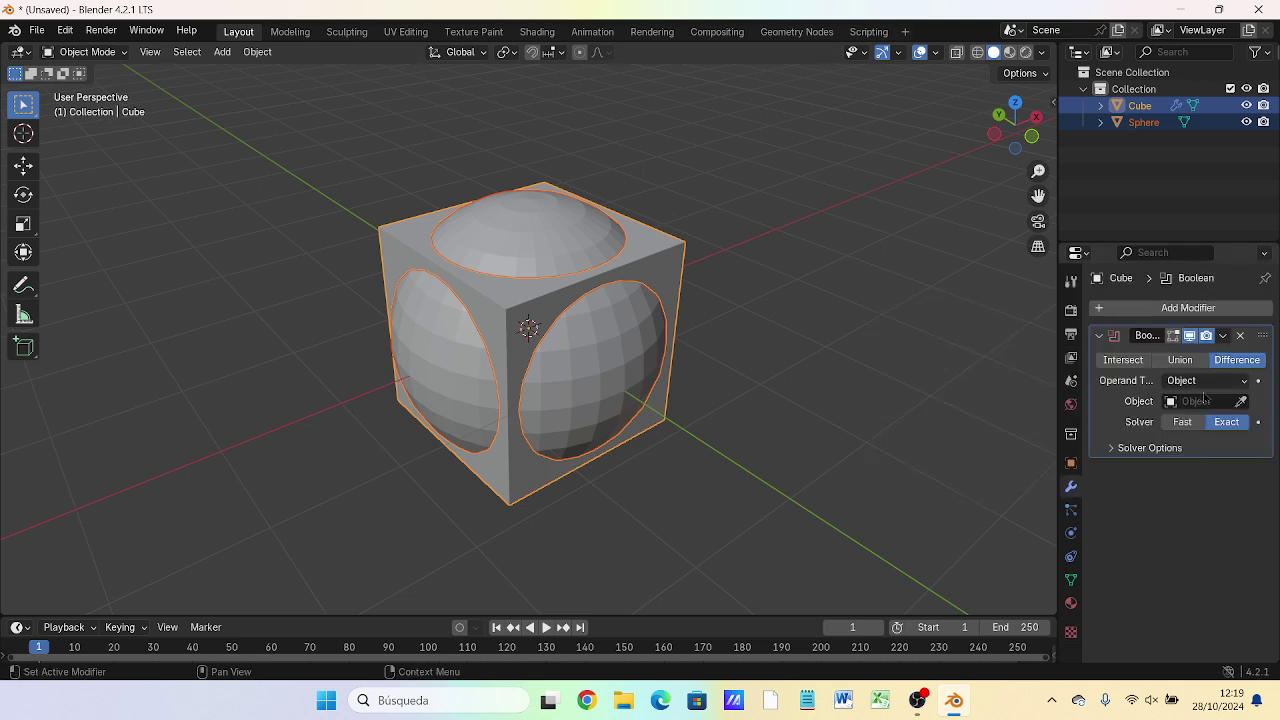
pyautogui.click(1190, 401)
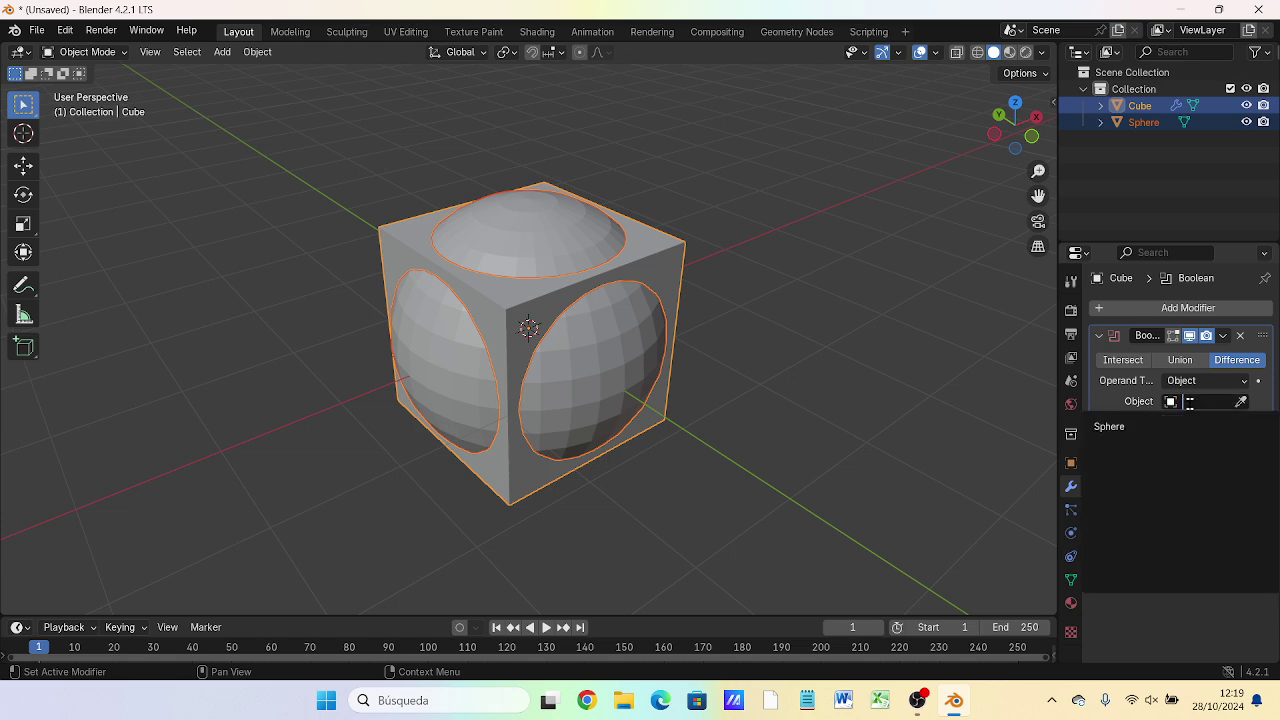
pyautogui.click(1116, 428)
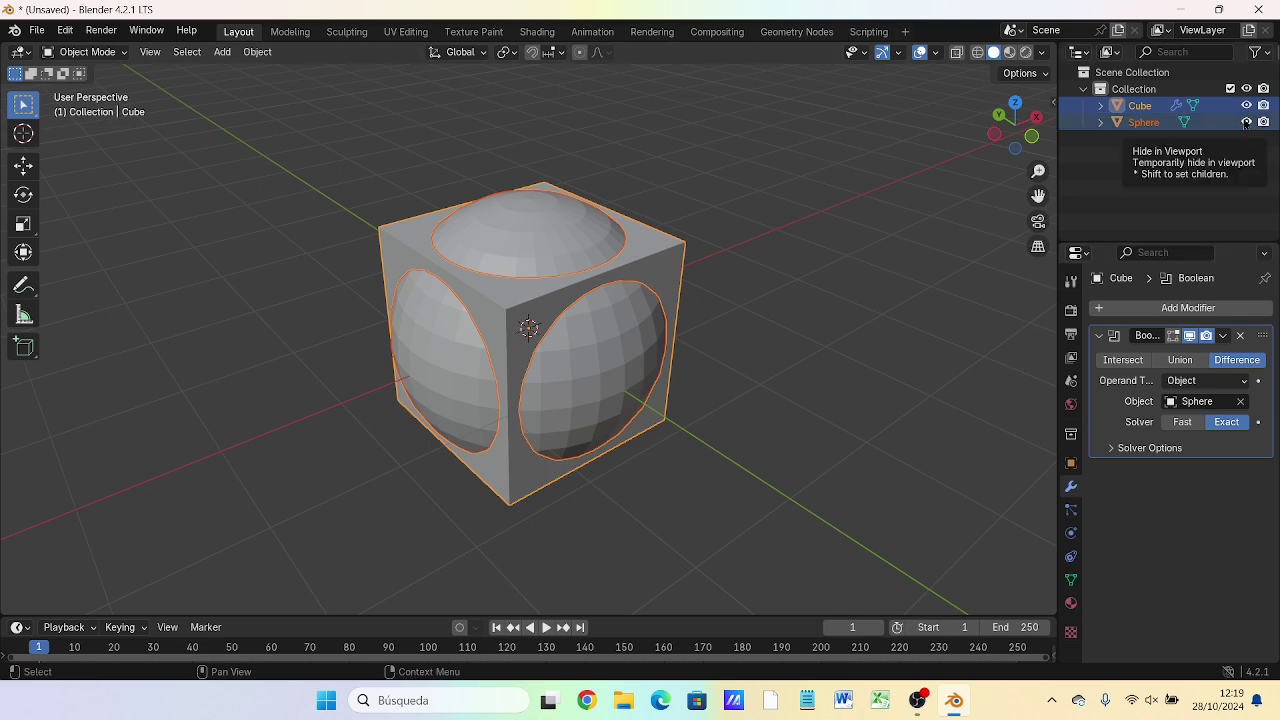
pyautogui.click(1246, 122)
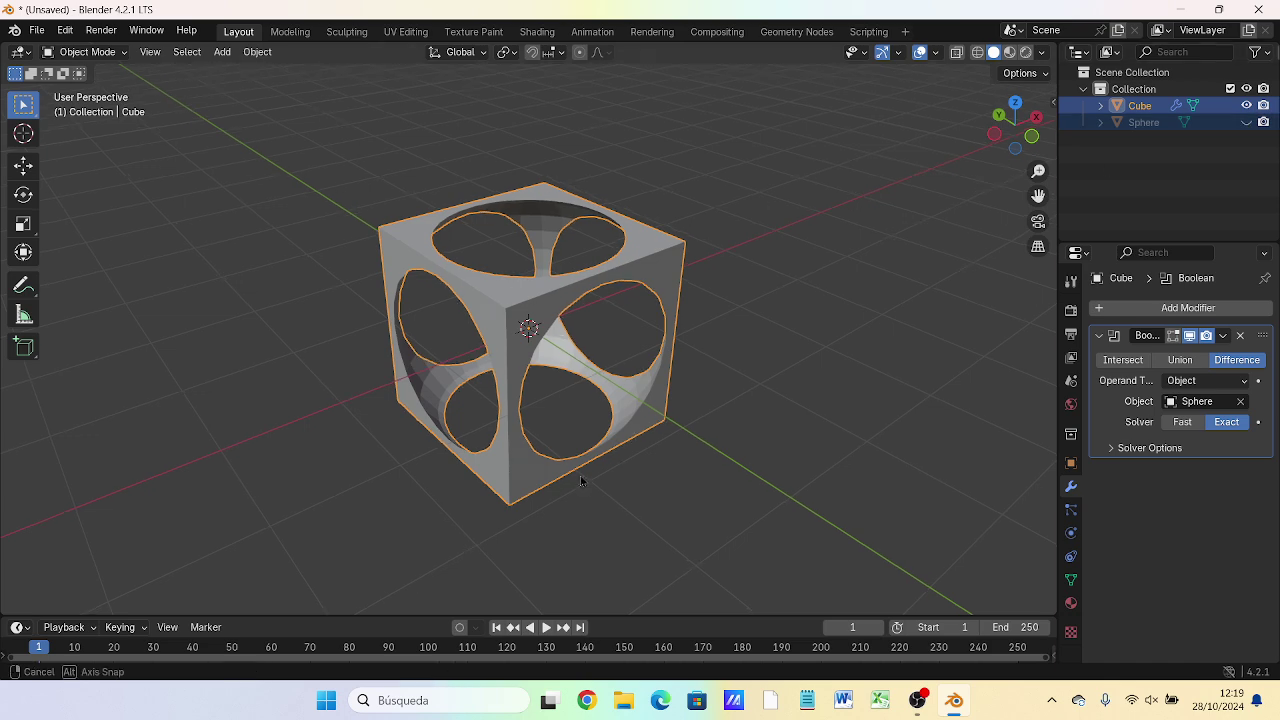
# - Undo the sphere's deletion so it still cuts the cube, and reselect the cube's Boolean
pyautogui.moveTo(565, 480)
pyautogui.mouseDown(button='middle')
pyautogui.moveTo(271, 411)
pyautogui.moveTo(963, 245)
pyautogui.mouseUp(button='middle')
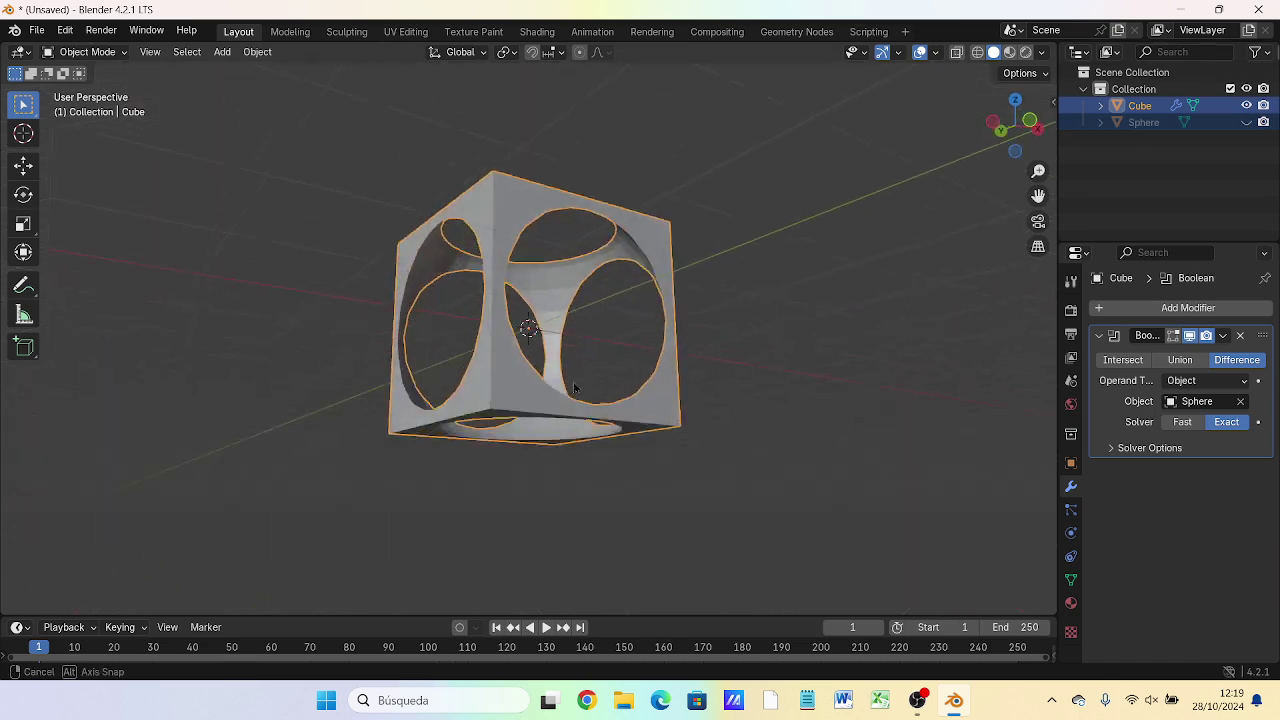
pyautogui.click(1186, 153)
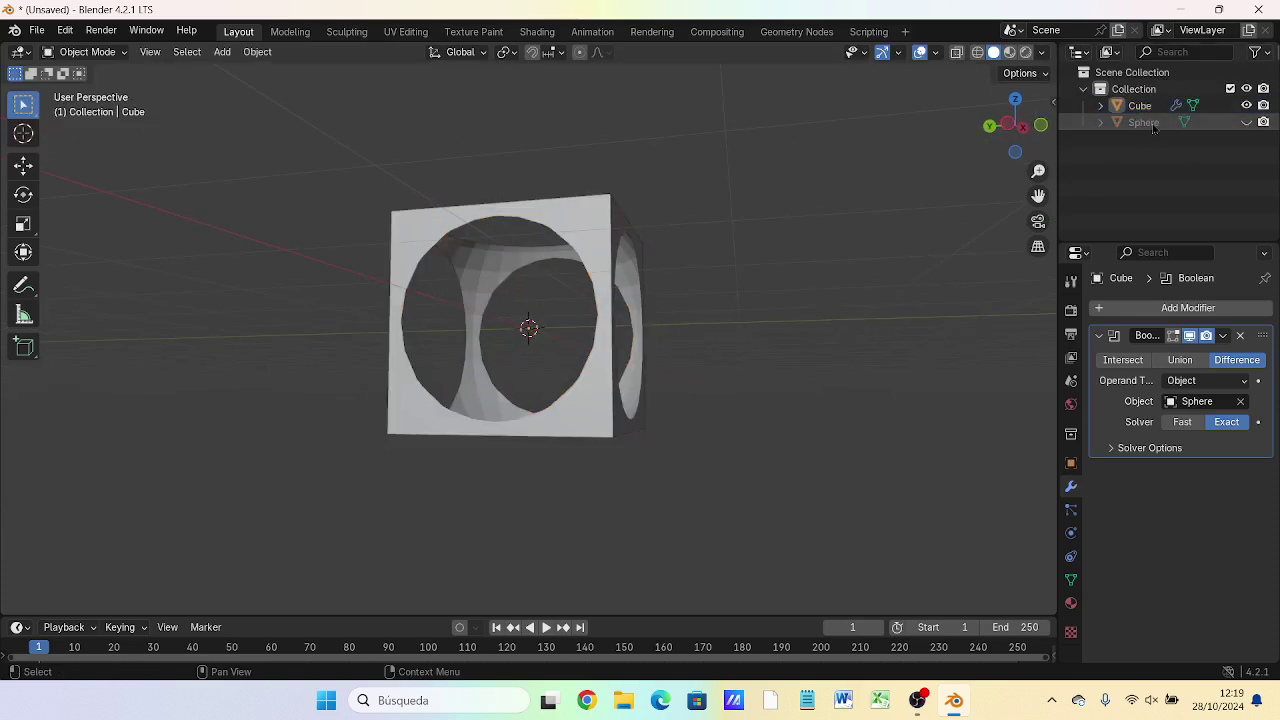
pyautogui.click(1147, 128)
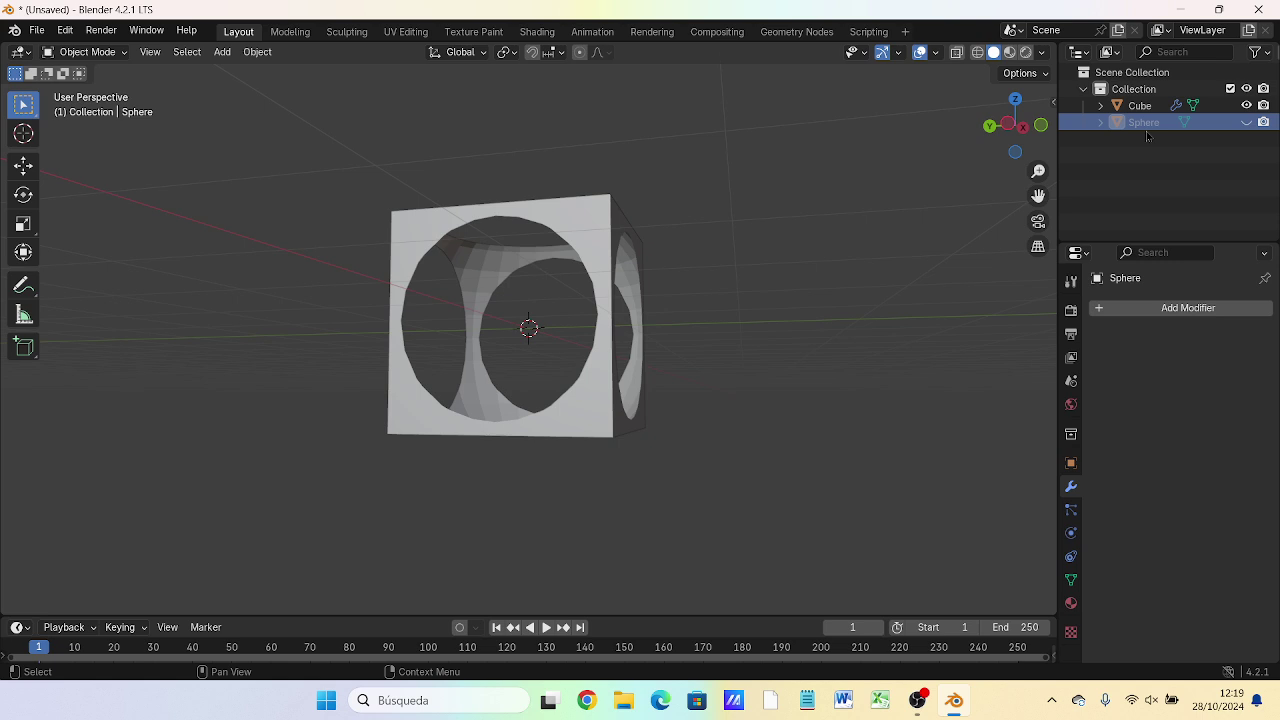
pyautogui.press('Delete')
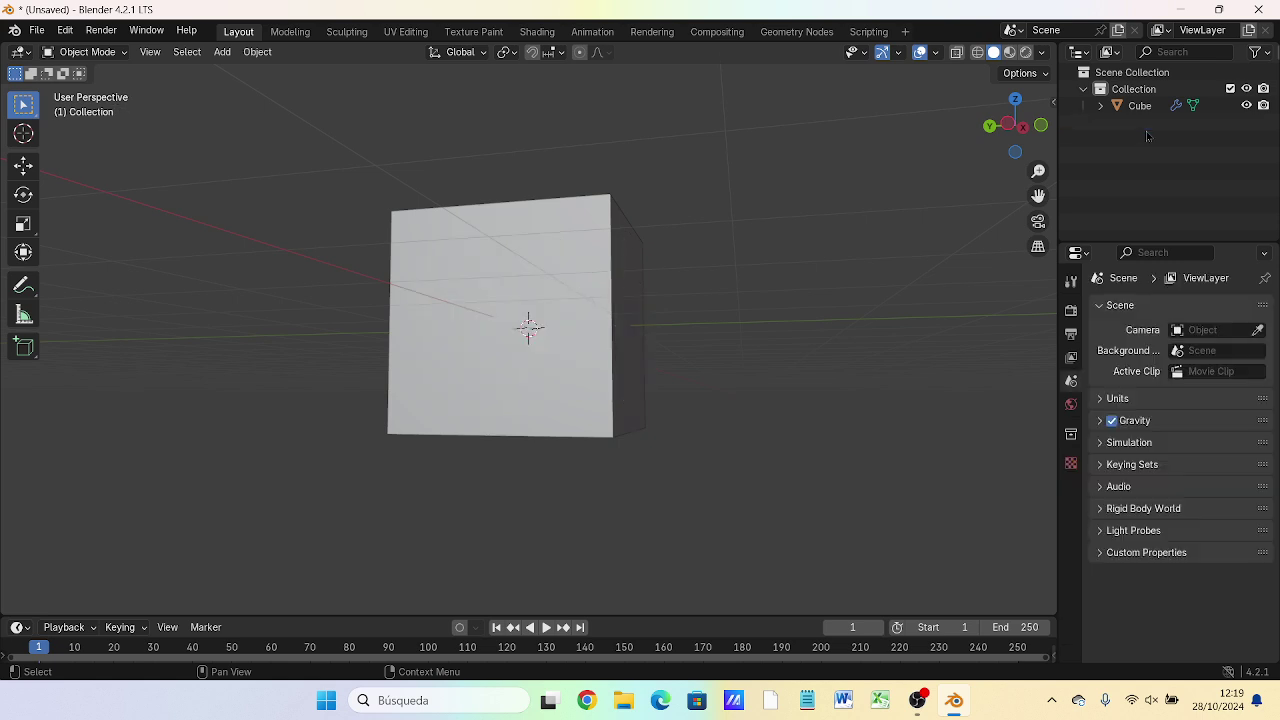
pyautogui.hotkey('ctrl', 'z')
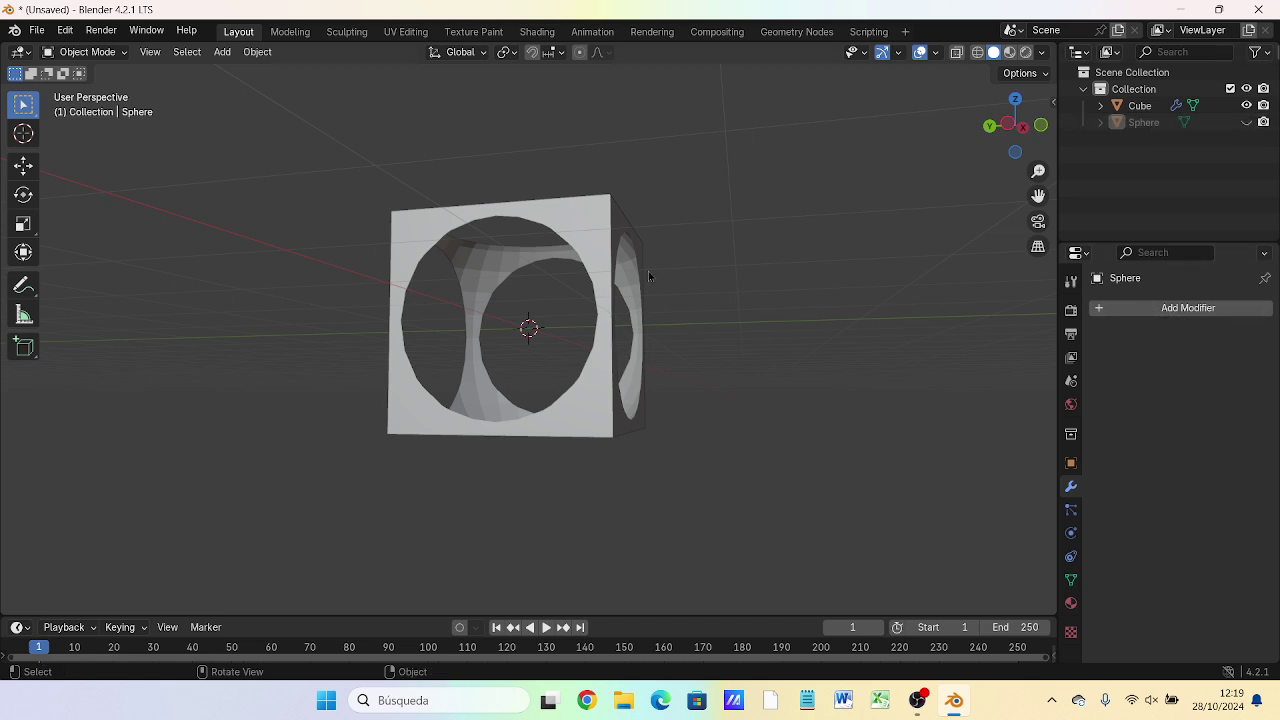
pyautogui.click(599, 242)
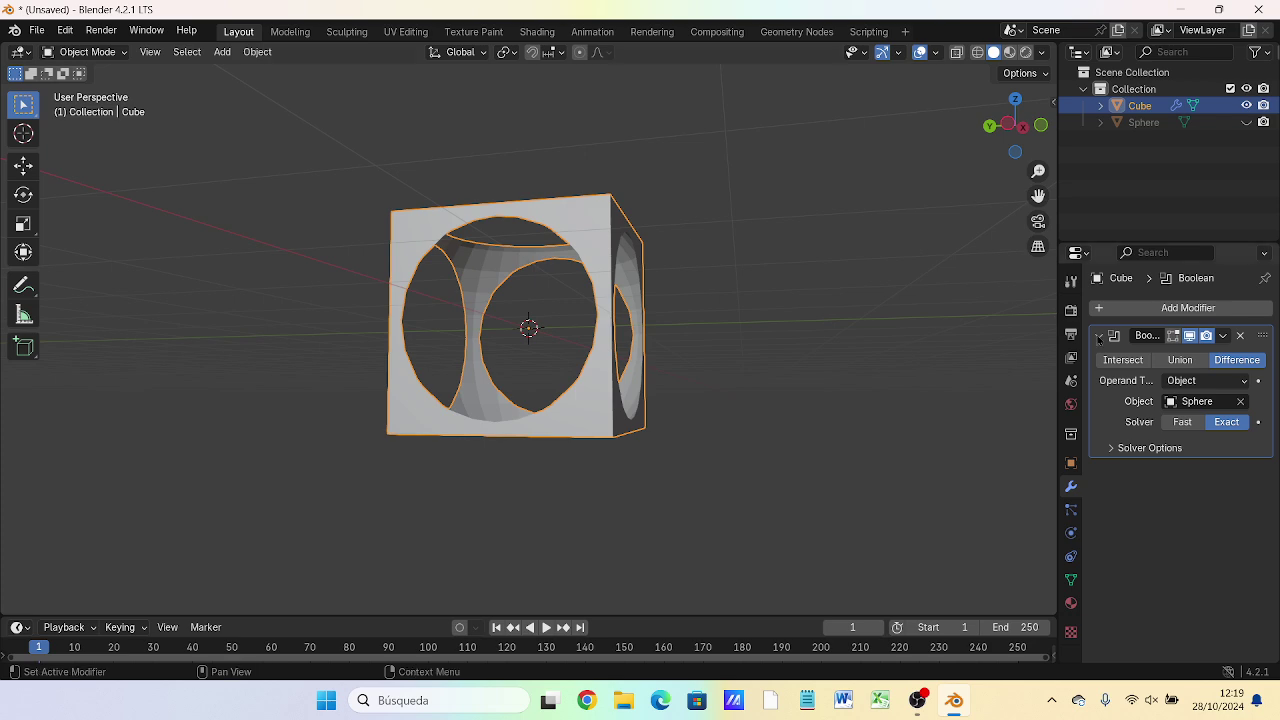
pyautogui.click(1223, 336)
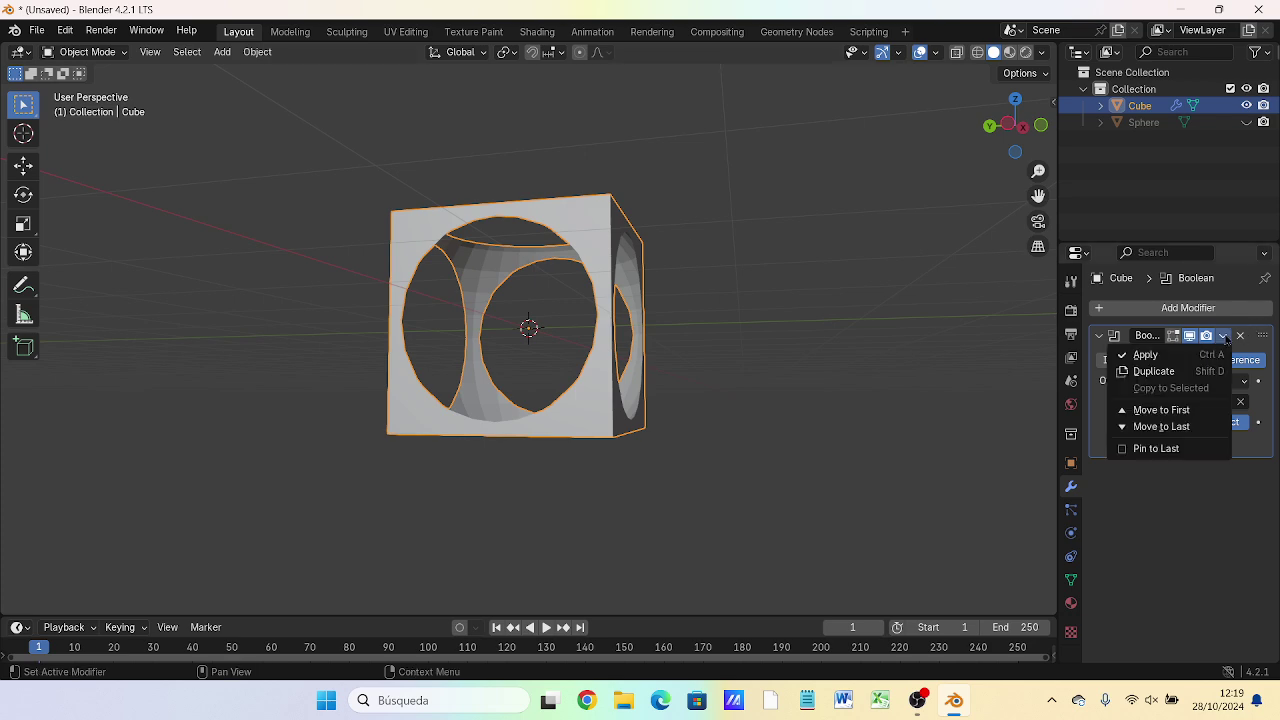
# - Apply the Boolean on the cube, delete the sphere cutter, and inspect the holed cube
pyautogui.click(1163, 356)
pyautogui.click(837, 334)
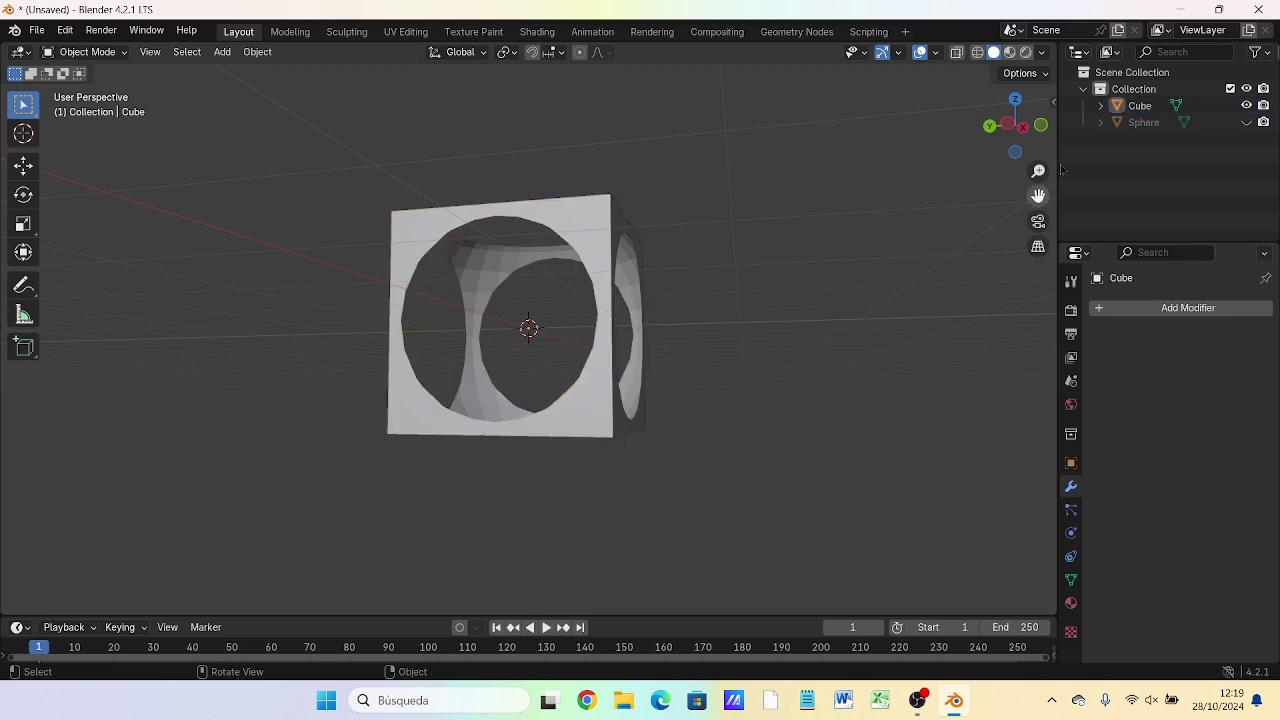
pyautogui.click(1118, 122)
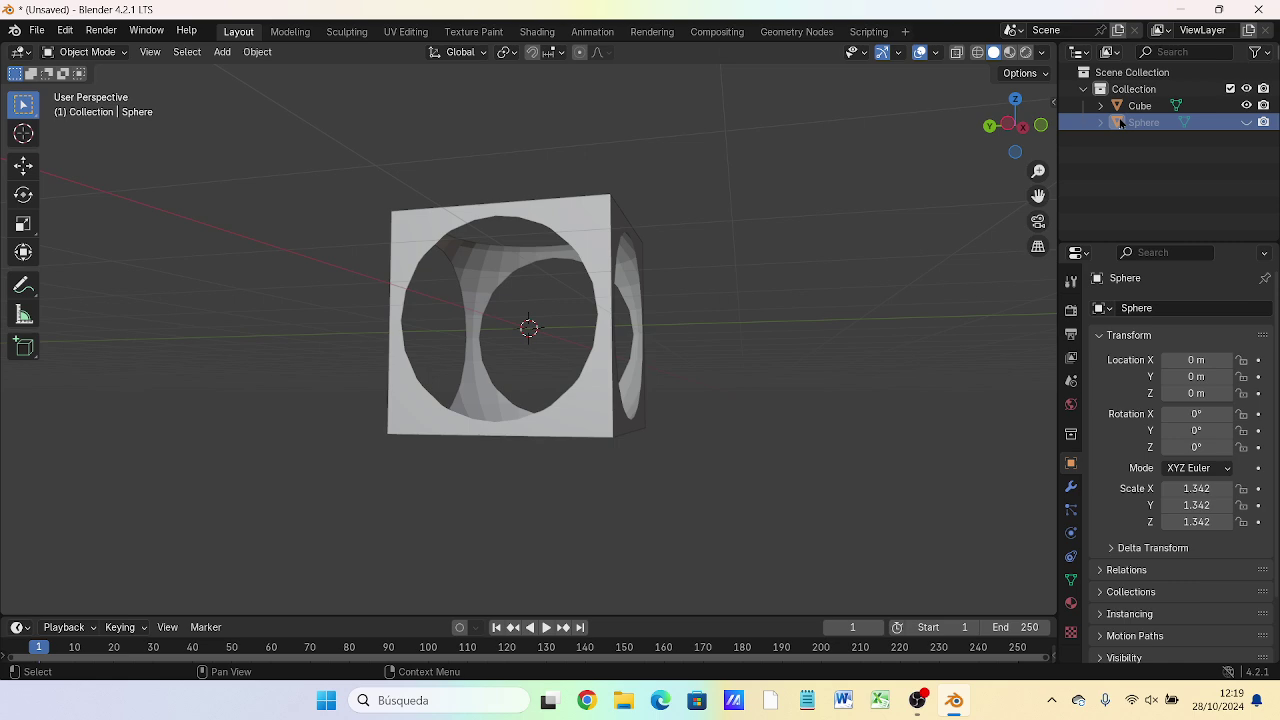
pyautogui.press('Delete')
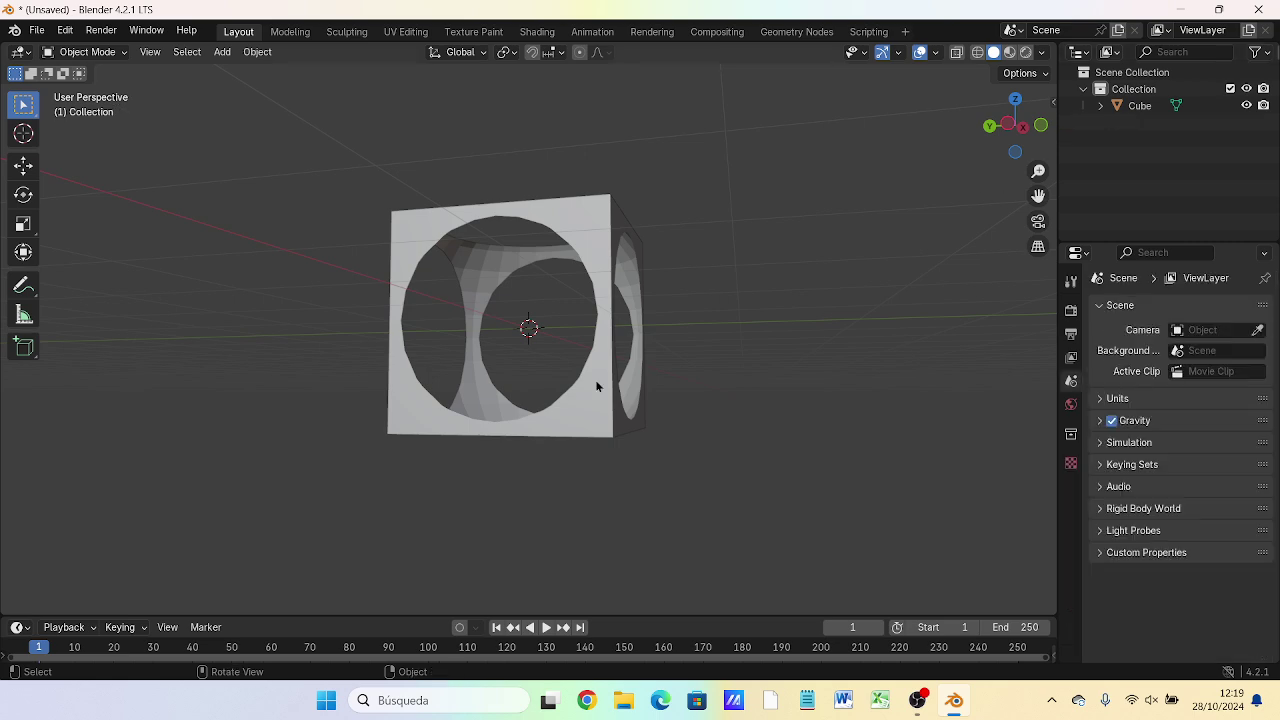
pyautogui.moveTo(748, 373); pyautogui.dragTo(420, 368, button='middle')
# - Rename Cube to 'HaoxiangCube' in the Outliner and copy it
pyautogui.doubleClick(1140, 105)
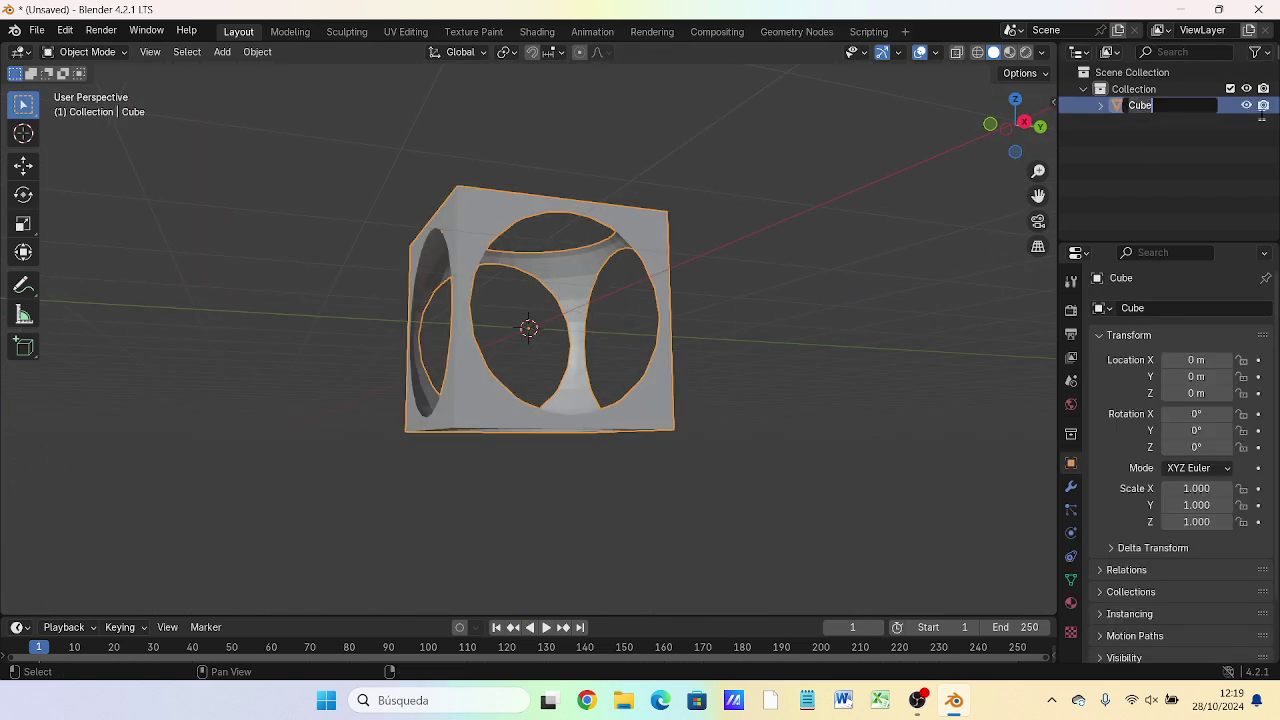
pyautogui.write('Hao')
pyautogui.write('xiang')
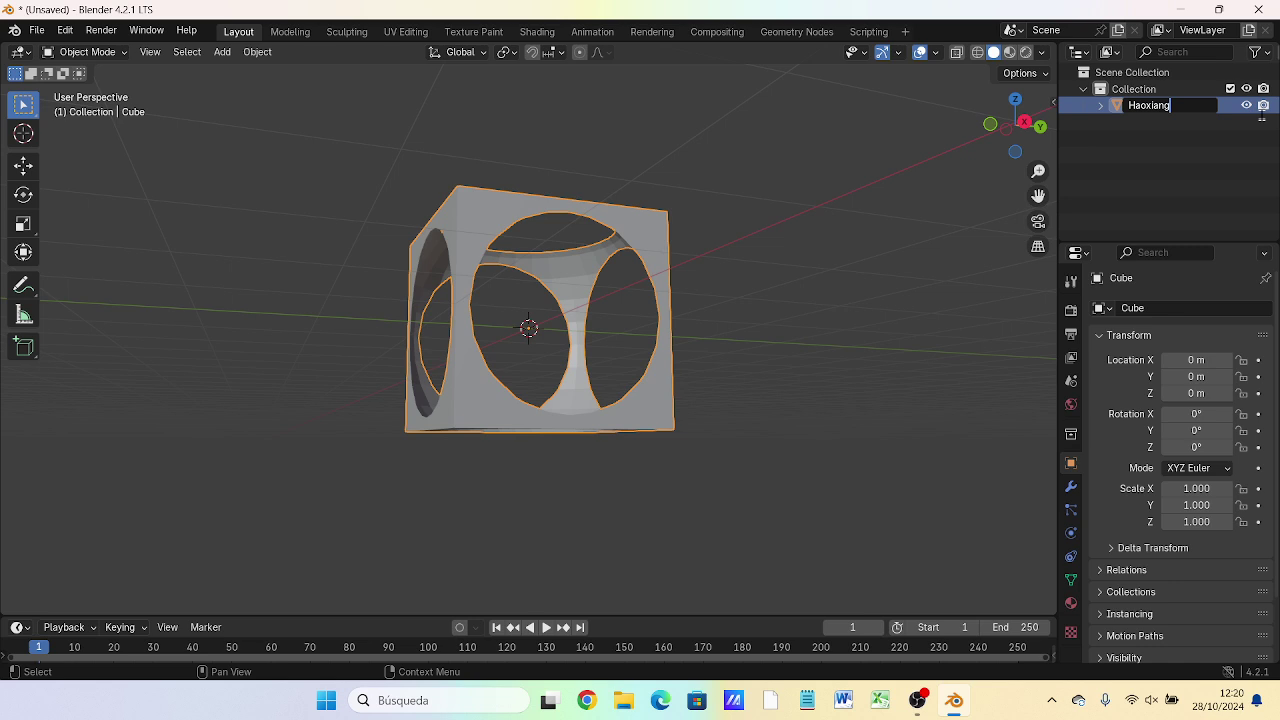
pyautogui.write('Cube')
pyautogui.press('Return')
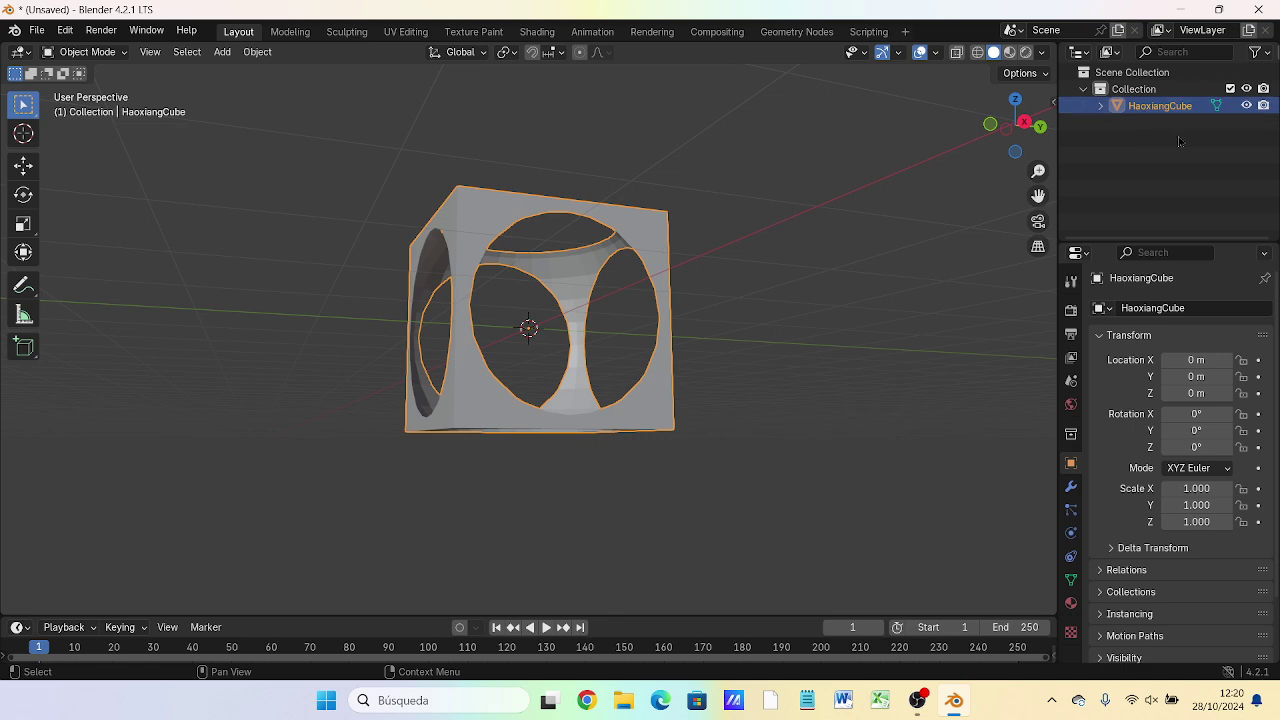
pyautogui.hotkey('ctrl', 'c')
# - Paste a copy, hide HaoxiangCube.001, go to front view and select the original HaoxiangCube
pyautogui.hotkey('ctrl', 'v')
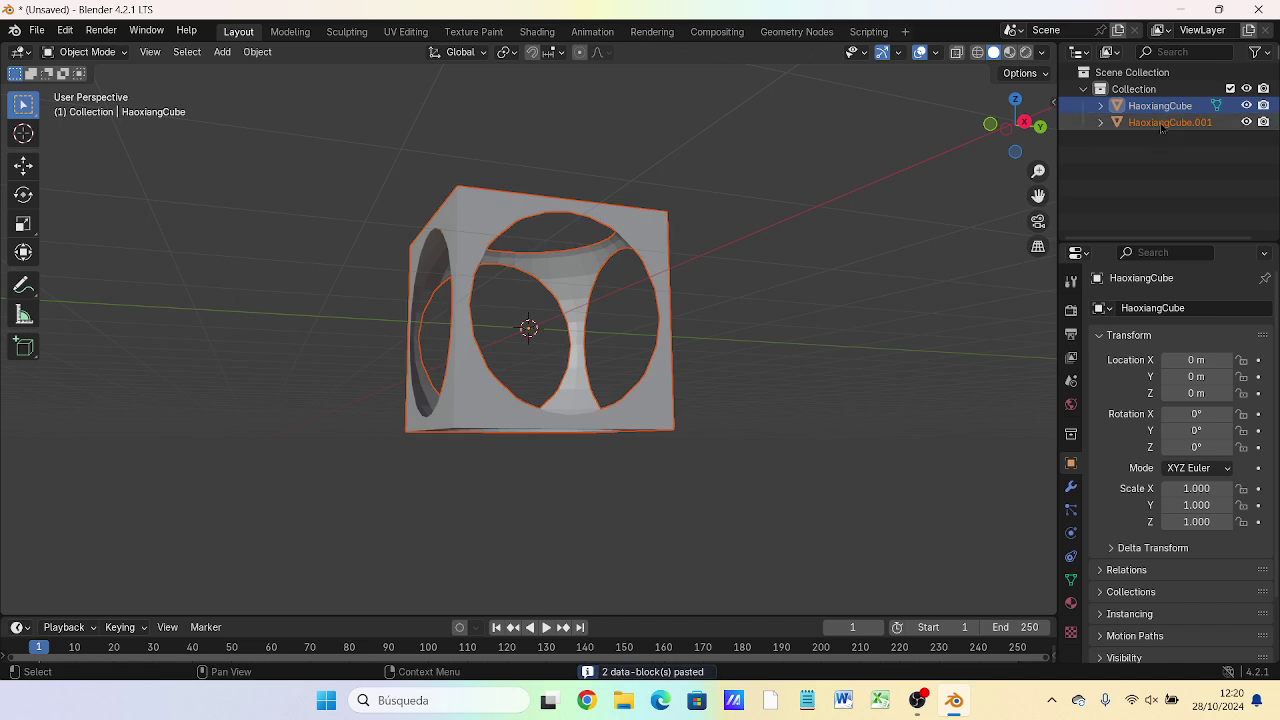
pyautogui.click(1163, 124)
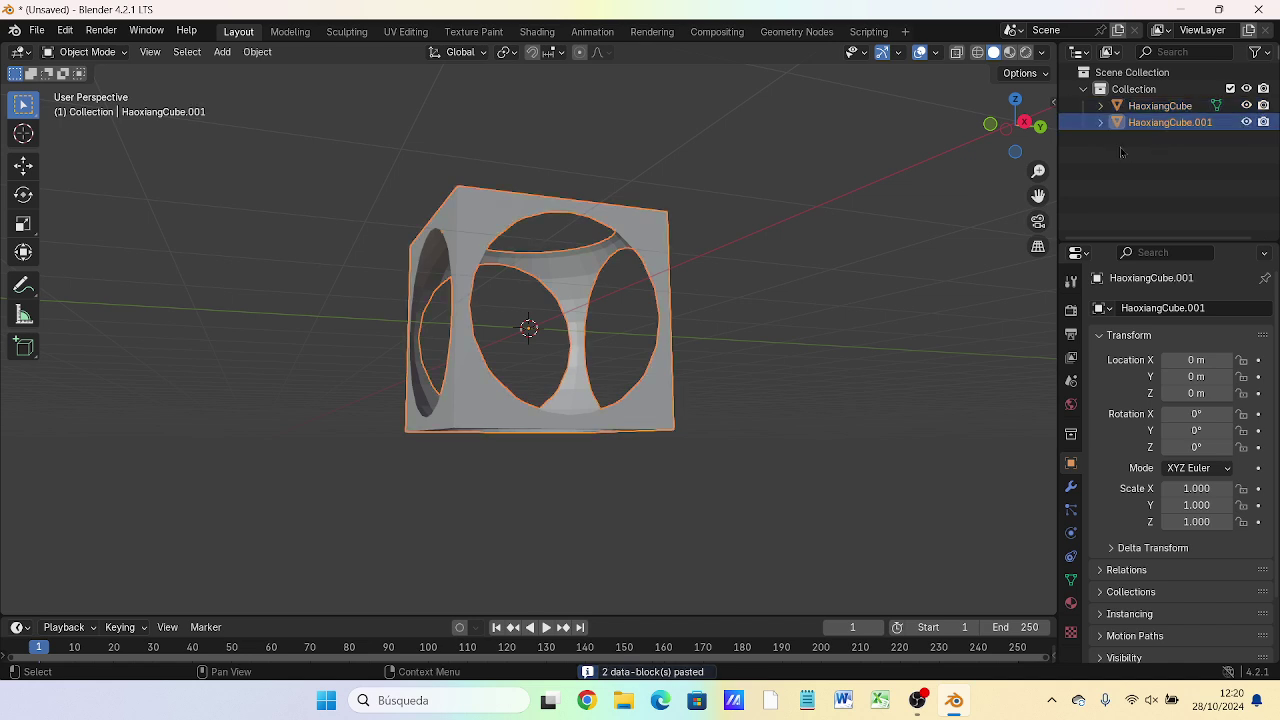
pyautogui.click(1246, 121)
pyautogui.moveTo(753, 269)
pyautogui.mouseDown(button='middle')
pyautogui.moveTo(923, 407)
pyautogui.moveTo(914, 300)
pyautogui.moveTo(462, 307)
pyautogui.moveTo(794, 300)
pyautogui.moveTo(854, 463)
pyautogui.moveTo(265, 598)
pyautogui.moveTo(366, 240)
pyautogui.moveTo(600, 330)
pyautogui.moveTo(760, 263)
pyautogui.moveTo(789, 131)
pyautogui.mouseUp(button='middle')
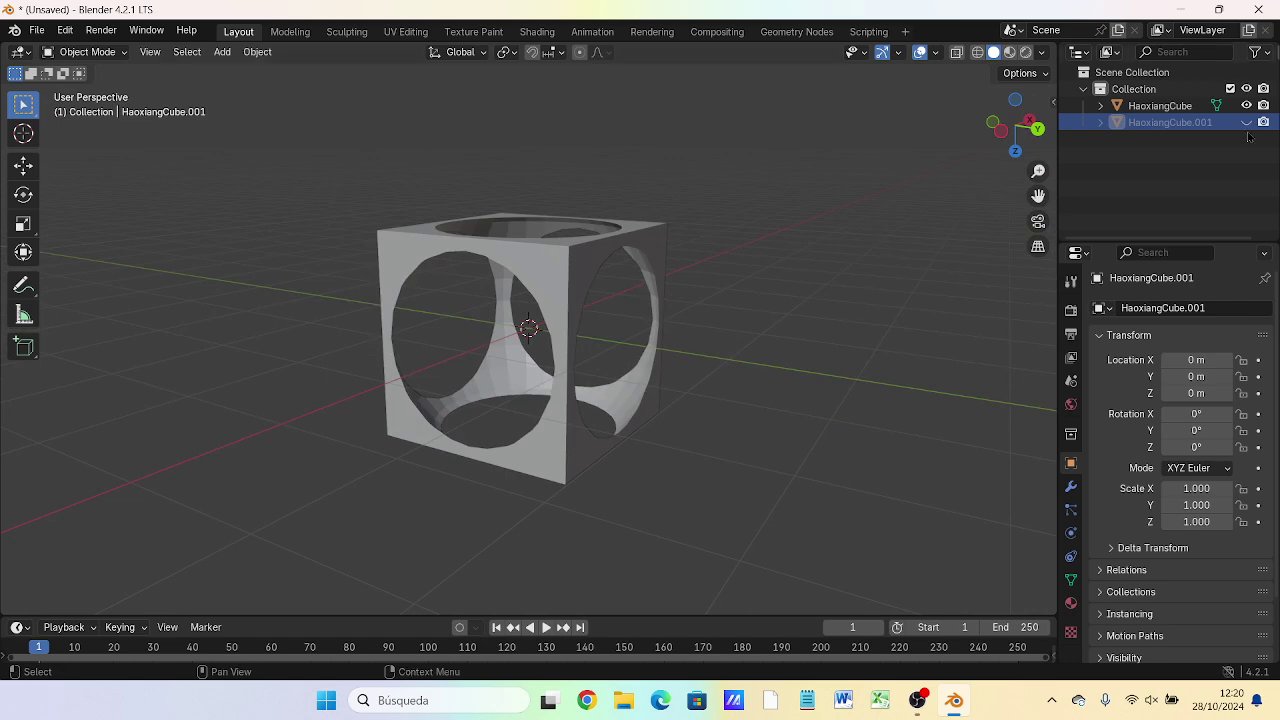
pyautogui.press('KP_1')
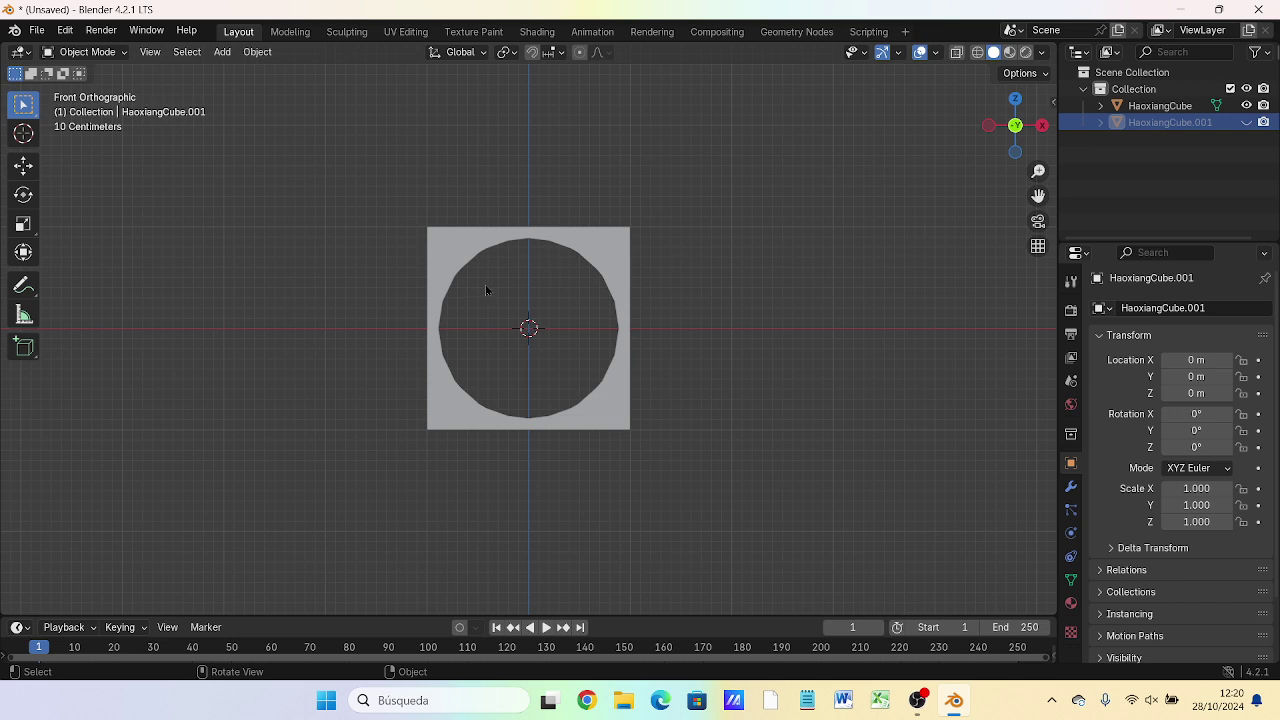
pyautogui.click(434, 252)
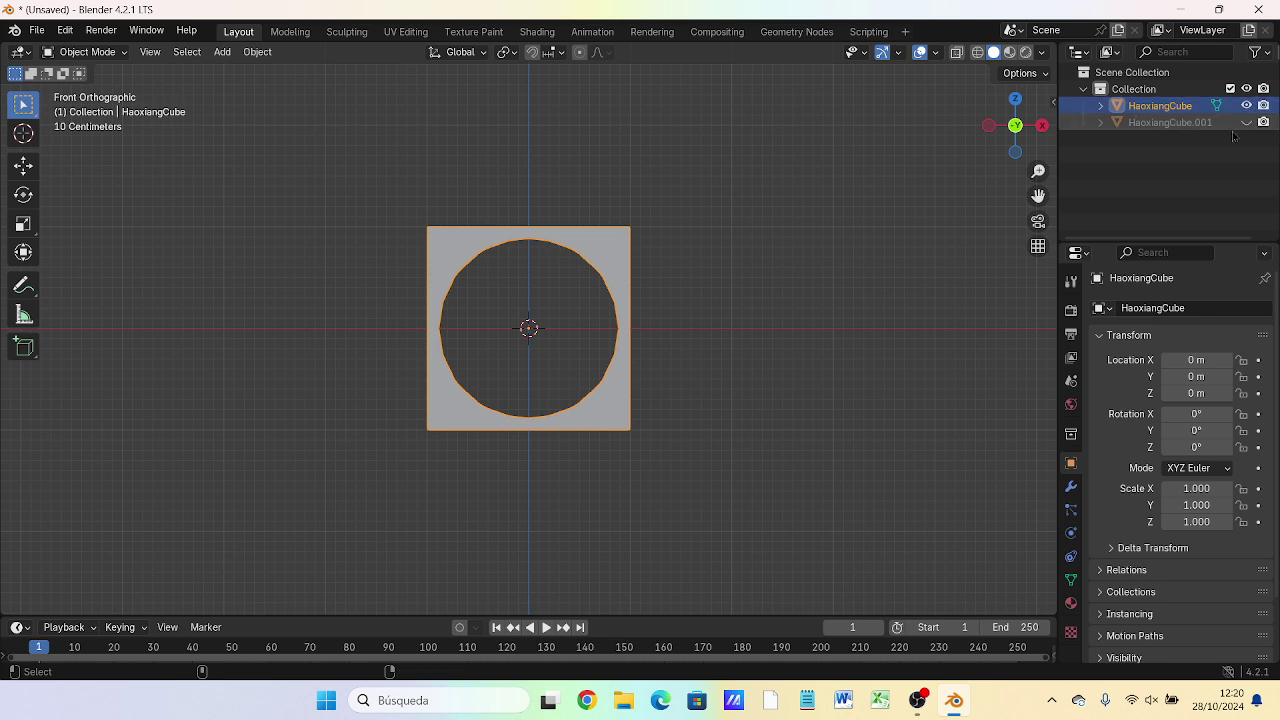
# - Copy and paste HaoxiangCube, move the copy 2 m up along Z, then deselect all
pyautogui.hotkey('ctrl', 'c')
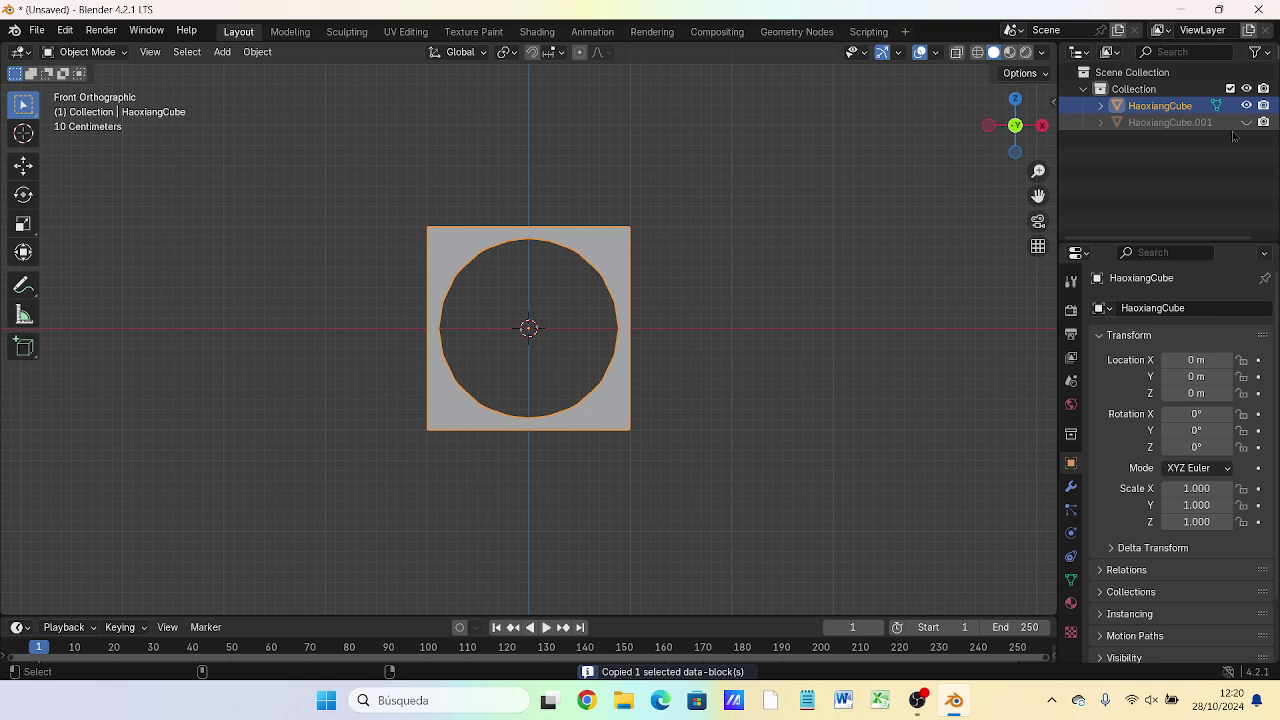
pyautogui.hotkey('ctrl', 'v')
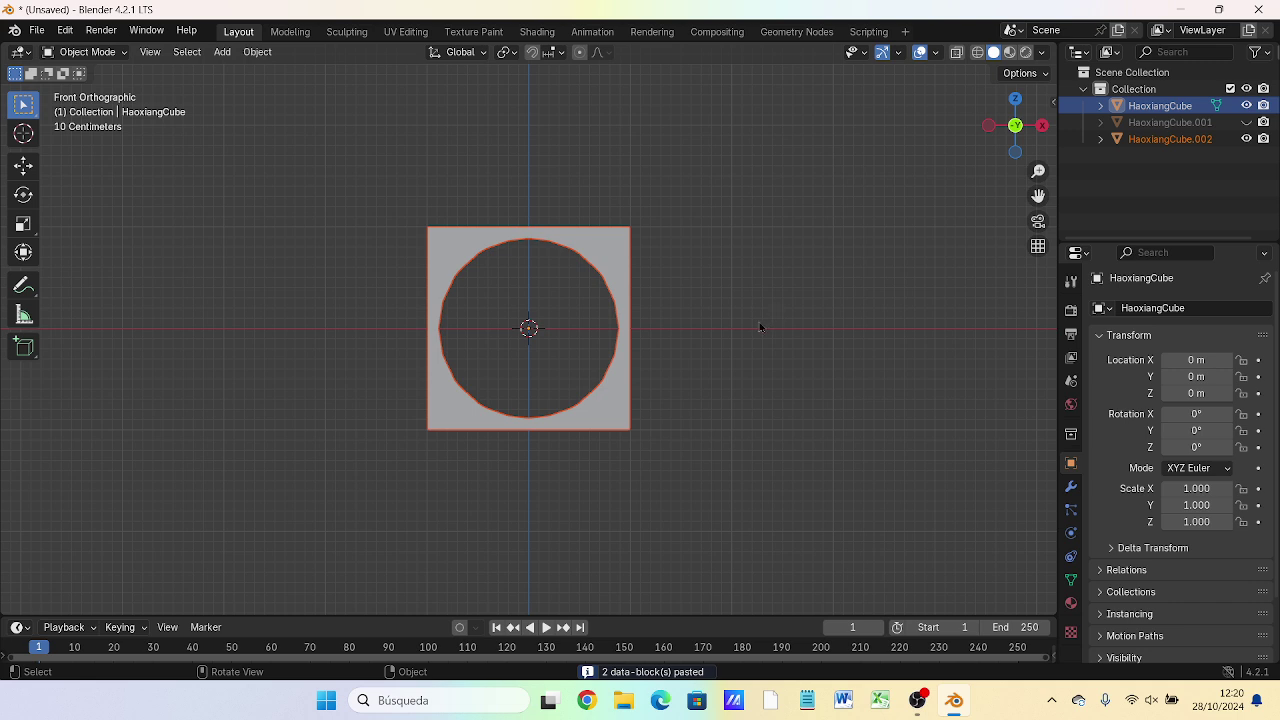
pyautogui.press('g')
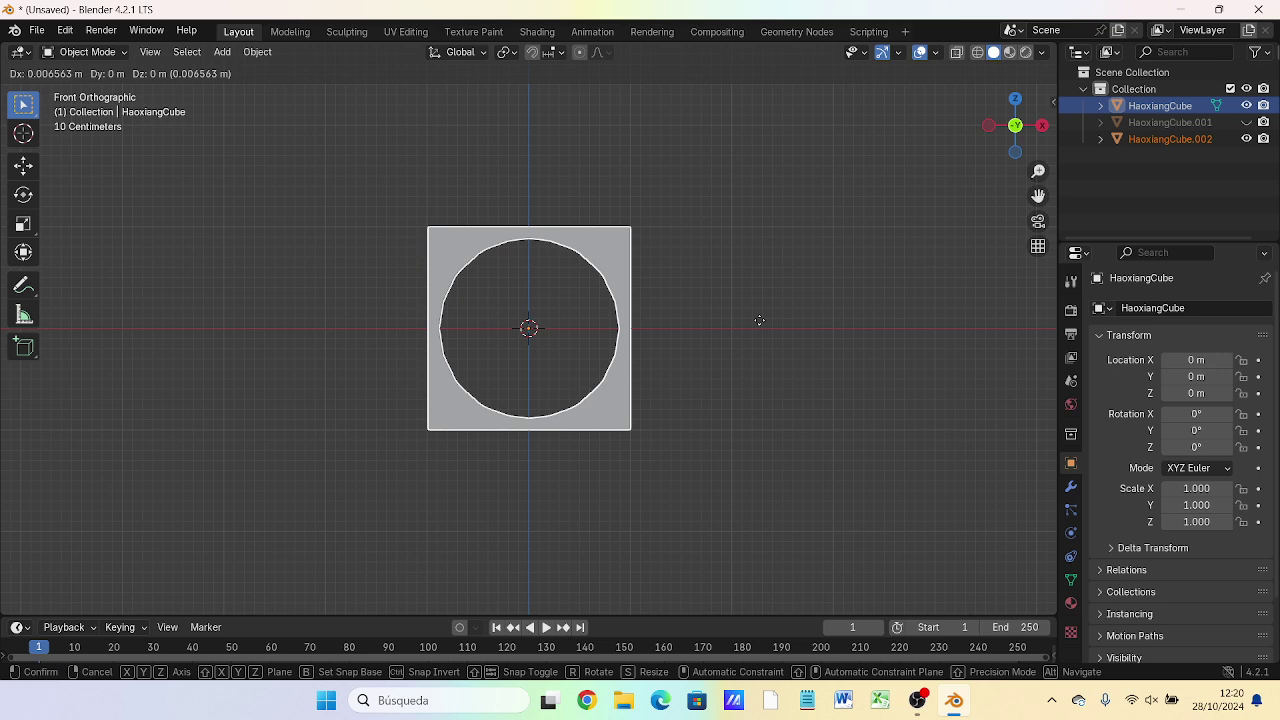
pyautogui.press('z')
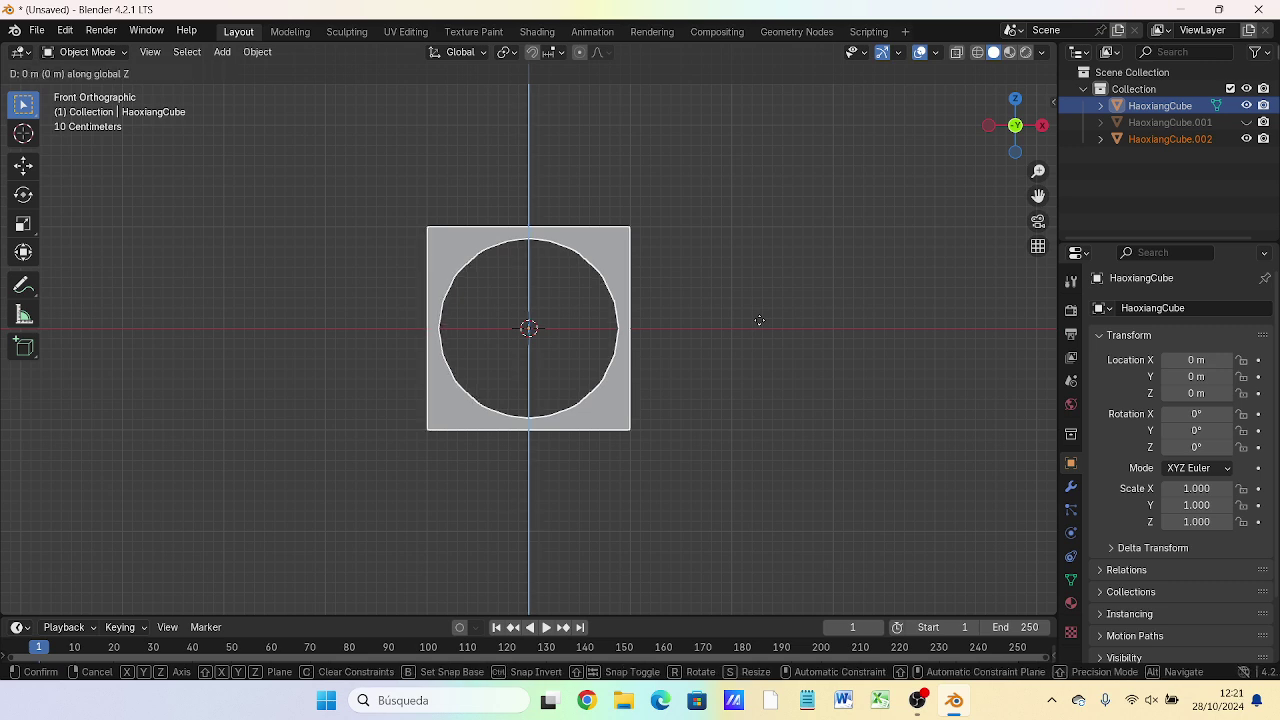
pyautogui.write('2')
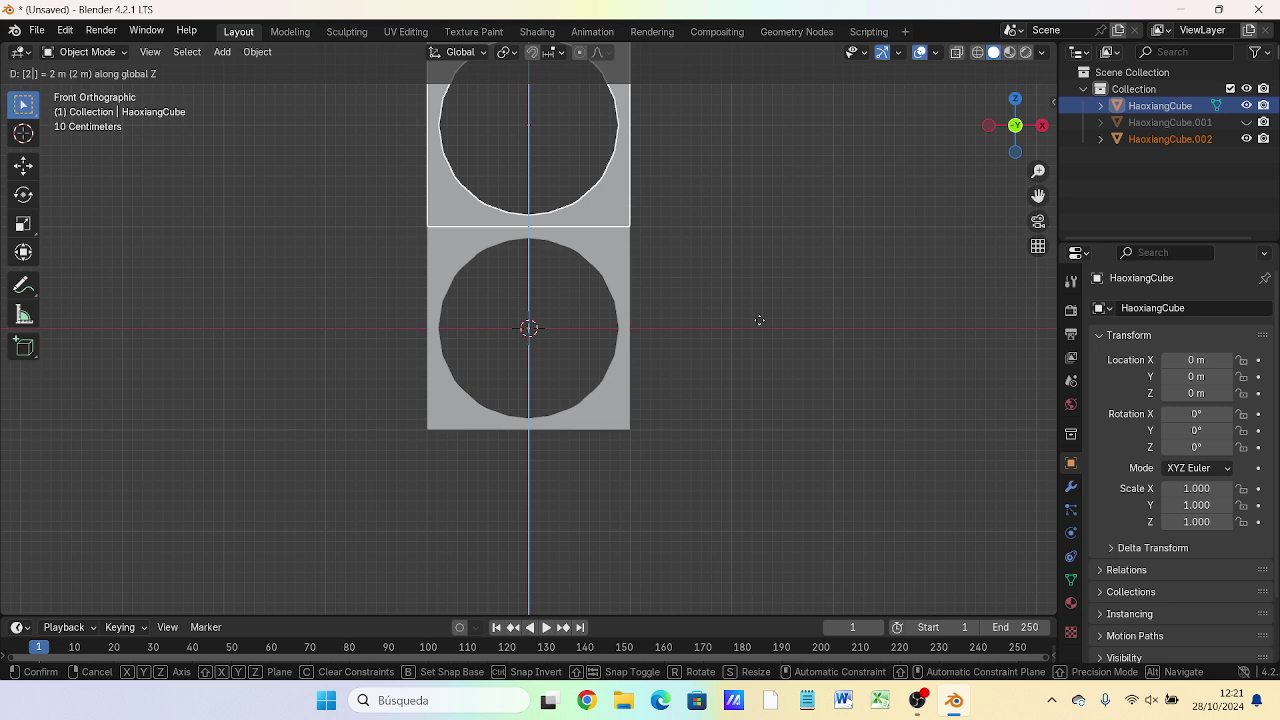
pyautogui.press('Return')
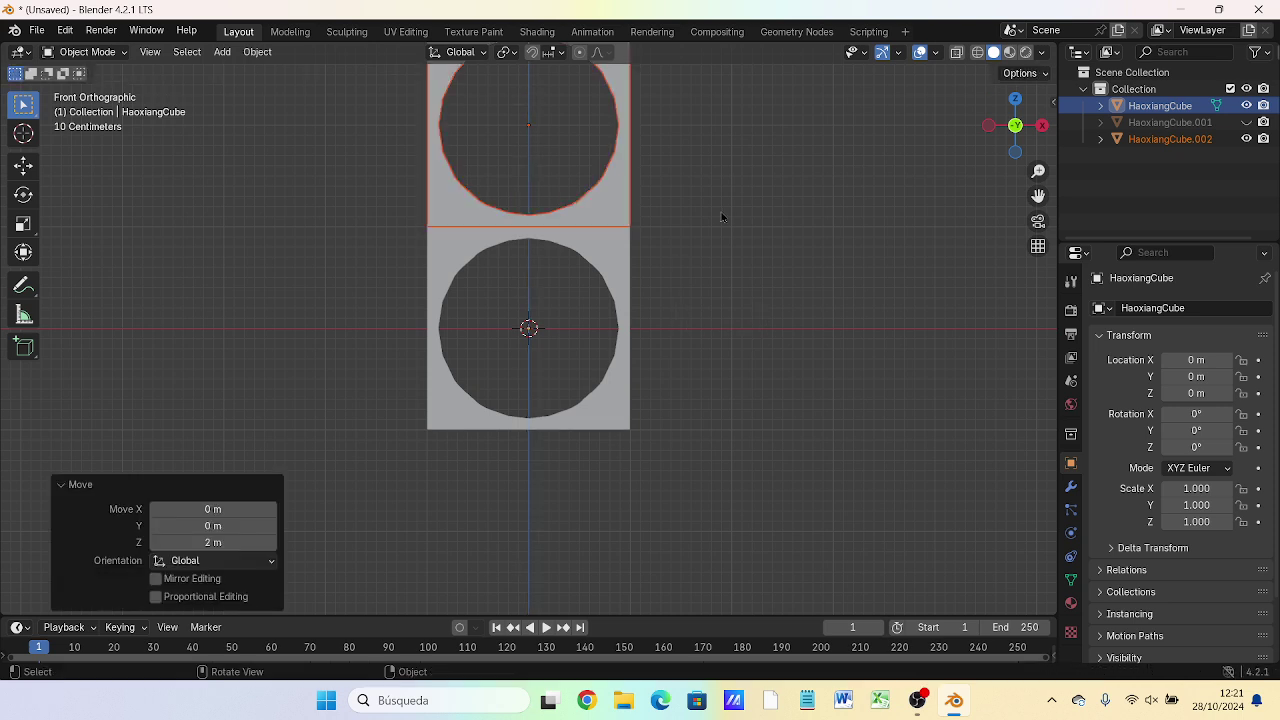
pyautogui.moveTo(722, 217)
pyautogui.mouseDown(button='middle')
pyautogui.moveTo(325, 320)
pyautogui.moveTo(566, 229)
pyautogui.moveTo(566, 163)
pyautogui.moveTo(379, 177)
pyautogui.moveTo(565, 201)
pyautogui.moveTo(515, 247)
pyautogui.moveTo(531, 243)
pyautogui.moveTo(539, 205)
pyautogui.mouseUp(button='middle')
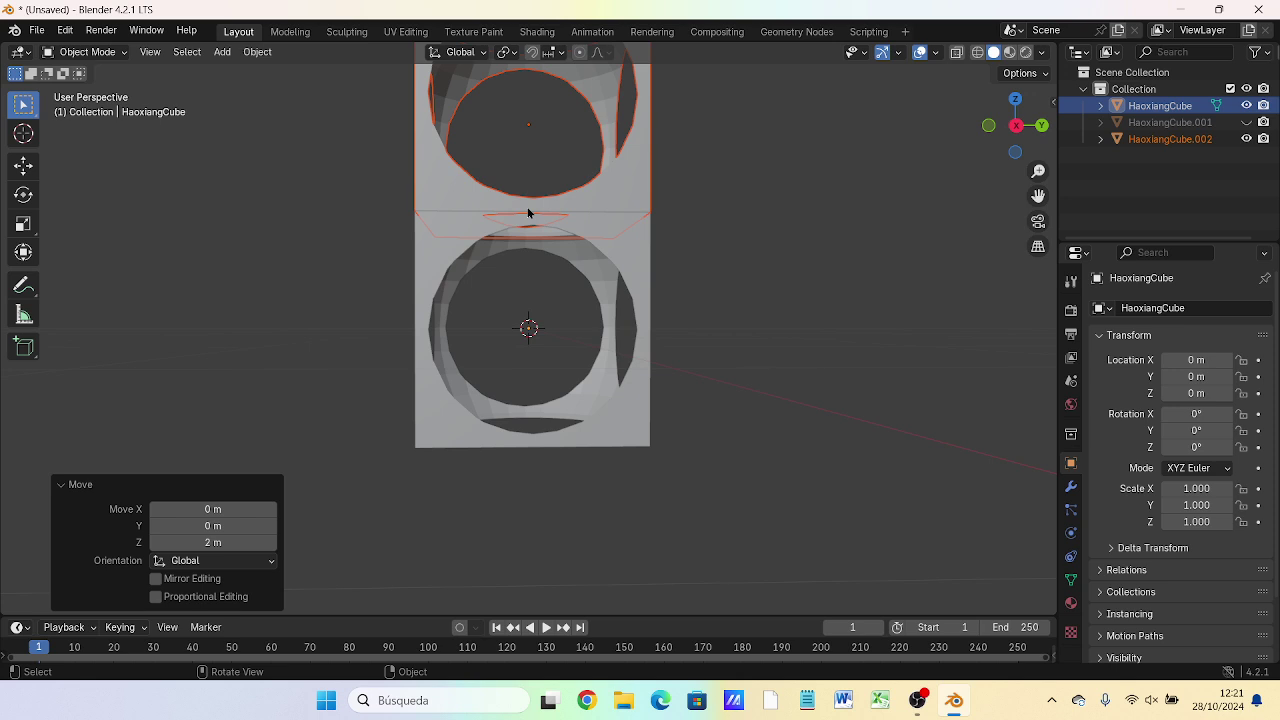
pyautogui.click(762, 239)
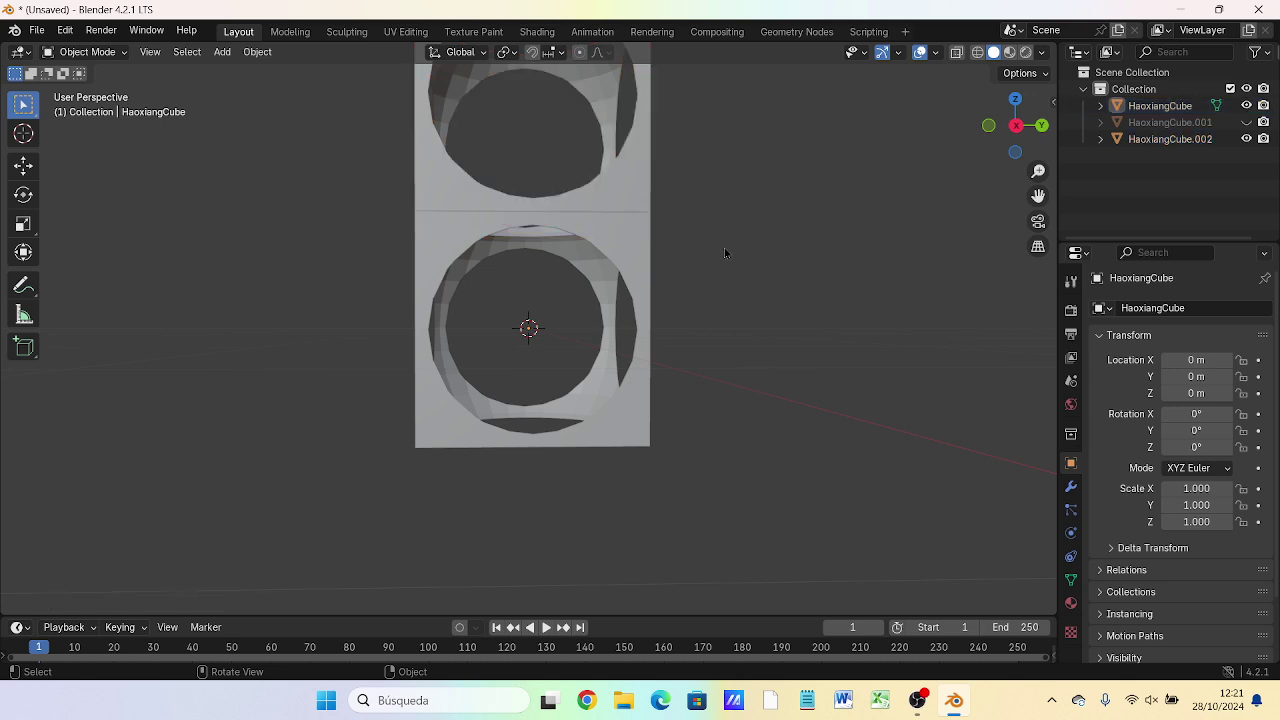
# - In front view, move HaoxiangCube.001 out of Collection into the Scene Collection
pyautogui.press('KP_1')
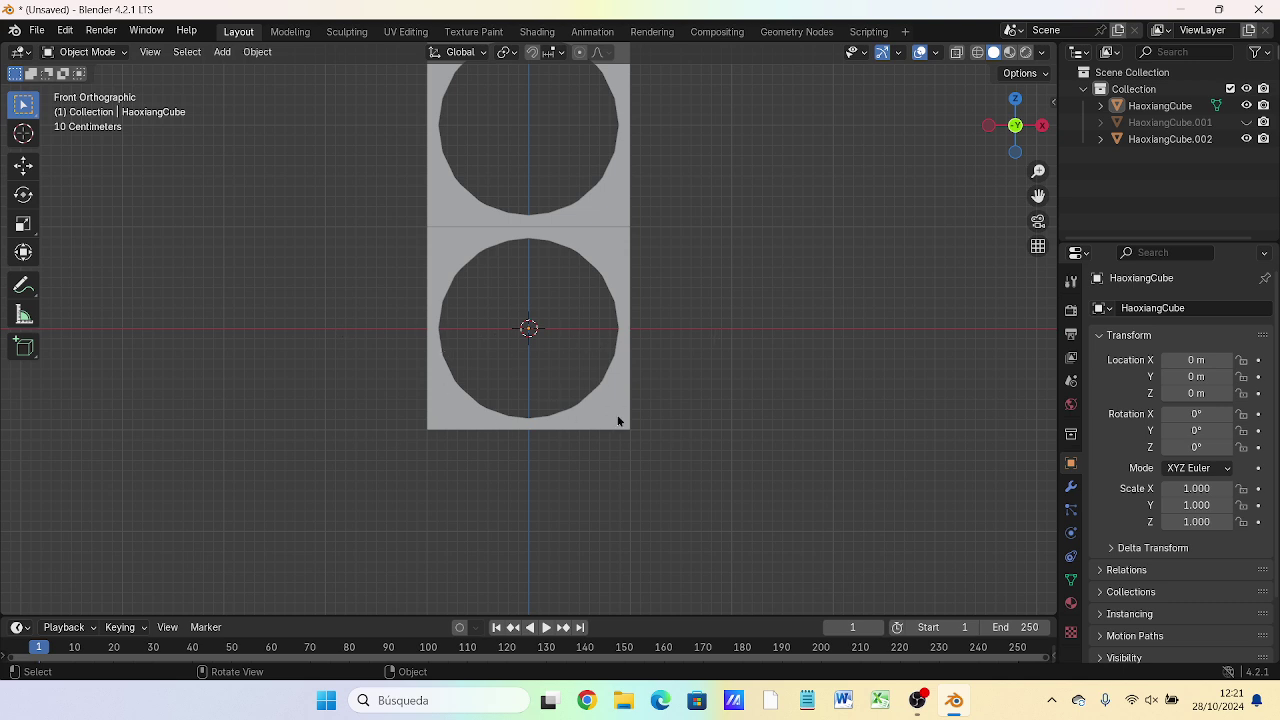
pyautogui.click(1177, 142)
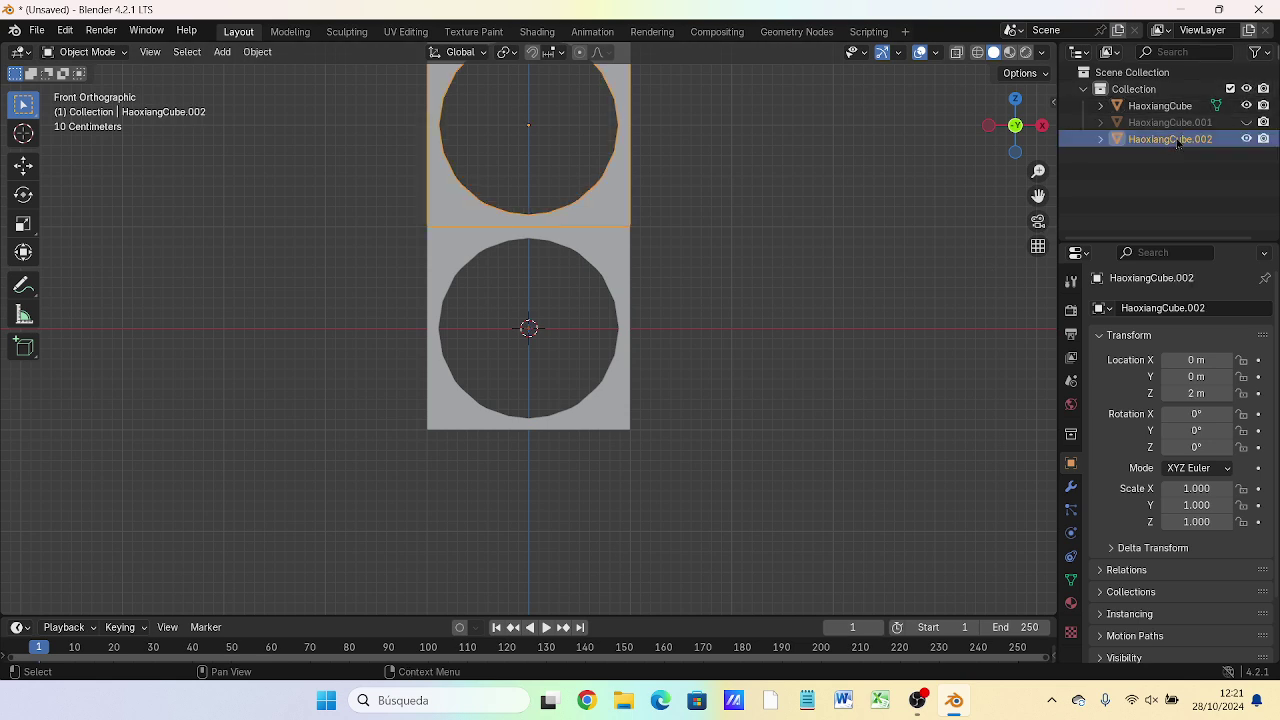
pyautogui.click(1183, 127)
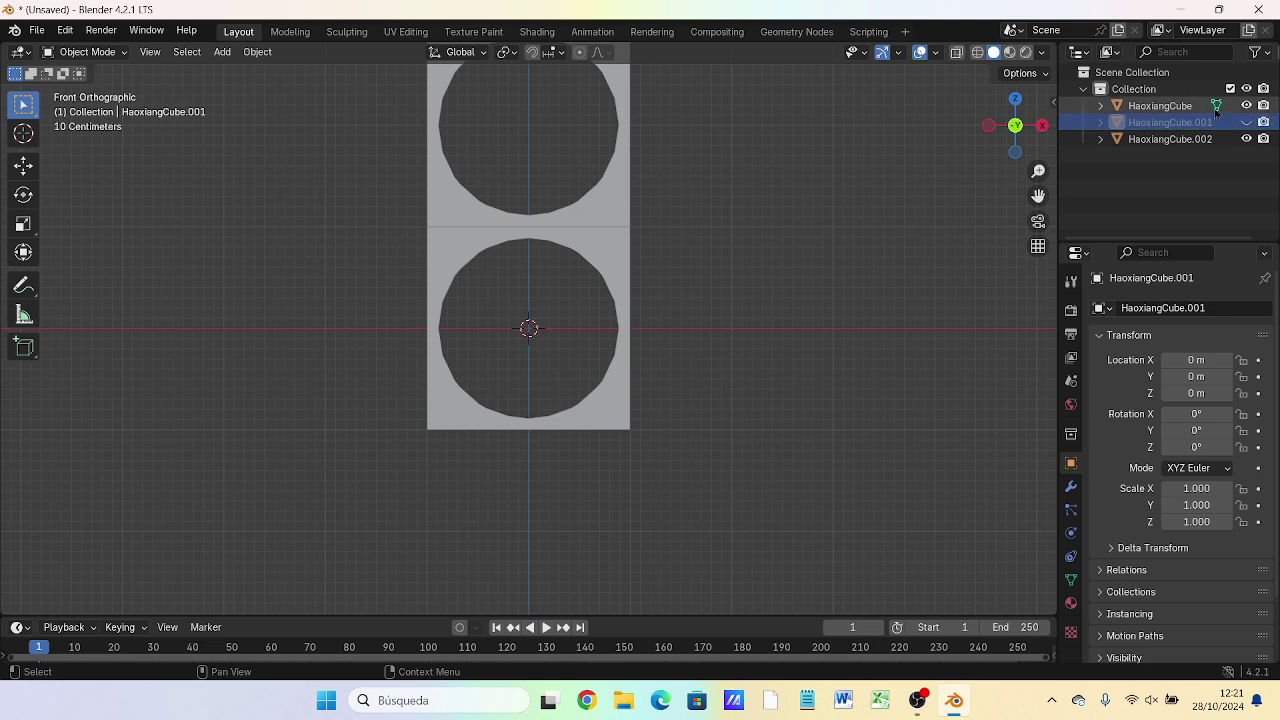
pyautogui.click(1189, 106)
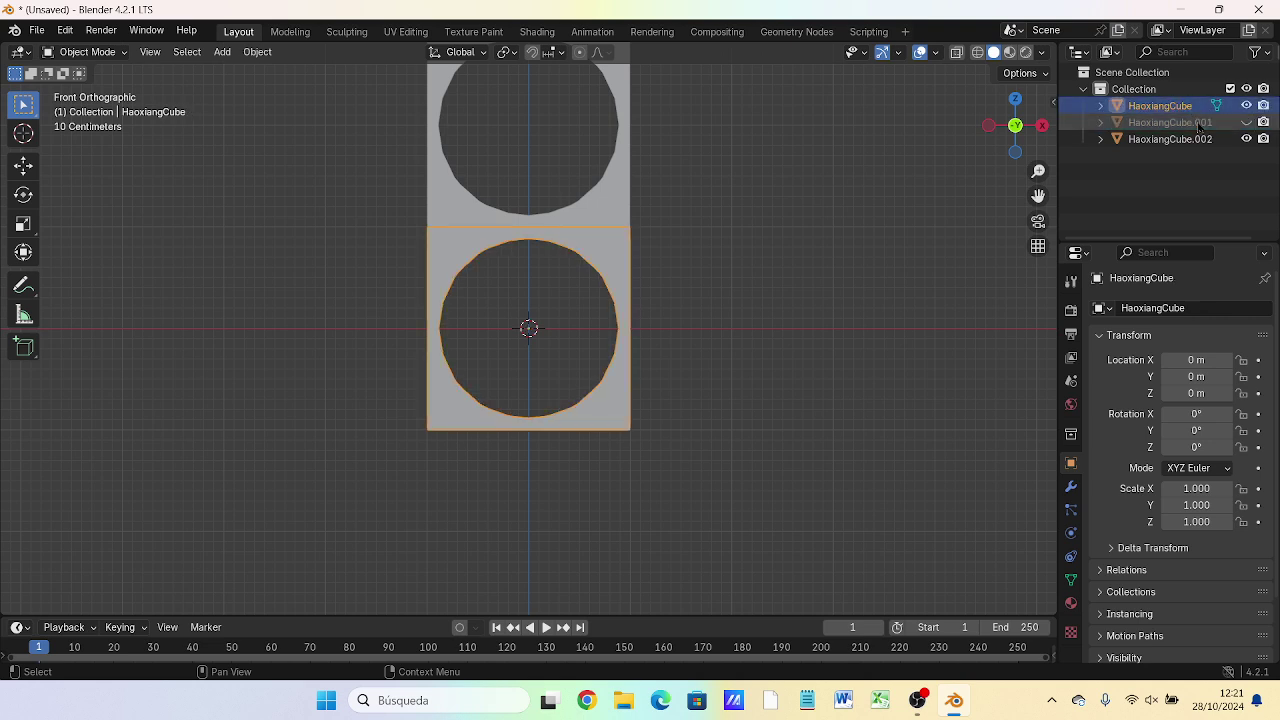
pyautogui.moveTo(1198, 124); pyautogui.dragTo(1171, 97)
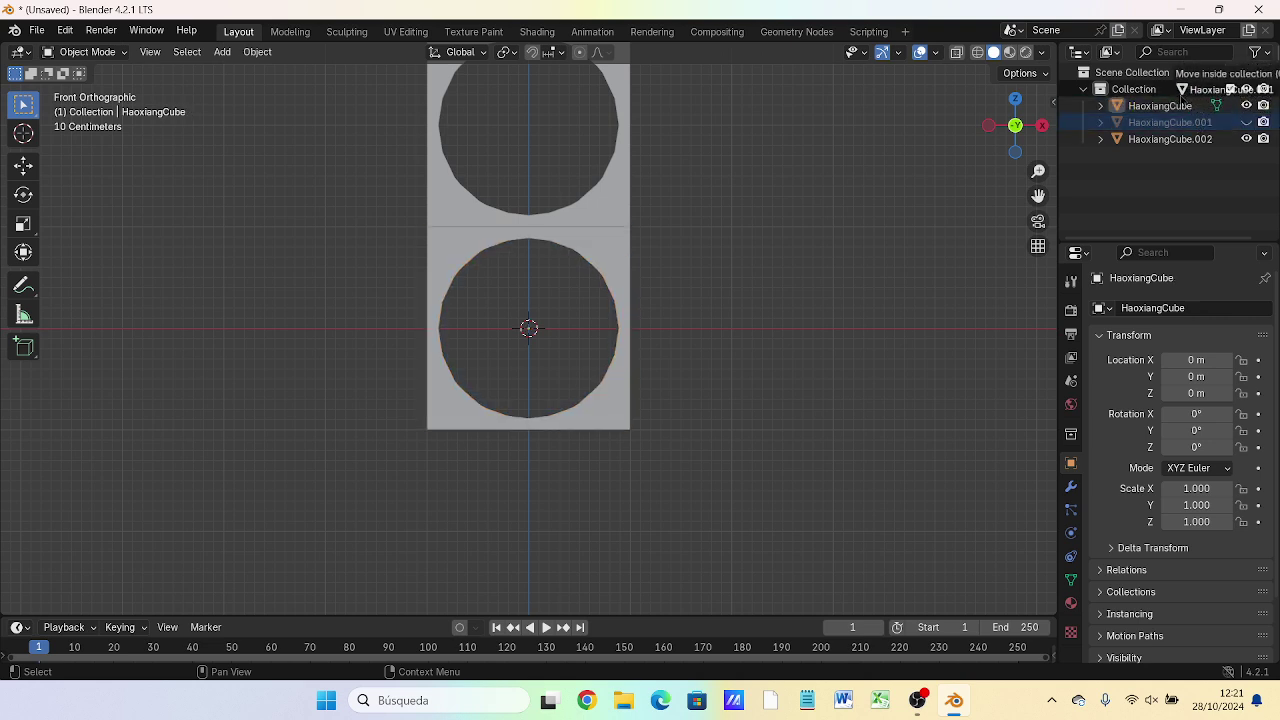
pyautogui.moveTo(1171, 97); pyautogui.dragTo(1168, 74)
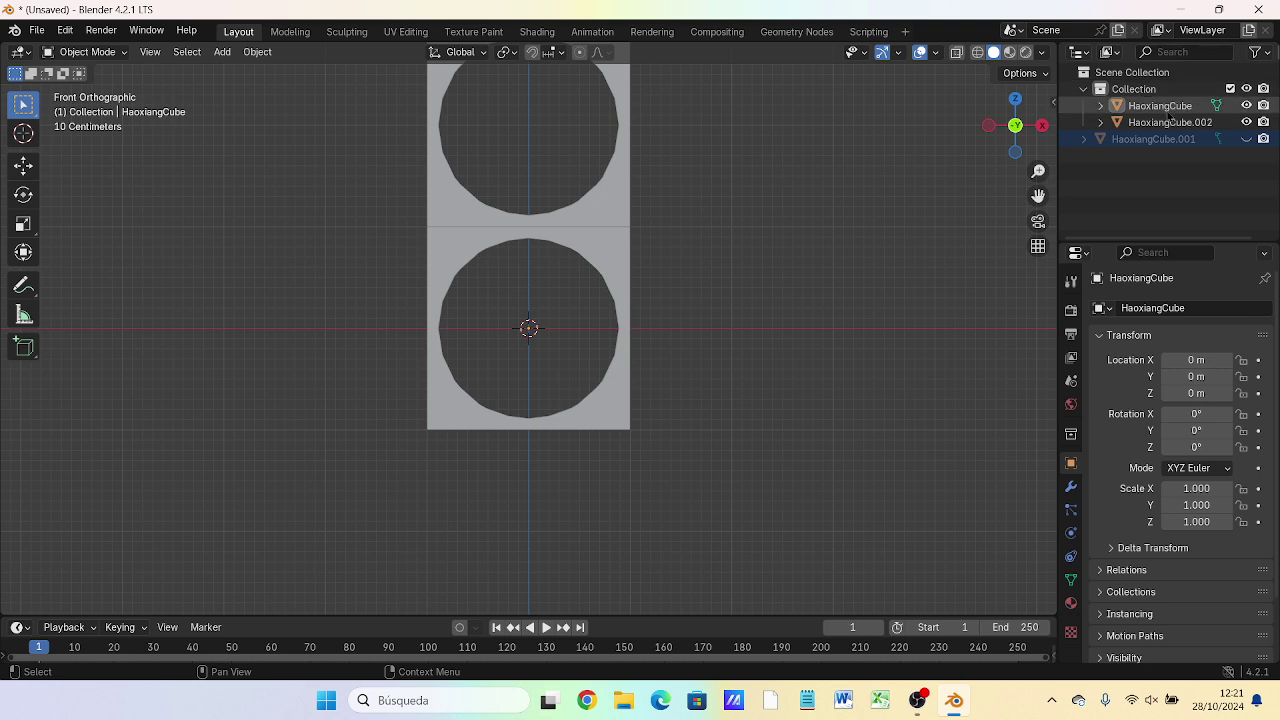
# - Make the lower HaoxiangCube the active object in the Outliner
pyautogui.click(1163, 106)
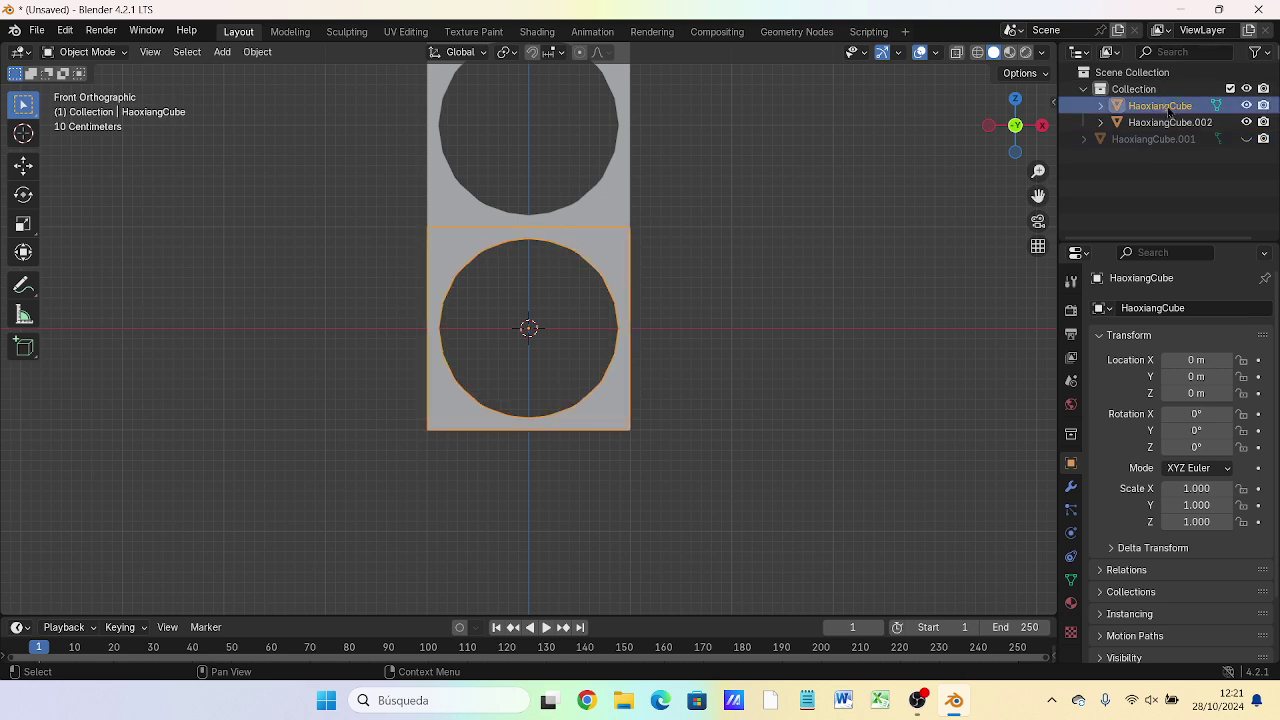
pyautogui.click(1172, 123)
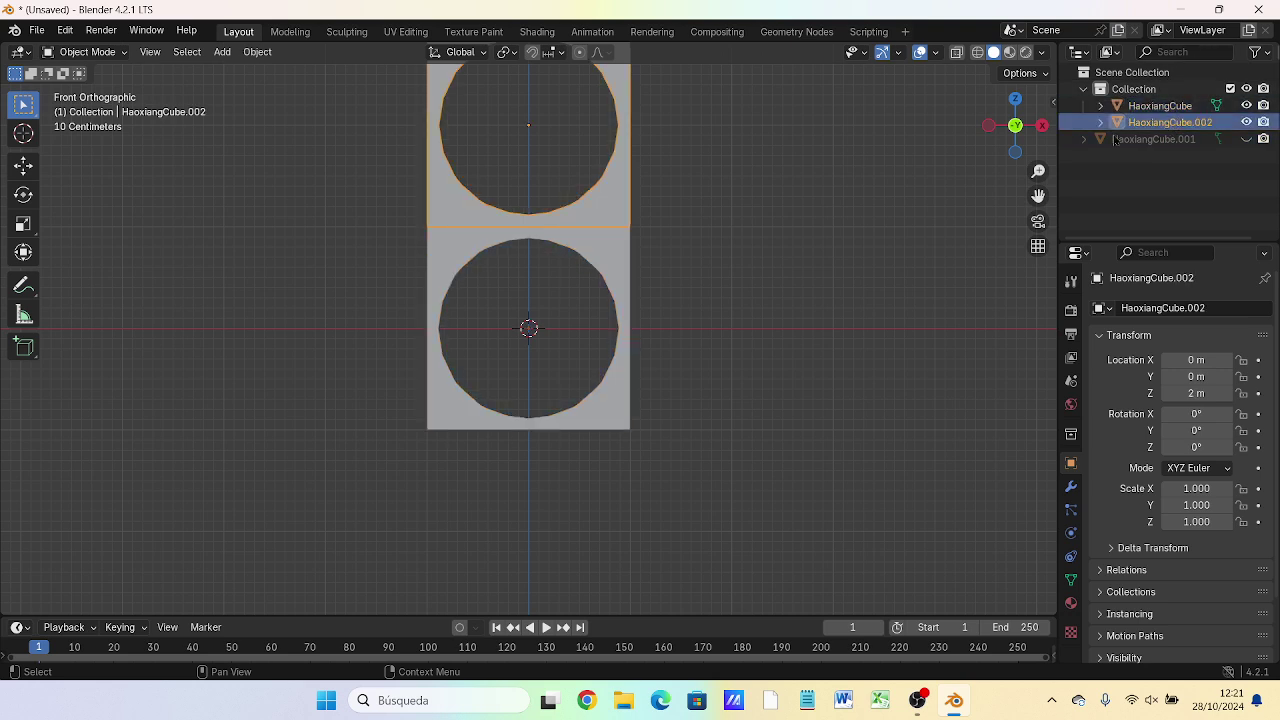
pyautogui.click(1153, 106)
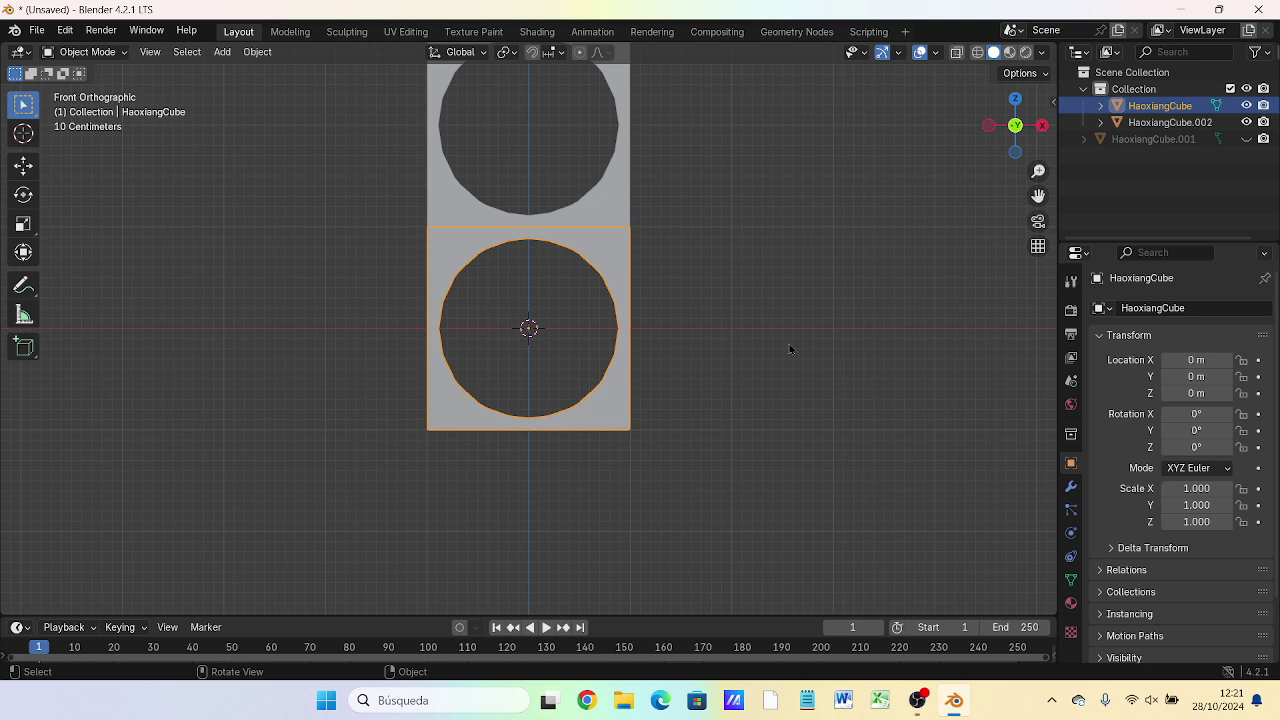
# - Hide HaoxiangCube.002, recentre on the holed square, and enter Edit Mode
pyautogui.click(1246, 122)
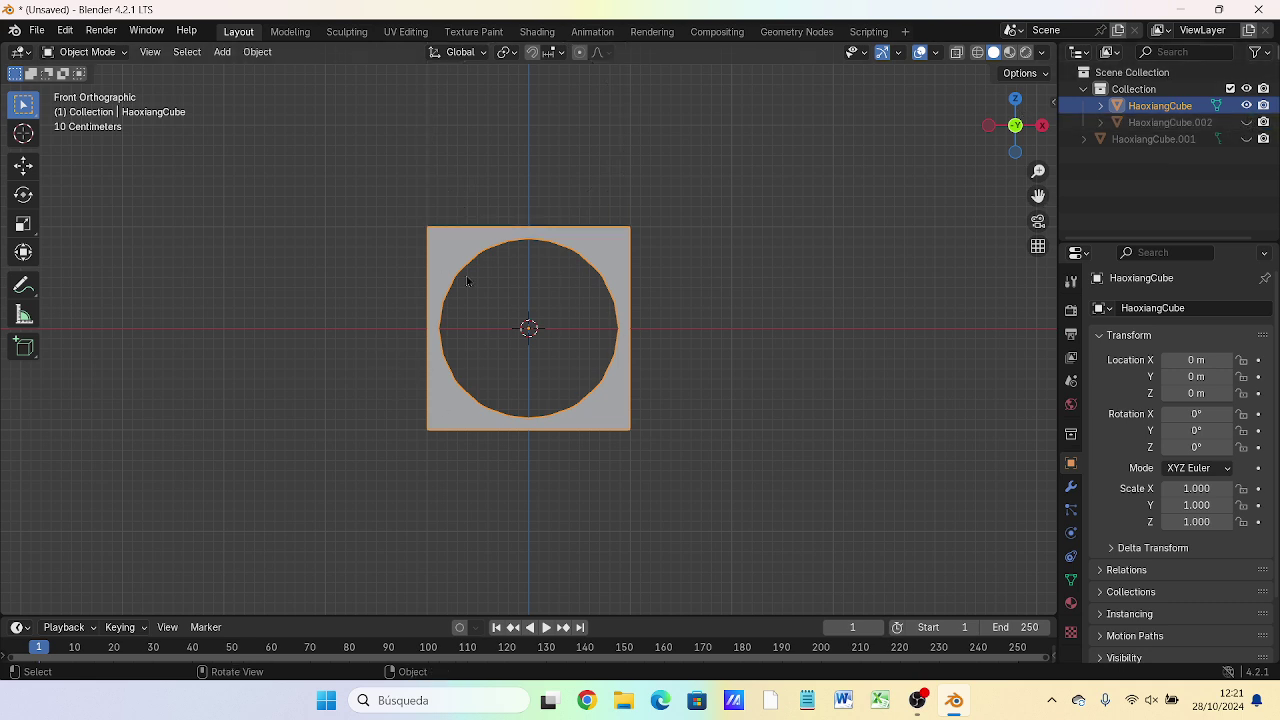
pyautogui.scroll(3, 678, 356)
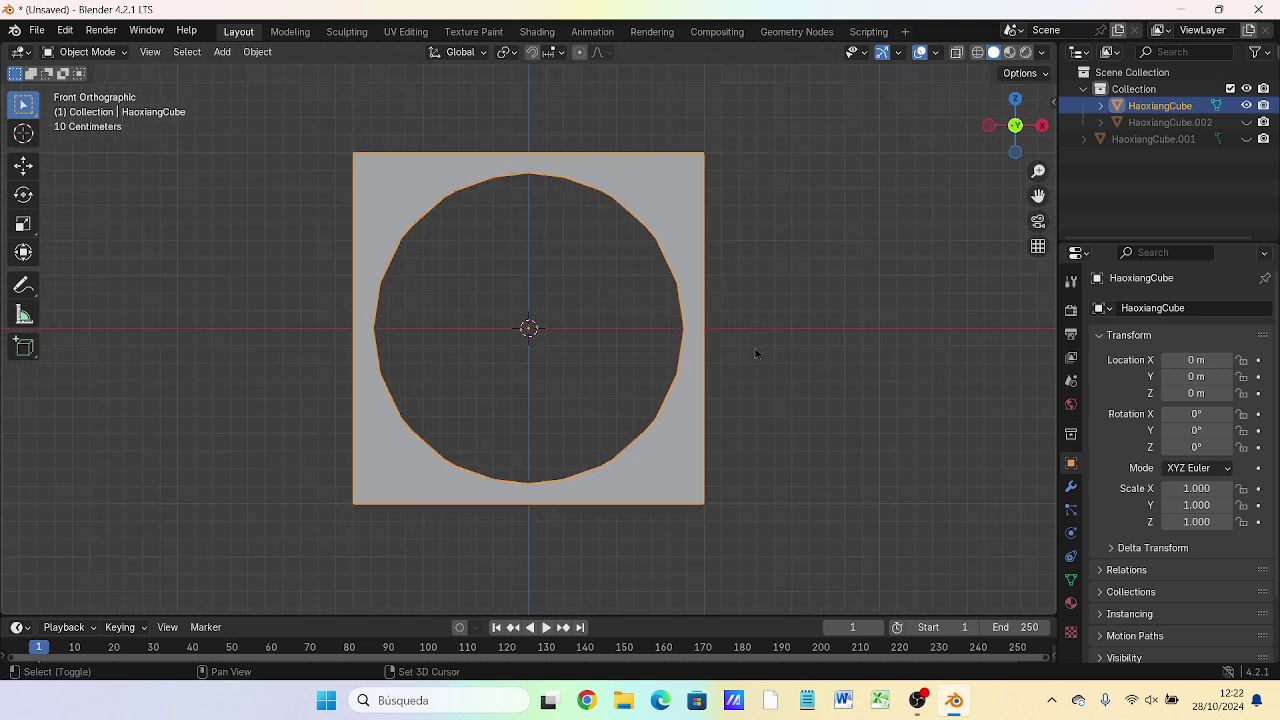
pyautogui.keyDown('shift'); pyautogui.moveTo(746, 347); pyautogui.dragTo(830, 351, button='middle'); pyautogui.keyUp('shift')
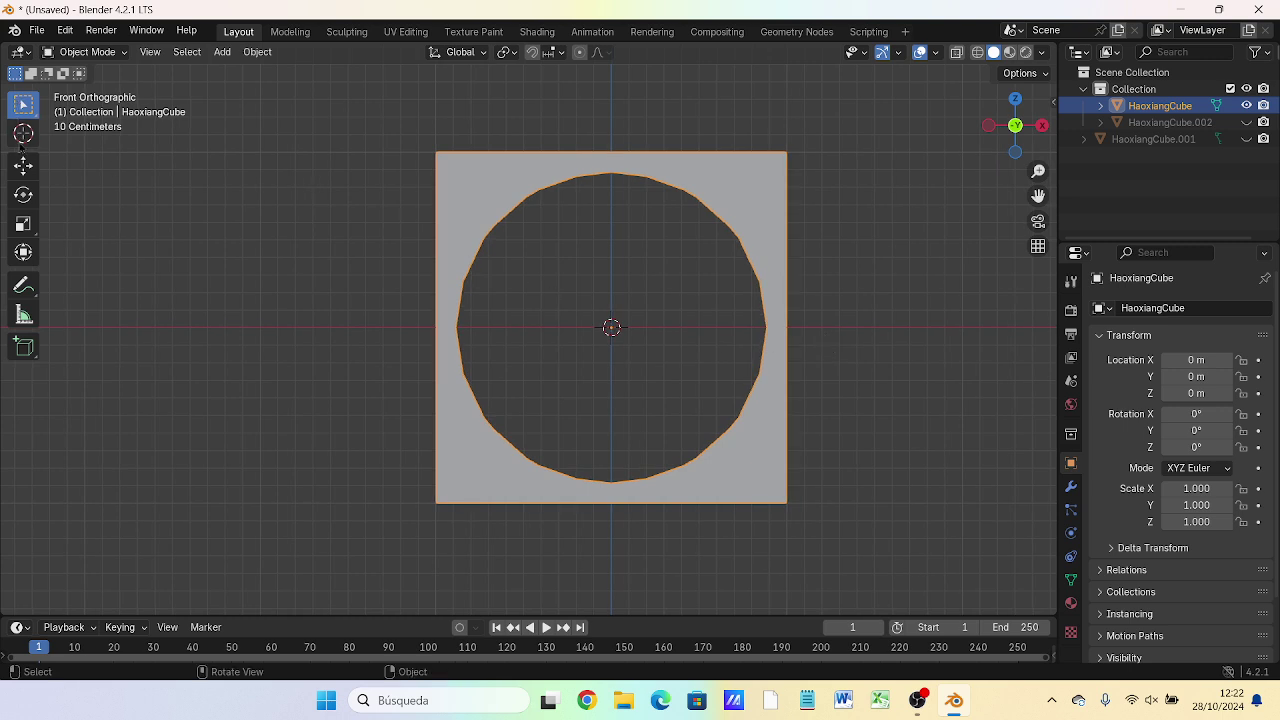
pyautogui.click(85, 52)
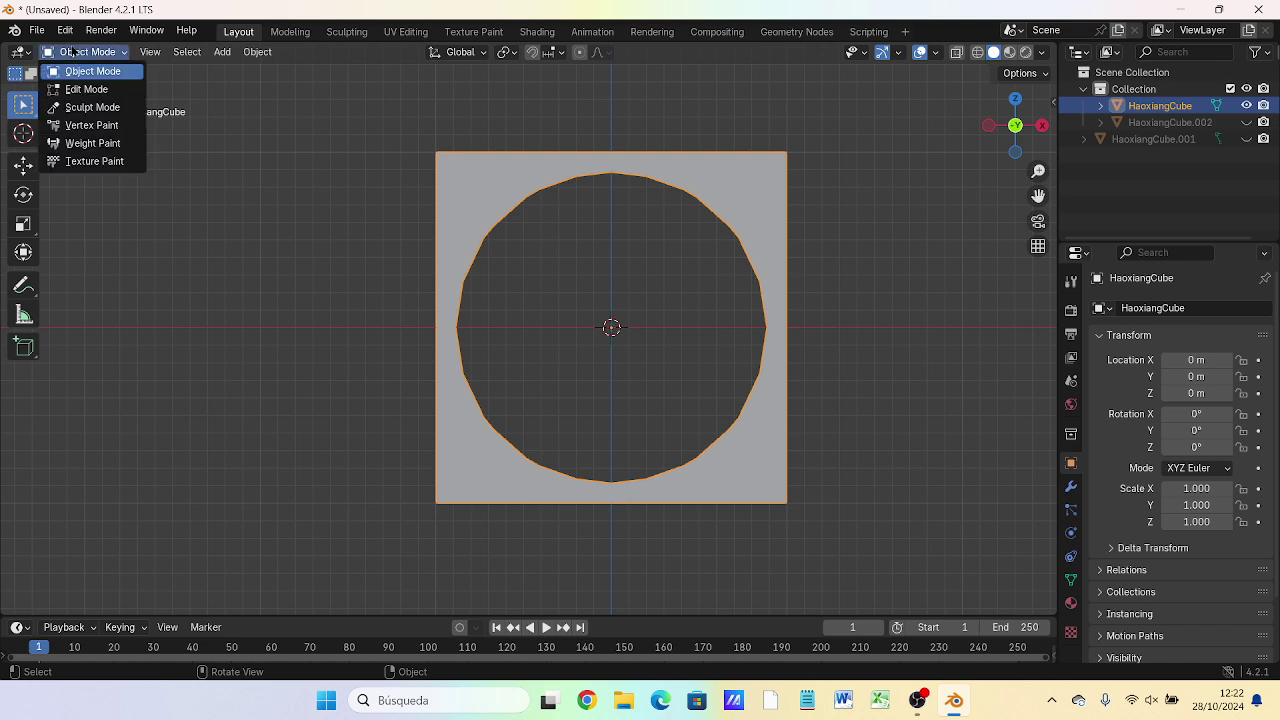
pyautogui.click(85, 85)
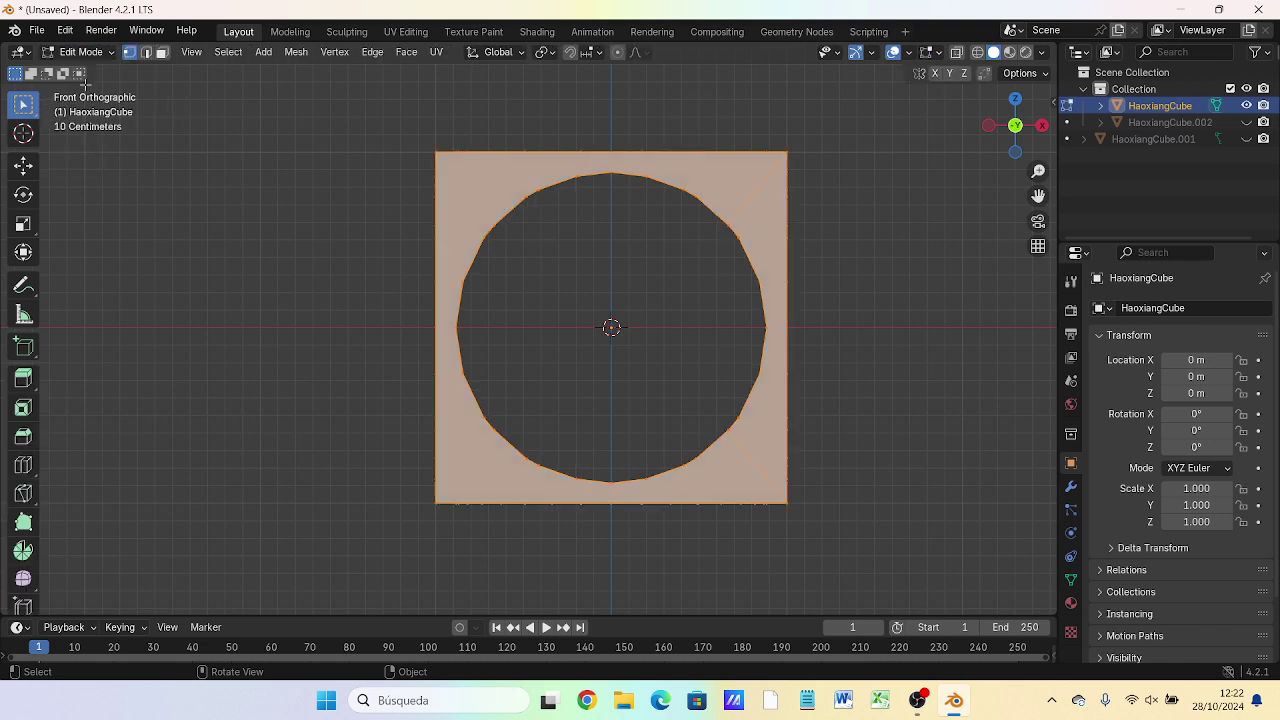
# - Clear the mesh selection and switch the viewport to Wireframe shading
pyautogui.click(268, 364)
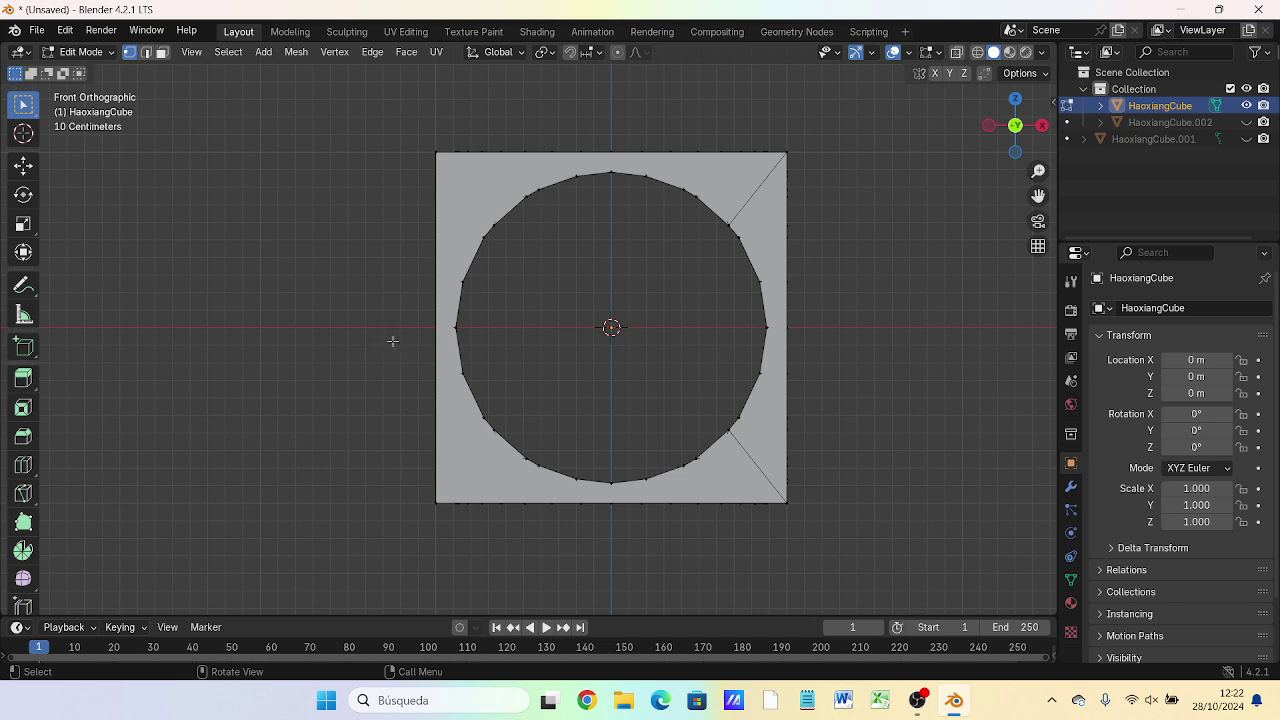
pyautogui.moveTo(402, 334); pyautogui.dragTo(860, 574)
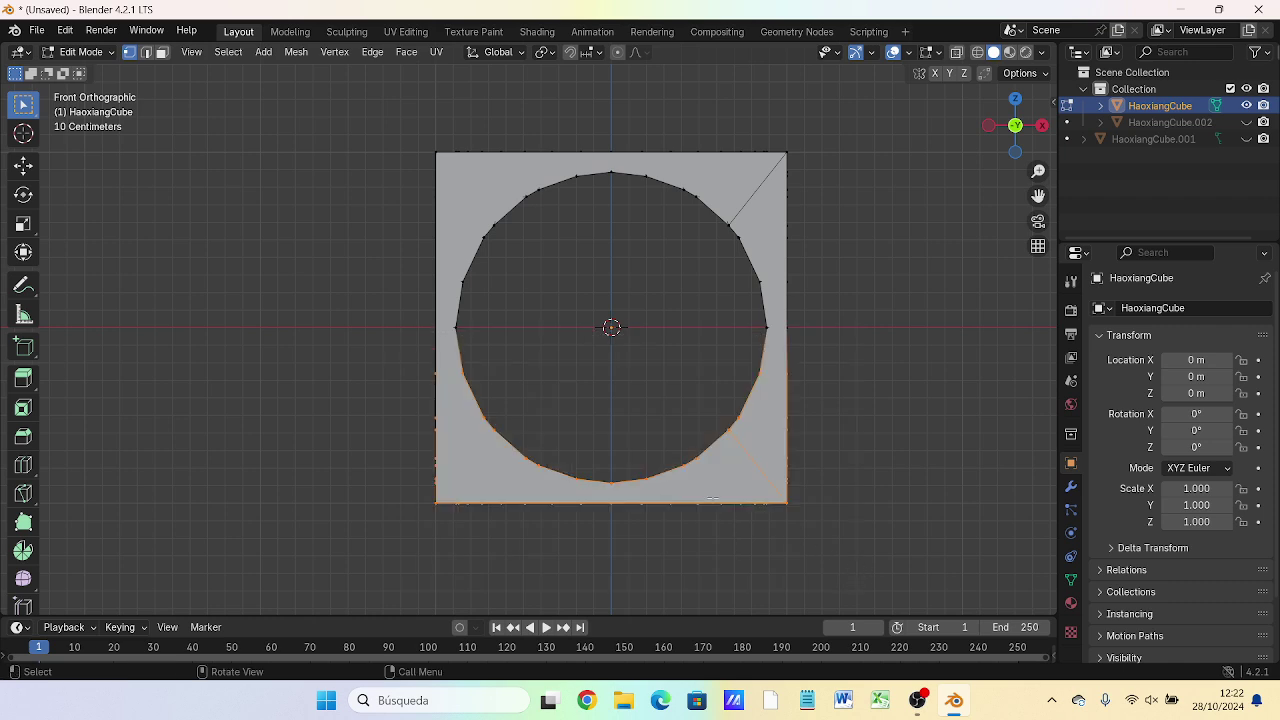
pyautogui.click(839, 395)
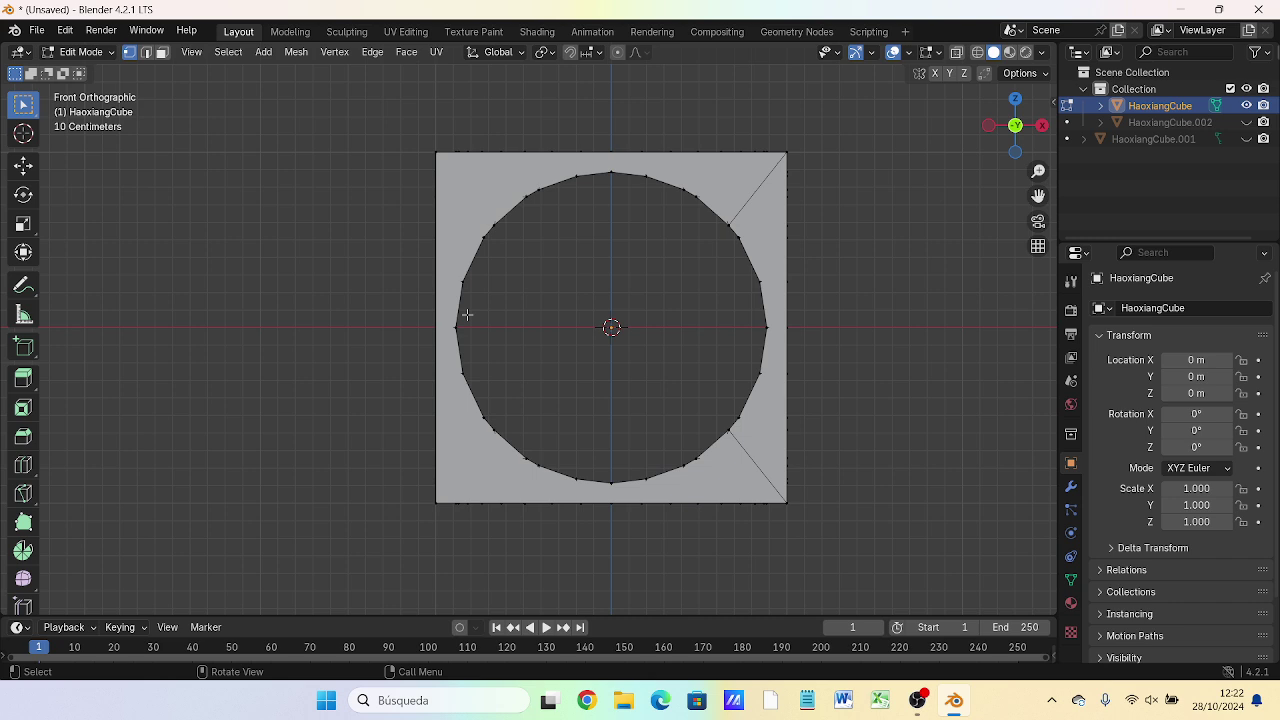
pyautogui.press('z')
pyautogui.click(333, 318)
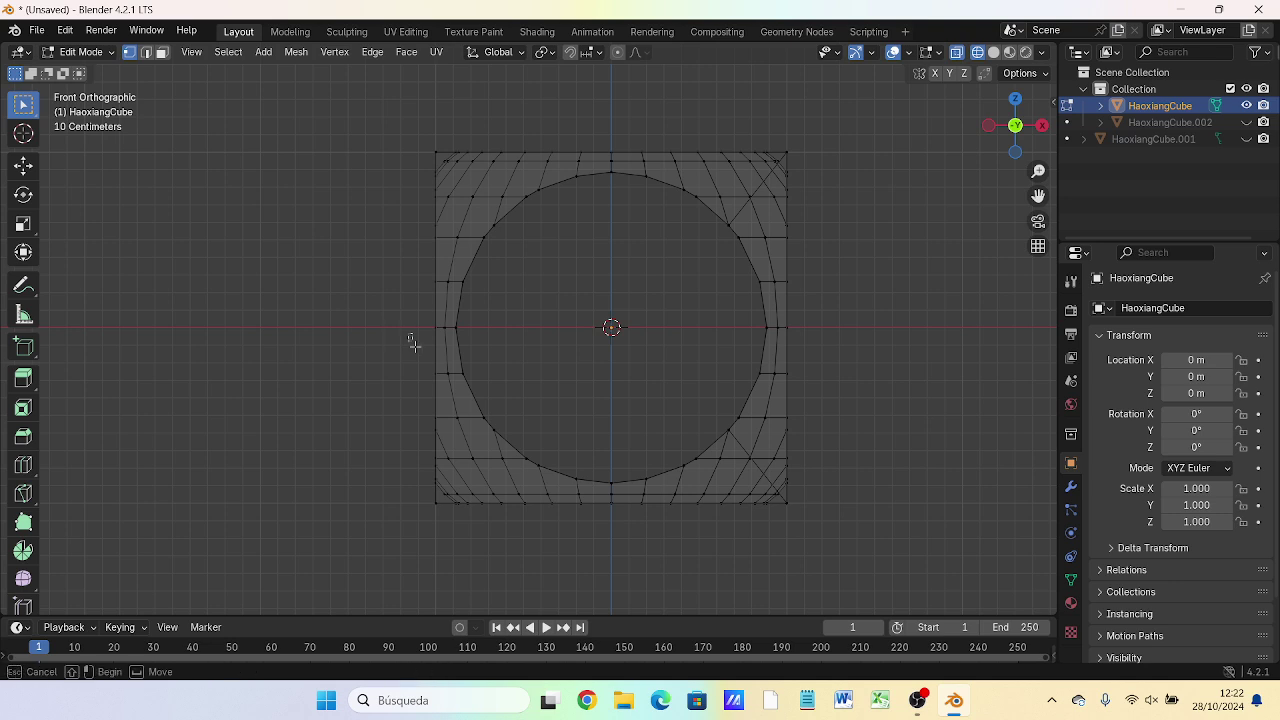
# - Box-select the lower half of HaoxiangCube's mesh and delete those vertices
pyautogui.moveTo(408, 333); pyautogui.dragTo(872, 582)
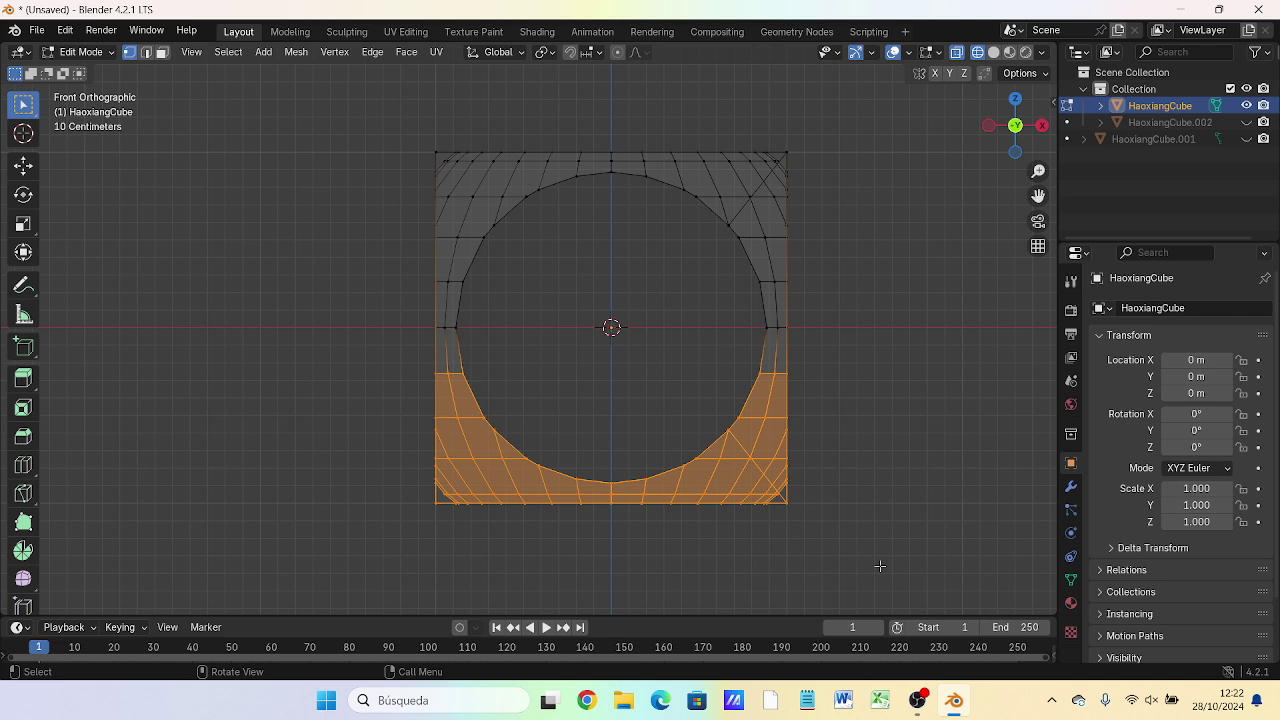
pyautogui.press('x')
pyautogui.press('x')
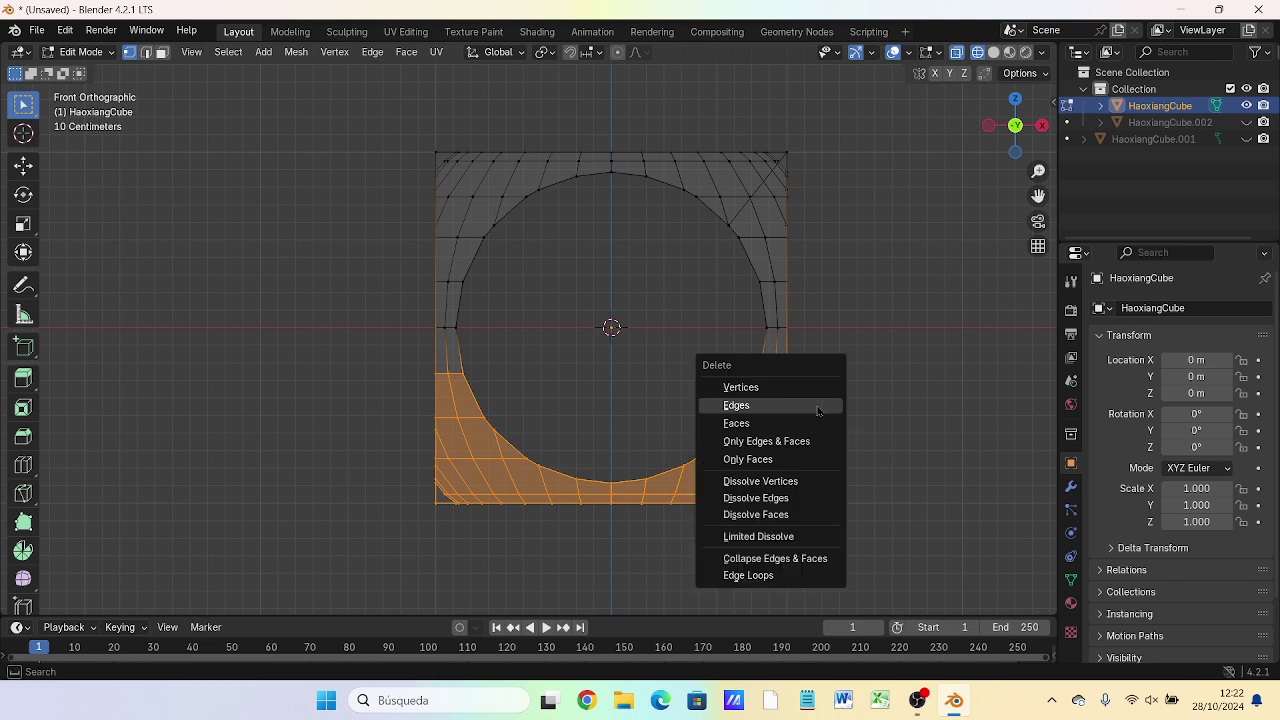
pyautogui.click(810, 387)
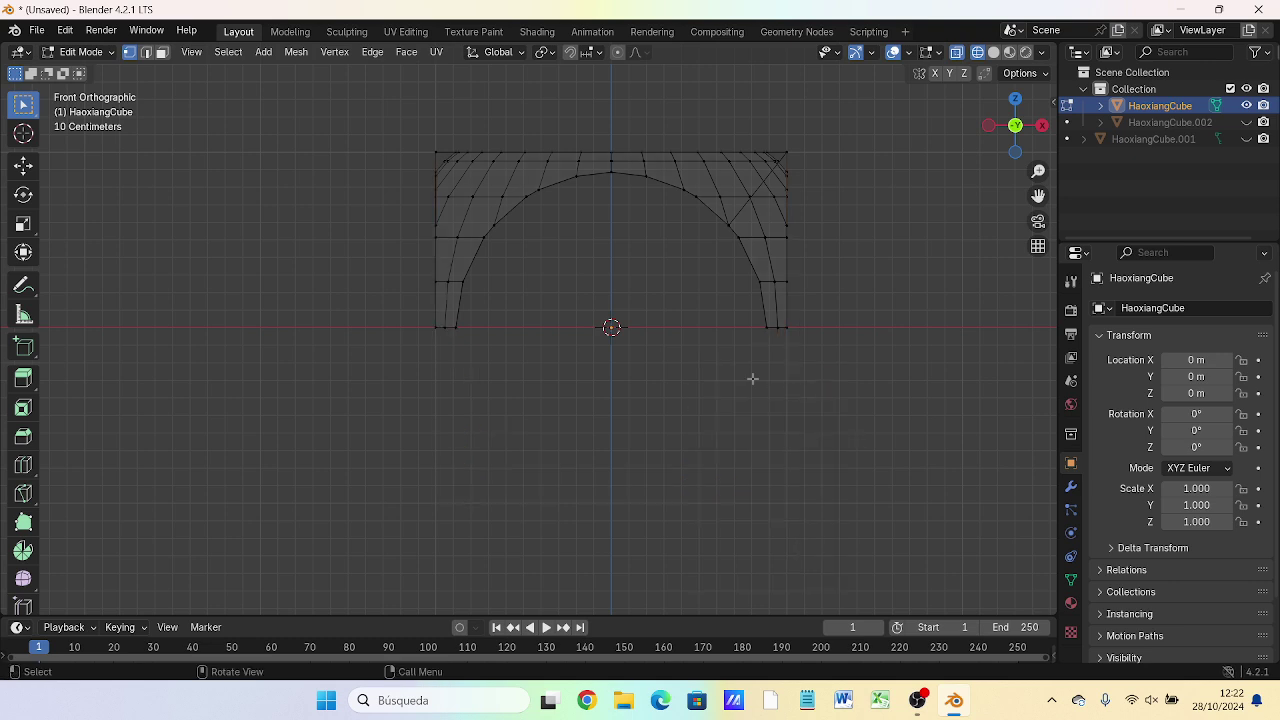
pyautogui.moveTo(656, 384)
pyautogui.mouseDown(button='middle')
pyautogui.moveTo(660, 415)
pyautogui.moveTo(590, 425)
pyautogui.moveTo(774, 409)
pyautogui.moveTo(854, 383)
pyautogui.moveTo(843, 420)
pyautogui.moveTo(826, 350)
pyautogui.mouseUp(button='middle')
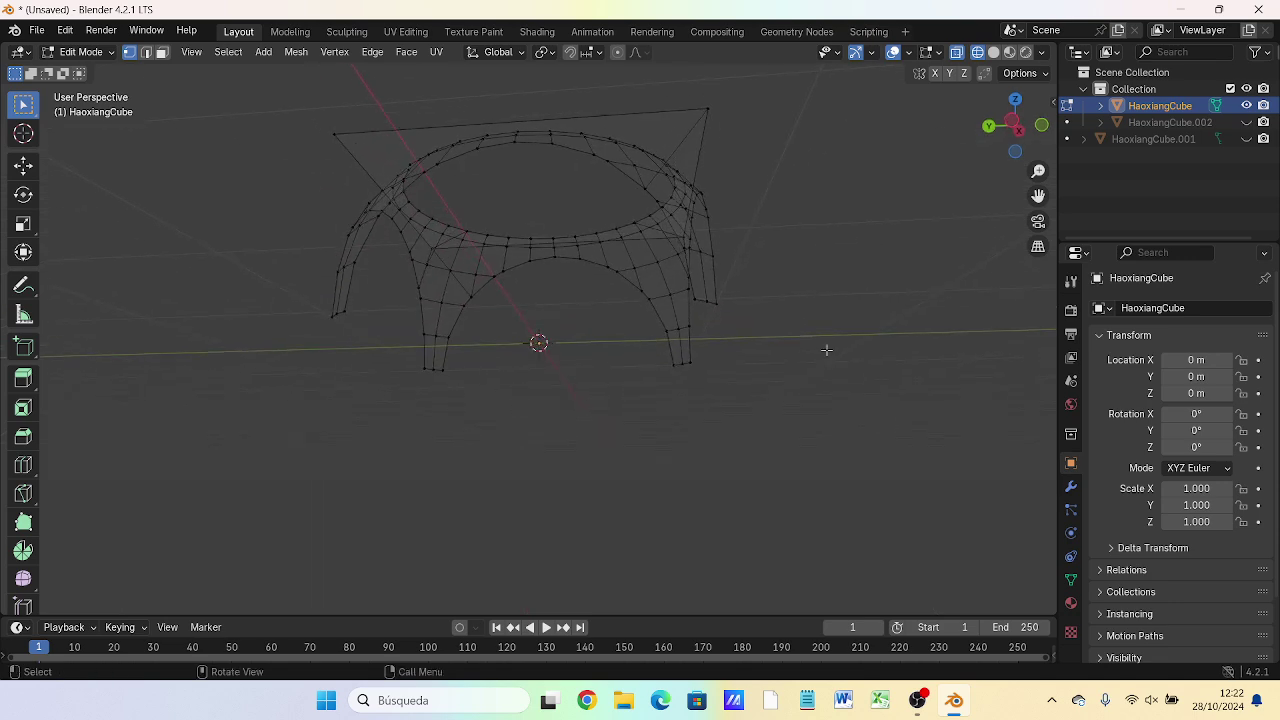
# - Restore the deleted lower half and orbit to inspect the full shell
pyautogui.hotkey('alt', 'h')
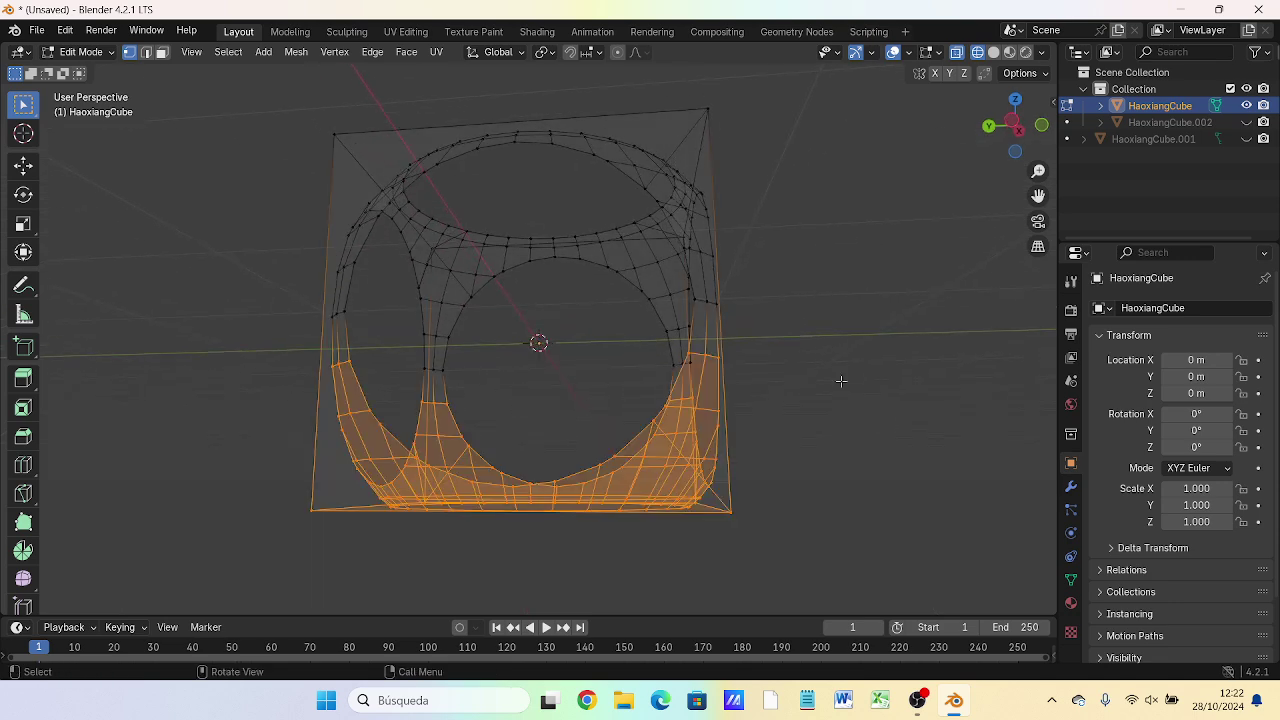
pyautogui.scroll(-2, 855, 392)
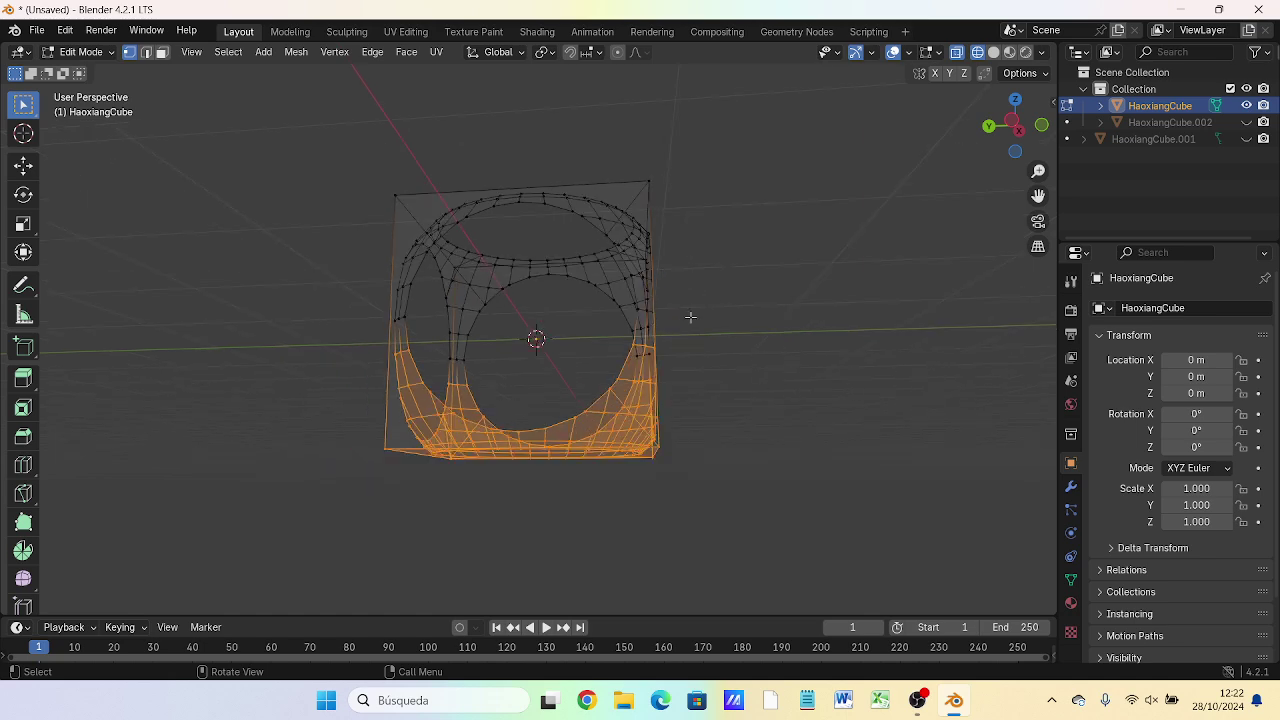
pyautogui.moveTo(688, 316); pyautogui.dragTo(706, 368, button='middle')
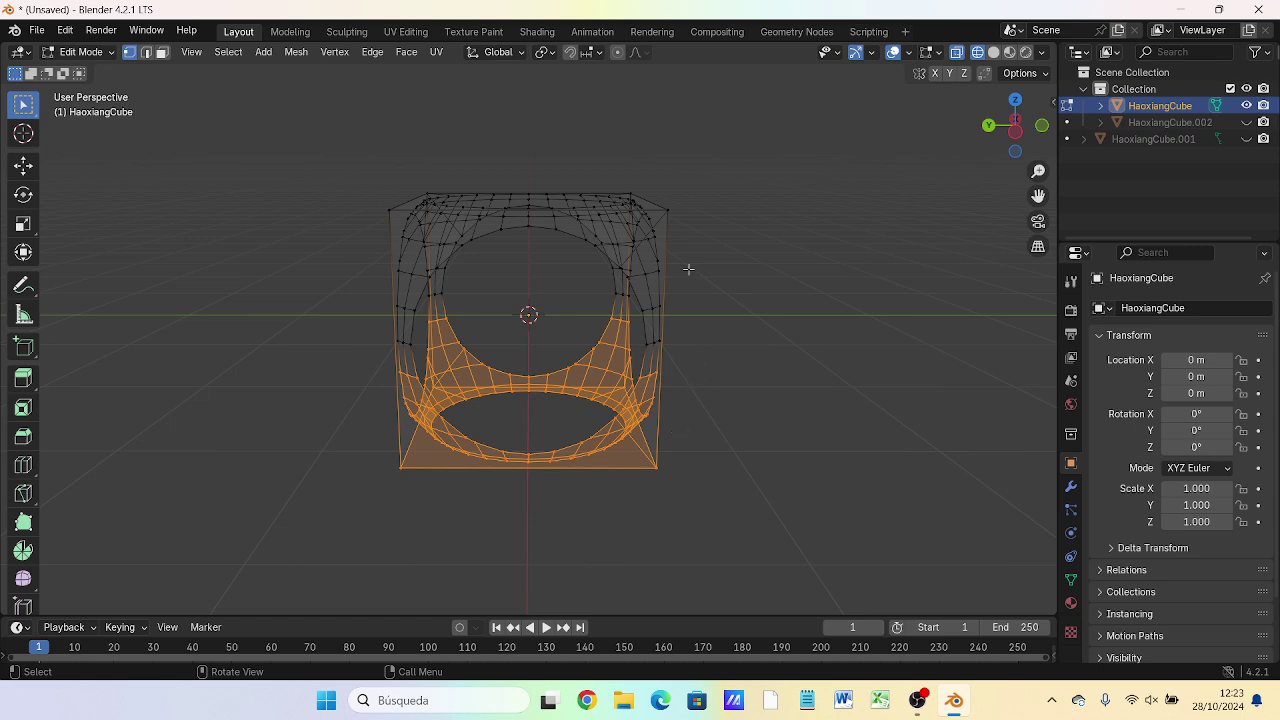
pyautogui.click(736, 367)
pyautogui.hotkey('ctrl', 'z')
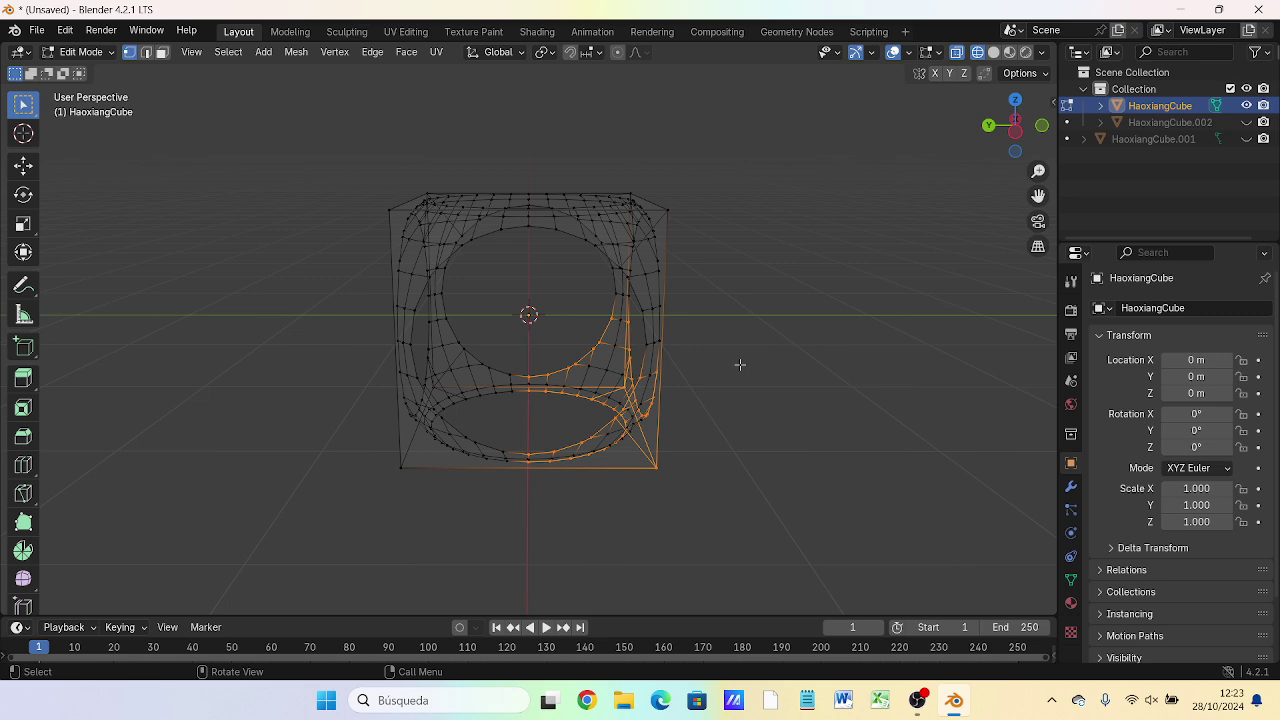
# - In front view, box-select the lower half of the mesh for deletion
pyautogui.press('KP_1')
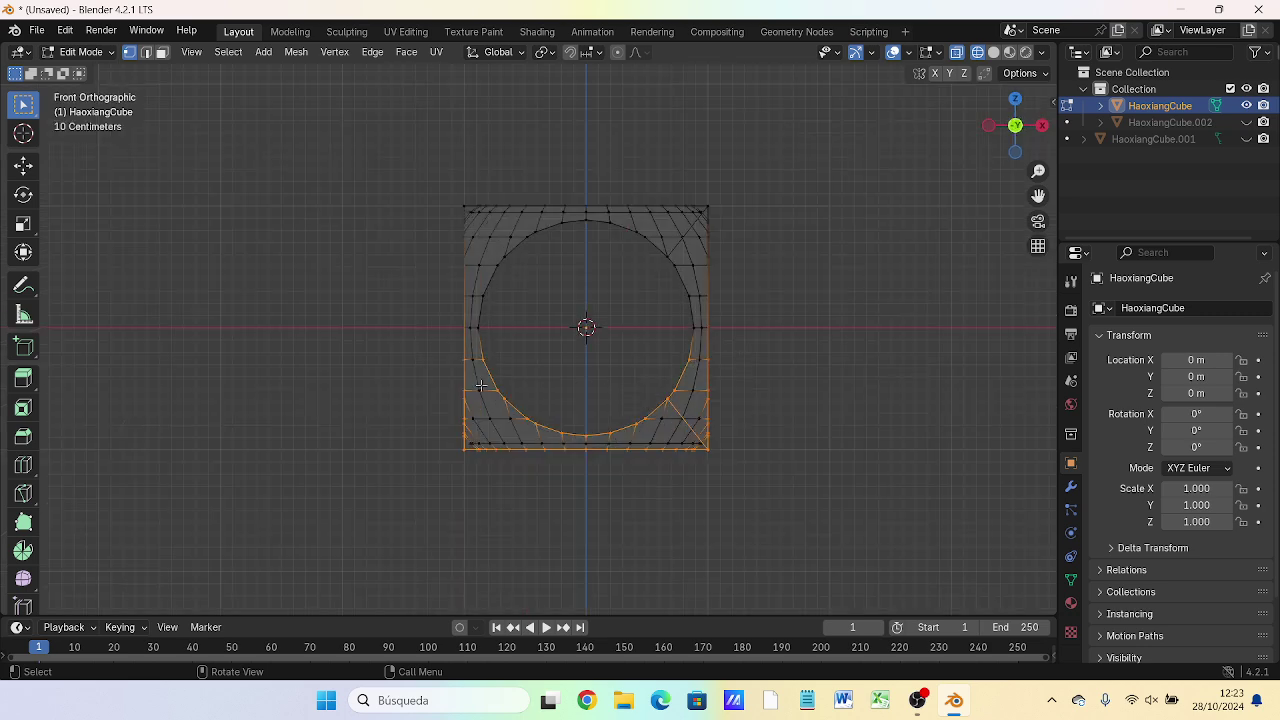
pyautogui.click(434, 380)
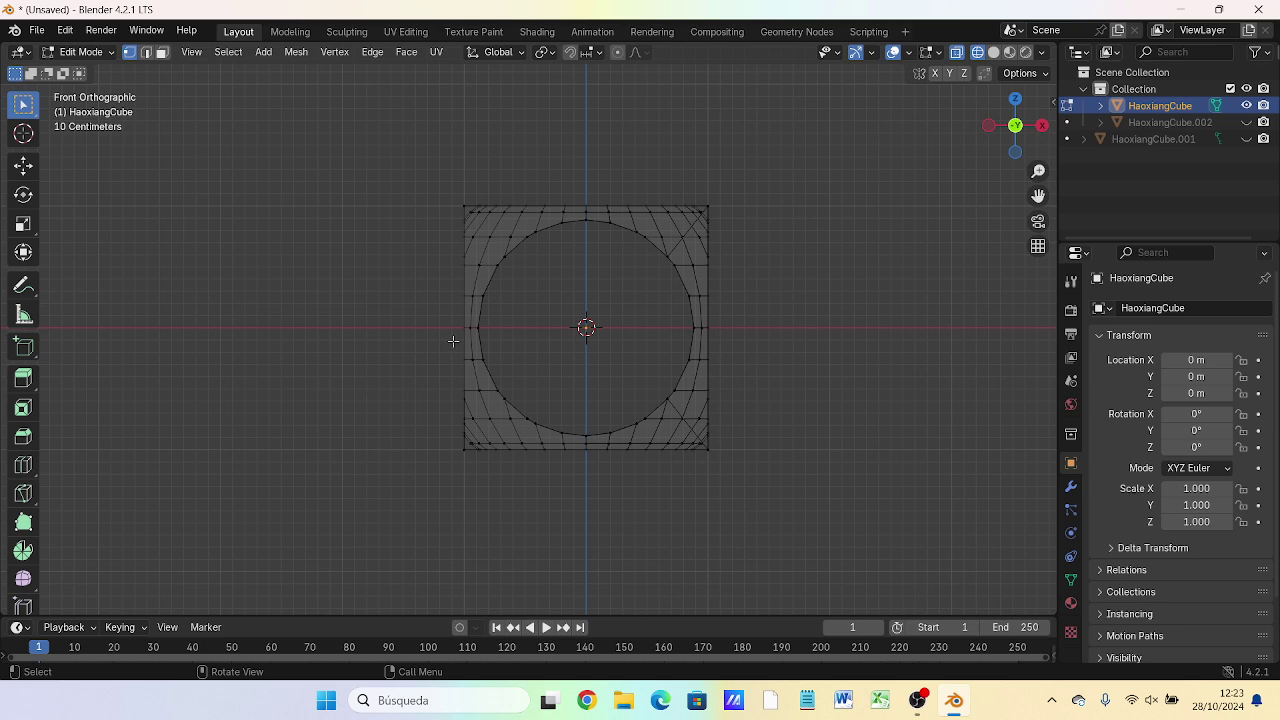
pyautogui.scroll(1, 453, 341)
pyautogui.scroll(3, 453, 341)
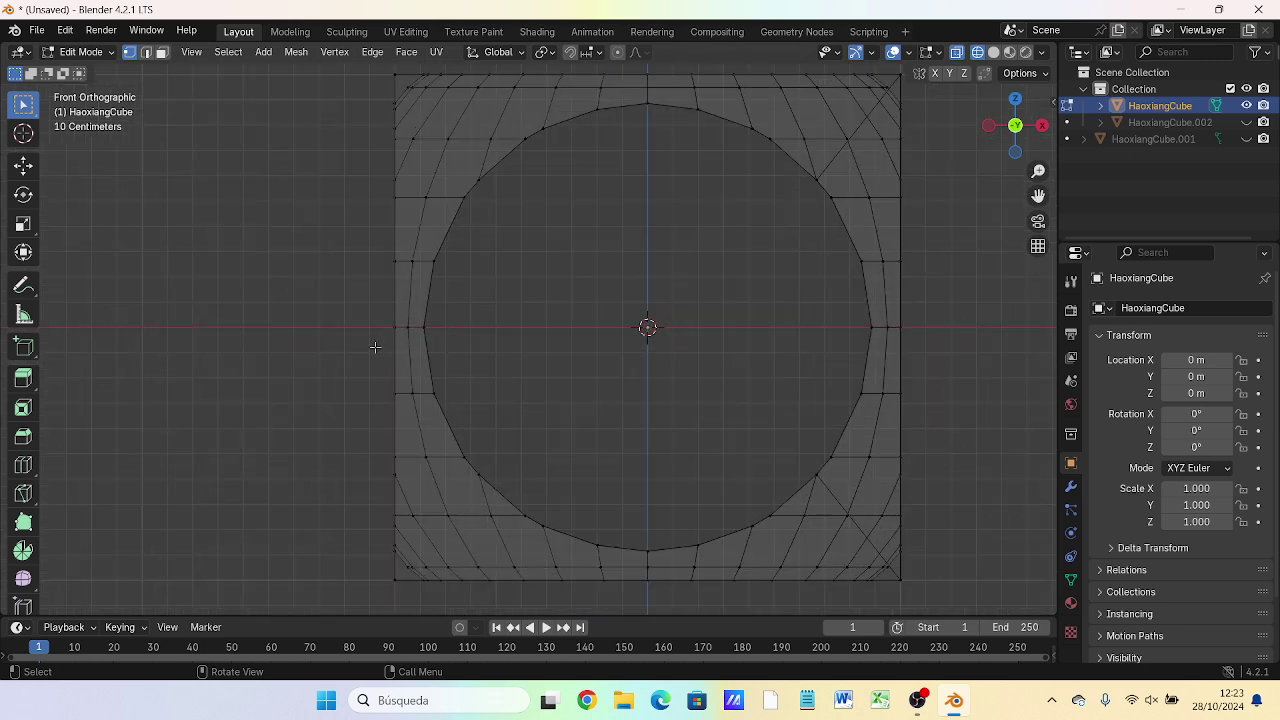
pyautogui.moveTo(375, 347); pyautogui.dragTo(972, 655)
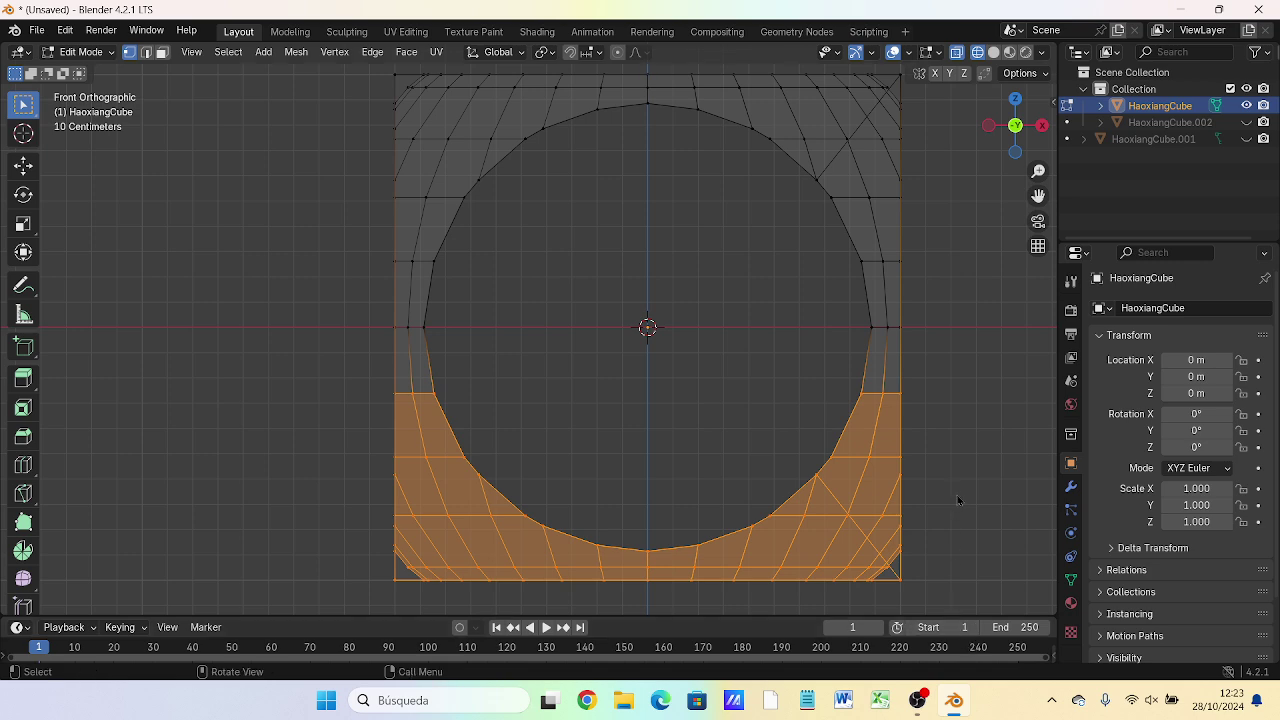
pyautogui.press('x')
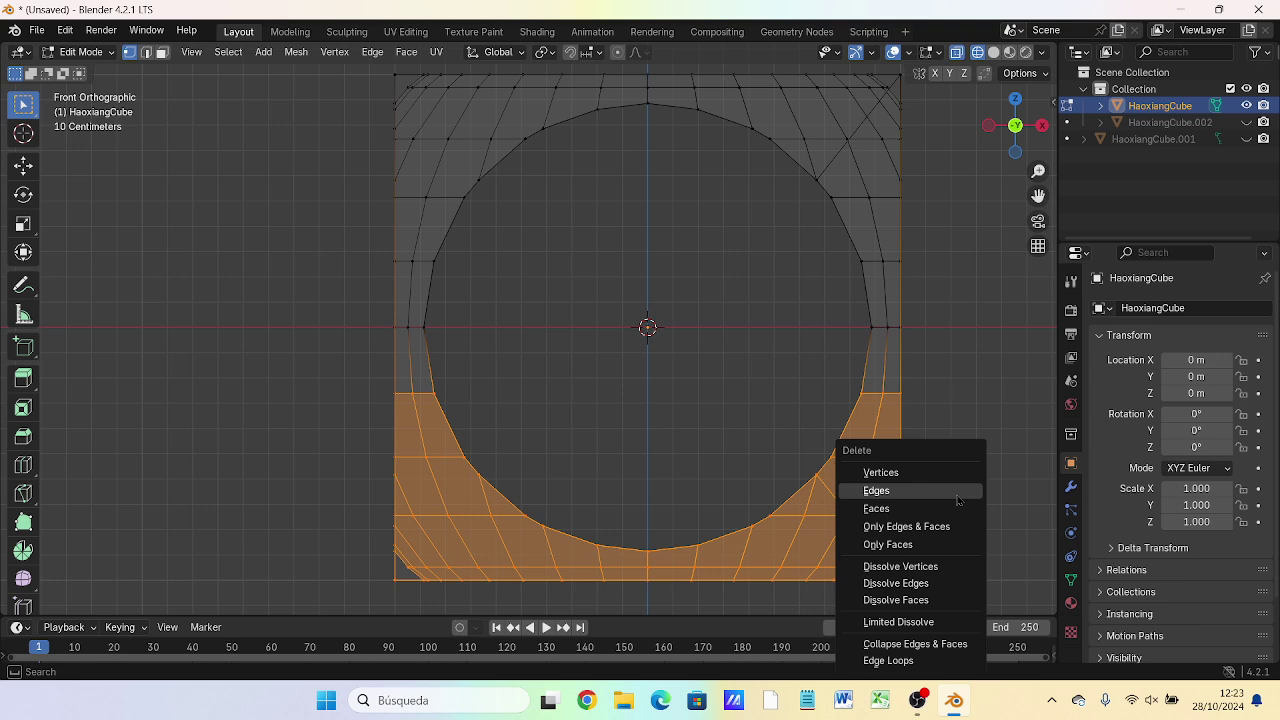
# - Delete the selected lower vertices and view the vaulted shell in Solid shading from above
pyautogui.click(903, 474)
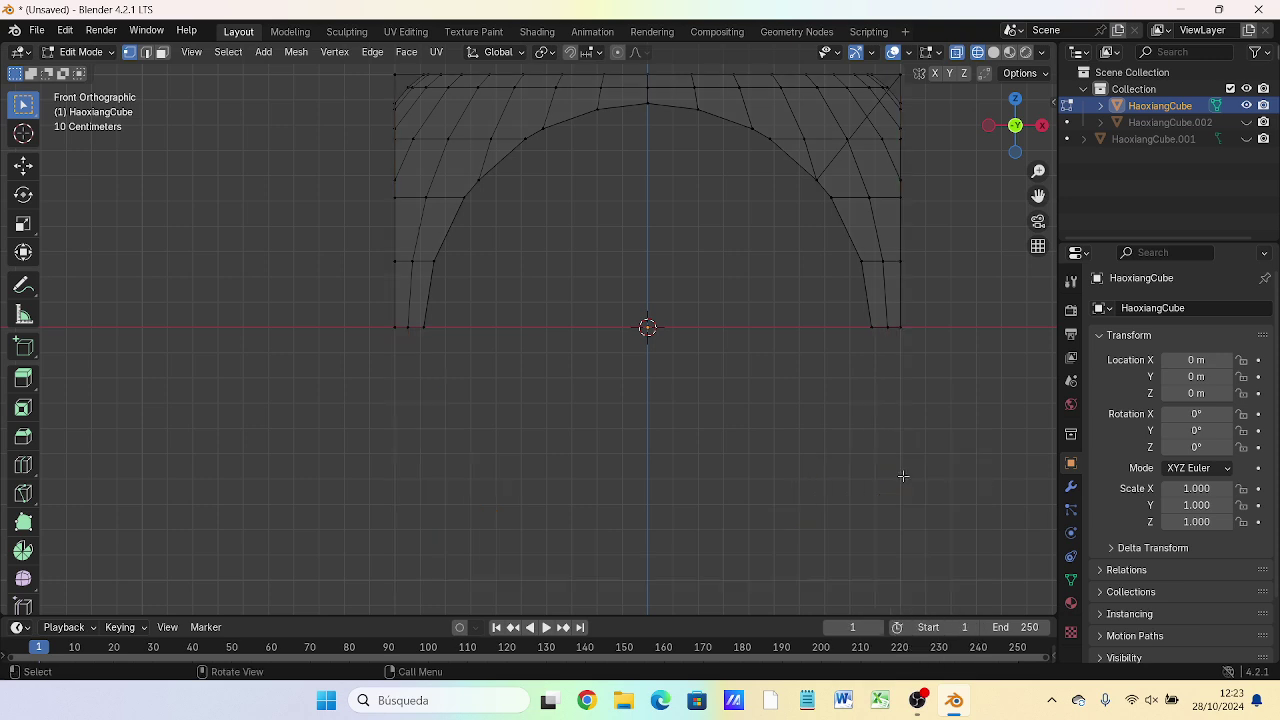
pyautogui.moveTo(743, 463)
pyautogui.mouseDown(button='middle')
pyautogui.moveTo(598, 509)
pyautogui.moveTo(570, 474)
pyautogui.mouseUp(button='middle')
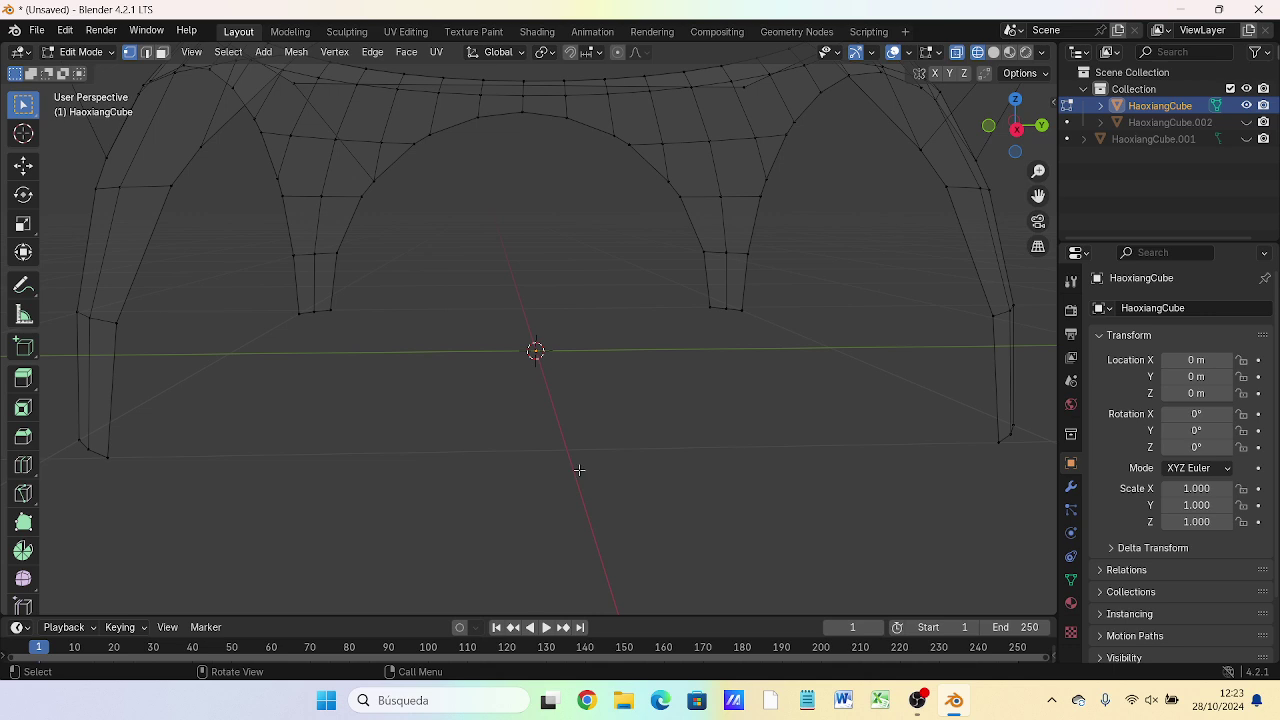
pyautogui.press('z')
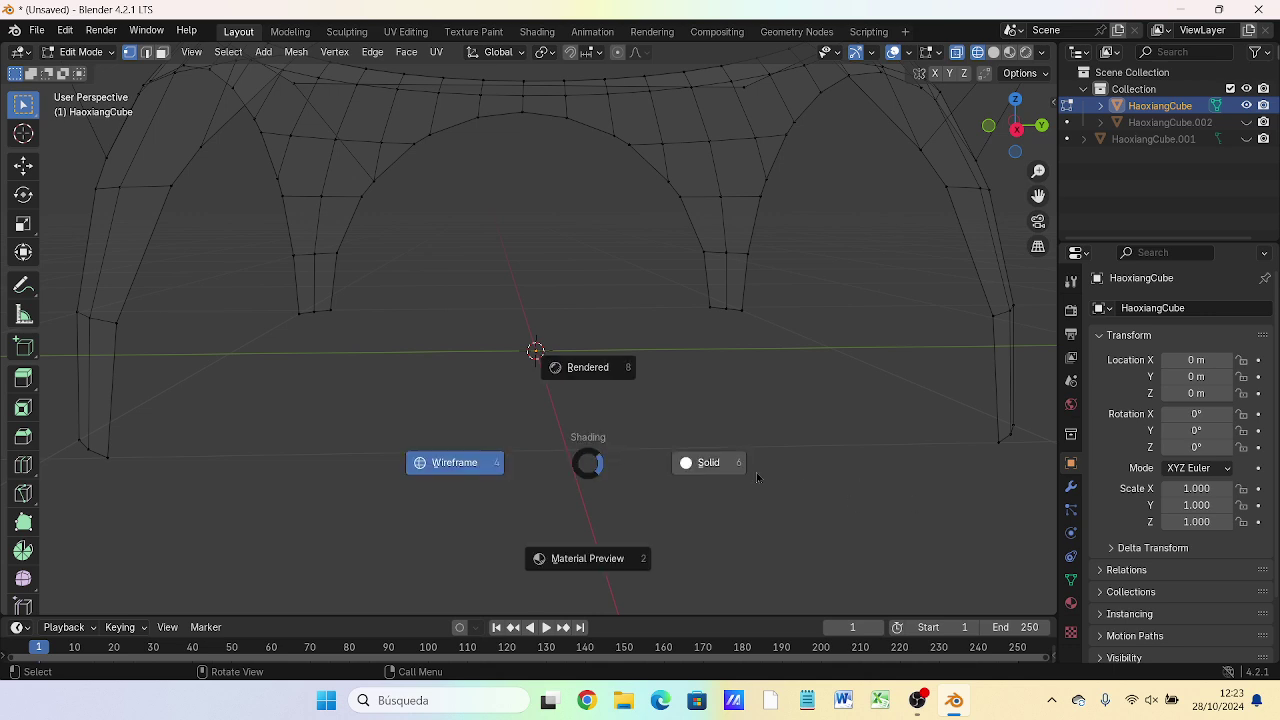
pyautogui.click(740, 463)
pyautogui.scroll(-4, 750, 462)
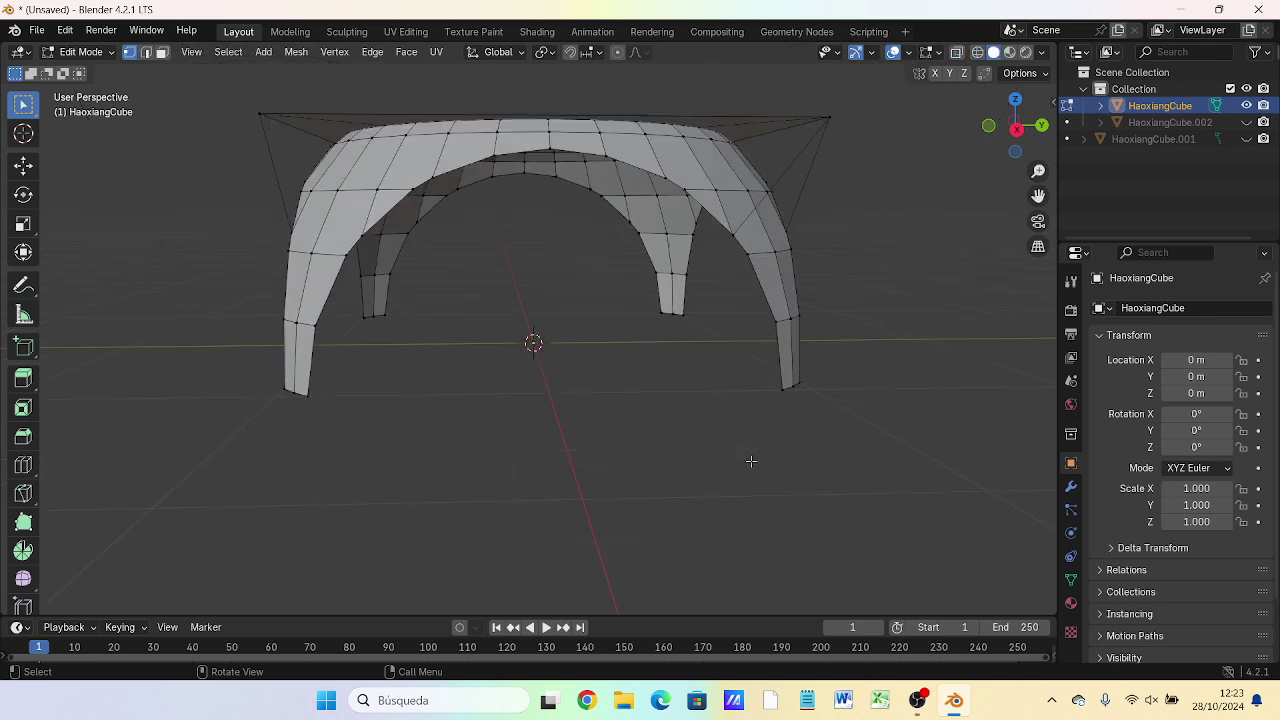
pyautogui.moveTo(751, 461)
pyautogui.mouseDown(button='middle')
pyautogui.moveTo(636, 497)
pyautogui.moveTo(731, 451)
pyautogui.moveTo(754, 471)
pyautogui.moveTo(820, 455)
pyautogui.mouseUp(button='middle')
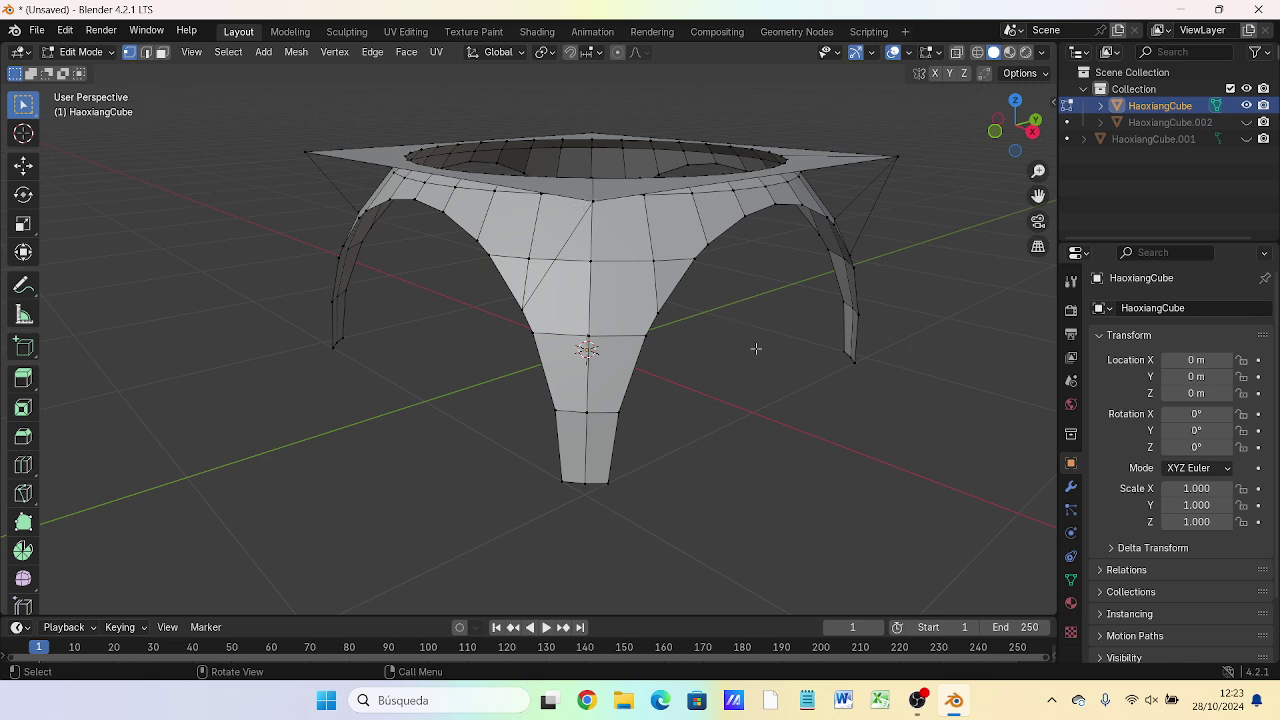
# - Delete the right corner vertex and the left spike vertex on the rim
pyautogui.click(898, 156)
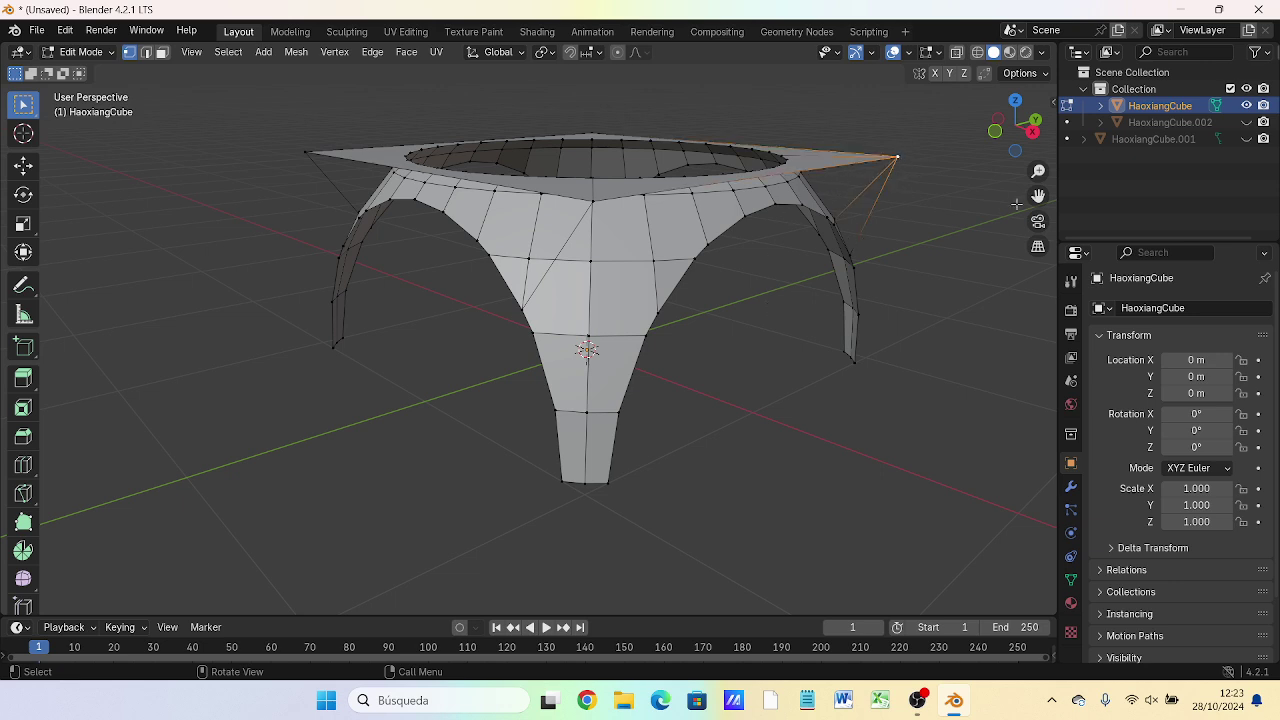
pyautogui.press('x')
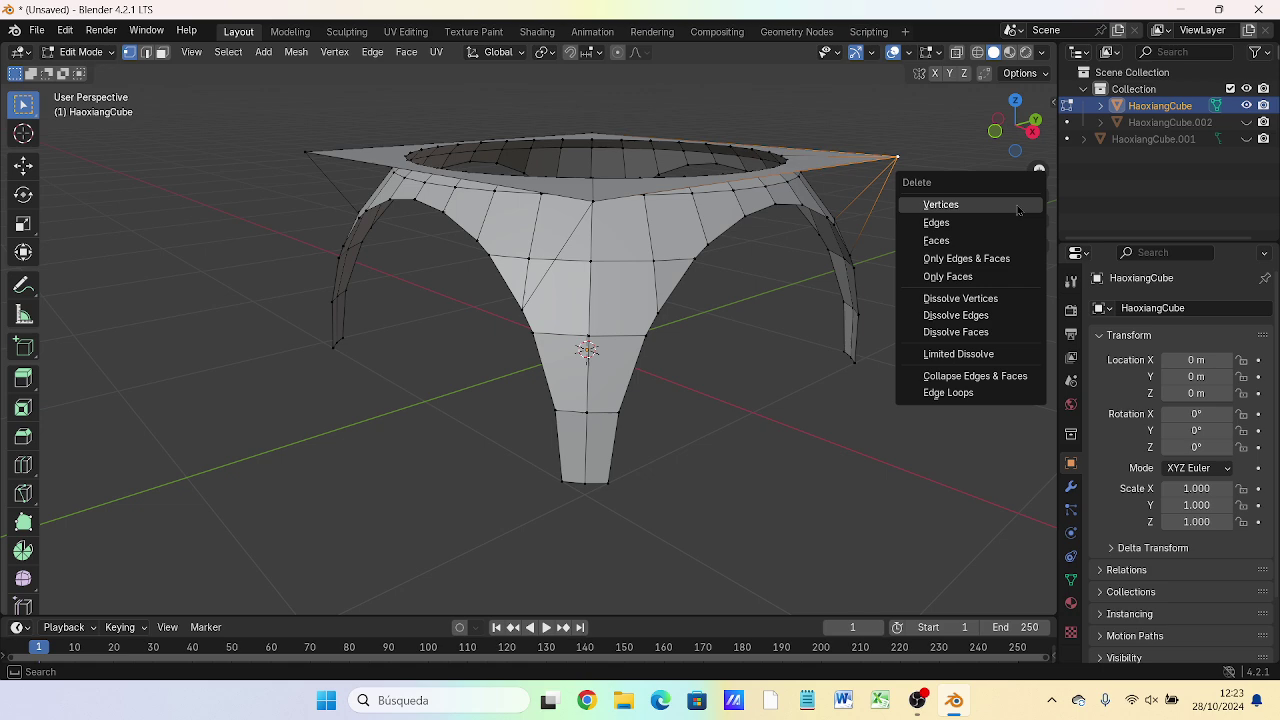
pyautogui.click(1018, 209)
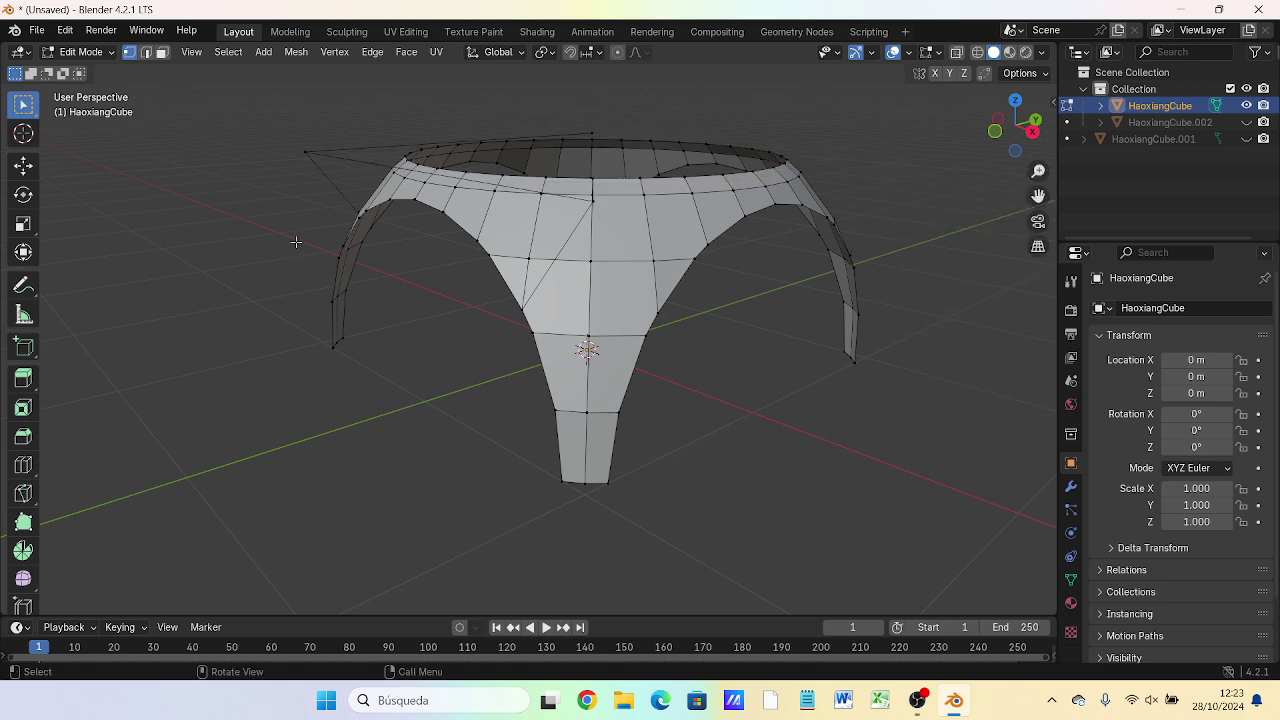
pyautogui.click(304, 151)
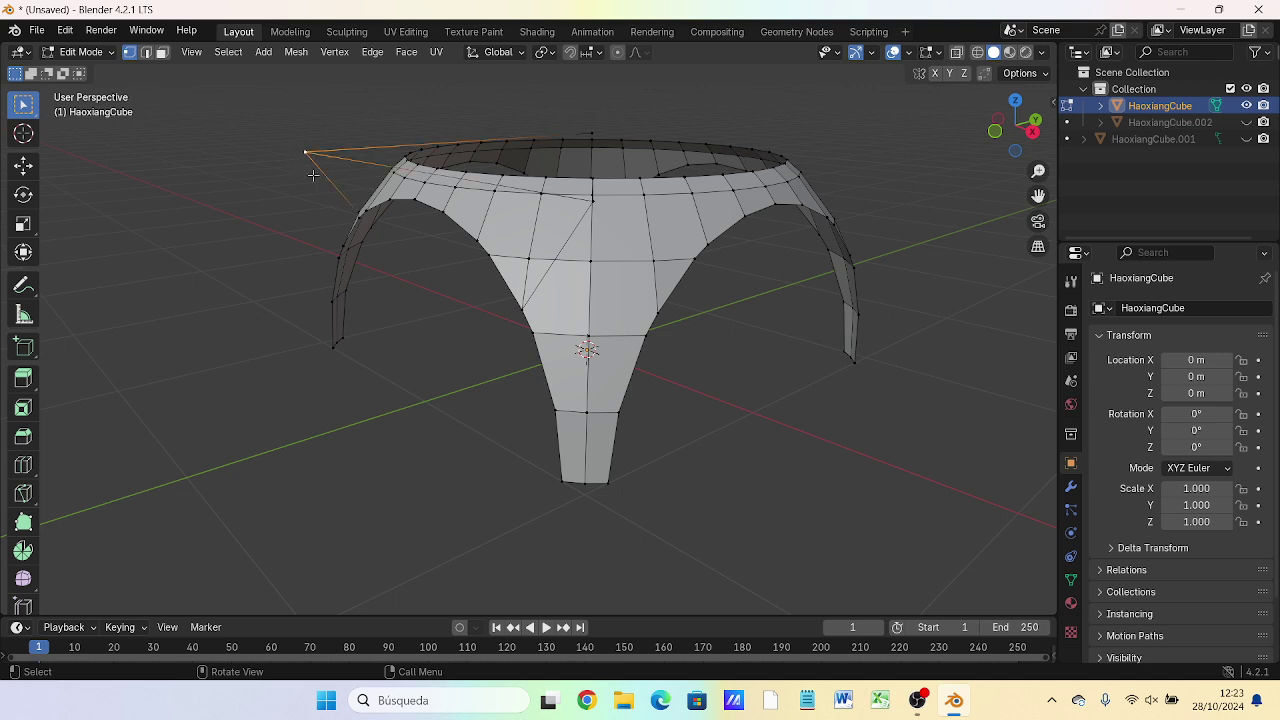
pyautogui.press('x')
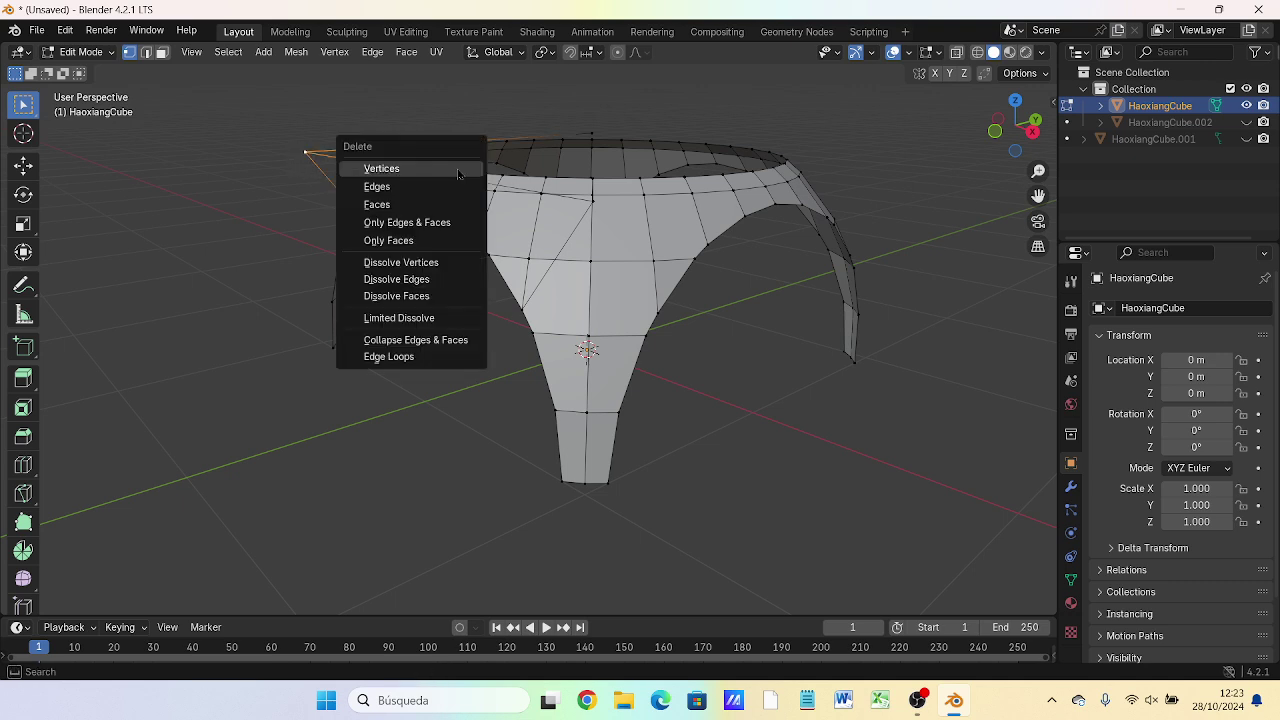
pyautogui.click(458, 170)
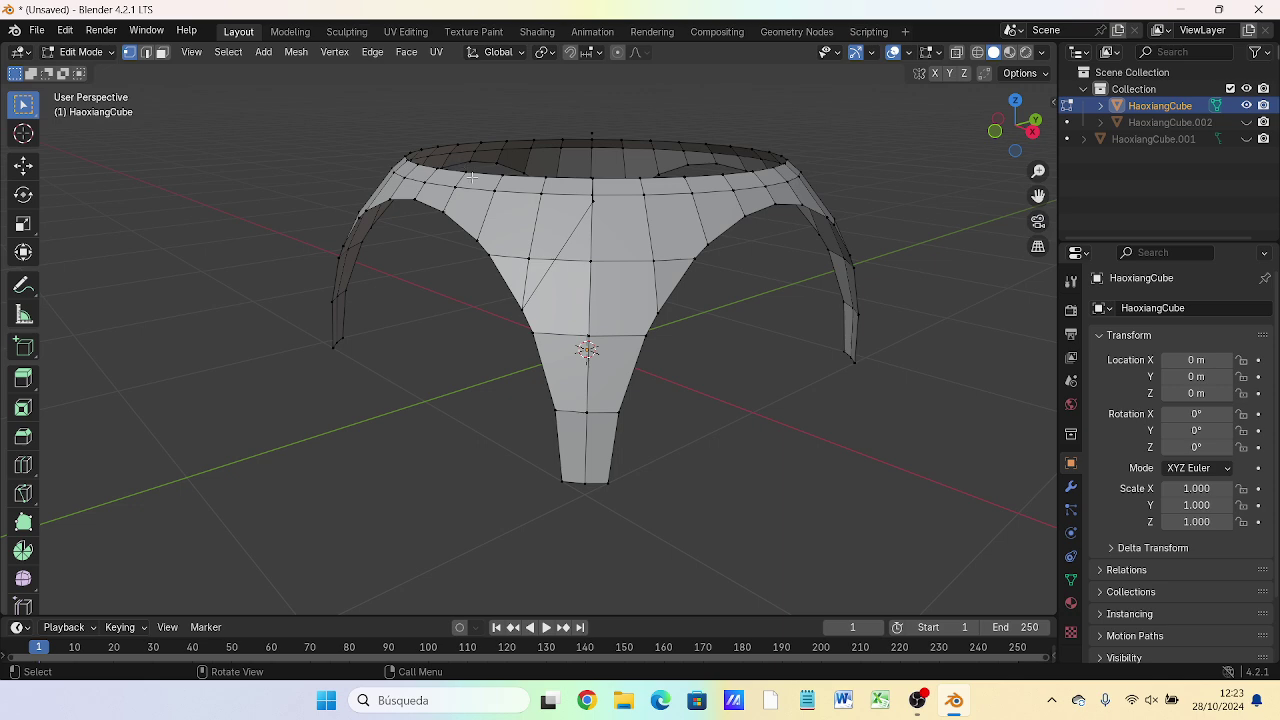
pyautogui.moveTo(650, 250); pyautogui.dragTo(580, 199, button='middle')
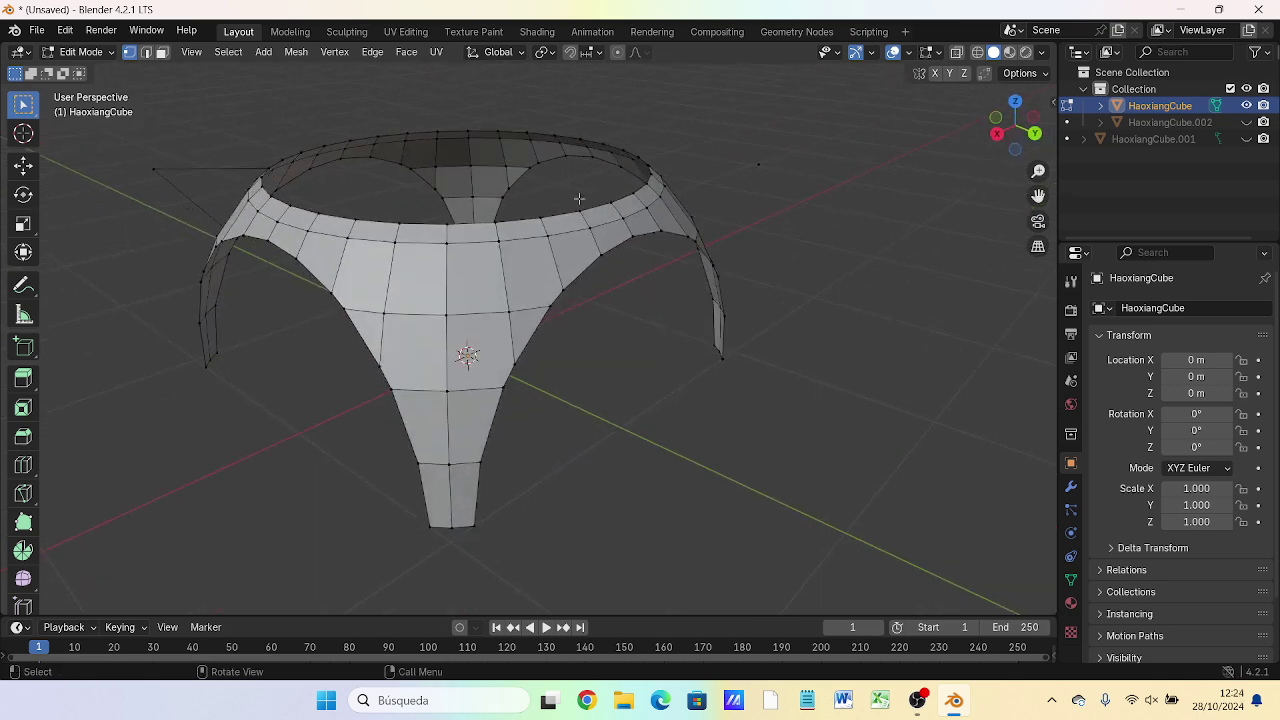
# - Delete the remaining stray right and loose left vertices, then check the cleanup
pyautogui.keyDown('ctrl'); pyautogui.rightClick(758, 164); pyautogui.keyUp('ctrl')
pyautogui.press('x')
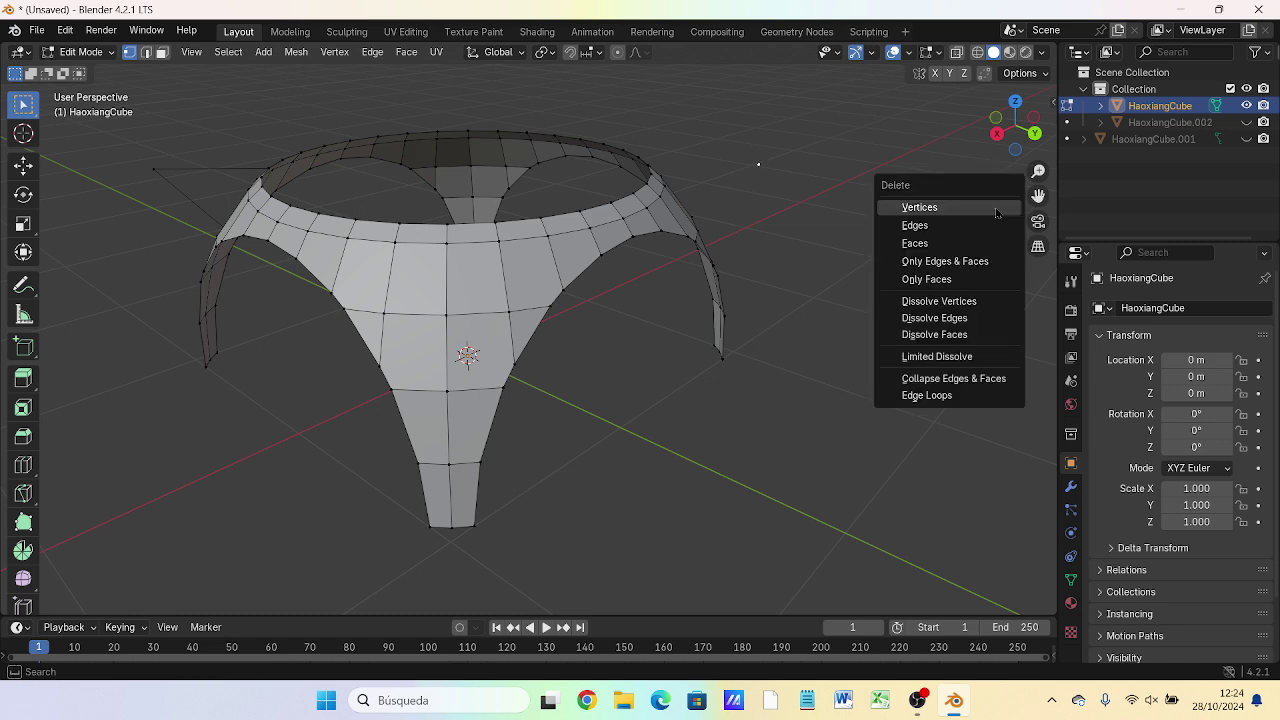
pyautogui.click(996, 210)
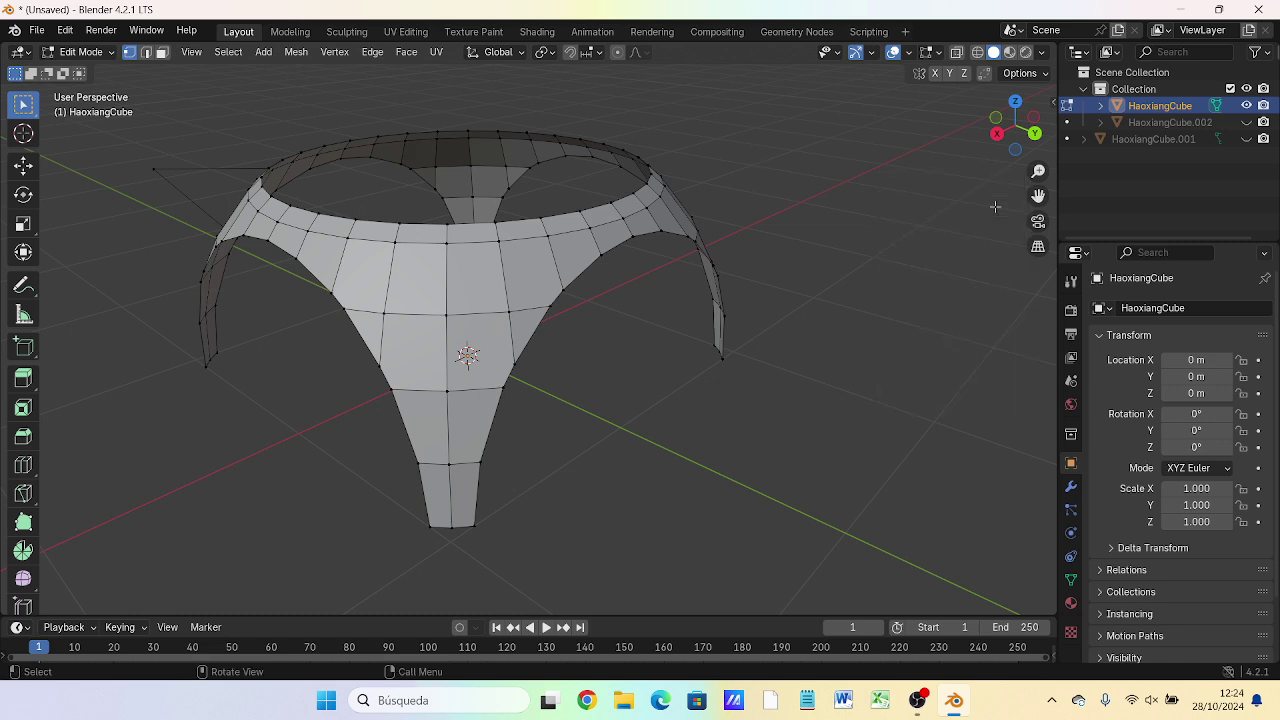
pyautogui.click(153, 171)
pyautogui.press('x')
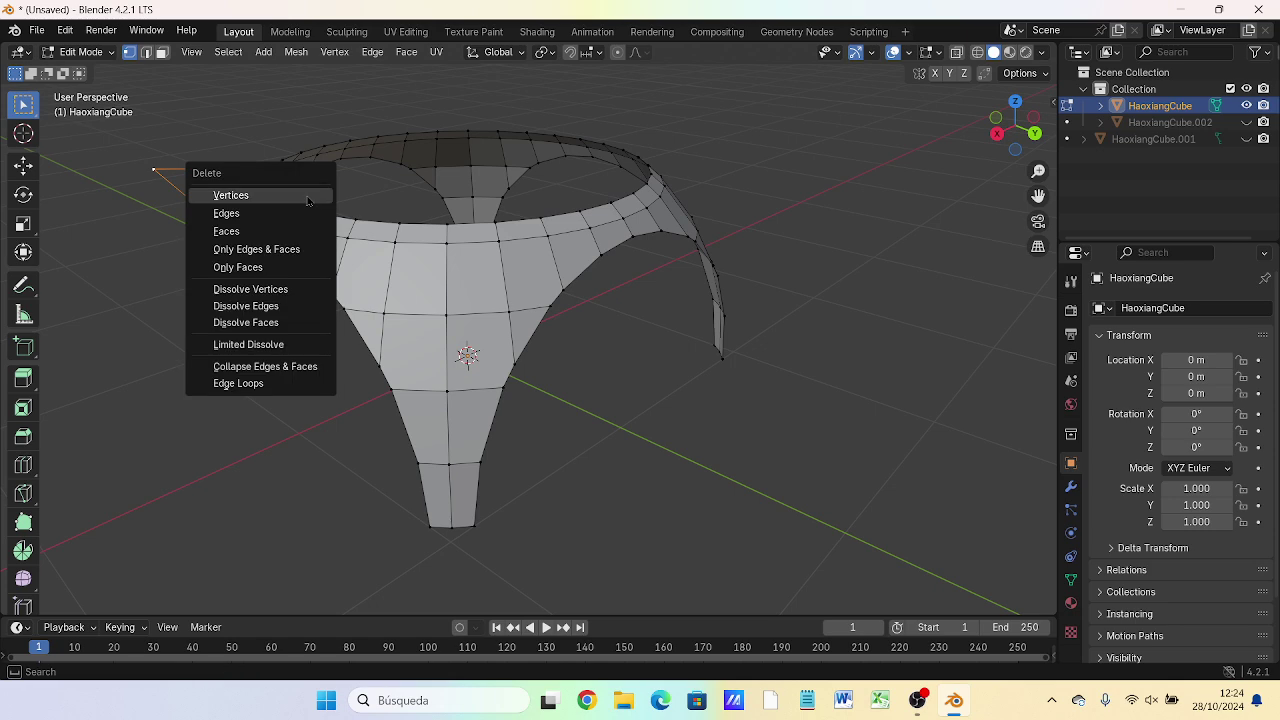
pyautogui.click(307, 199)
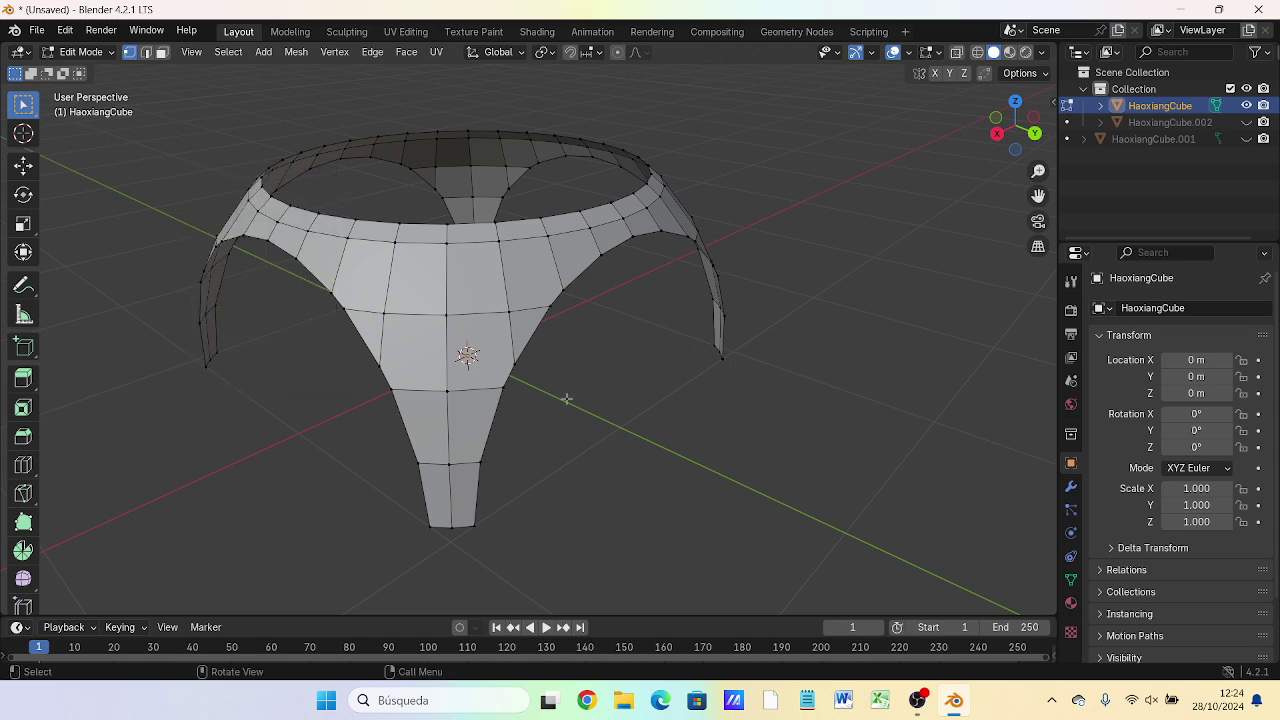
pyautogui.moveTo(566, 399)
pyautogui.mouseDown(button='middle')
pyautogui.moveTo(246, 419)
pyautogui.moveTo(594, 380)
pyautogui.moveTo(689, 343)
pyautogui.moveTo(748, 443)
pyautogui.moveTo(737, 383)
pyautogui.moveTo(594, 404)
pyautogui.moveTo(716, 419)
pyautogui.mouseUp(button='middle')
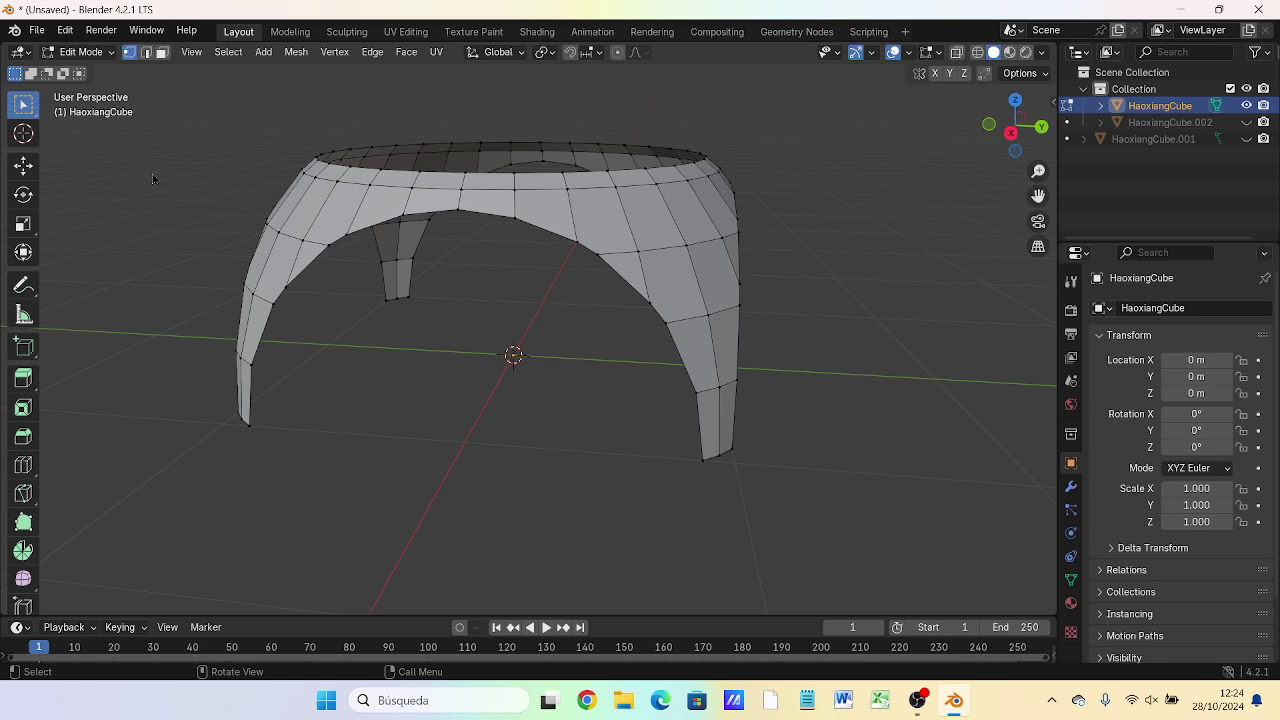
# - Return to Object Mode and view the arch in Front Orthographic view
pyautogui.press('Tab')
pyautogui.moveTo(577, 335); pyautogui.dragTo(630, 318, button='middle')
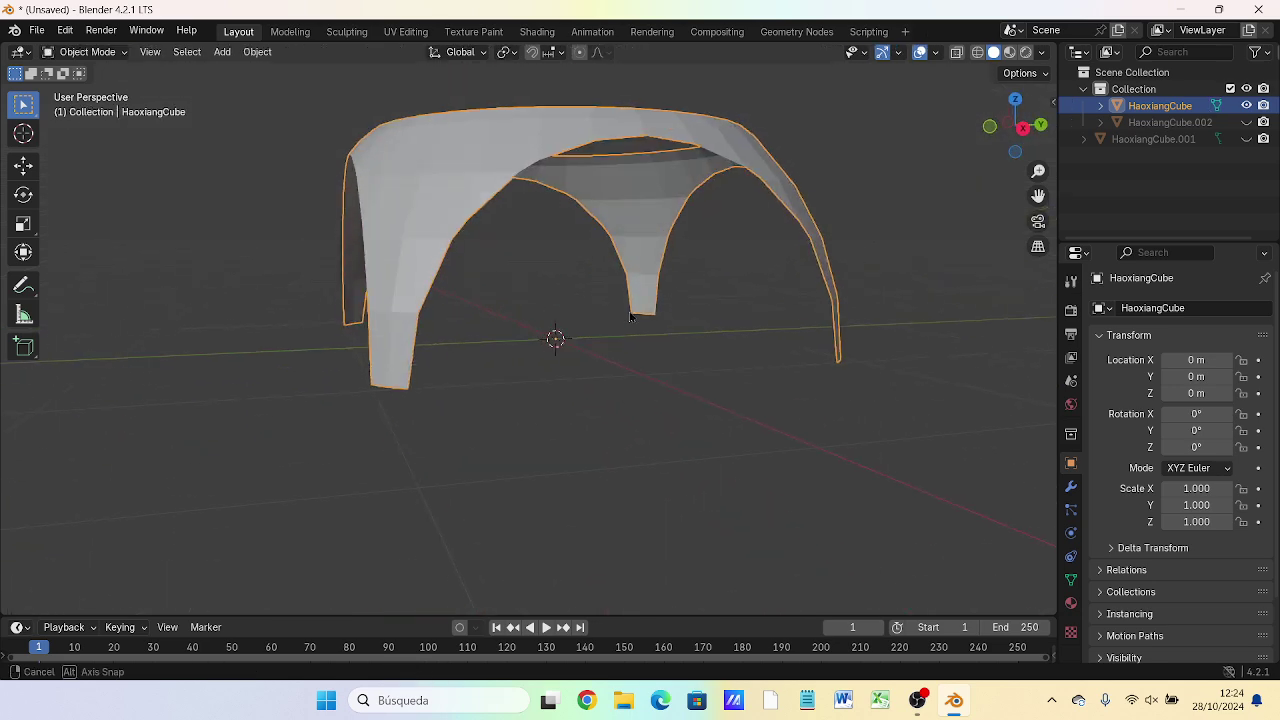
pyautogui.scroll(-5, 632, 319)
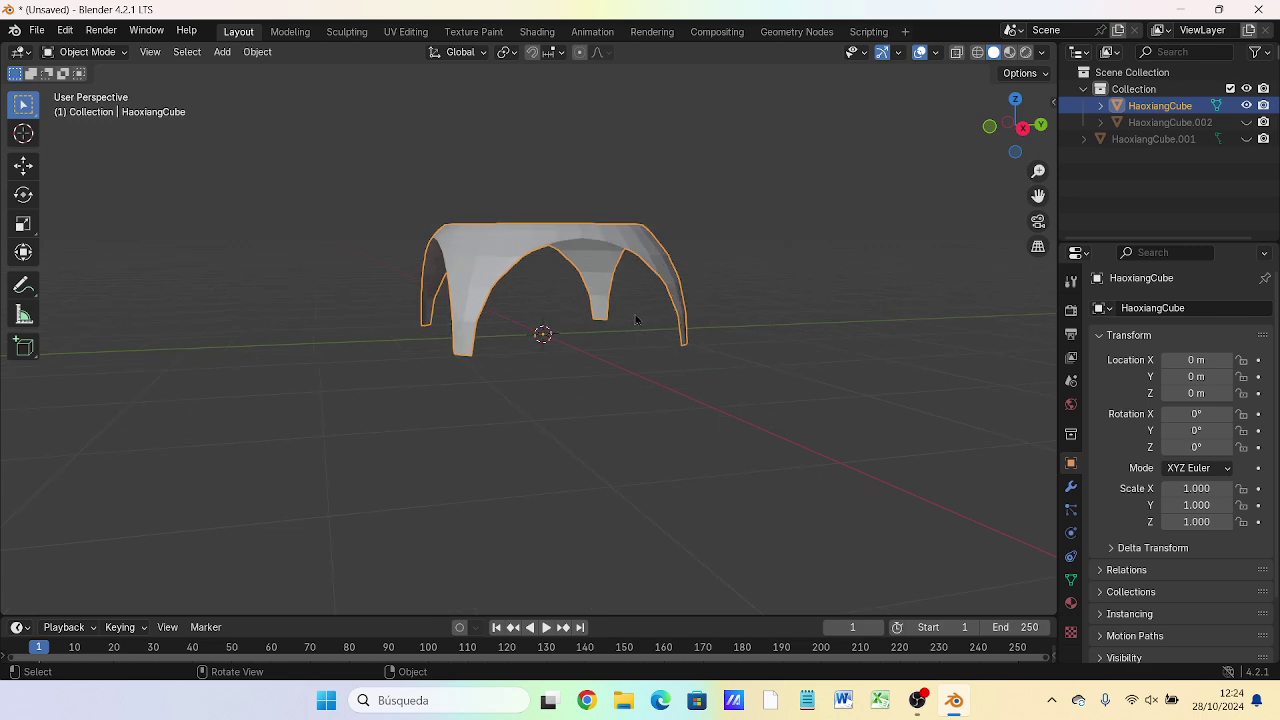
pyautogui.press('KP_1')
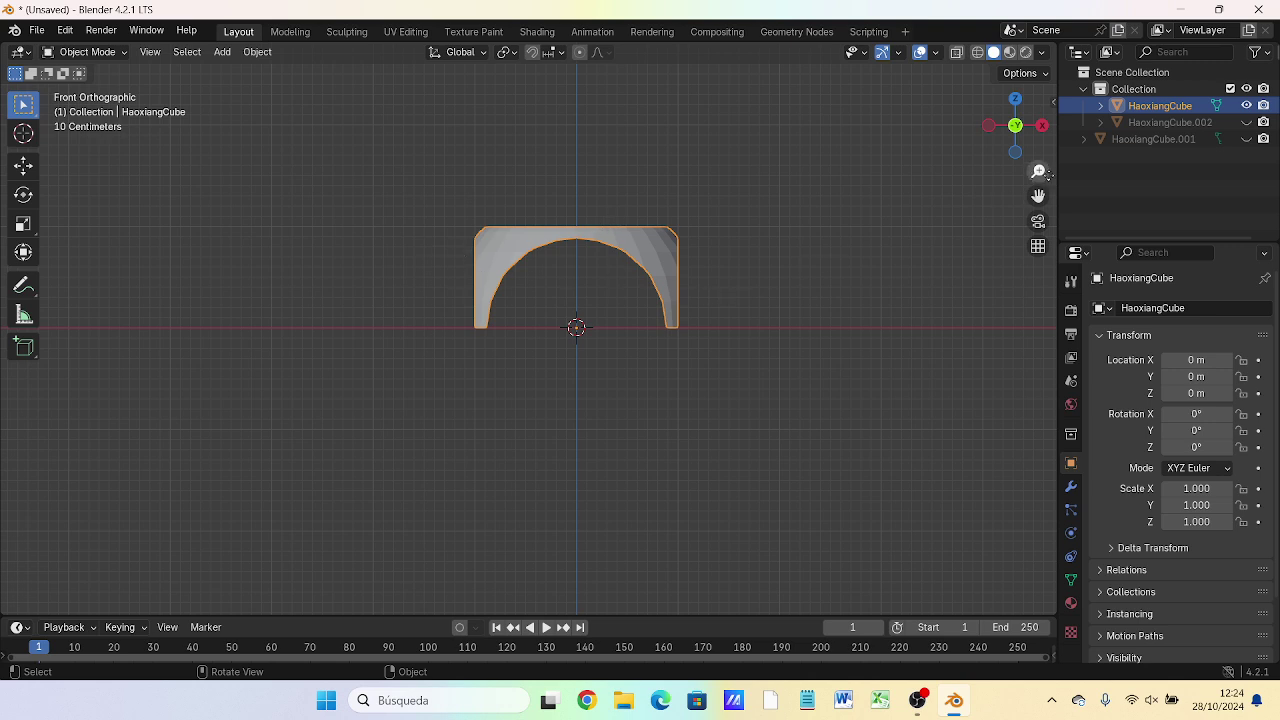
# - Unhide and select HaoxiangCube.002, then hide the arched HaoxiangCube
pyautogui.click(1246, 122)
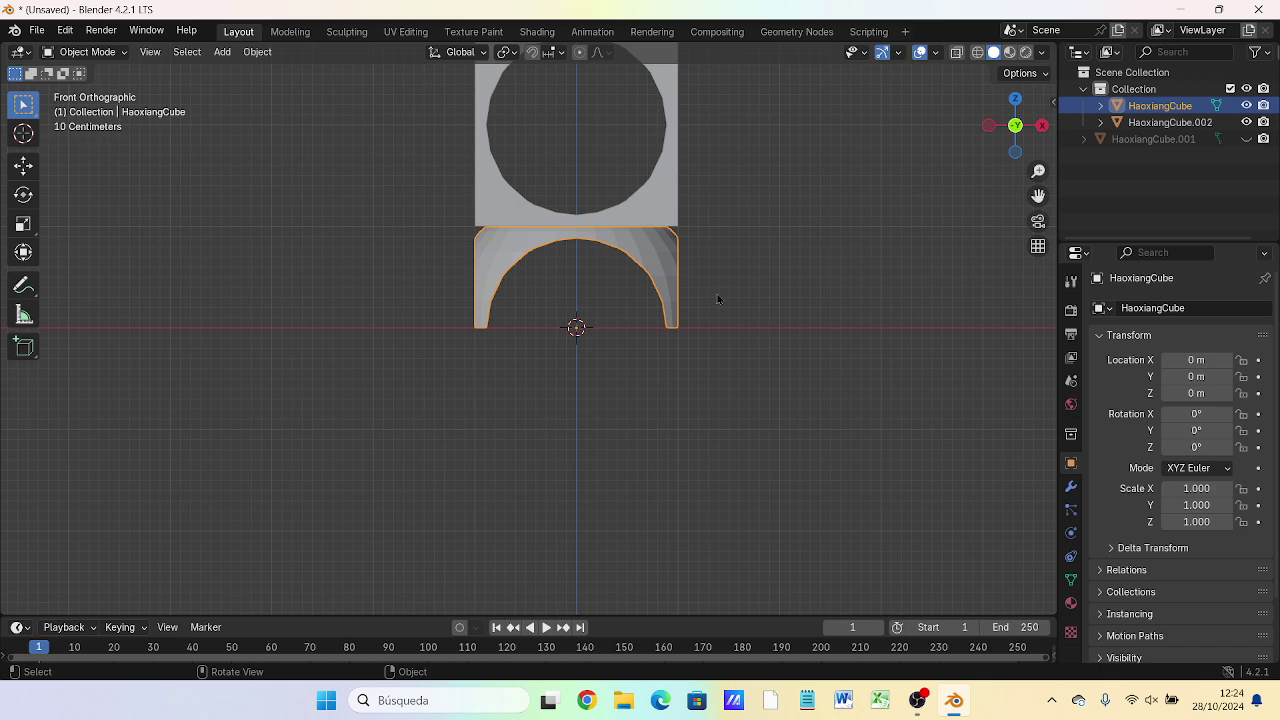
pyautogui.moveTo(717, 297)
pyautogui.mouseDown(button='middle')
pyautogui.moveTo(540, 358)
pyautogui.moveTo(371, 230)
pyautogui.moveTo(394, 340)
pyautogui.moveTo(600, 335)
pyautogui.mouseUp(button='middle')
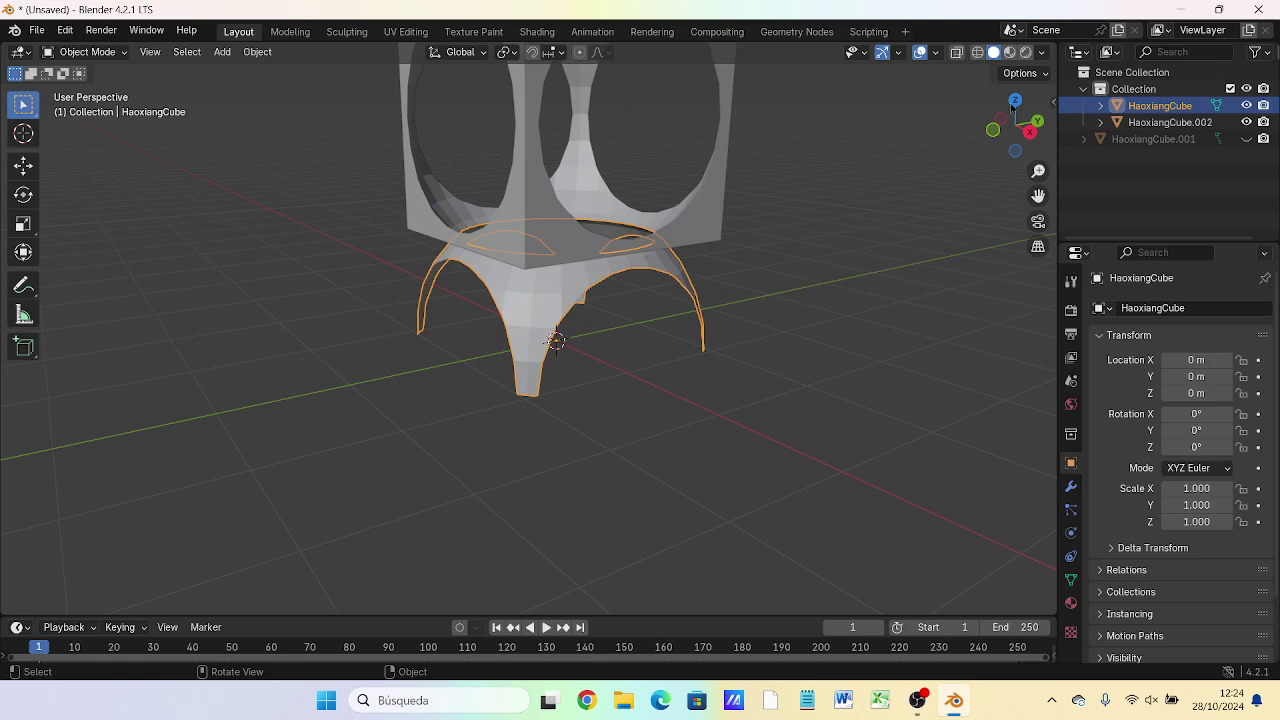
pyautogui.click(1165, 122)
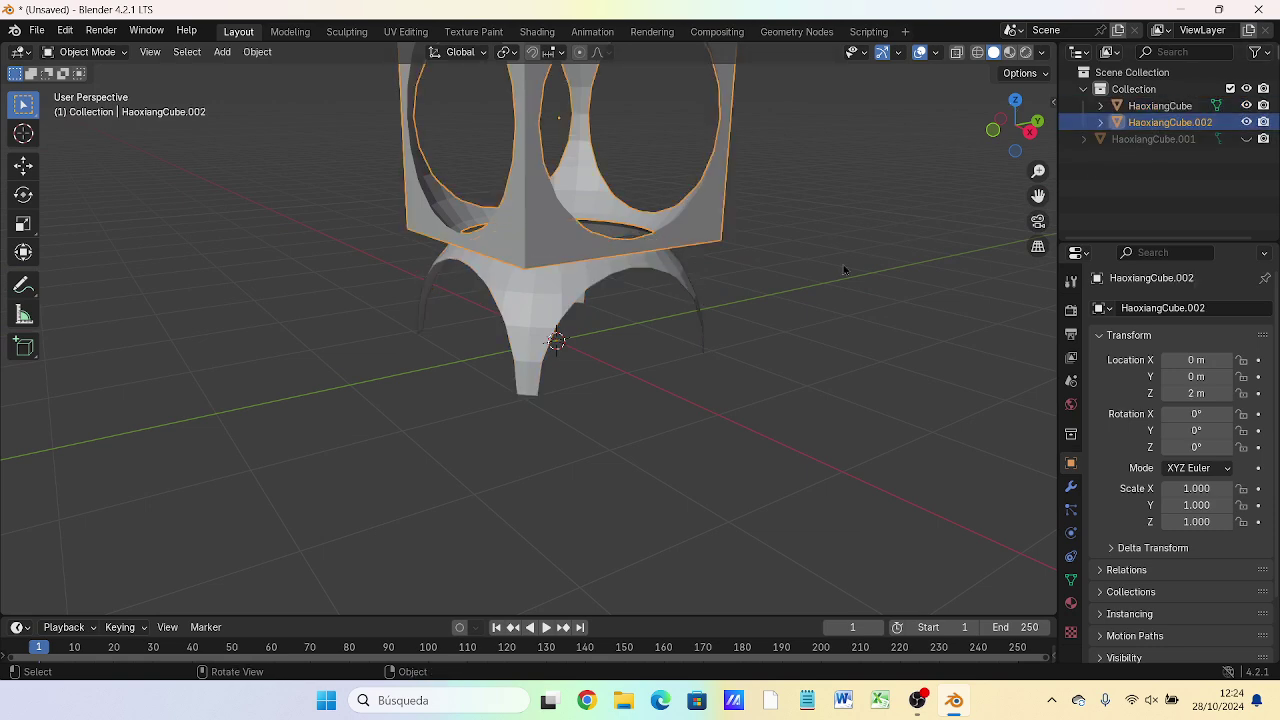
pyautogui.click(1246, 105)
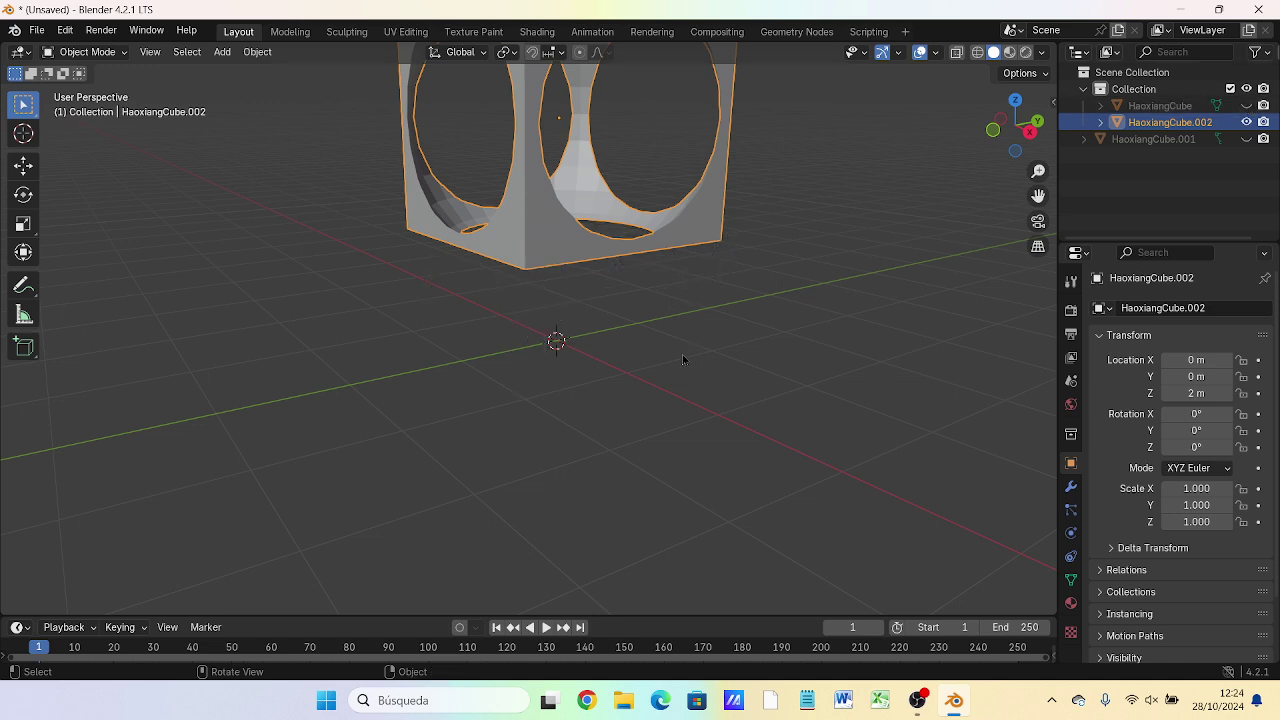
# - In HaoxiangCube.002's Edit Mode, delete a corner vertex and the bottom-left corner vertex
pyautogui.press('Tab')
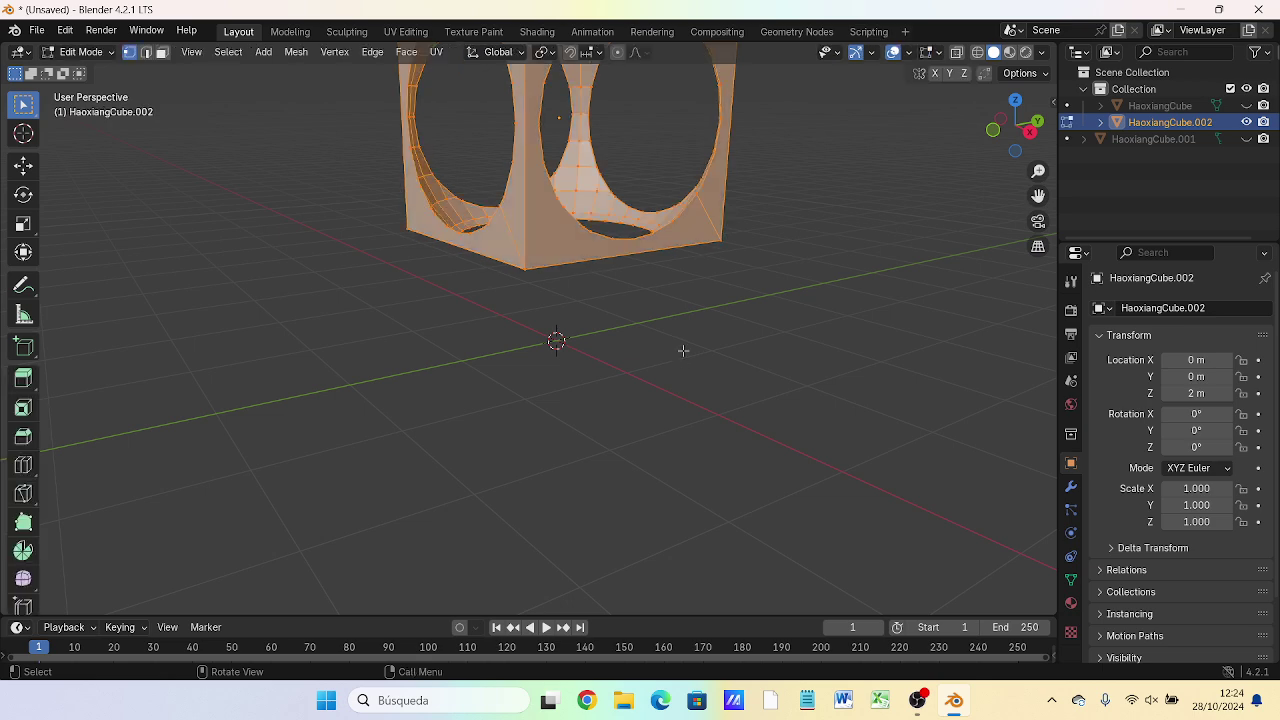
pyautogui.click(721, 243)
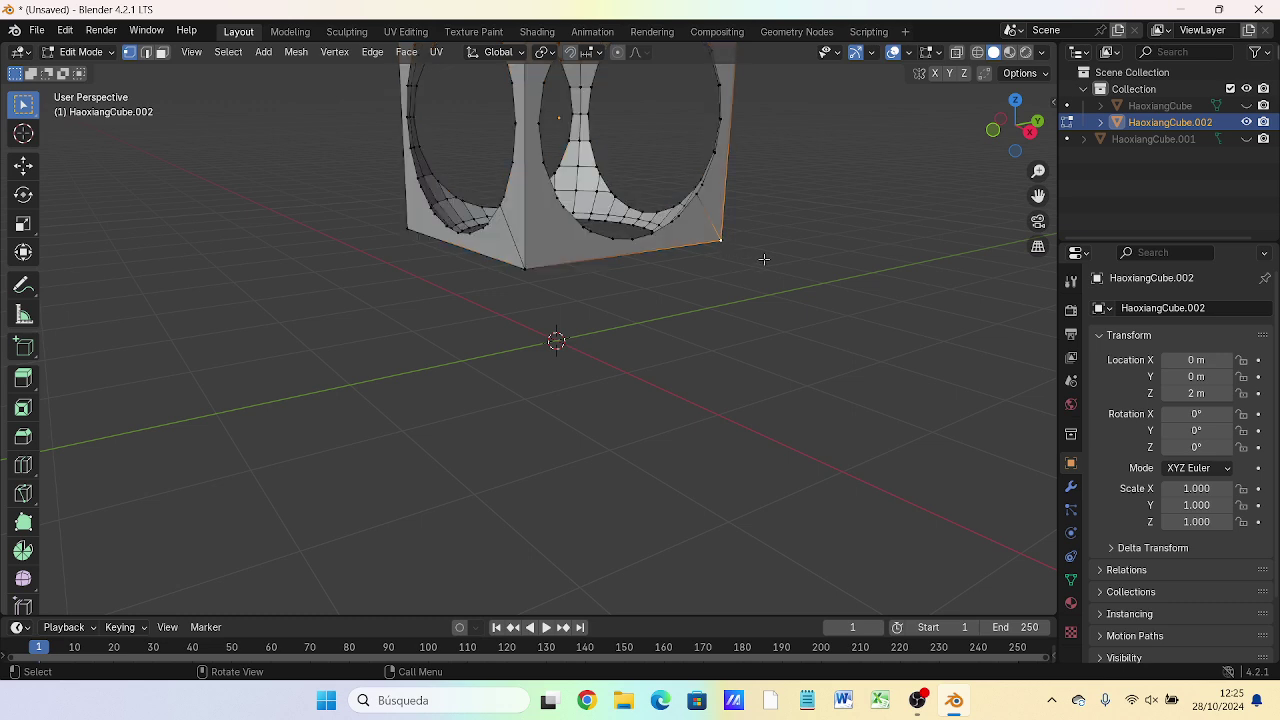
pyautogui.press('x')
pyautogui.click(688, 260)
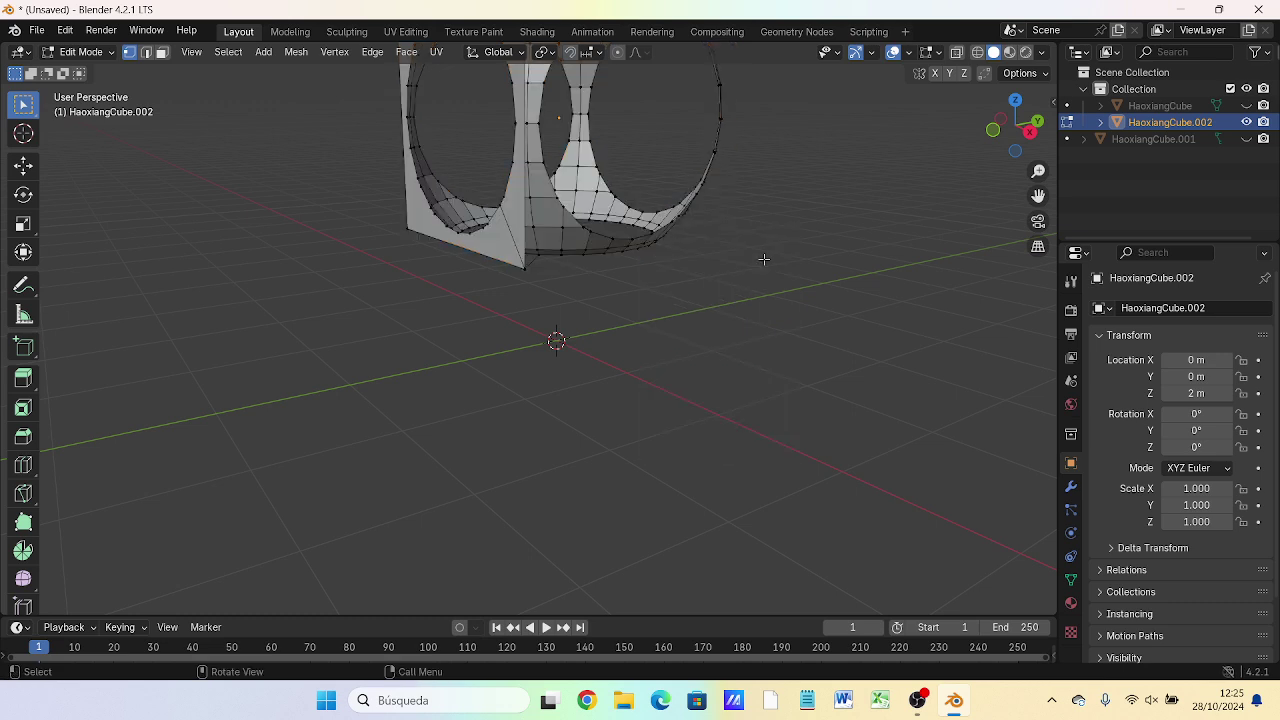
pyautogui.click(404, 230)
pyautogui.press('x')
pyautogui.click(482, 276)
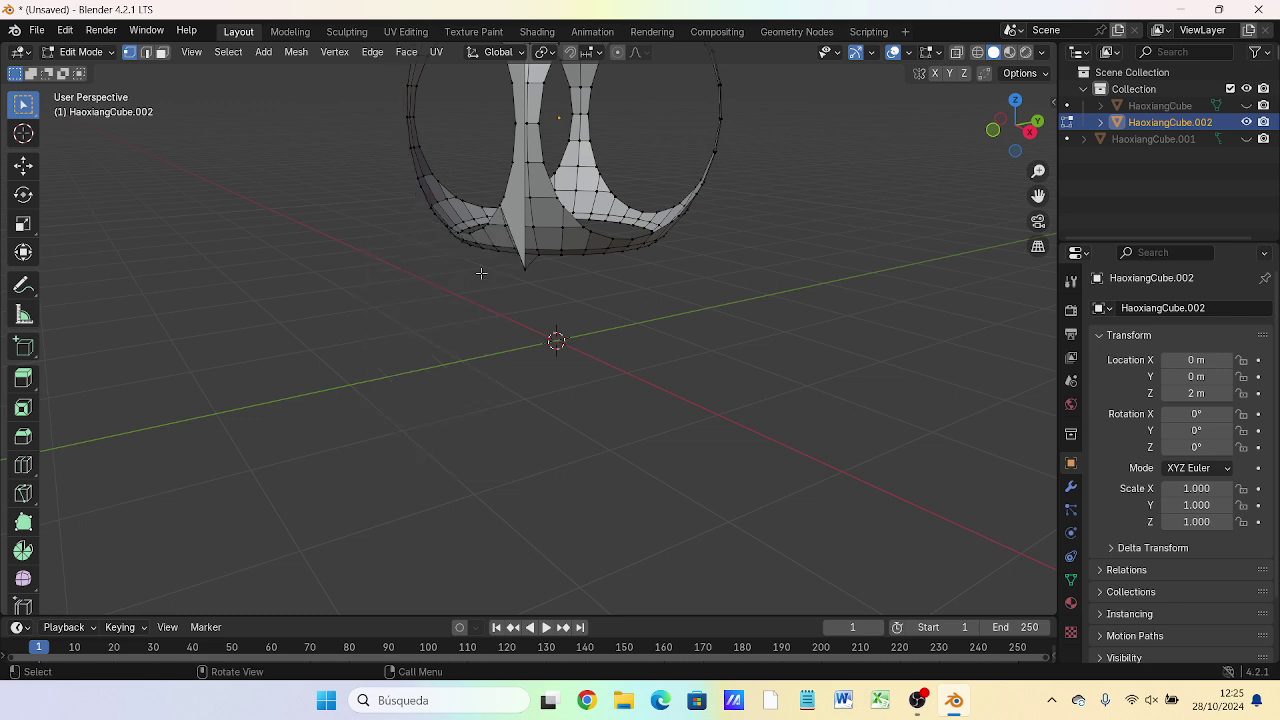
# - Delete the bottom tip vertex and the stray vertical edge, then select HaoxiangCube
pyautogui.click(521, 273)
pyautogui.press('x')
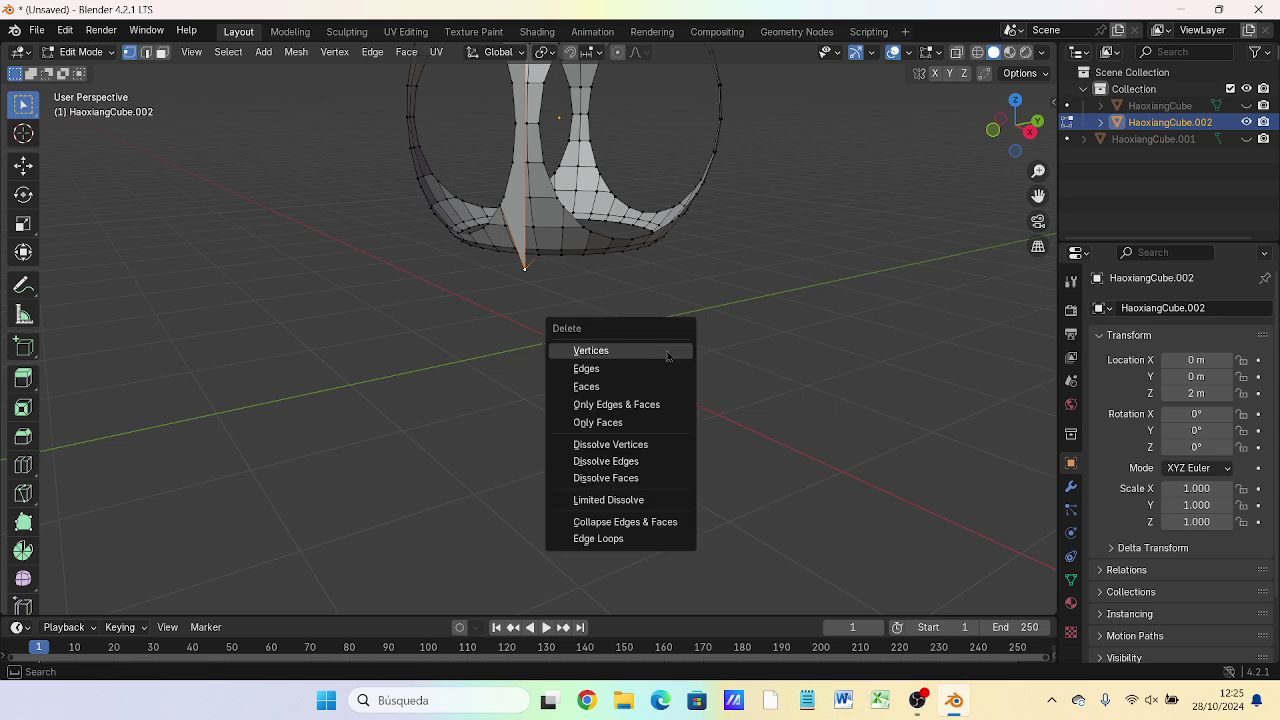
pyautogui.click(591, 350)
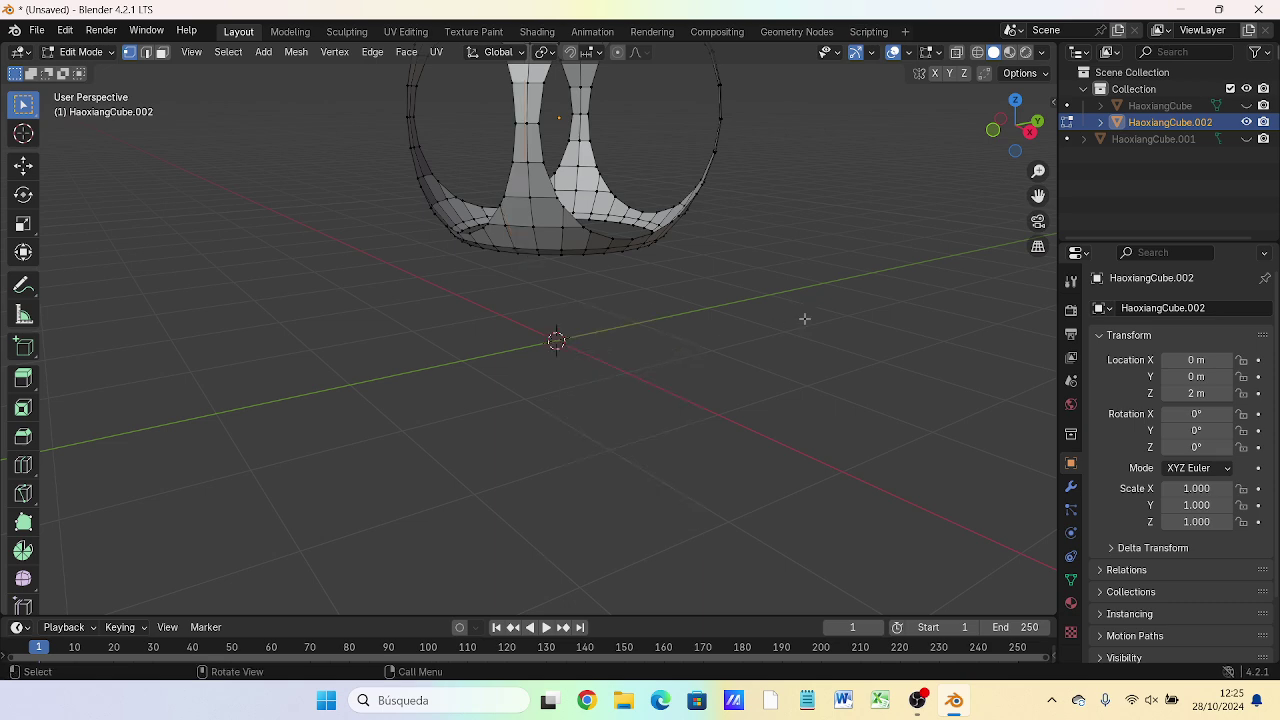
pyautogui.moveTo(803, 320); pyautogui.dragTo(574, 368, button='middle')
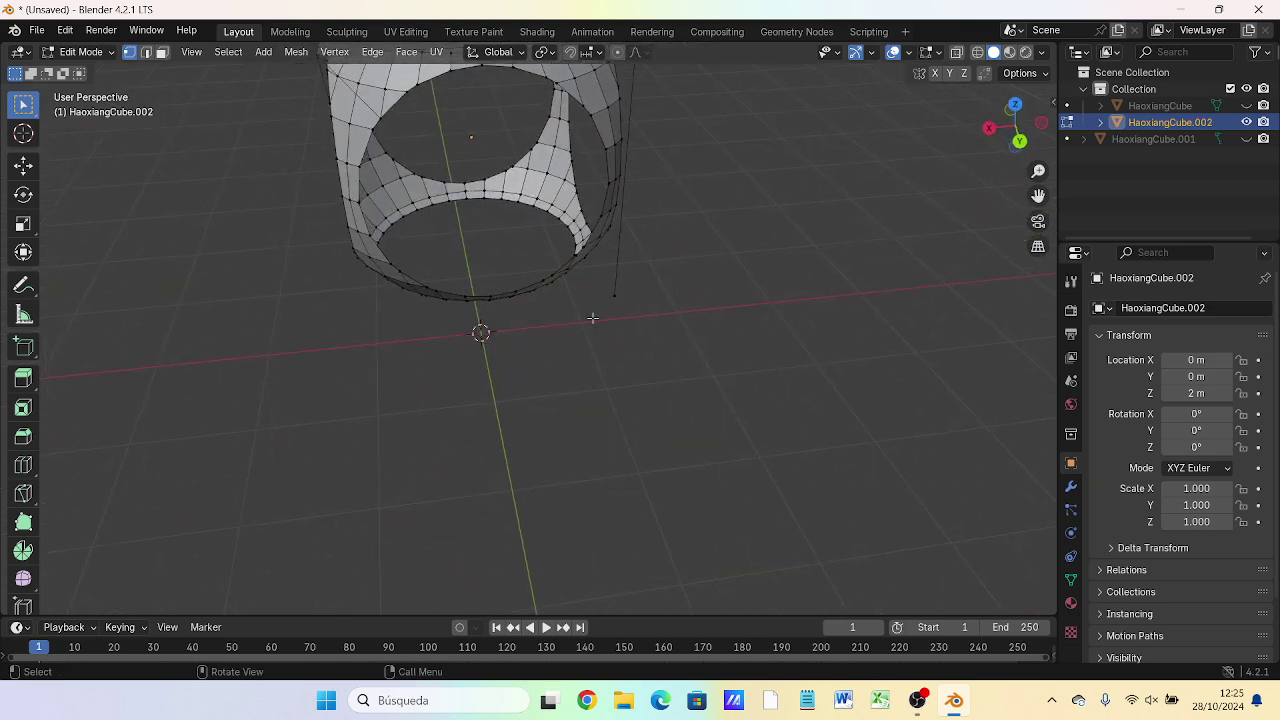
pyautogui.click(614, 295)
pyautogui.press('x')
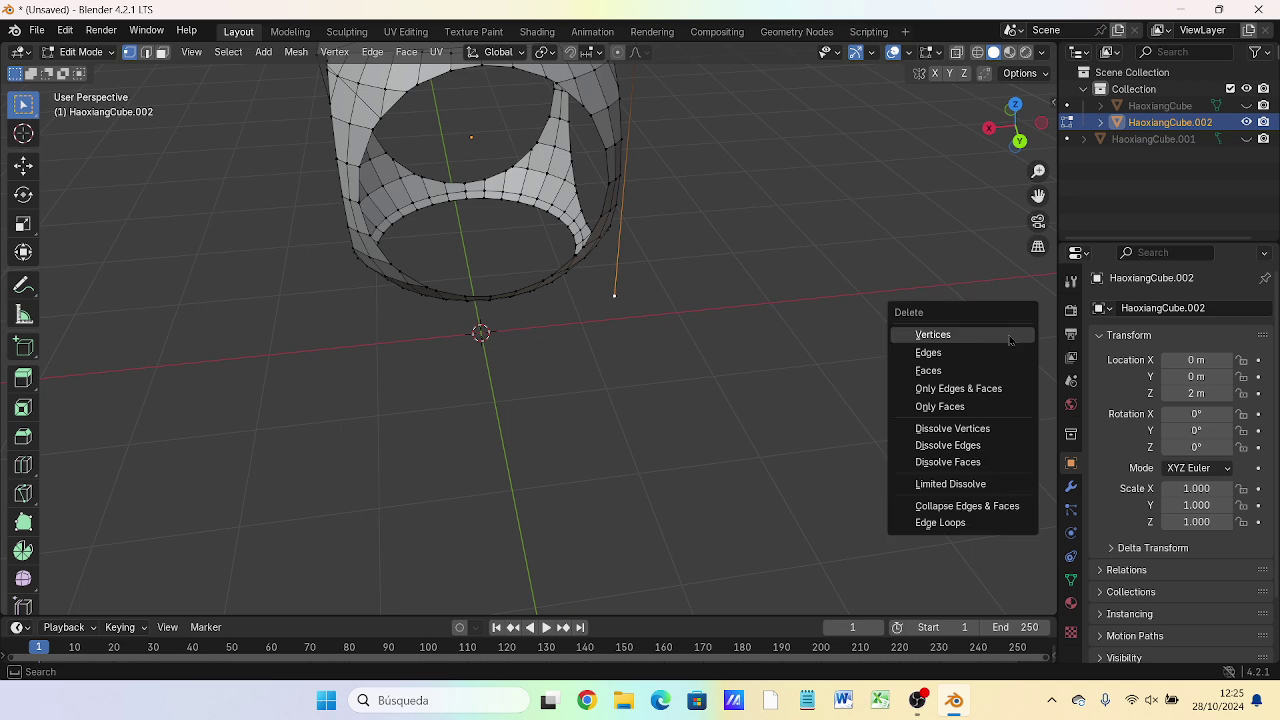
pyautogui.click(1009, 337)
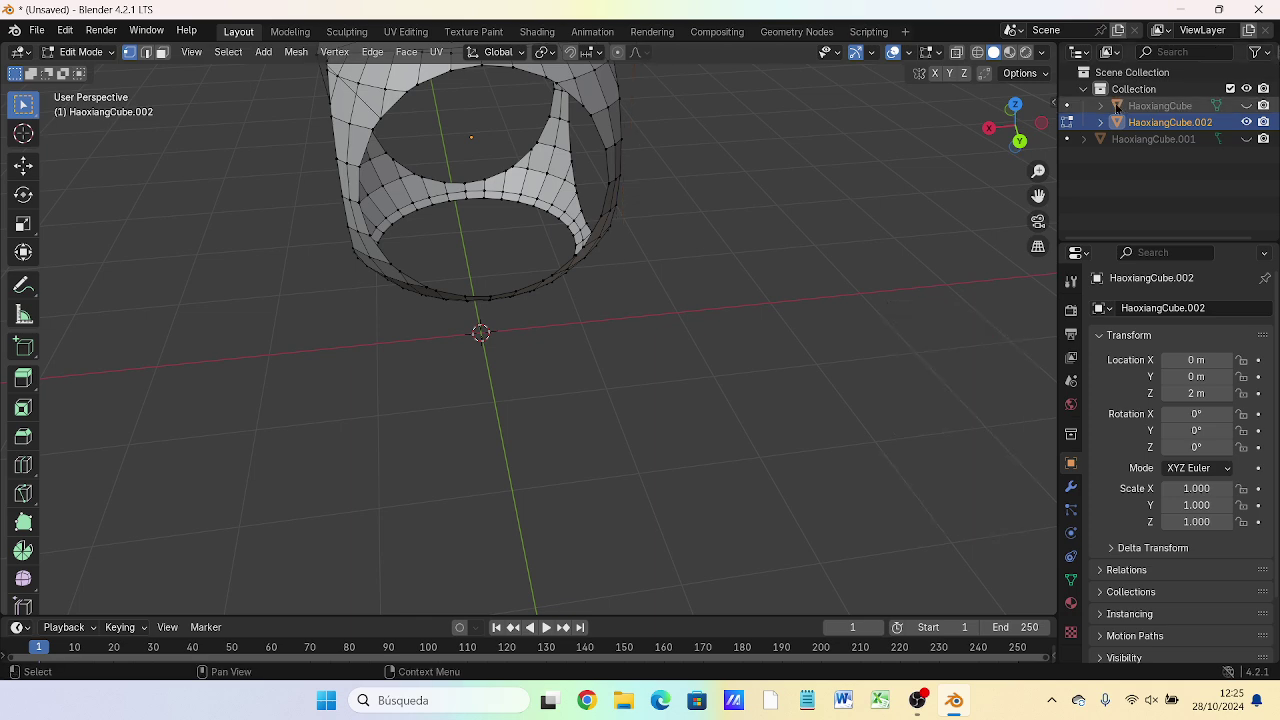
pyautogui.click(1176, 106)
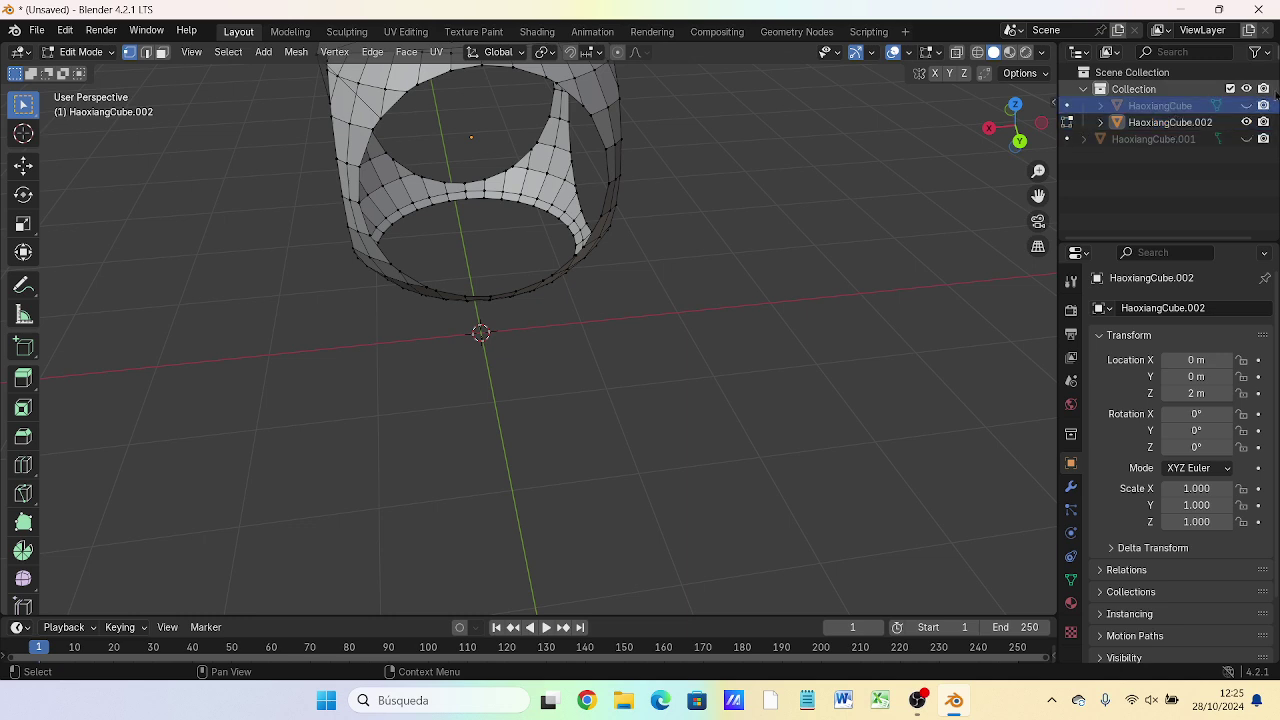
# - Hide the HaoxiangCube arch in the Outliner and make HaoxiangCube.002 the active object
pyautogui.click(1246, 105)
pyautogui.moveTo(700, 369); pyautogui.dragTo(692, 302, button='middle')
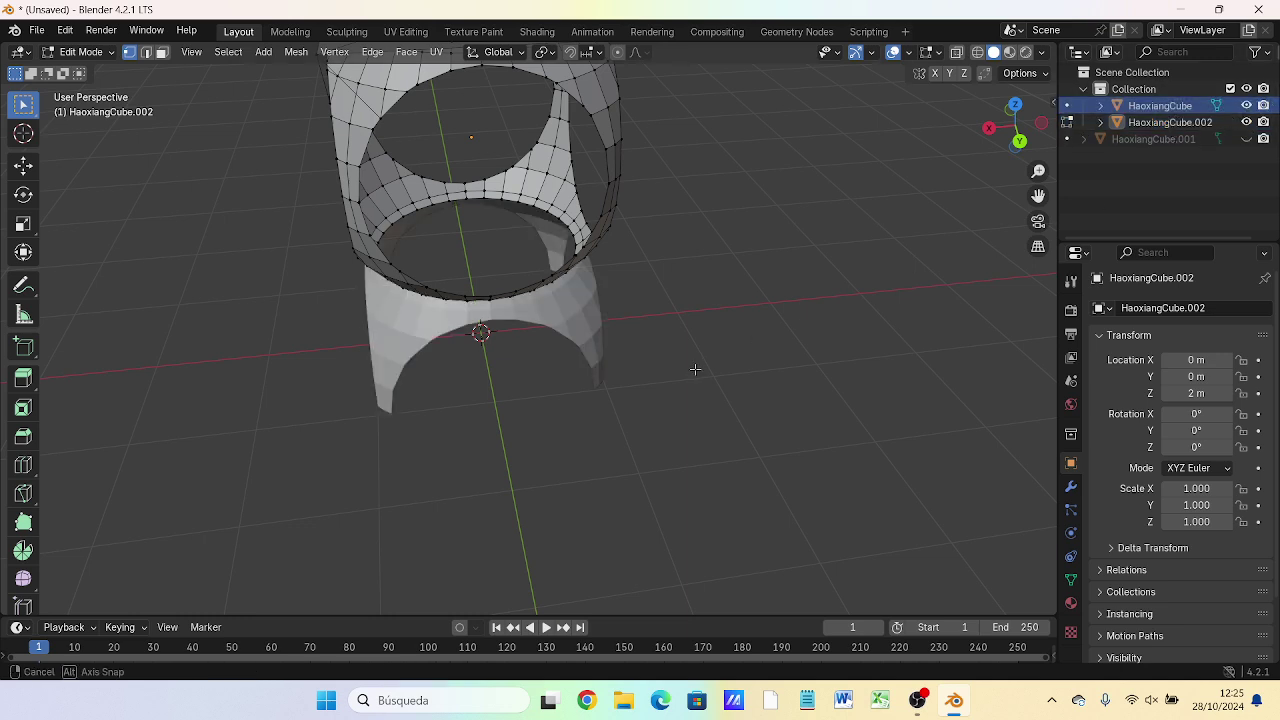
pyautogui.scroll(-3, 692, 302)
pyautogui.scroll(1, 692, 302)
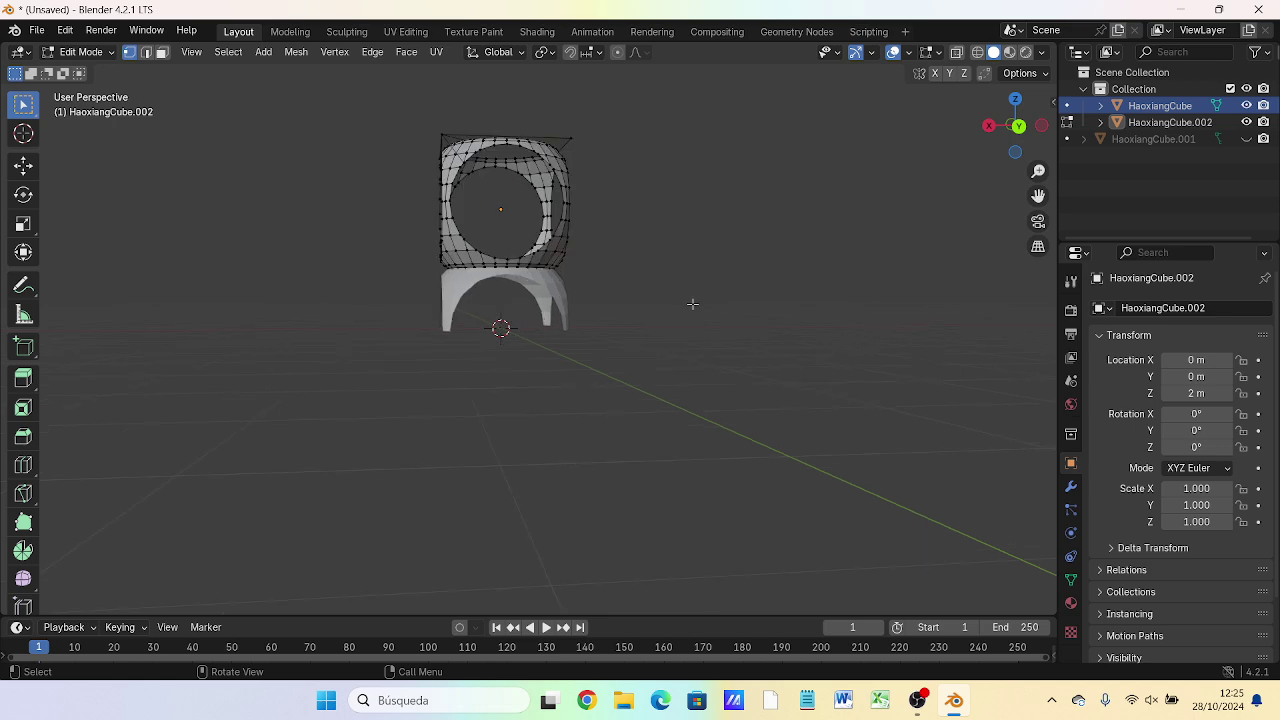
pyautogui.moveTo(601, 283)
pyautogui.mouseDown(button='middle')
pyautogui.moveTo(790, 270)
pyautogui.moveTo(646, 357)
pyautogui.moveTo(527, 354)
pyautogui.moveTo(360, 300)
pyautogui.moveTo(196, 279)
pyautogui.moveTo(240, 303)
pyautogui.moveTo(289, 403)
pyautogui.mouseUp(button='middle')
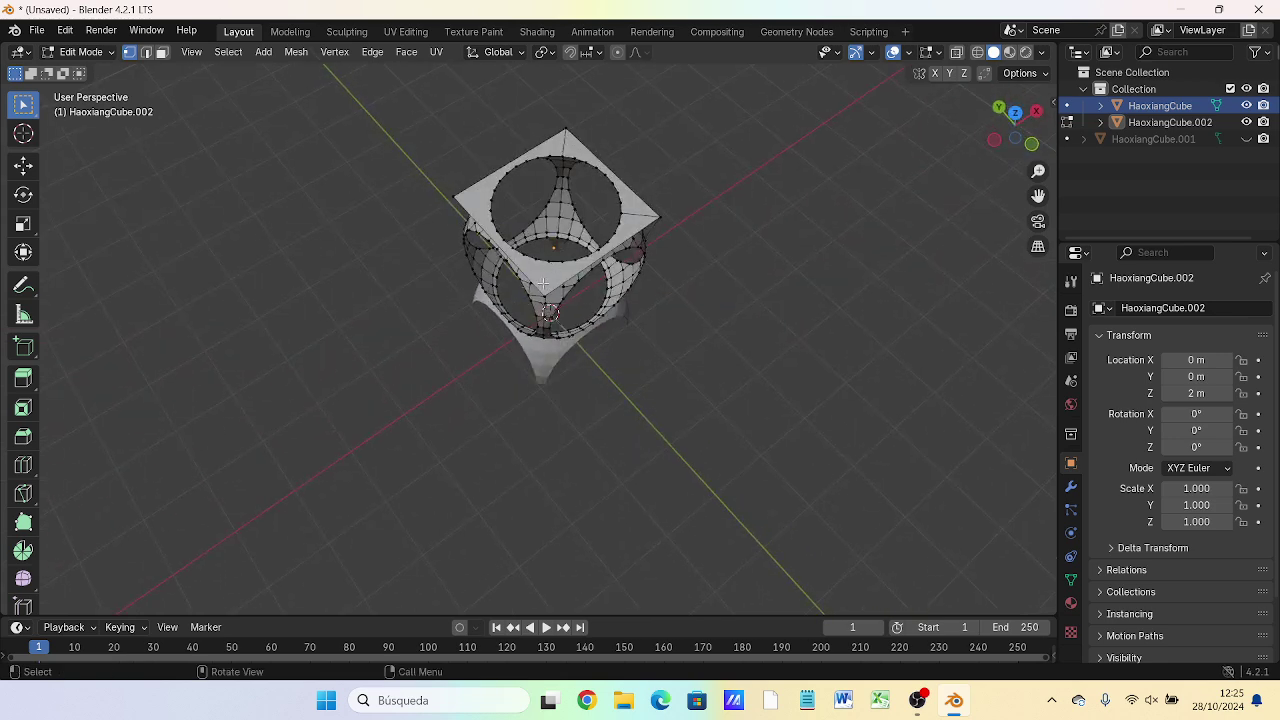
pyautogui.scroll(4, 577, 357)
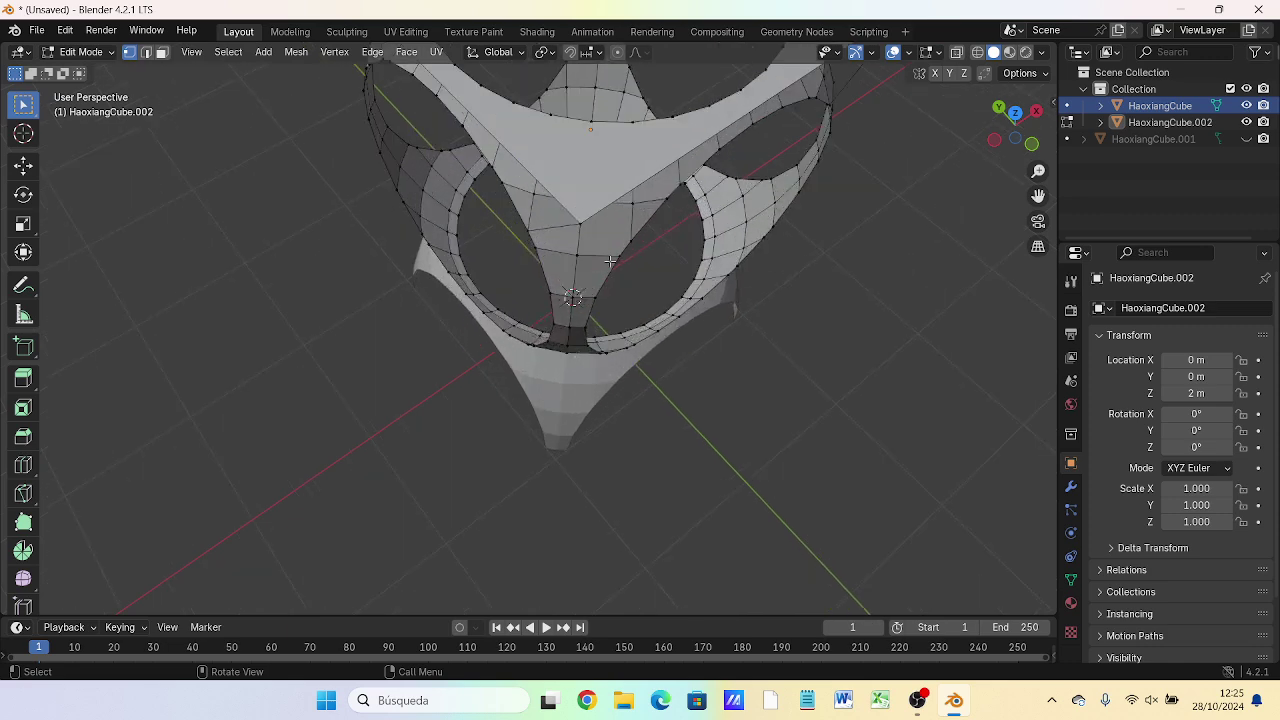
pyautogui.moveTo(610, 261)
pyautogui.mouseDown(button='middle')
pyautogui.moveTo(644, 278)
pyautogui.moveTo(591, 212)
pyautogui.moveTo(589, 365)
pyautogui.mouseUp(button='middle')
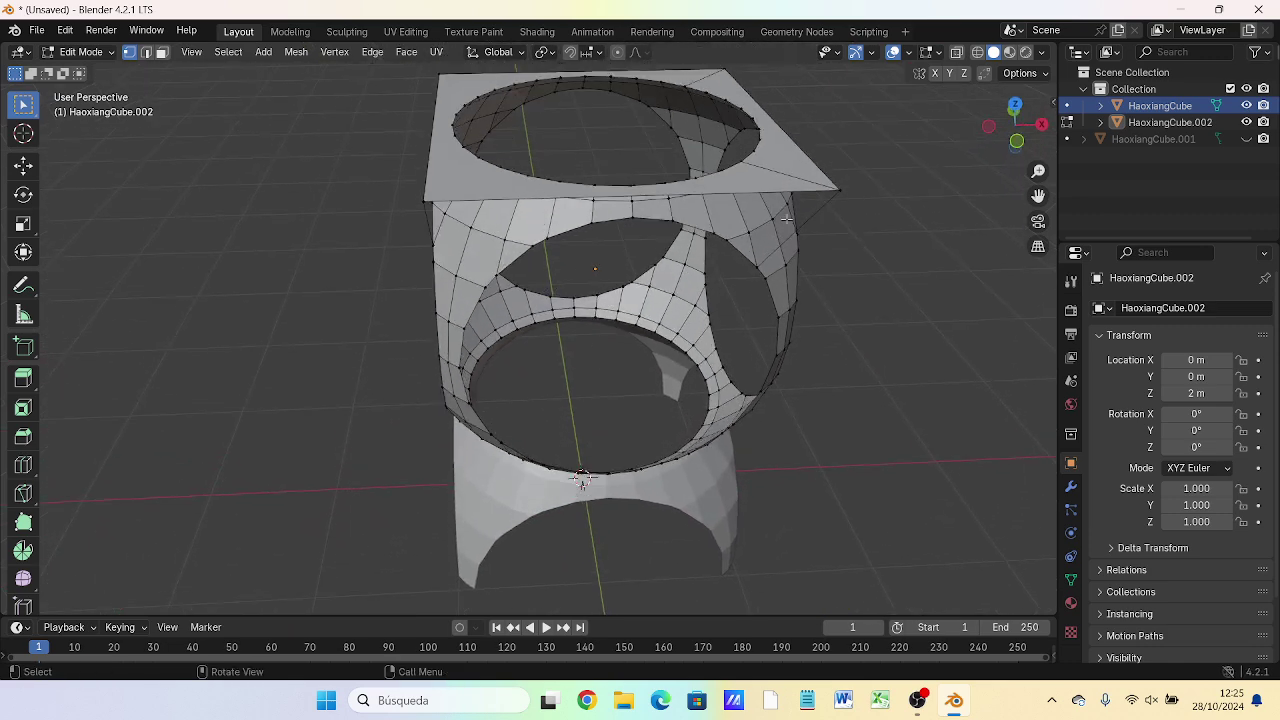
pyautogui.click(1246, 105)
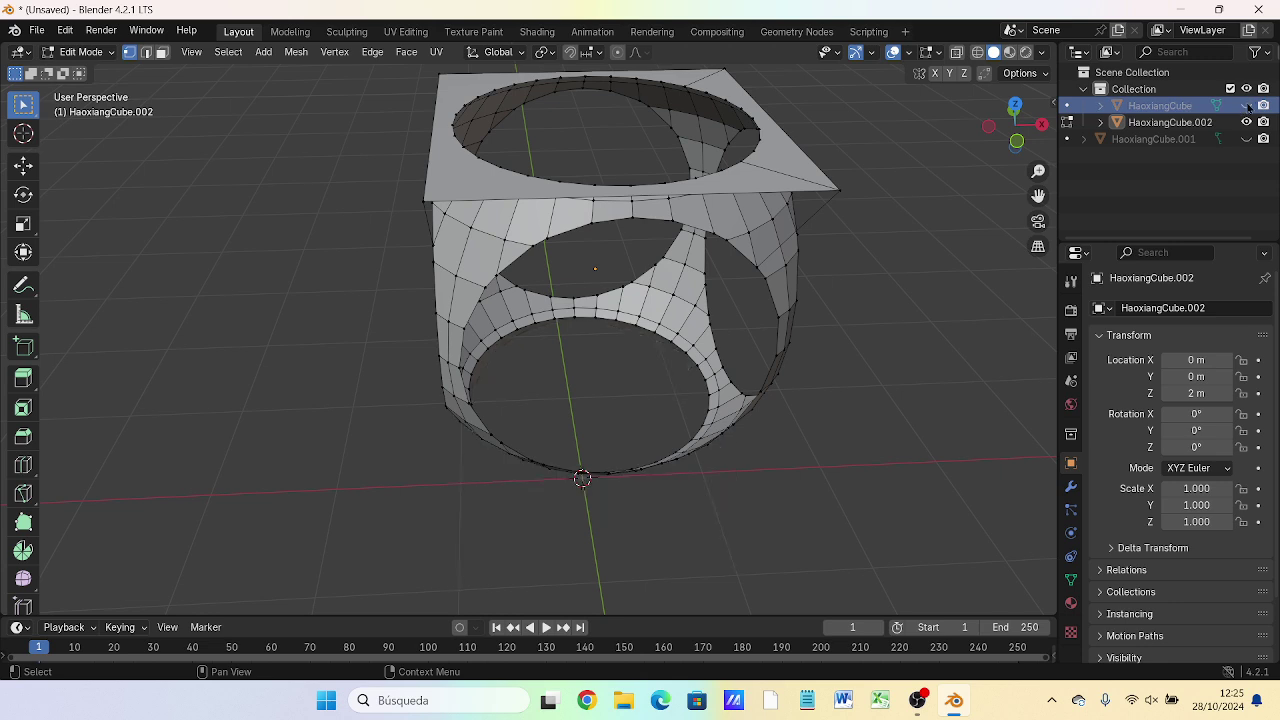
pyautogui.click(1175, 122)
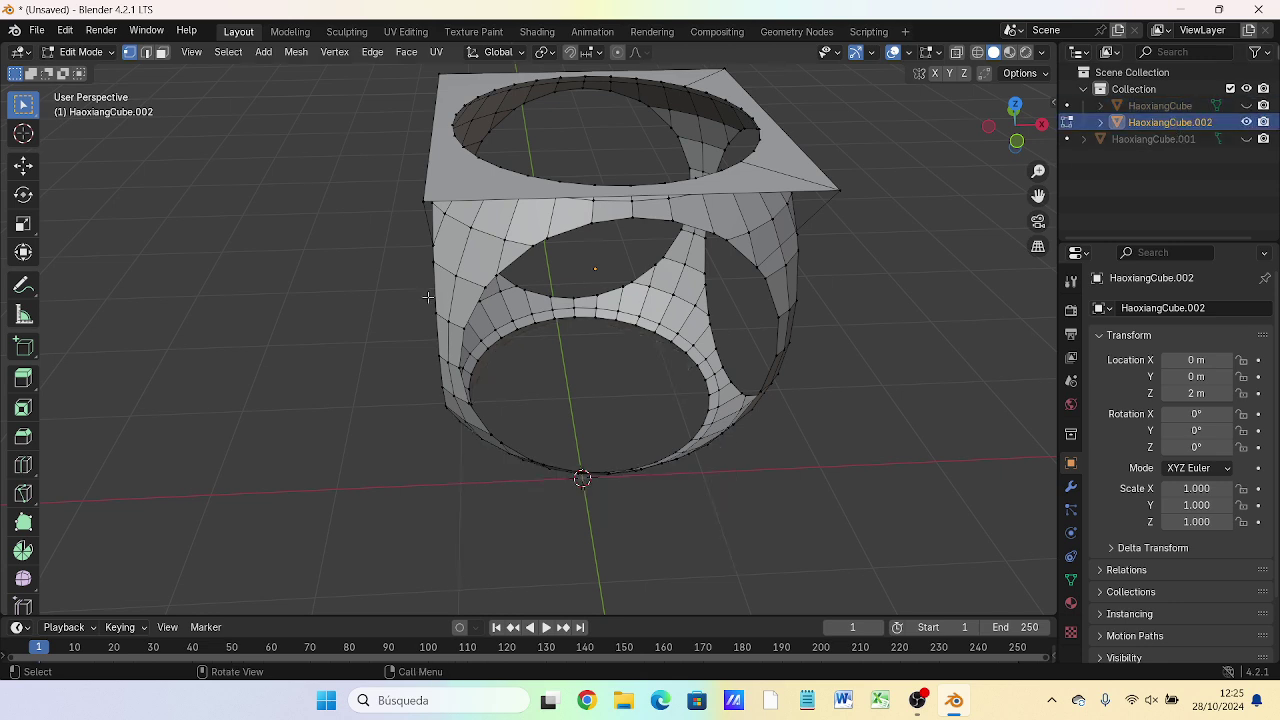
# - In Edit Mode with edge select, delete the stray edge at the frame's top-left corner
pyautogui.press('Tab')
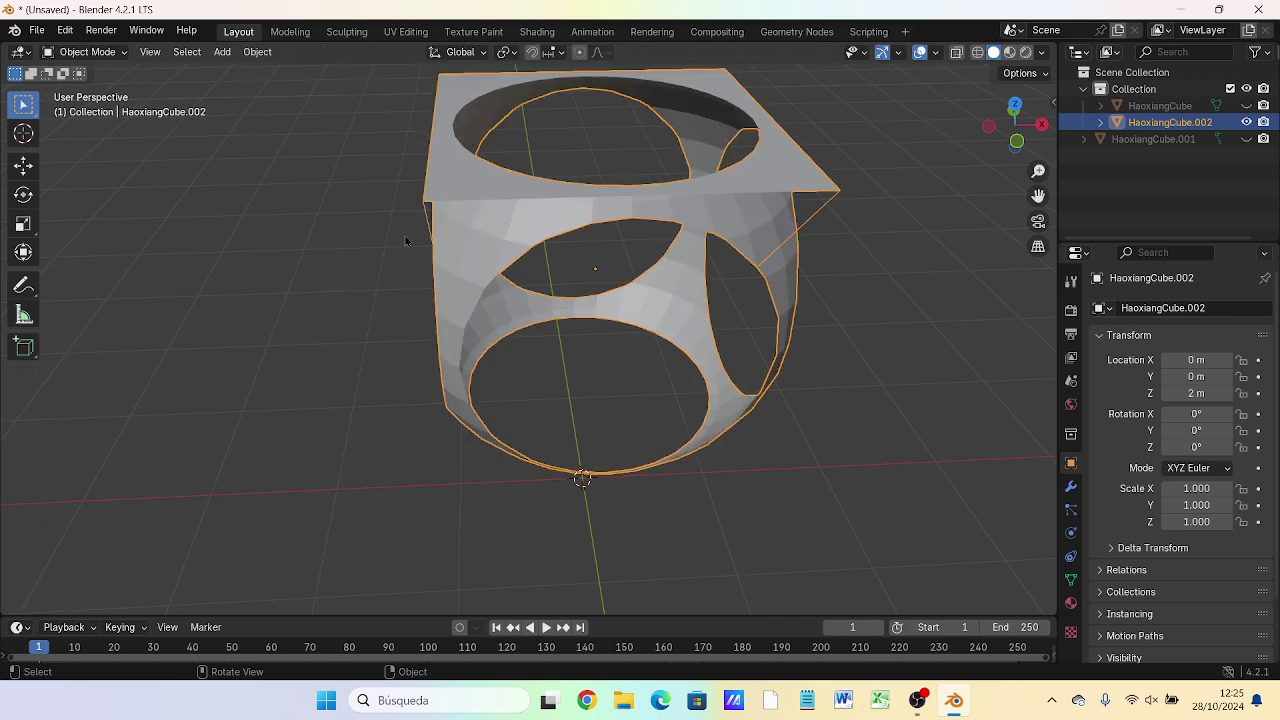
pyautogui.press('Tab')
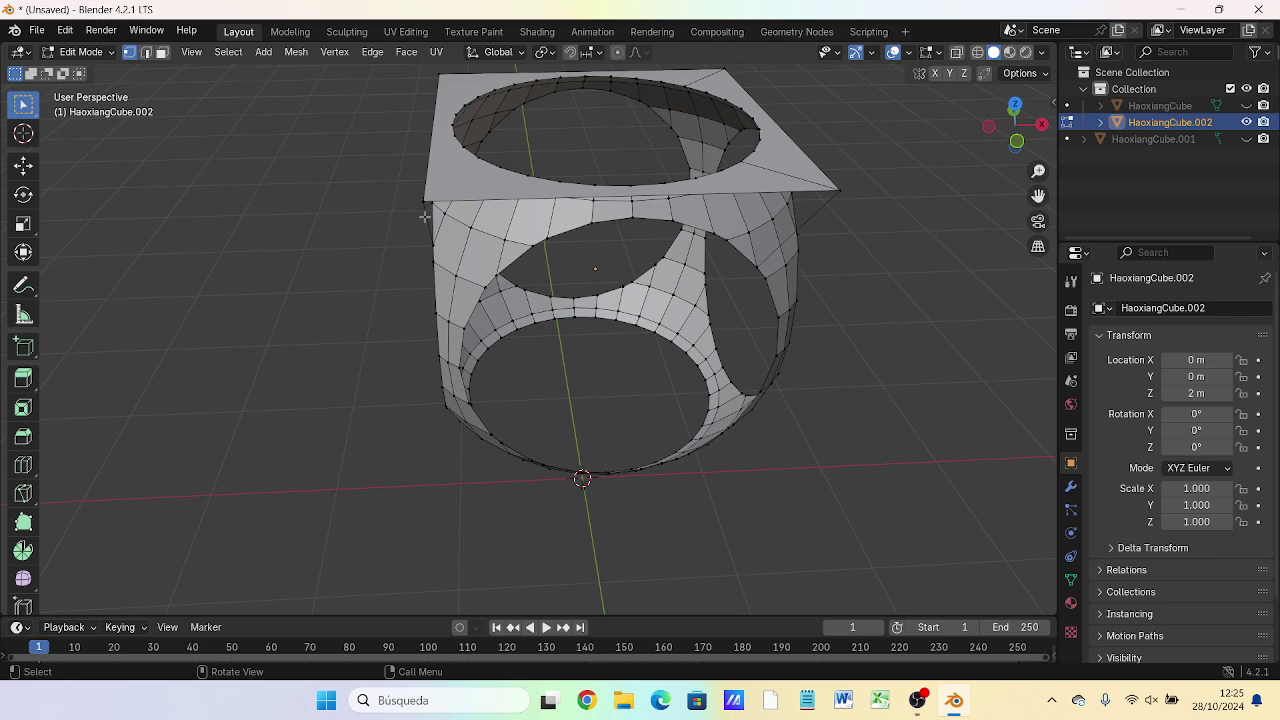
pyautogui.click(424, 216)
pyautogui.moveTo(548, 271); pyautogui.dragTo(550, 233, button='middle')
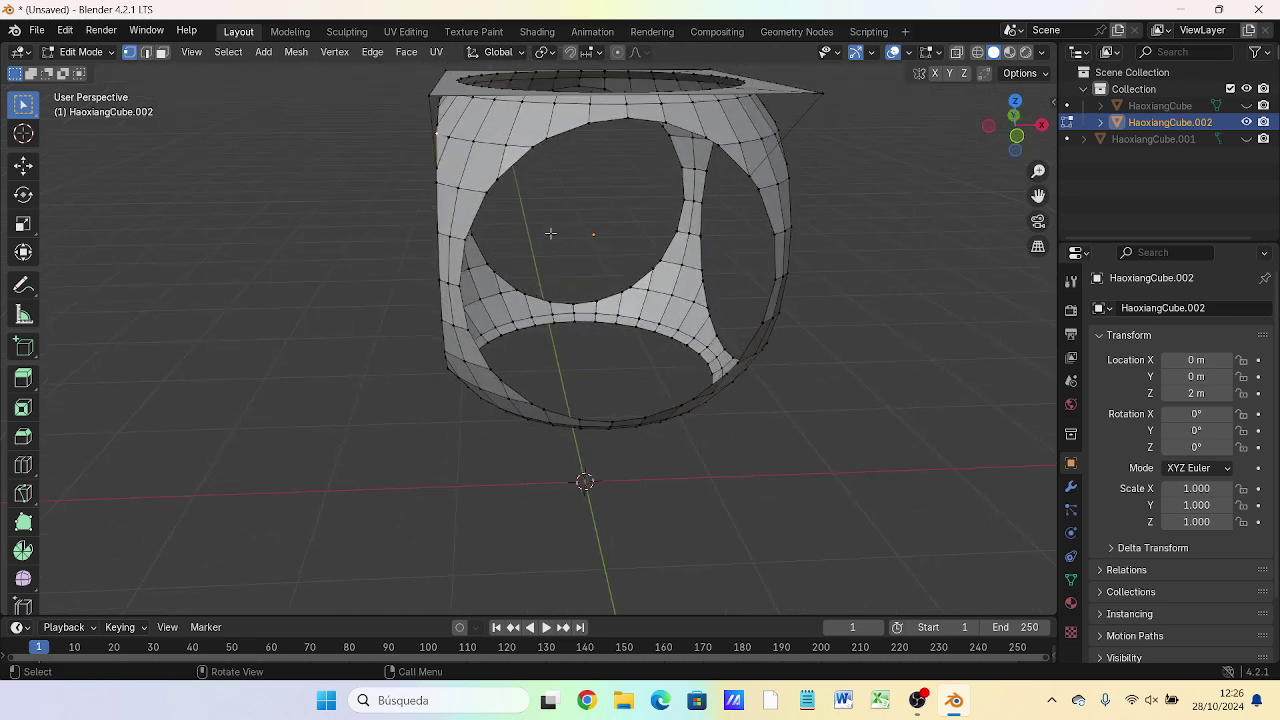
pyautogui.click(147, 53)
pyautogui.click(428, 117)
pyautogui.press('x')
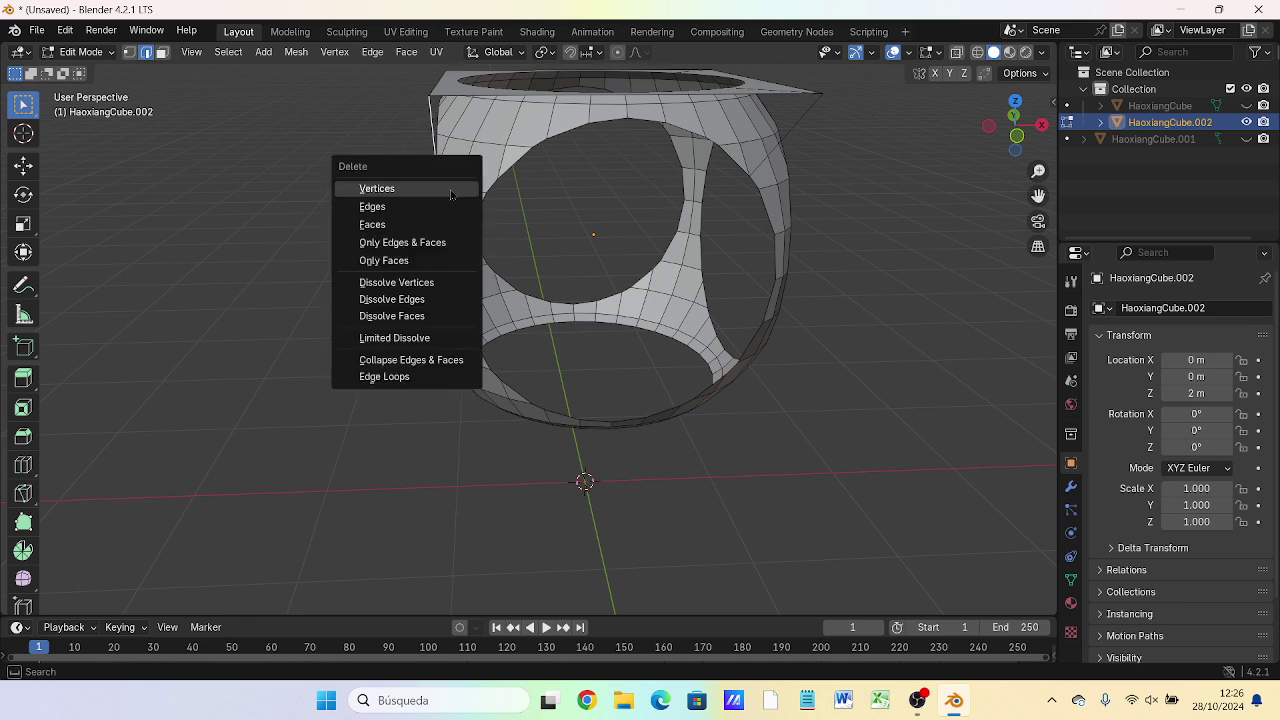
pyautogui.click(437, 207)
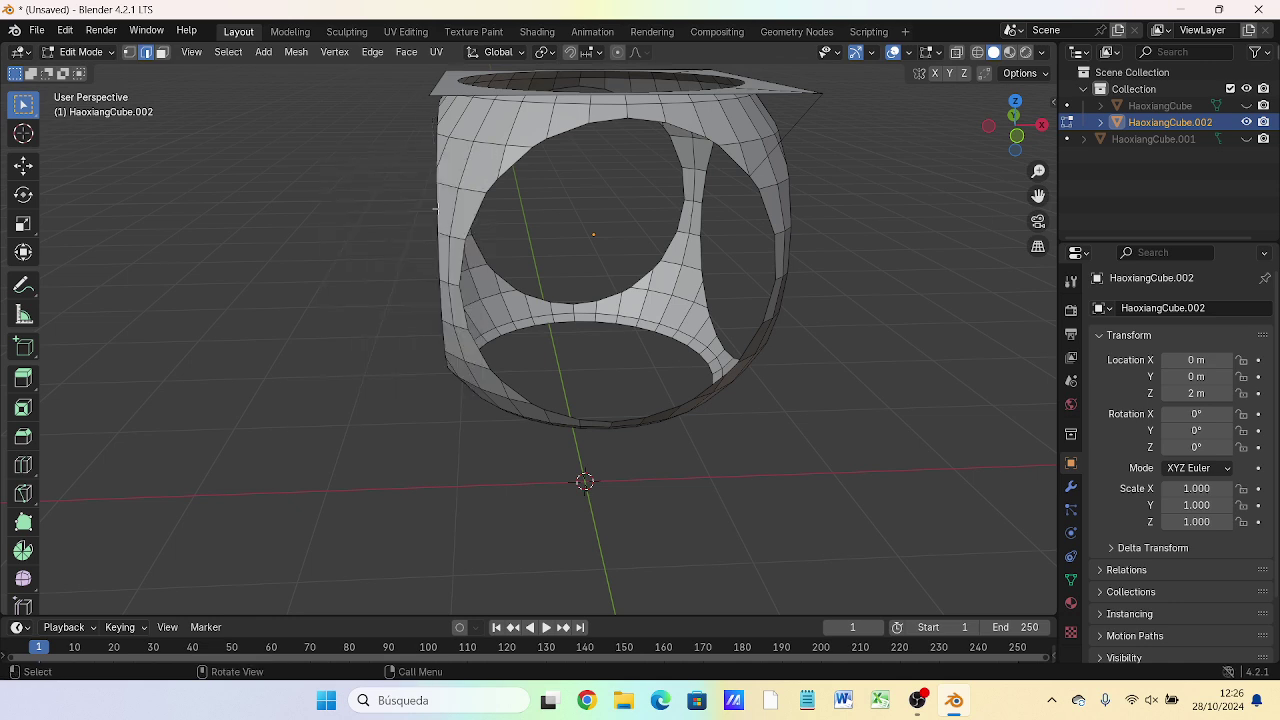
# - Delete the dangling edges at the frame's top-right corner
pyautogui.click(781, 136)
pyautogui.press('x')
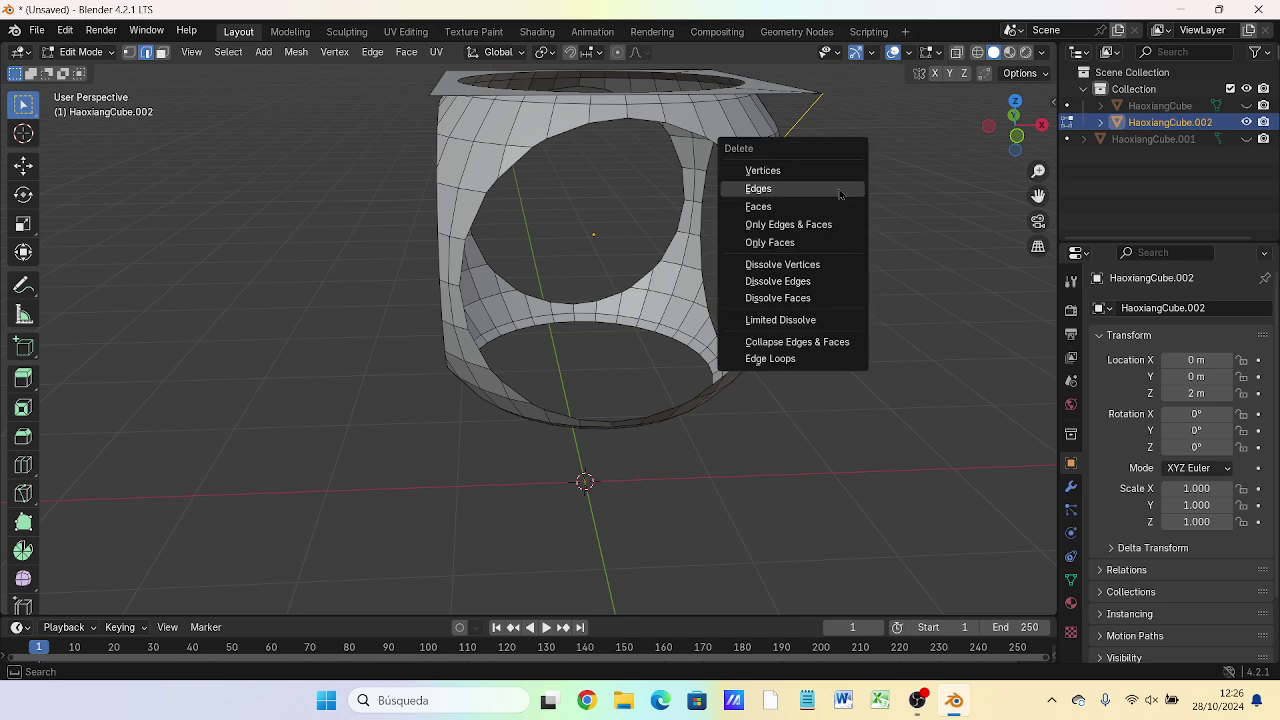
pyautogui.click(839, 192)
pyautogui.moveTo(838, 188); pyautogui.dragTo(813, 181, button='middle')
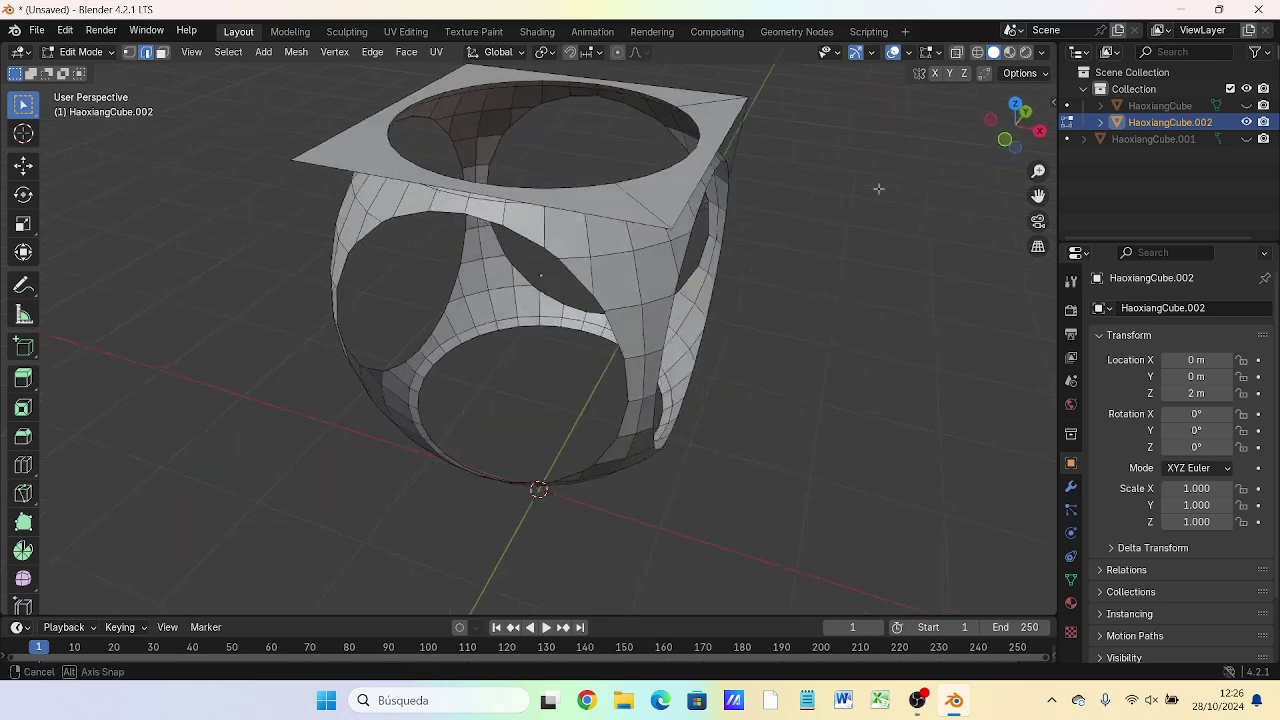
pyautogui.click(710, 154)
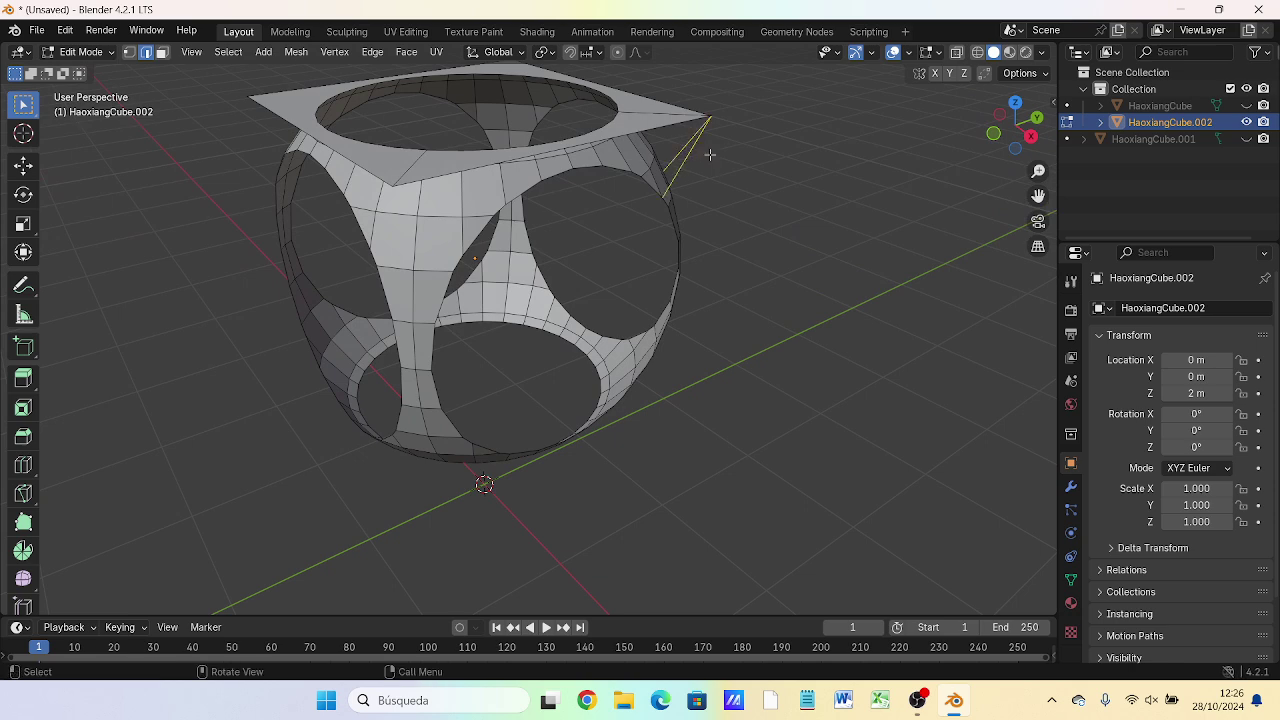
pyautogui.press('x')
pyautogui.click(761, 180)
pyautogui.moveTo(761, 178)
pyautogui.mouseDown(button='middle')
pyautogui.moveTo(578, 173)
pyautogui.moveTo(700, 219)
pyautogui.moveTo(714, 207)
pyautogui.mouseUp(button='middle')
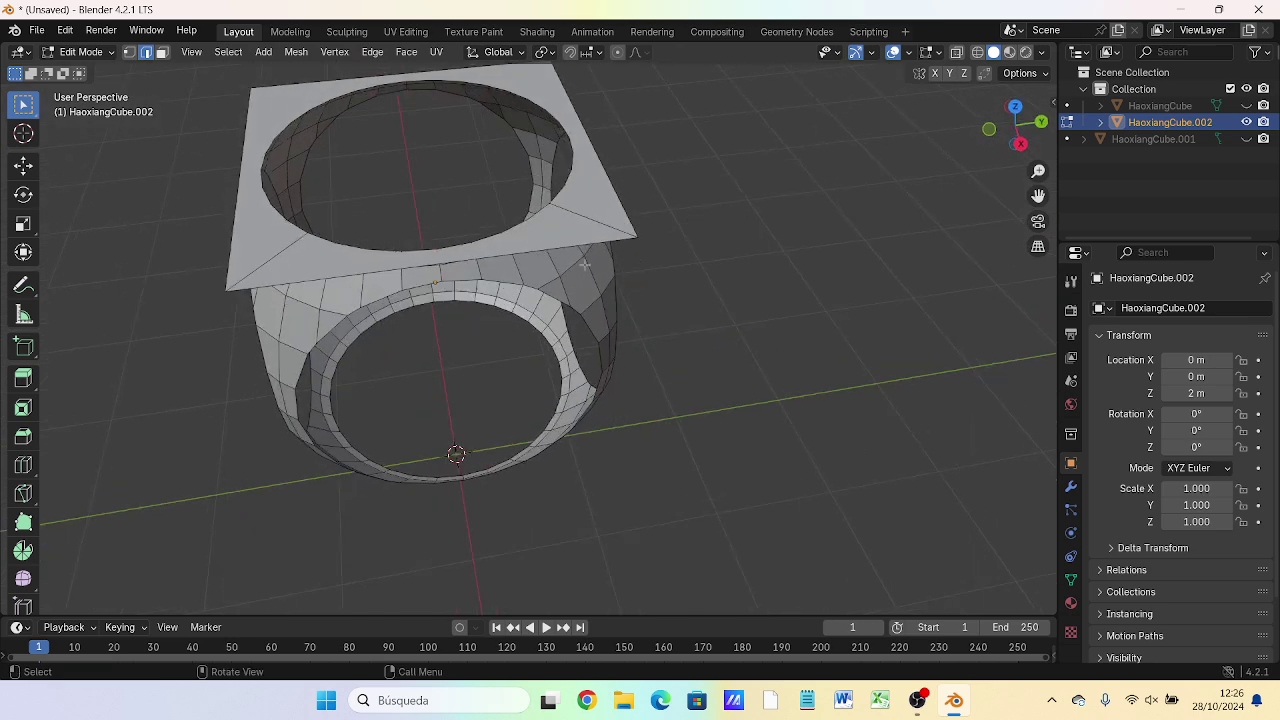
# - Switch to face select and select all faces of the square top plate
pyautogui.click(583, 186)
pyautogui.click(160, 53)
pyautogui.click(584, 206)
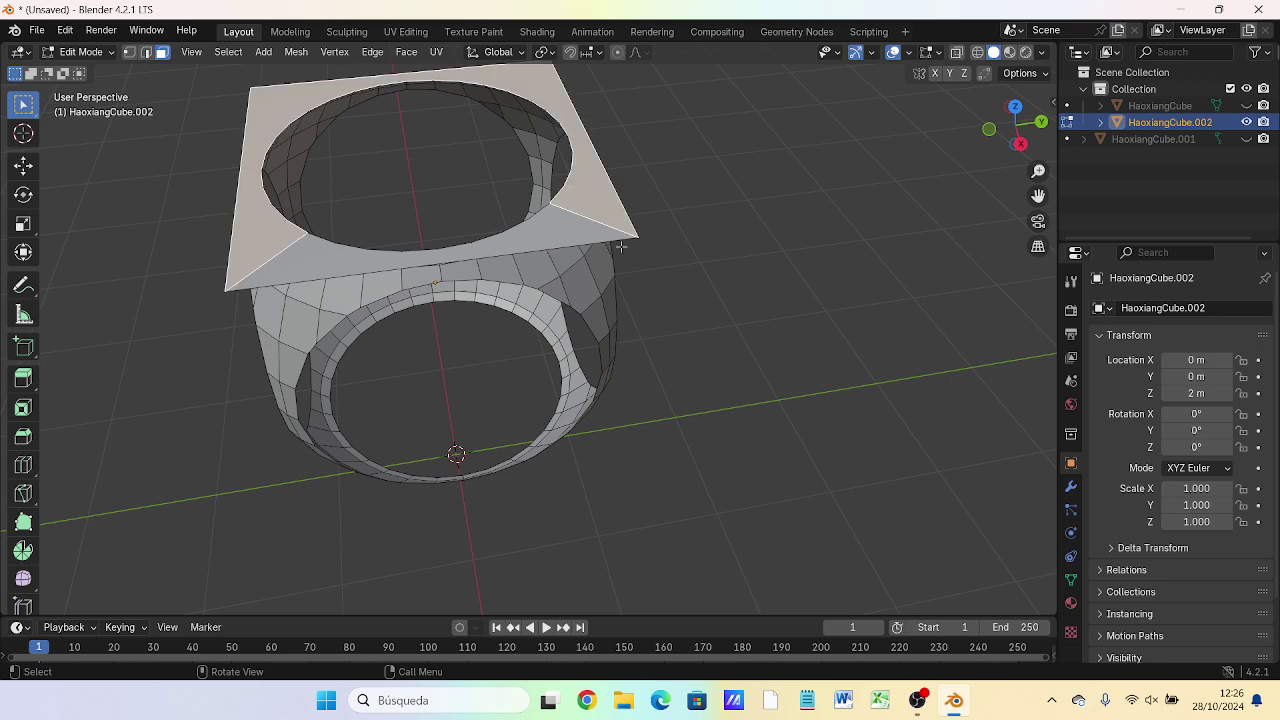
pyautogui.keyDown('shift'); pyautogui.click(560, 228); pyautogui.keyUp('shift')
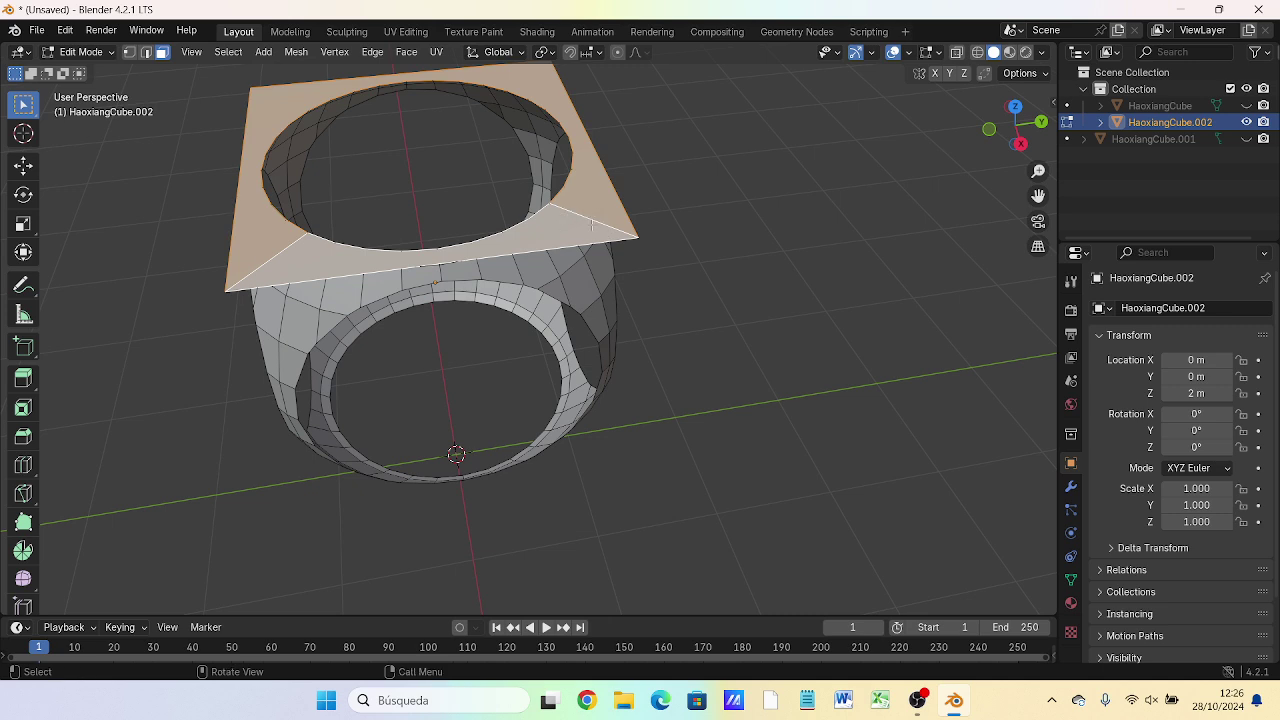
pyautogui.keyDown('shift'); pyautogui.click(582, 213); pyautogui.keyUp('shift')
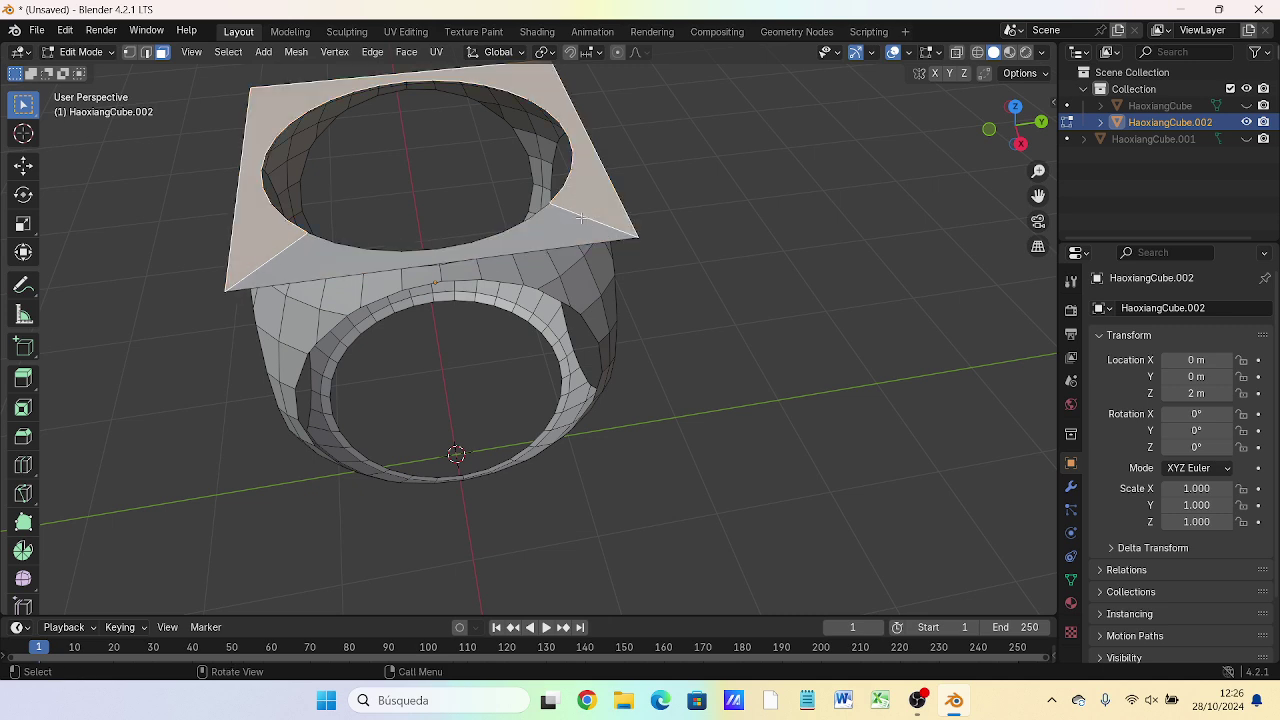
pyautogui.click(578, 218)
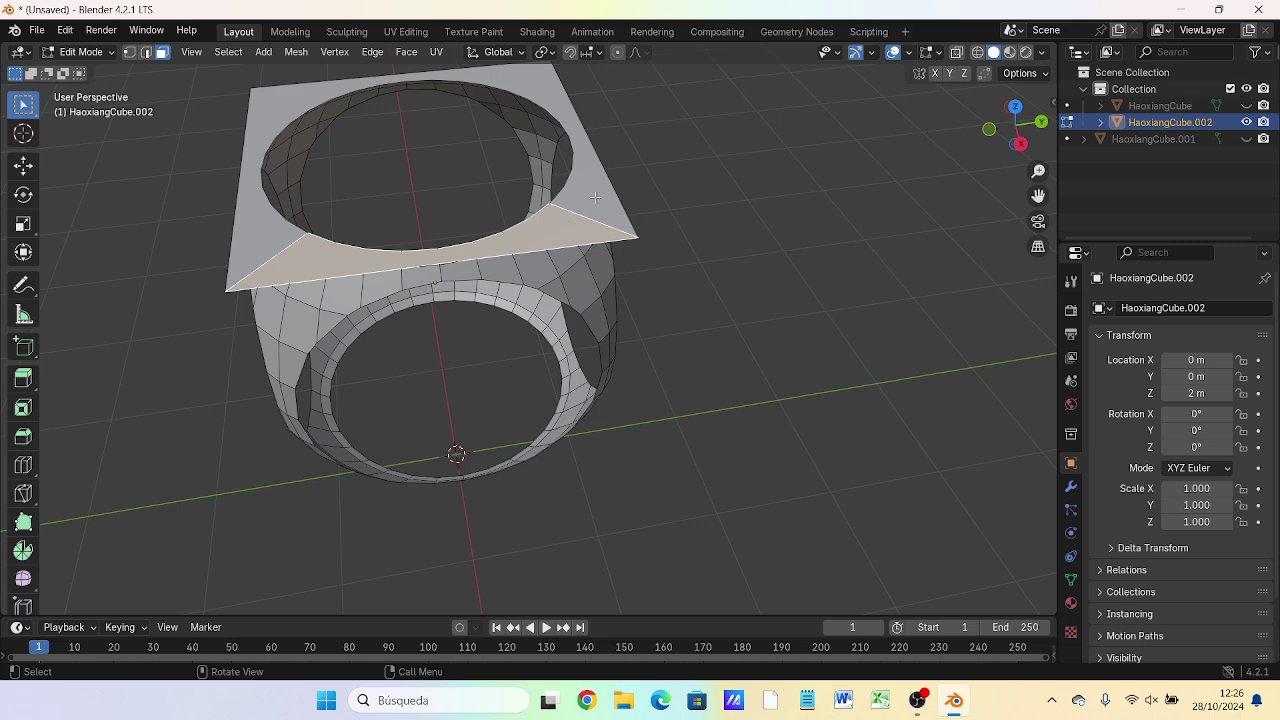
pyautogui.keyDown('shift'); pyautogui.click(595, 210); pyautogui.keyUp('shift')
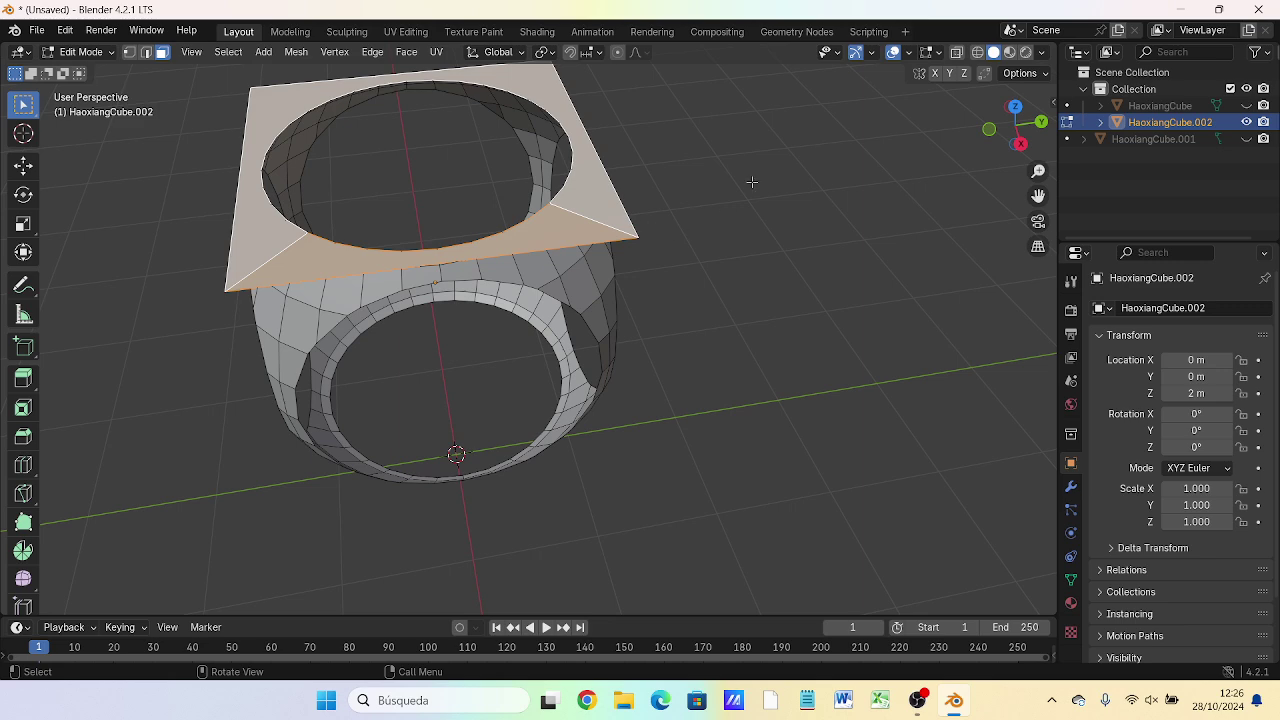
pyautogui.press('KP_7')
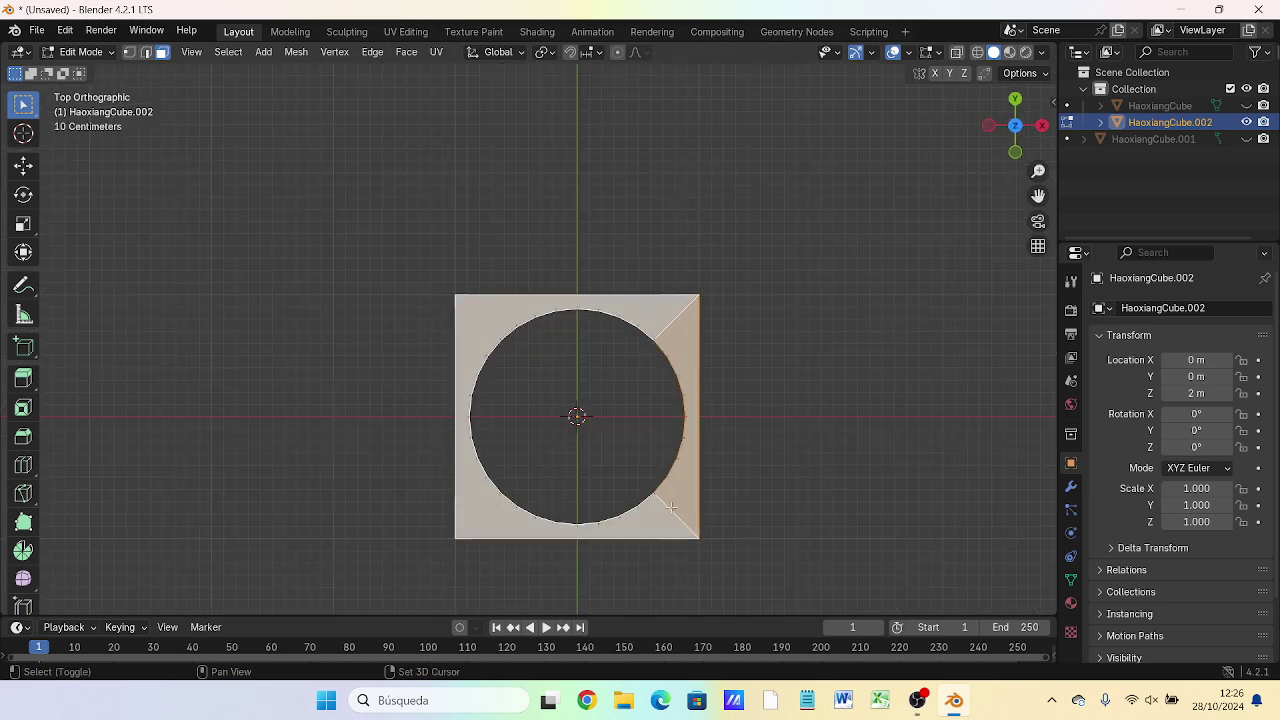
# - Inset the frame's top faces by 0.02279 m, then deselect everything
pyautogui.keyDown('shift'); pyautogui.moveTo(743, 477); pyautogui.dragTo(709, 373, button='middle'); pyautogui.keyUp('shift')
pyautogui.scroll(2, 709, 365)
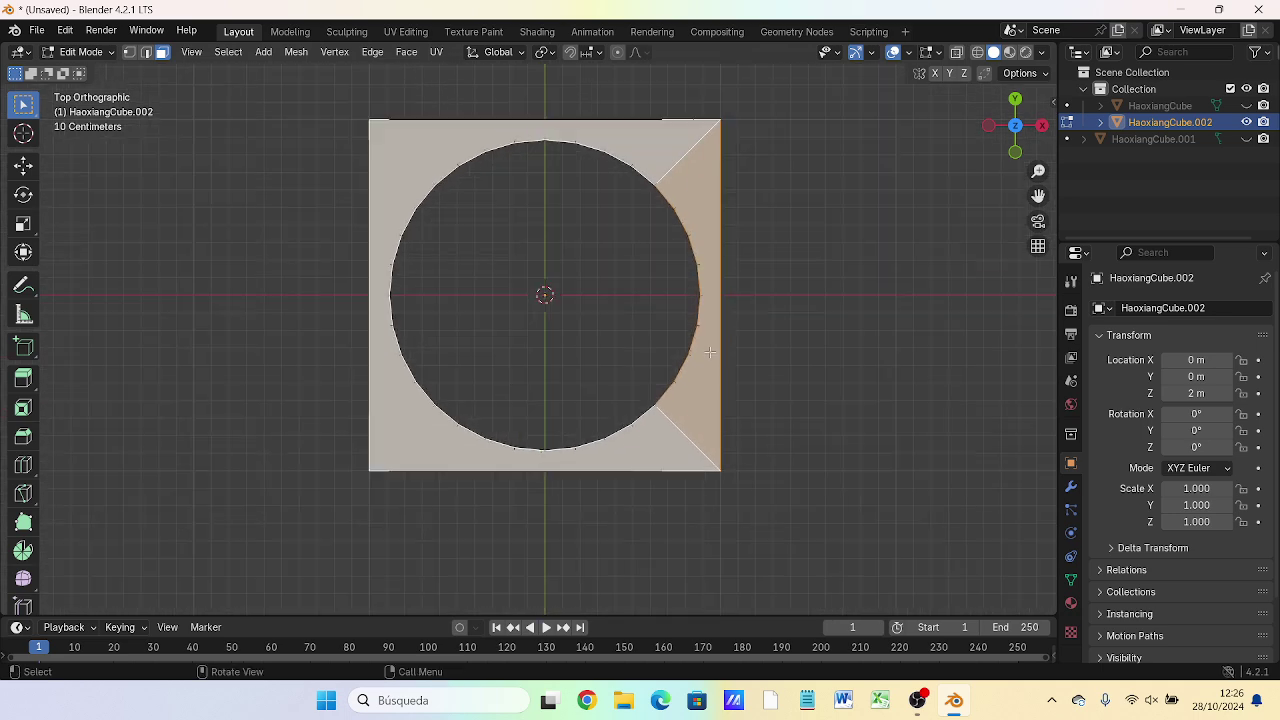
pyautogui.scroll(1, 709, 349)
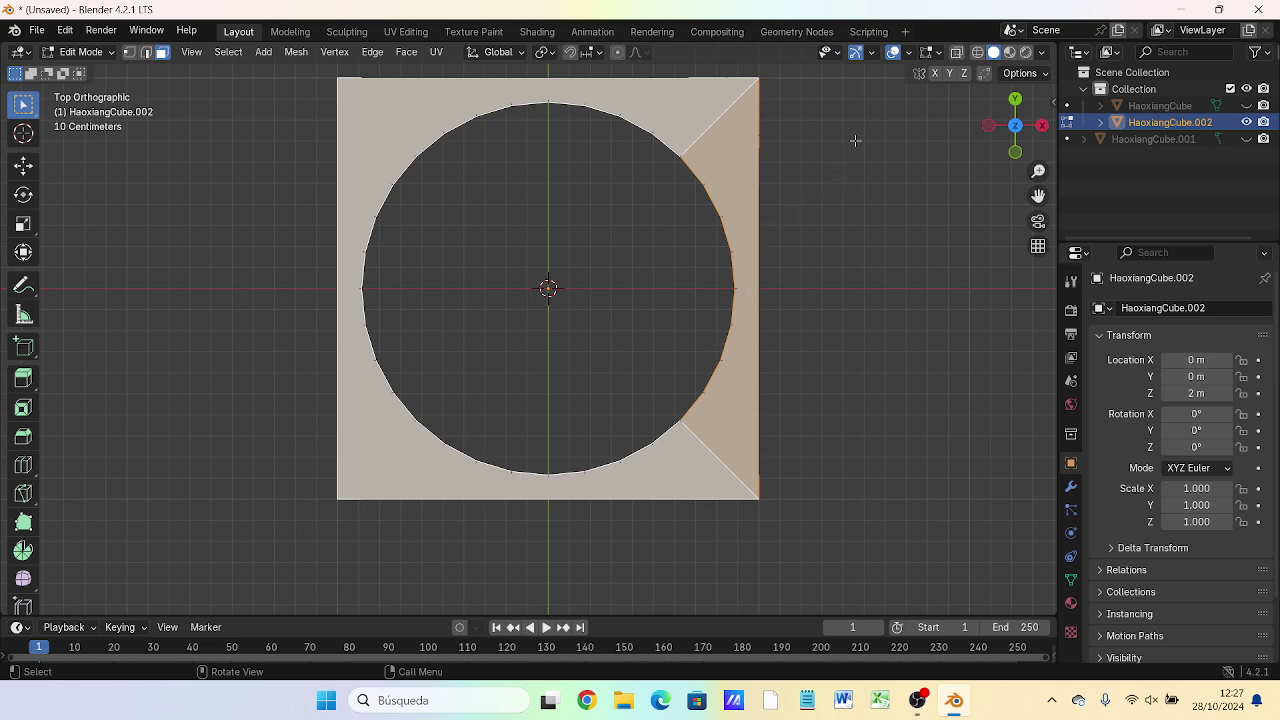
pyautogui.press('i')
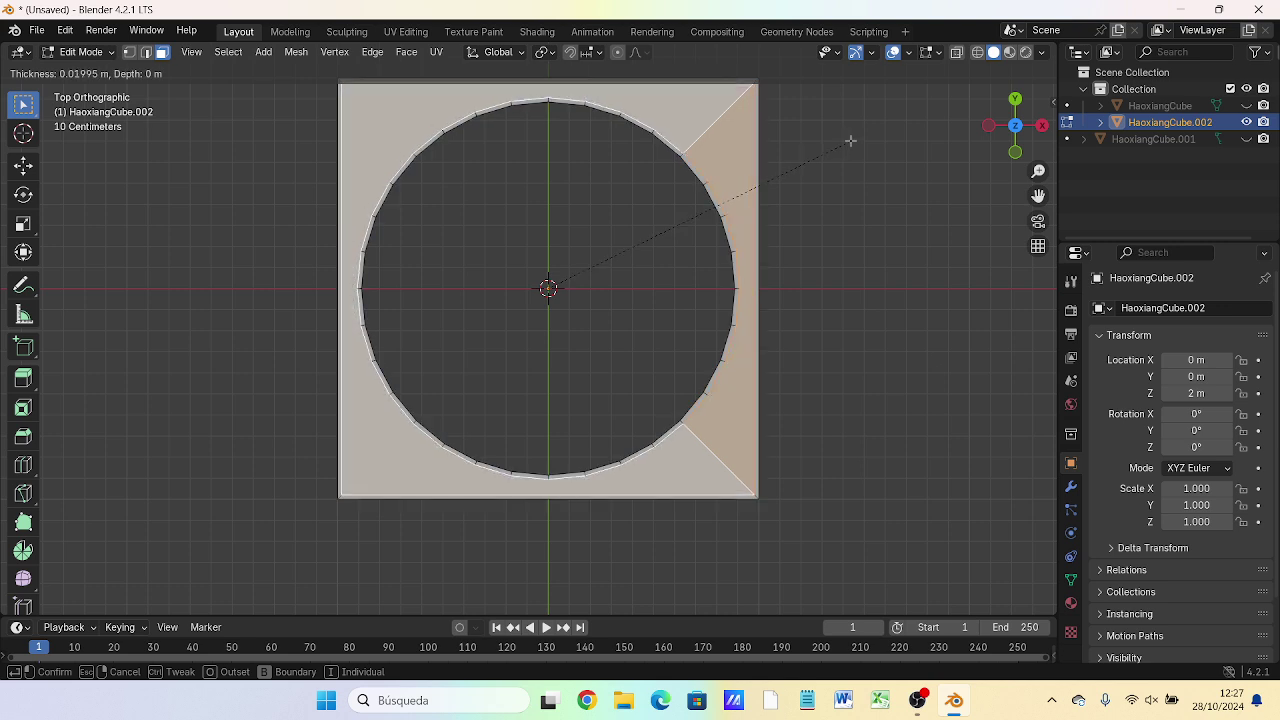
pyautogui.click(850, 140)
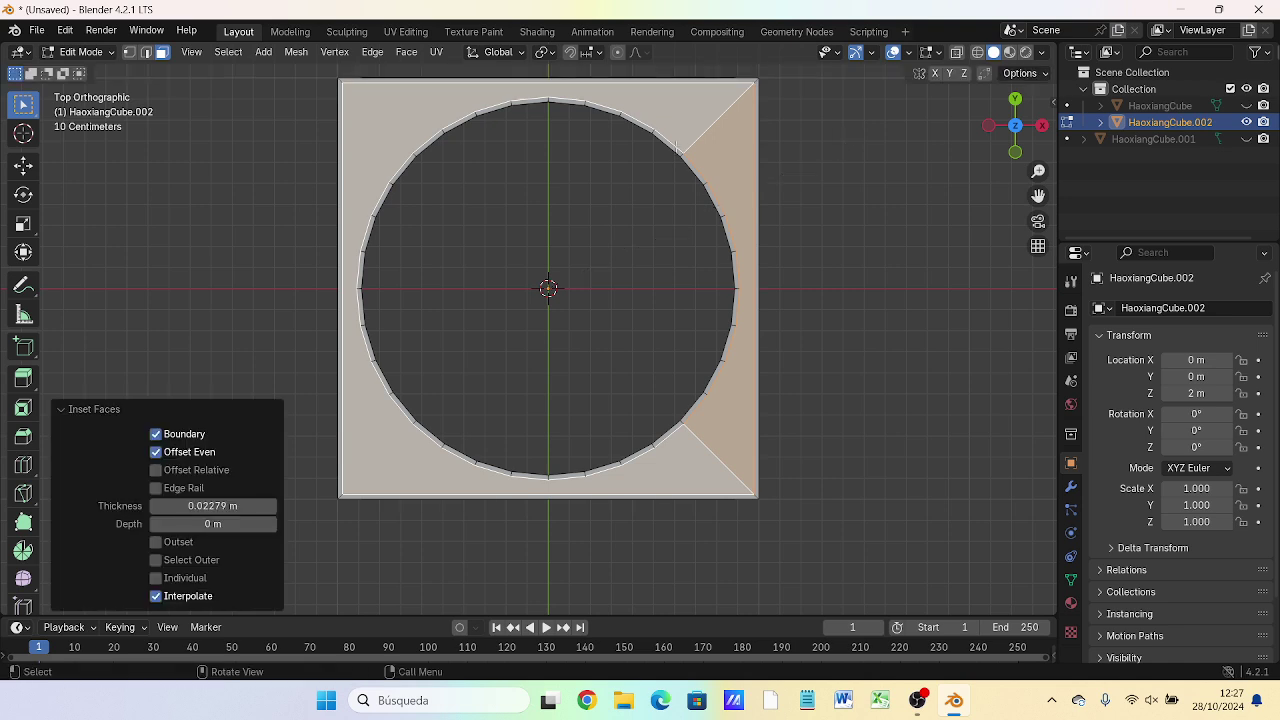
pyautogui.click(362, 76)
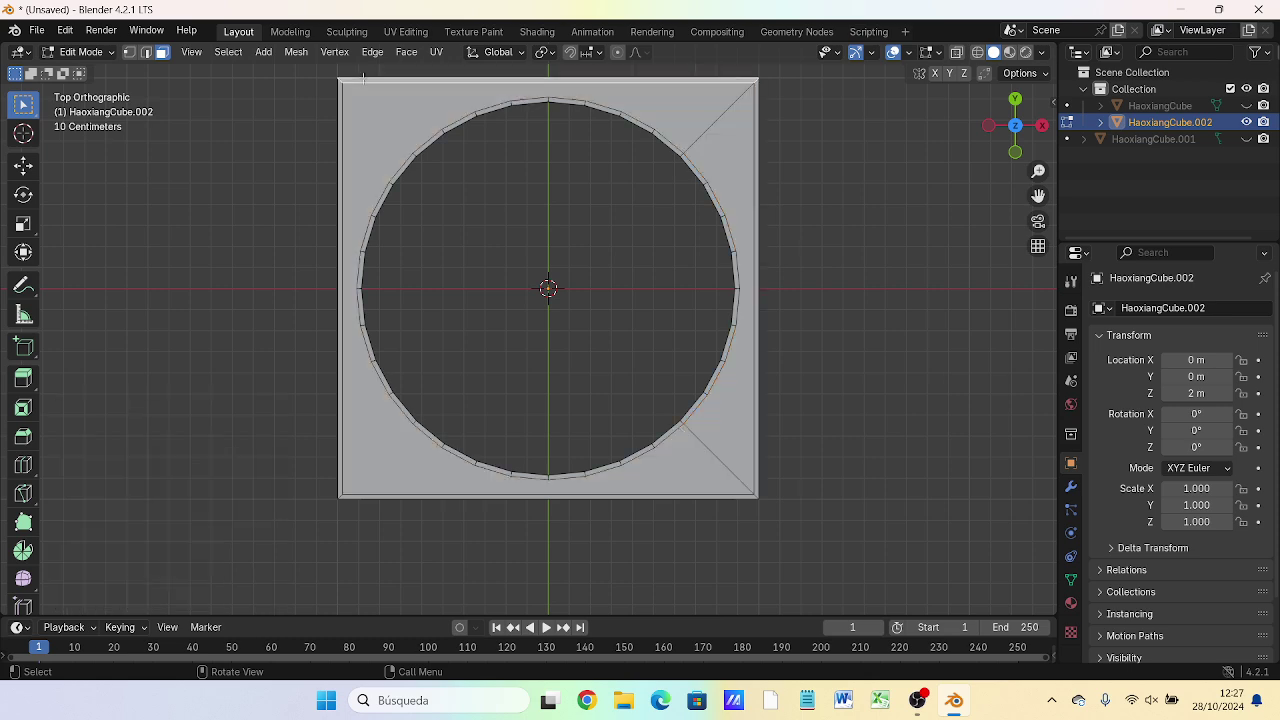
# - Select the top, bottom, left and right outer edges of the square frame
pyautogui.keyDown('shift'); pyautogui.click(339, 103); pyautogui.keyUp('shift')
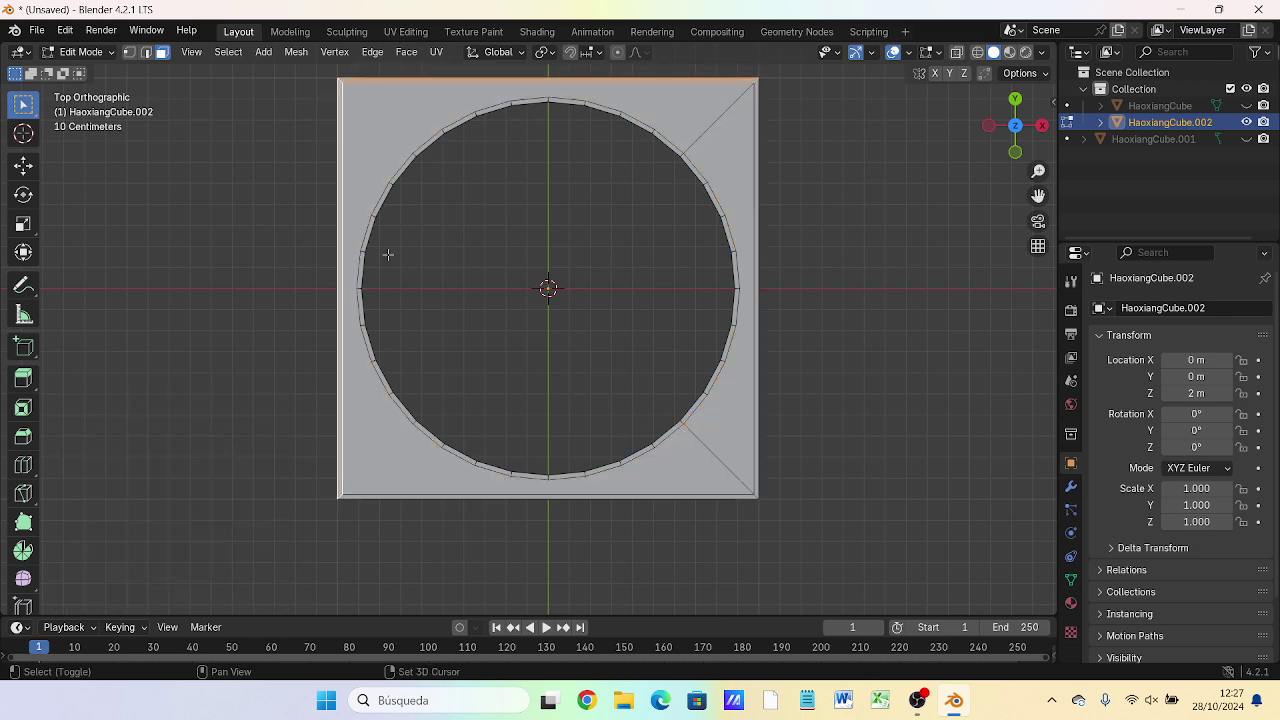
pyautogui.keyDown('shift'); pyautogui.click(378, 498); pyautogui.keyUp('shift')
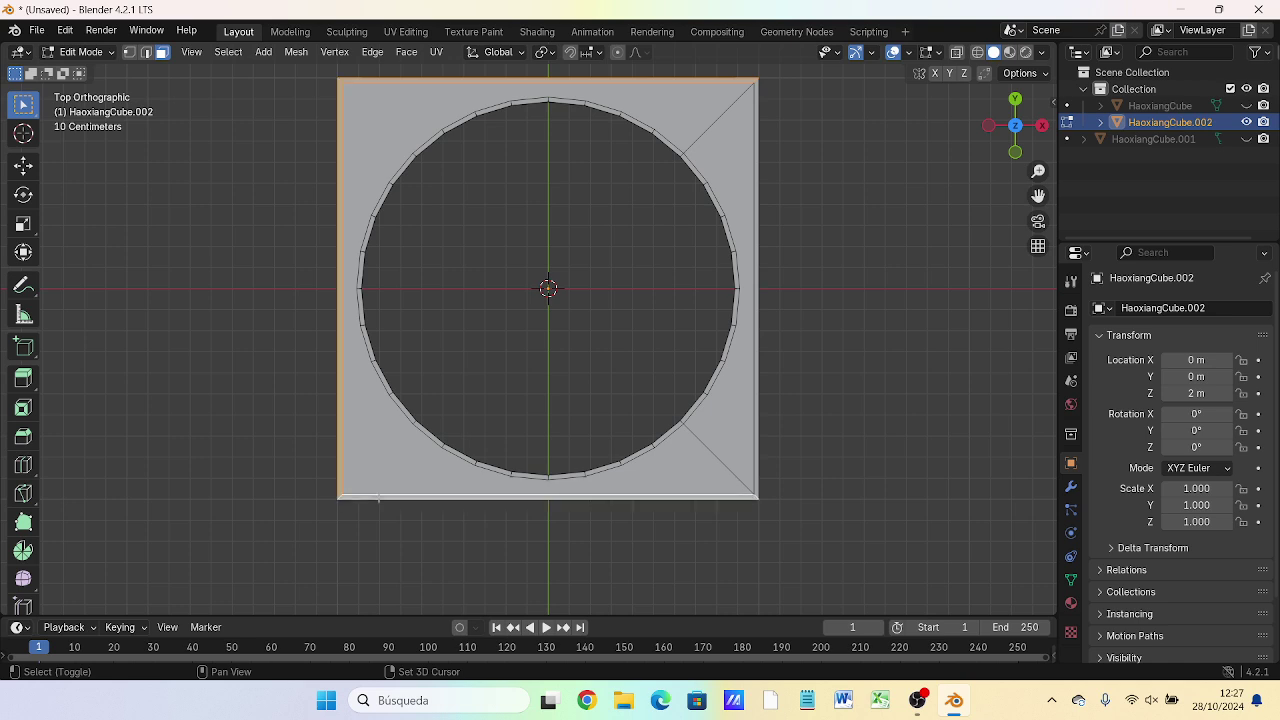
pyautogui.keyDown('shift'); pyautogui.click(756, 430); pyautogui.keyUp('shift')
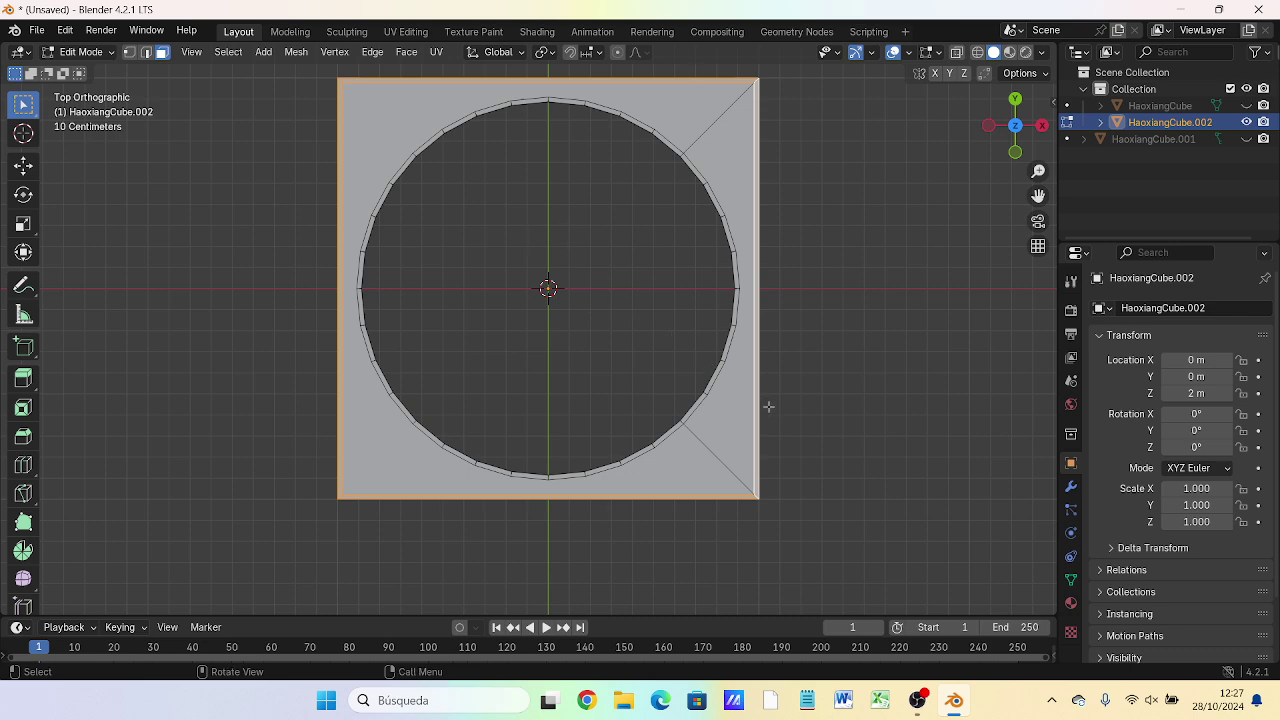
# - Extrude the frame's outer edges 0.10128 m up along the normal into a low rim
pyautogui.press('KP_1')
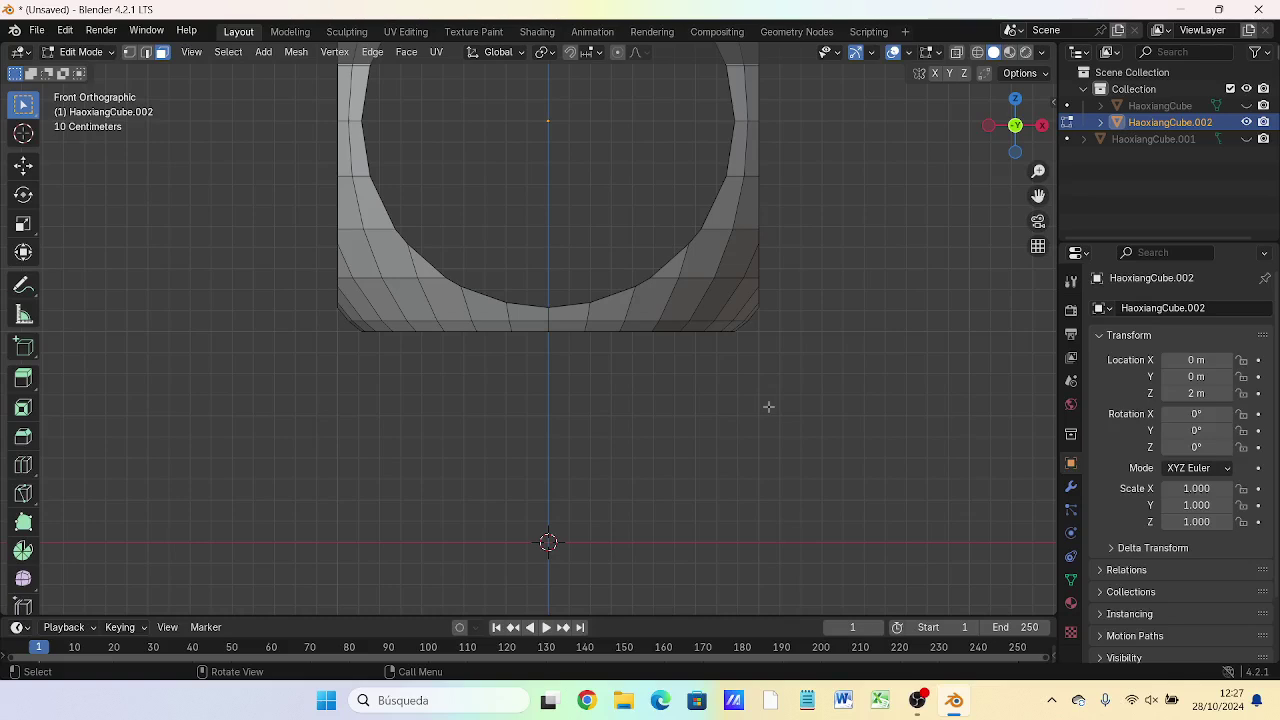
pyautogui.keyDown('shift'); pyautogui.moveTo(771, 234); pyautogui.dragTo(826, 545, button='middle'); pyautogui.keyUp('shift')
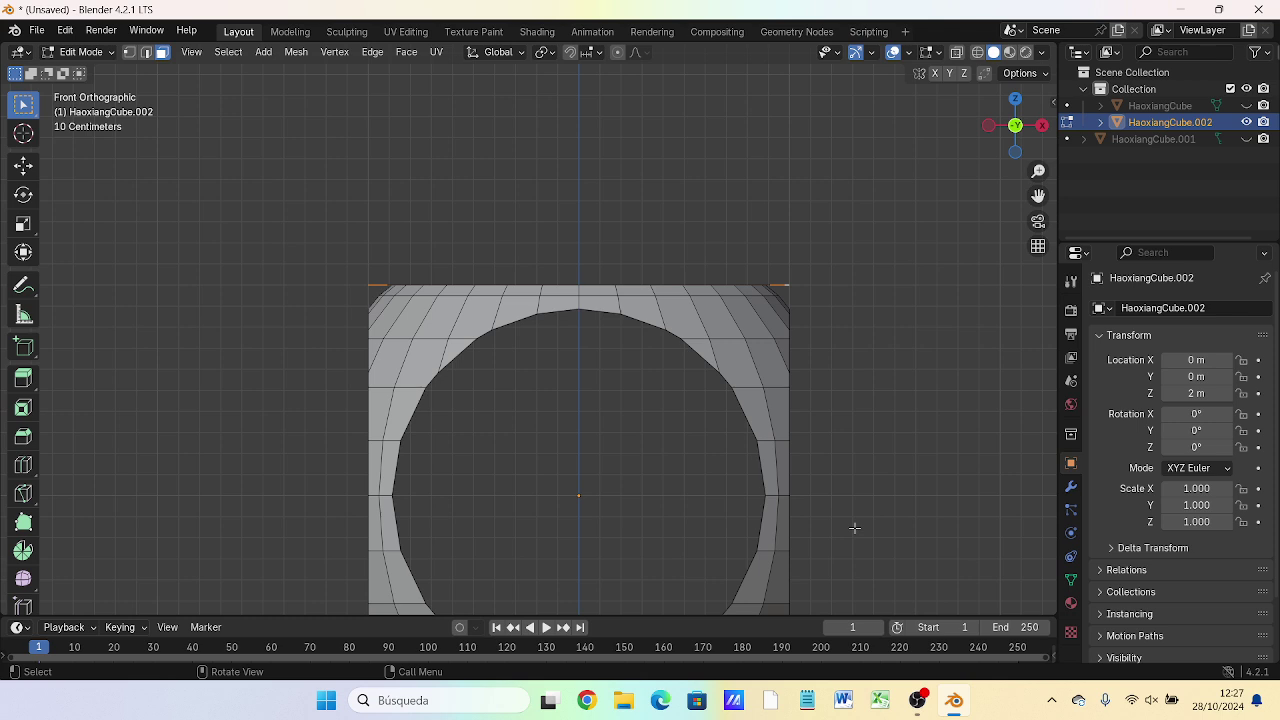
pyautogui.press('e')
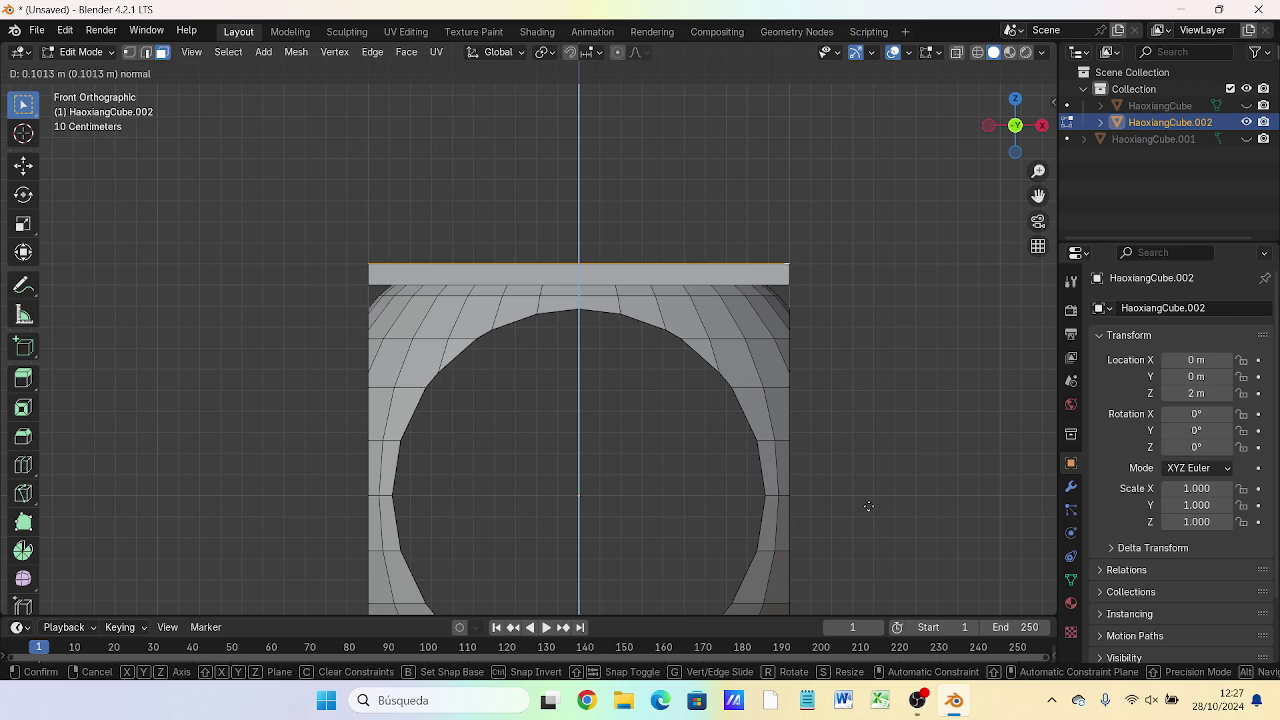
pyautogui.click(868, 506)
pyautogui.moveTo(877, 531)
pyautogui.mouseDown(button='middle')
pyautogui.moveTo(568, 614)
pyautogui.moveTo(709, 600)
pyautogui.mouseUp(button='middle')
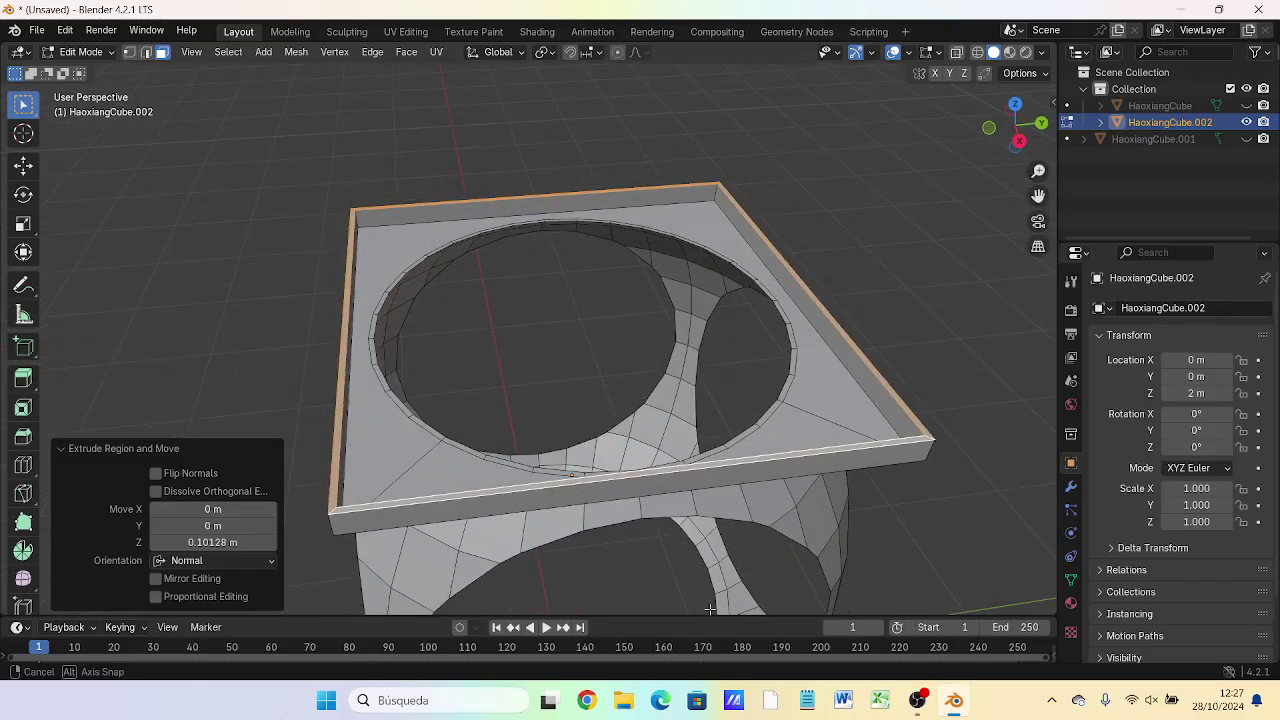
# - Clear the selection and begin picking edges on the circular hole's rim
pyautogui.click(414, 264)
pyautogui.hotkey('alt', 'a')
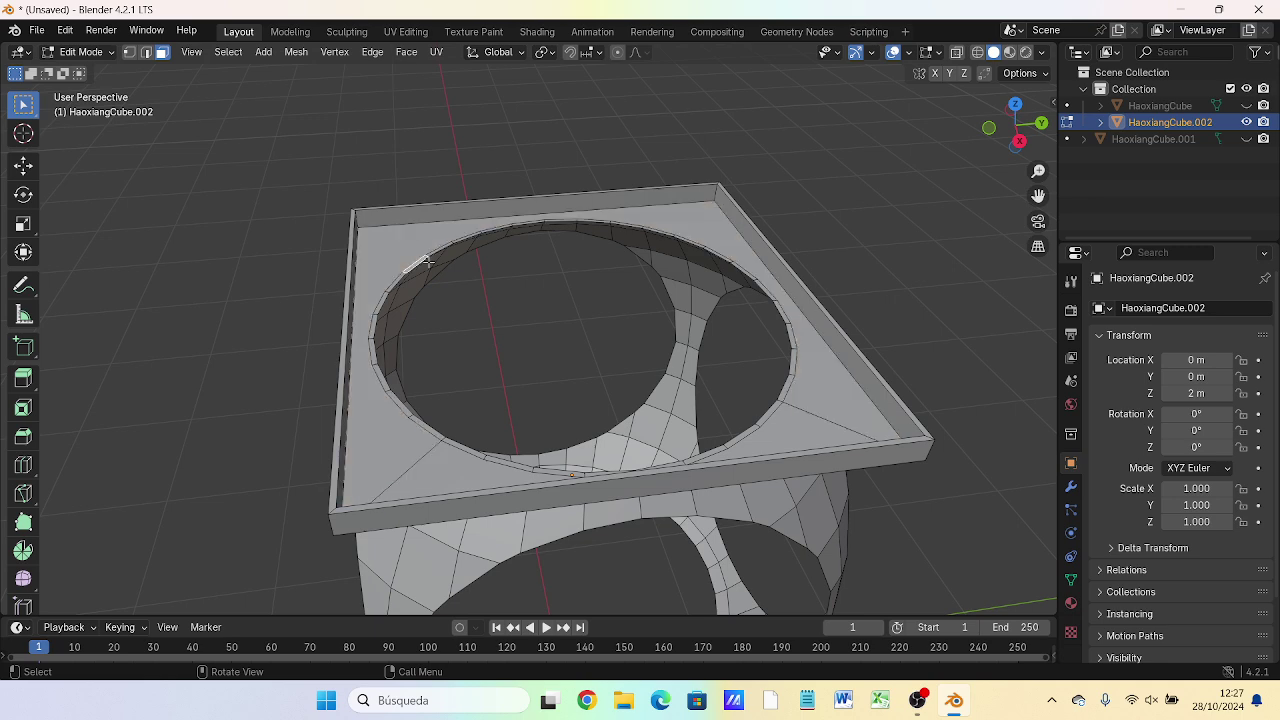
pyautogui.scroll(2, 428, 278)
pyautogui.scroll(2, 428, 279)
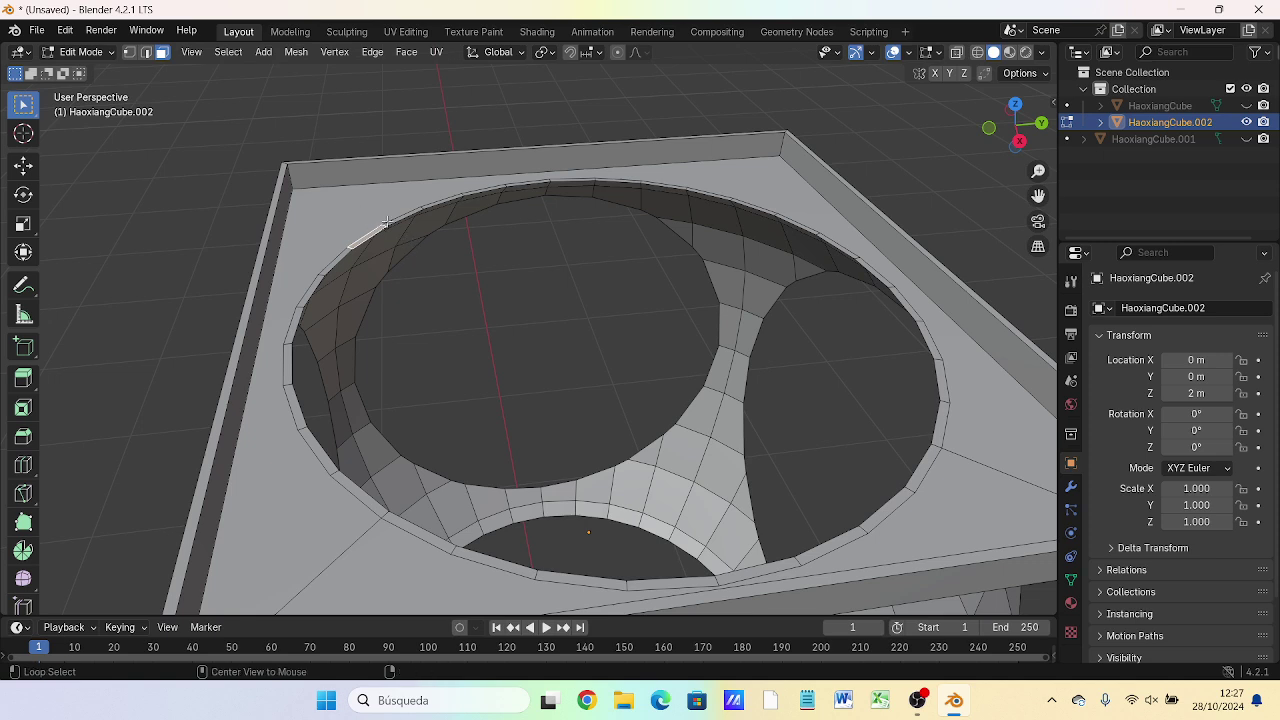
pyautogui.keyDown('alt'); pyautogui.click(392, 218); pyautogui.keyUp('alt')
pyautogui.click(372, 228)
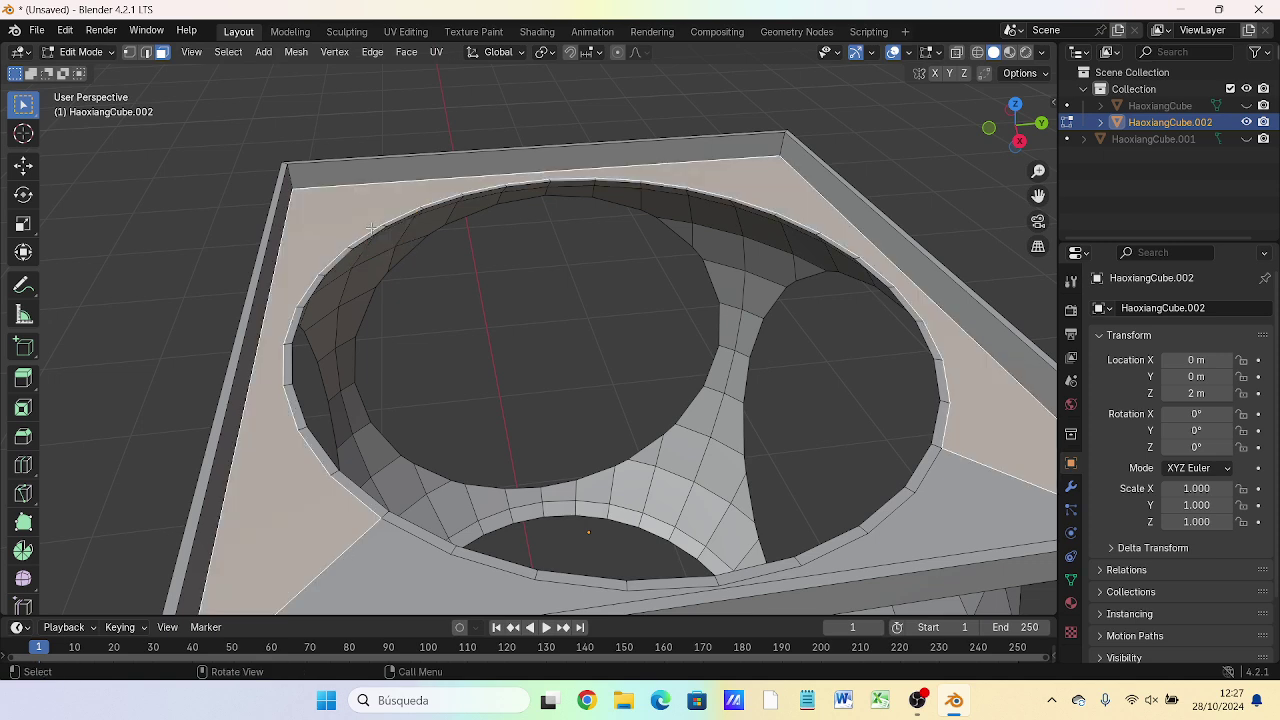
pyautogui.hotkey('alt', 'a')
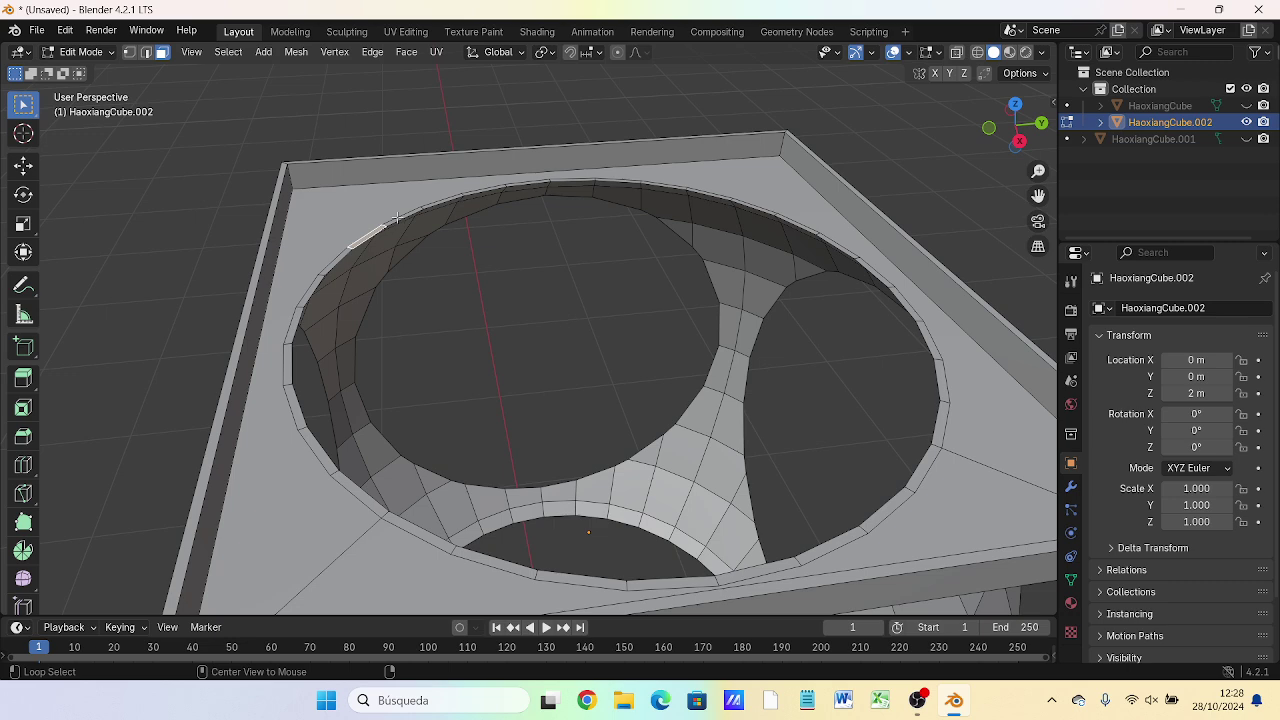
pyautogui.keyDown('alt'); pyautogui.click(400, 218); pyautogui.keyUp('alt')
pyautogui.click(370, 233)
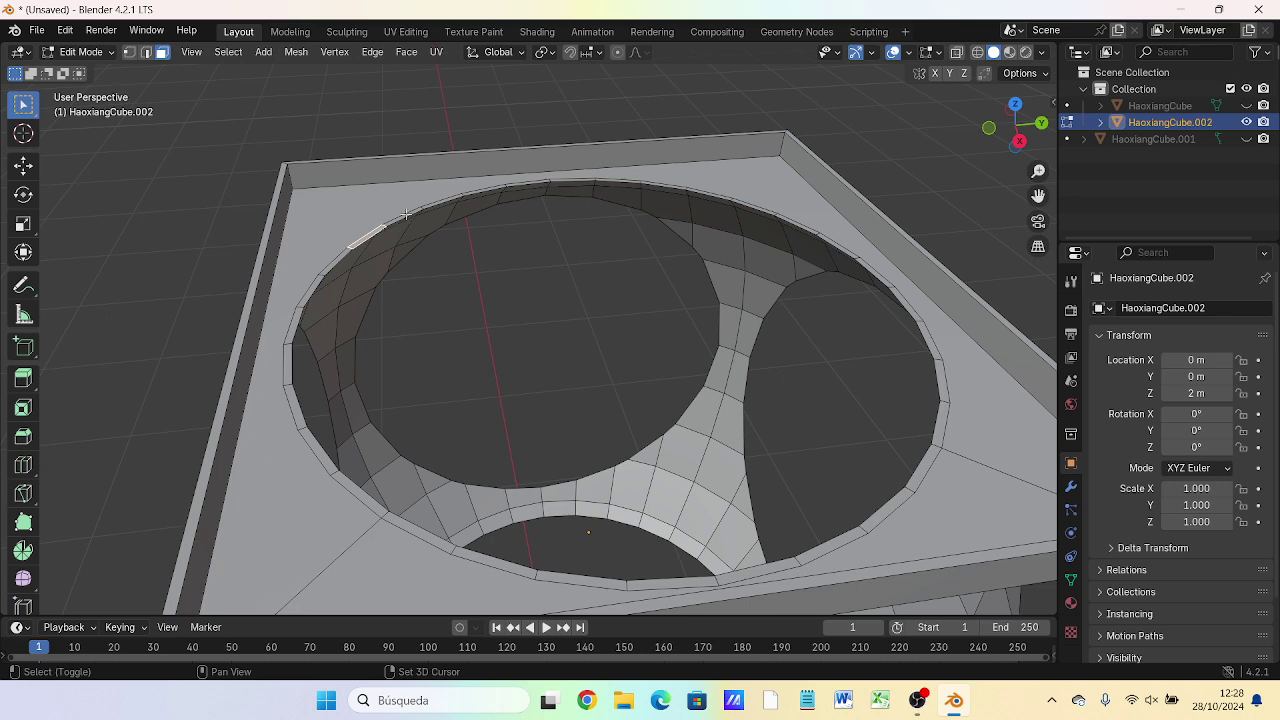
pyautogui.moveTo(465, 200)
pyautogui.mouseDown(button='middle')
pyautogui.moveTo(461, 237)
pyautogui.moveTo(446, 162)
pyautogui.mouseUp(button='middle')
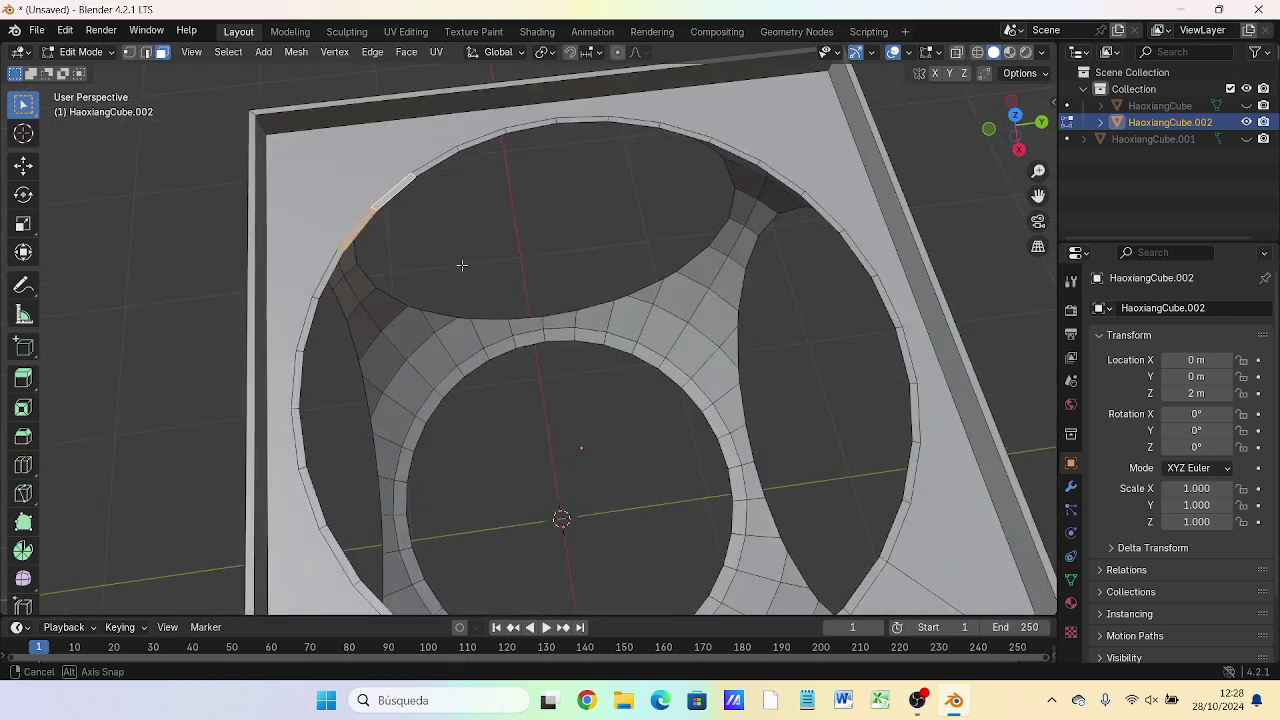
pyautogui.keyDown('shift'); pyautogui.click(447, 157); pyautogui.keyUp('shift')
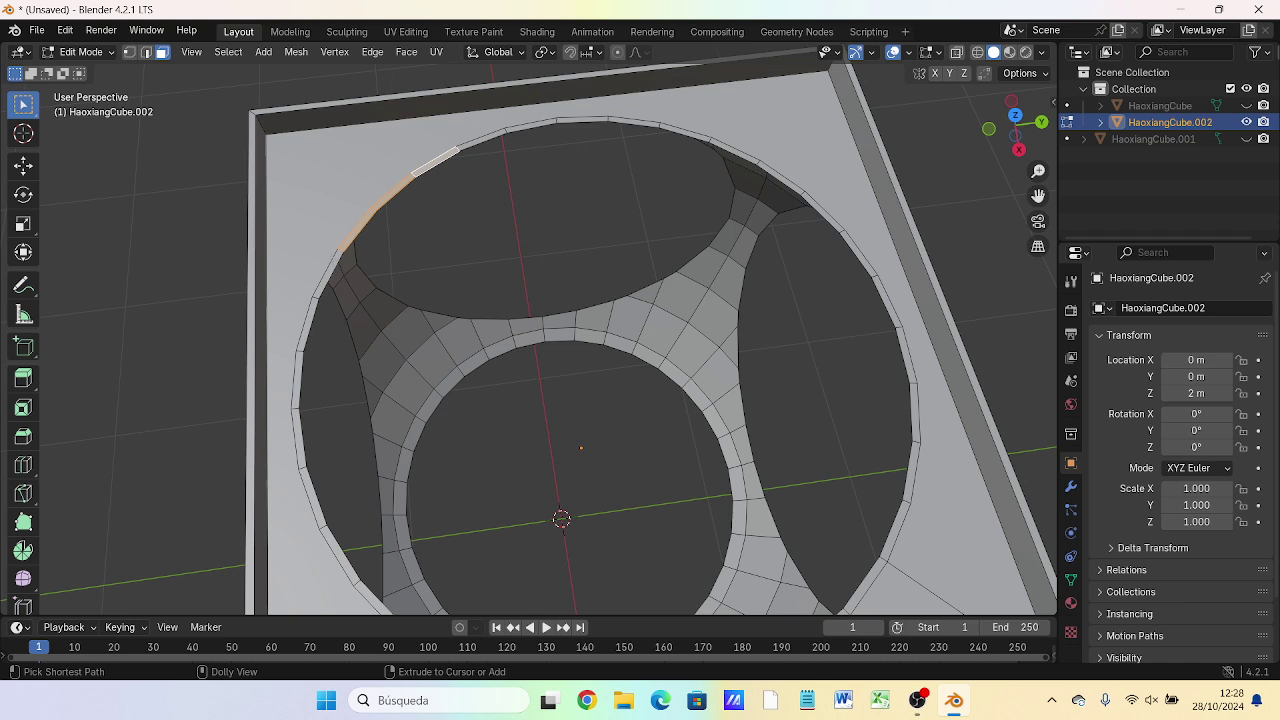
pyautogui.keyDown('ctrl'); pyautogui.click(326, 272); pyautogui.keyUp('ctrl')
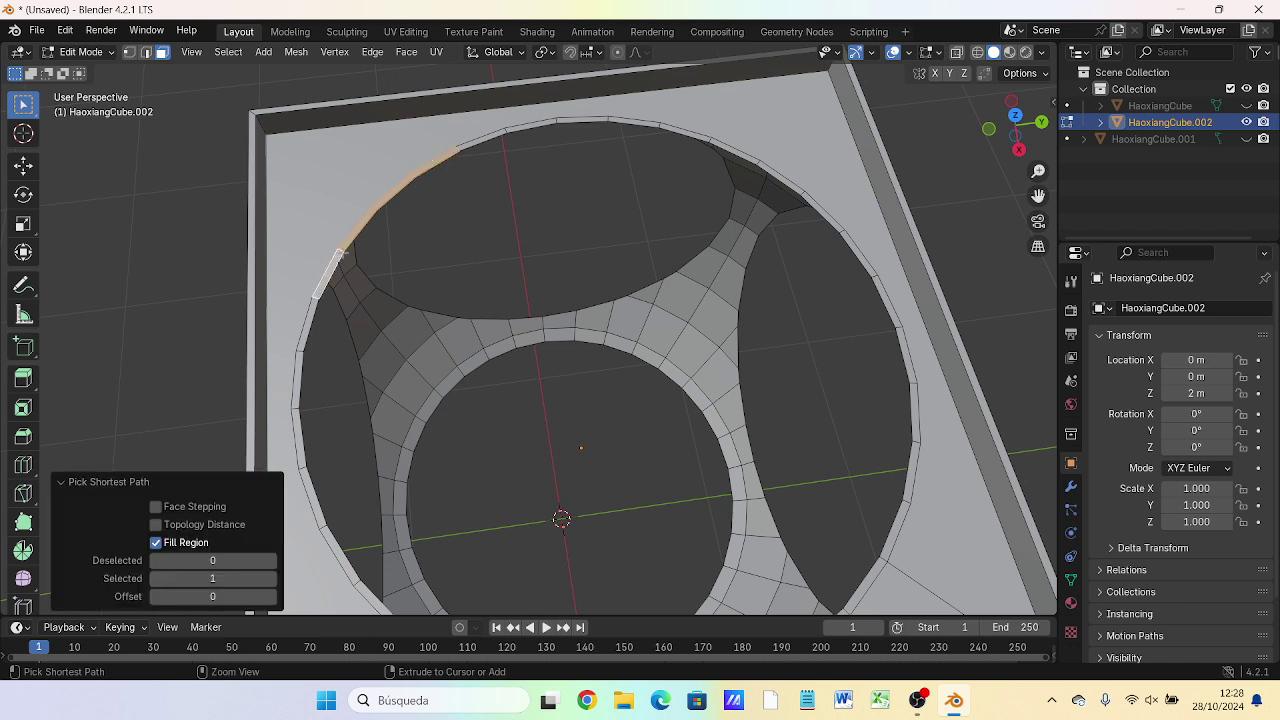
pyautogui.keyDown('ctrl'); pyautogui.click(482, 139); pyautogui.keyUp('ctrl')
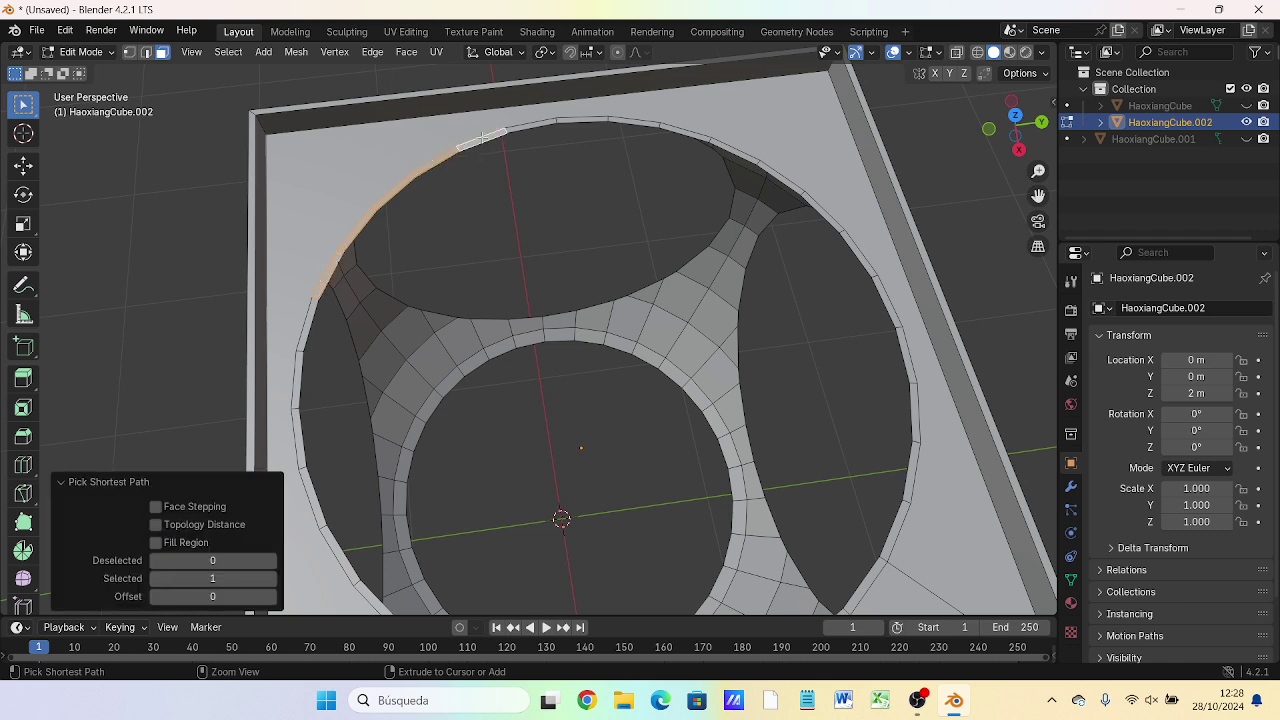
# - Extend the rim edge selection across the top and right side of the hole
pyautogui.keyDown('ctrl'); pyautogui.click(545, 127); pyautogui.keyUp('ctrl')
pyautogui.keyDown('ctrl'); pyautogui.click(583, 120); pyautogui.keyUp('ctrl')
pyautogui.keyDown('ctrl'); pyautogui.click(635, 121); pyautogui.keyUp('ctrl')
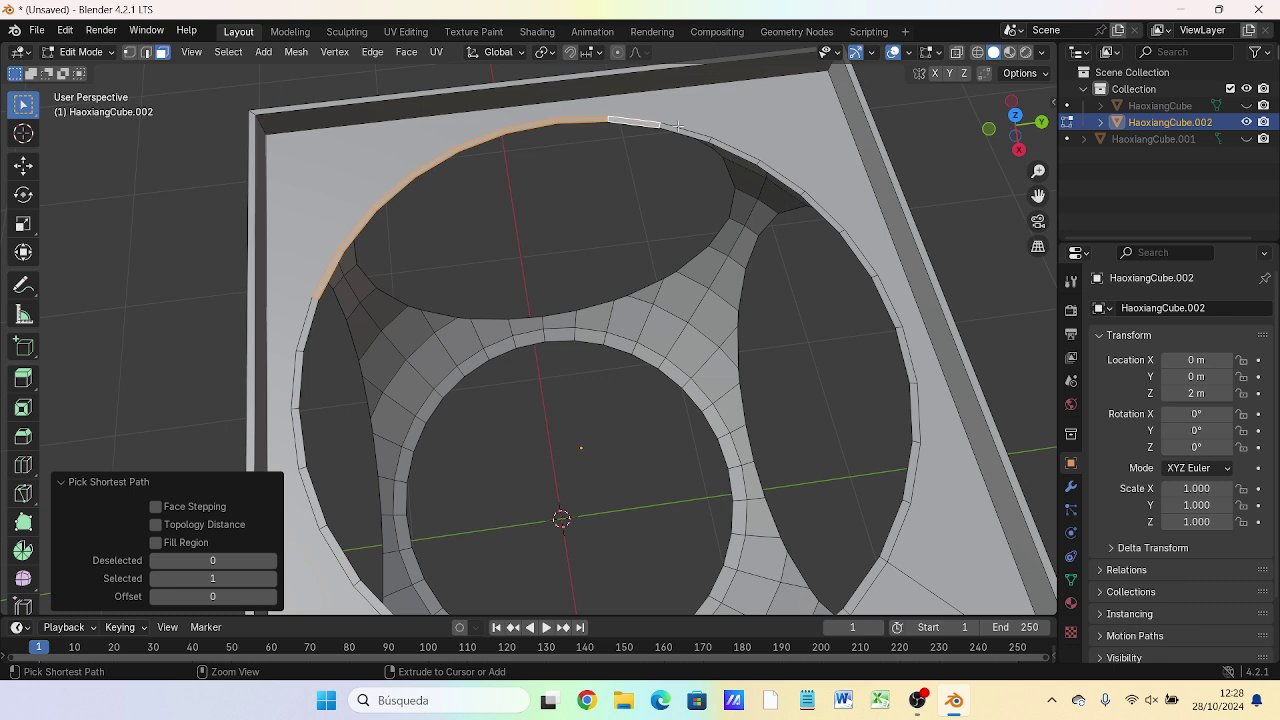
pyautogui.keyDown('ctrl'); pyautogui.click(695, 135); pyautogui.keyUp('ctrl')
pyautogui.keyDown('ctrl'); pyautogui.click(740, 152); pyautogui.keyUp('ctrl')
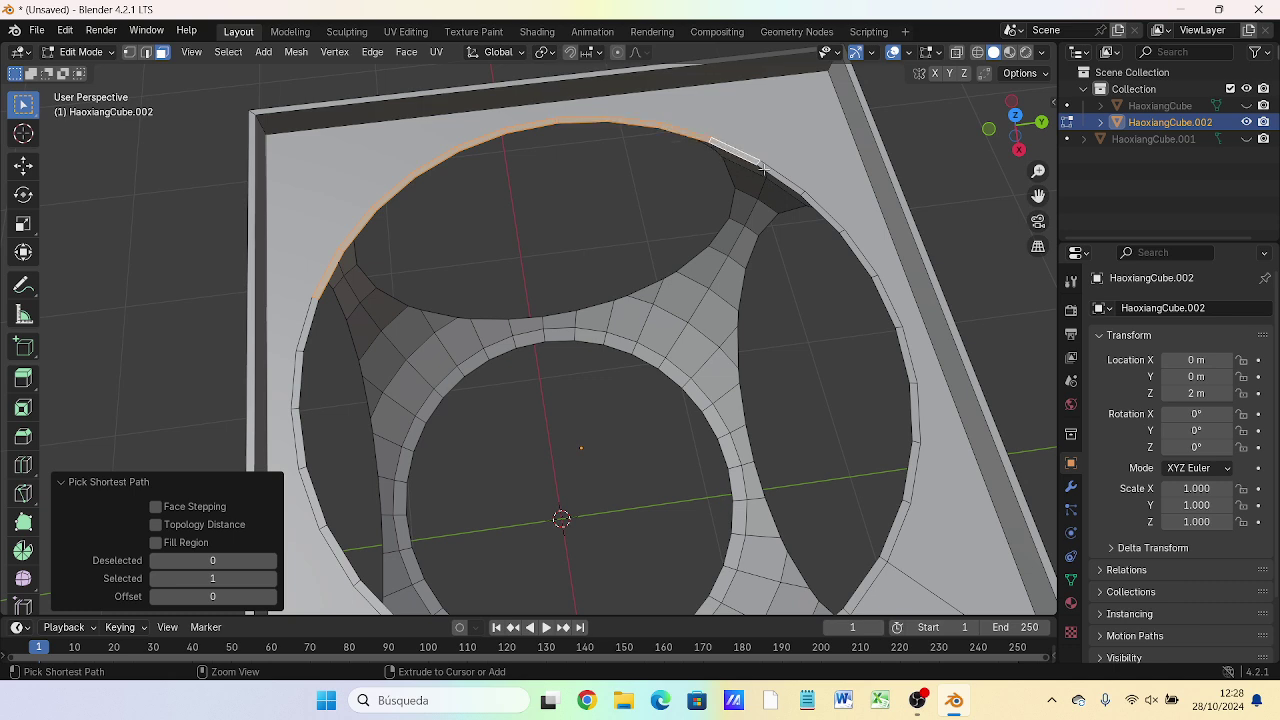
pyautogui.keyDown('ctrl'); pyautogui.click(769, 172); pyautogui.keyUp('ctrl')
pyautogui.keyDown('ctrl'); pyautogui.click(822, 210); pyautogui.keyUp('ctrl')
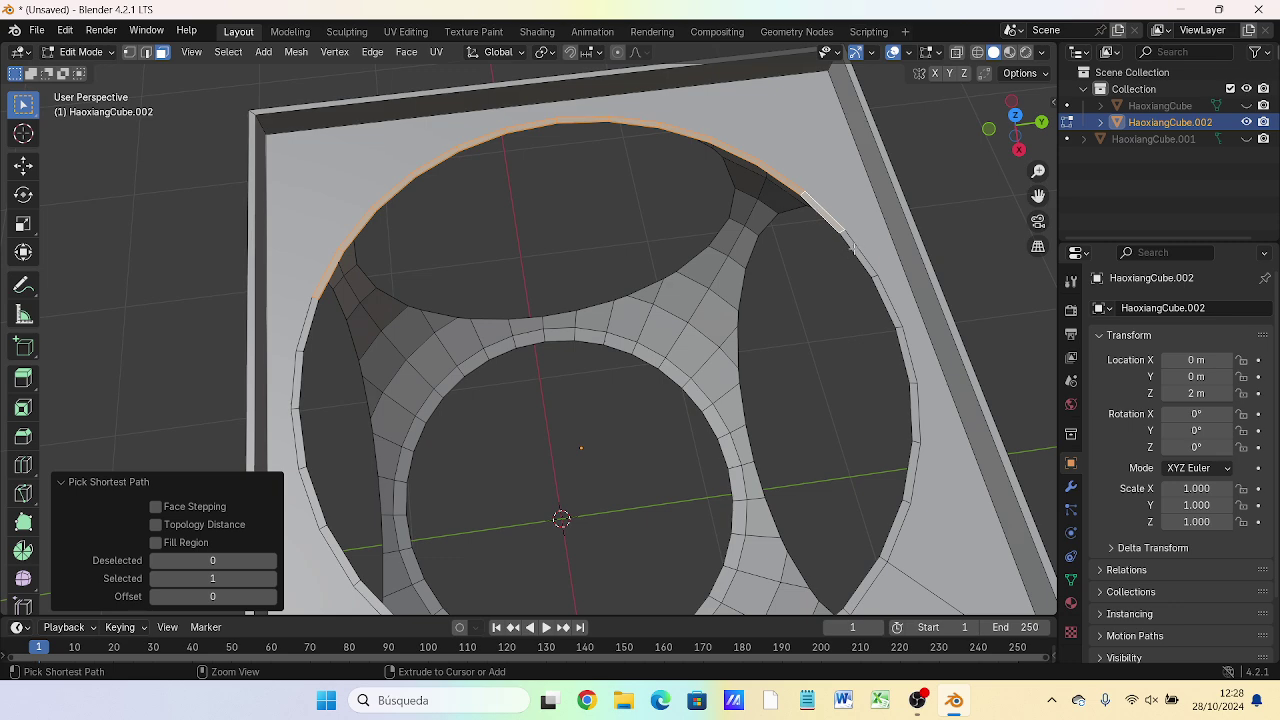
pyautogui.keyDown('ctrl'); pyautogui.click(852, 250); pyautogui.keyUp('ctrl')
pyautogui.keyDown('ctrl'); pyautogui.click(880, 298); pyautogui.keyUp('ctrl')
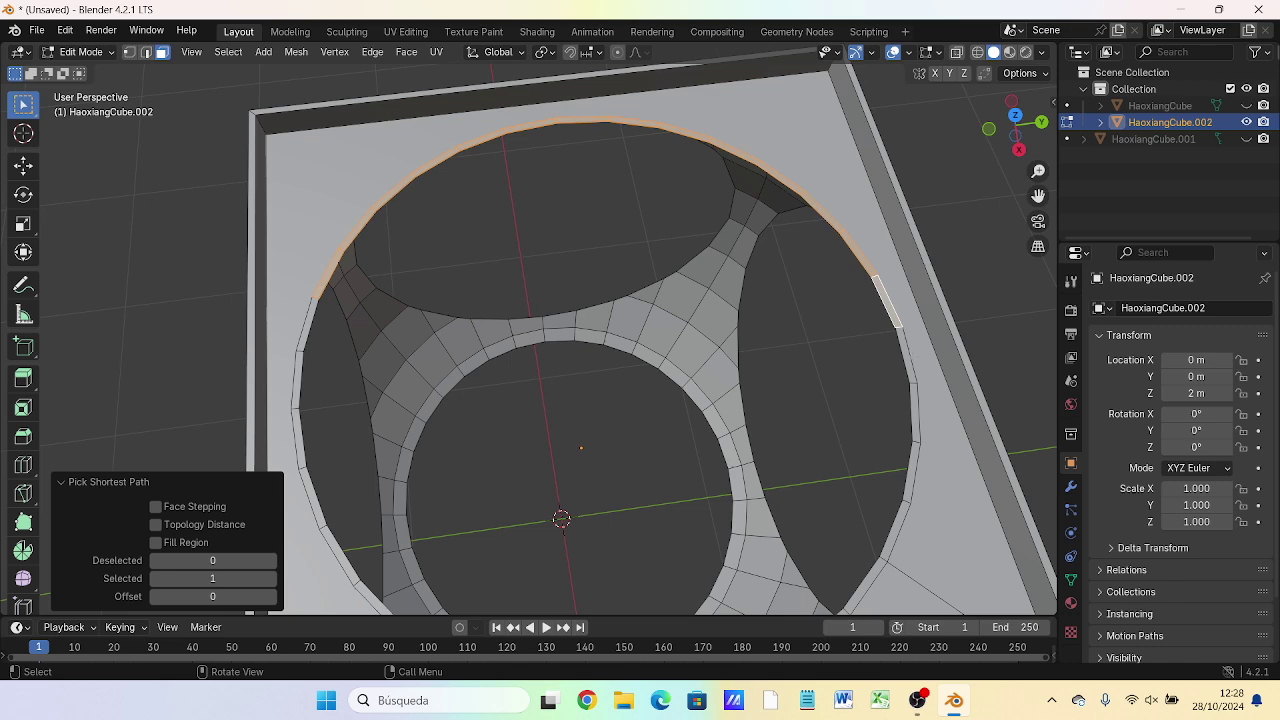
pyautogui.moveTo(880, 298); pyautogui.dragTo(1030, 350, button='middle')
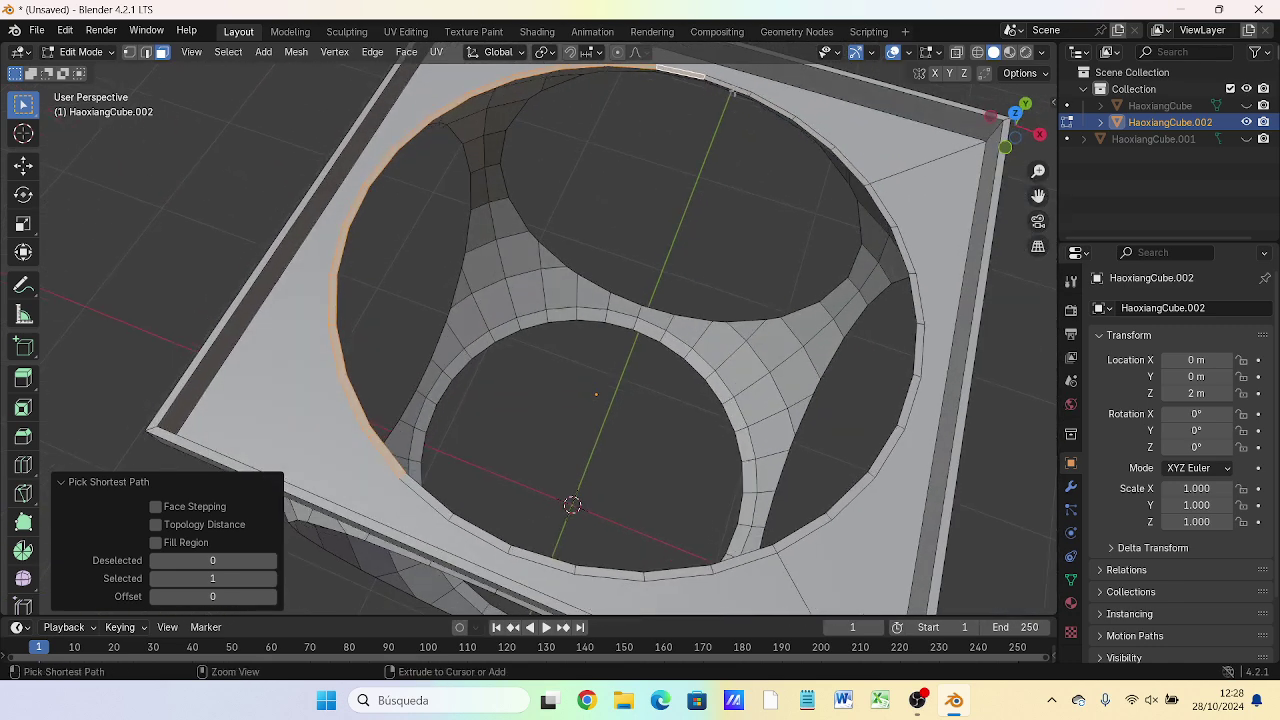
pyautogui.keyDown('ctrl'); pyautogui.click(734, 89); pyautogui.keyUp('ctrl')
pyautogui.keyDown('ctrl'); pyautogui.click(814, 132); pyautogui.keyUp('ctrl')
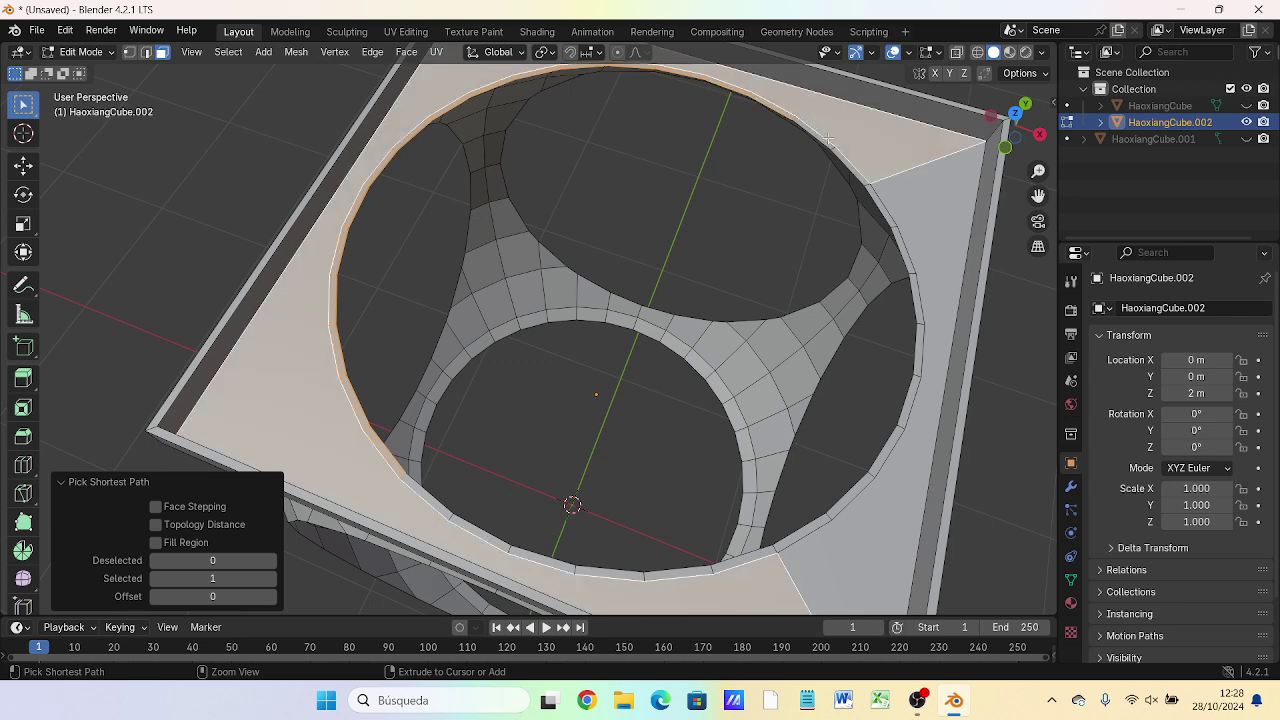
pyautogui.keyDown('ctrl'); pyautogui.click(826, 136); pyautogui.keyUp('ctrl')
pyautogui.keyDown('ctrl'); pyautogui.click(810, 130); pyautogui.keyUp('ctrl')
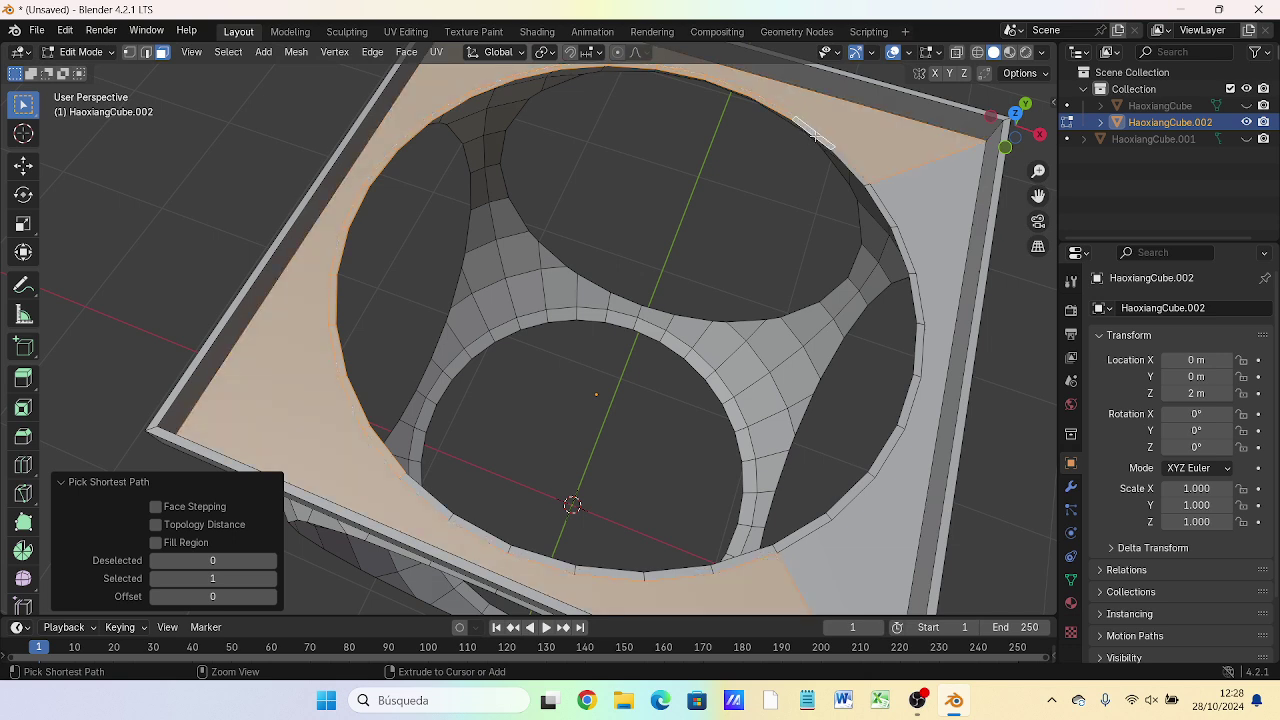
pyautogui.keyDown('ctrl'); pyautogui.click(830, 132); pyautogui.keyUp('ctrl')
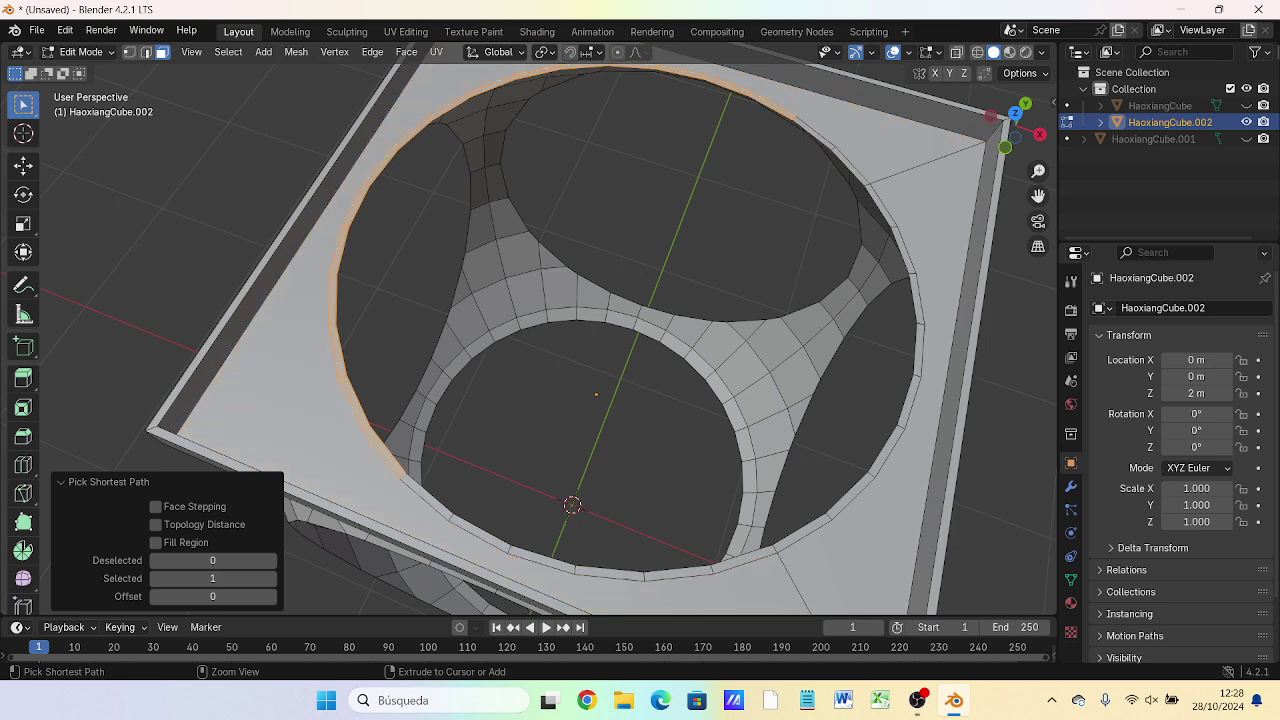
pyautogui.keyDown('ctrl'); pyautogui.click(819, 142); pyautogui.keyUp('ctrl')
pyautogui.keyDown('ctrl'); pyautogui.click(845, 146); pyautogui.keyUp('ctrl')
pyautogui.click(803, 128)
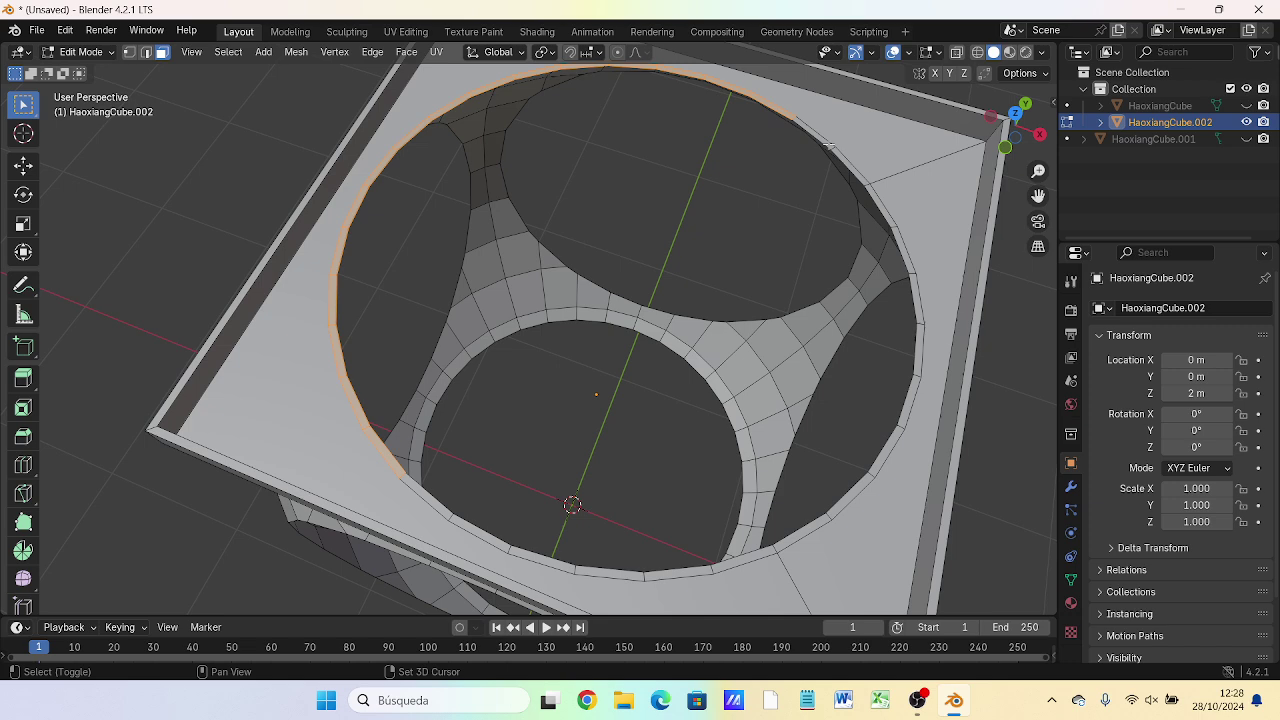
# - Add the remaining rim edges down the right side and along the bottom to close the loop
pyautogui.keyDown('shift'); pyautogui.click(831, 147); pyautogui.keyUp('shift')
pyautogui.keyDown('shift'); pyautogui.click(842, 155); pyautogui.keyUp('shift')
pyautogui.keyDown('shift'); pyautogui.click(872, 195); pyautogui.keyUp('shift')
pyautogui.keyDown('shift'); pyautogui.click(900, 250); pyautogui.keyUp('shift')
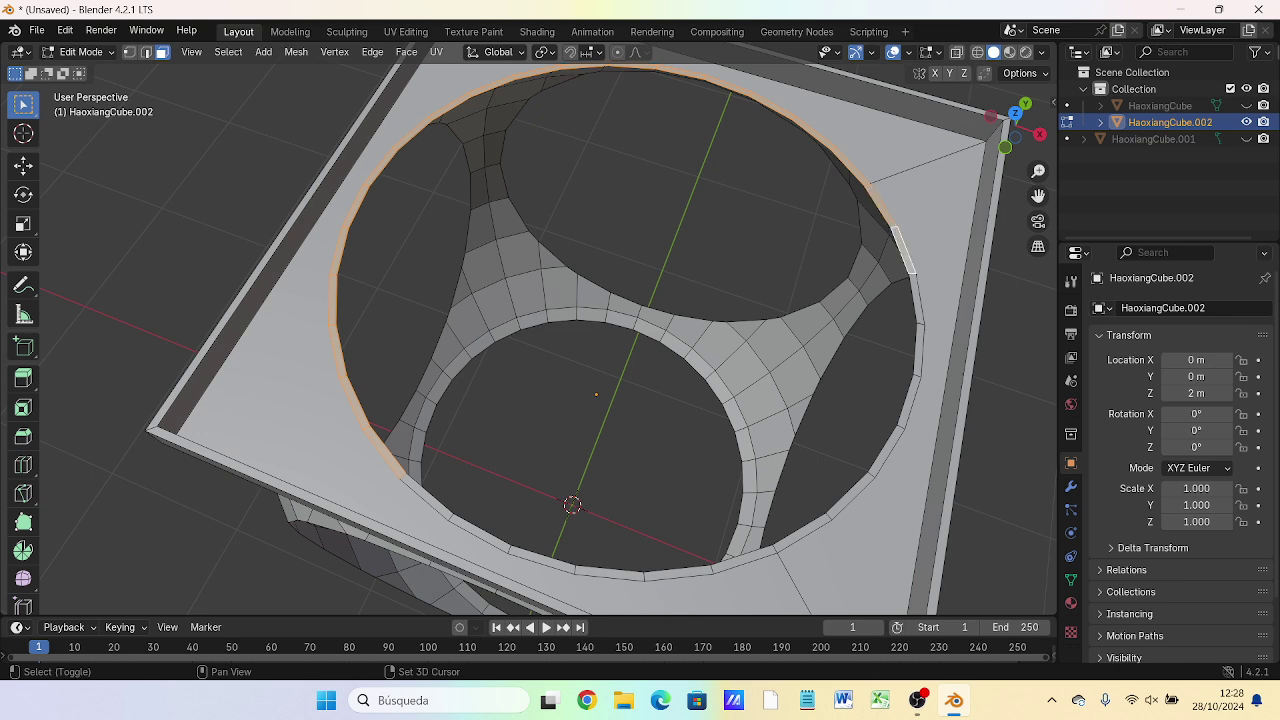
pyautogui.keyDown('shift'); pyautogui.click(916, 305); pyautogui.keyUp('shift')
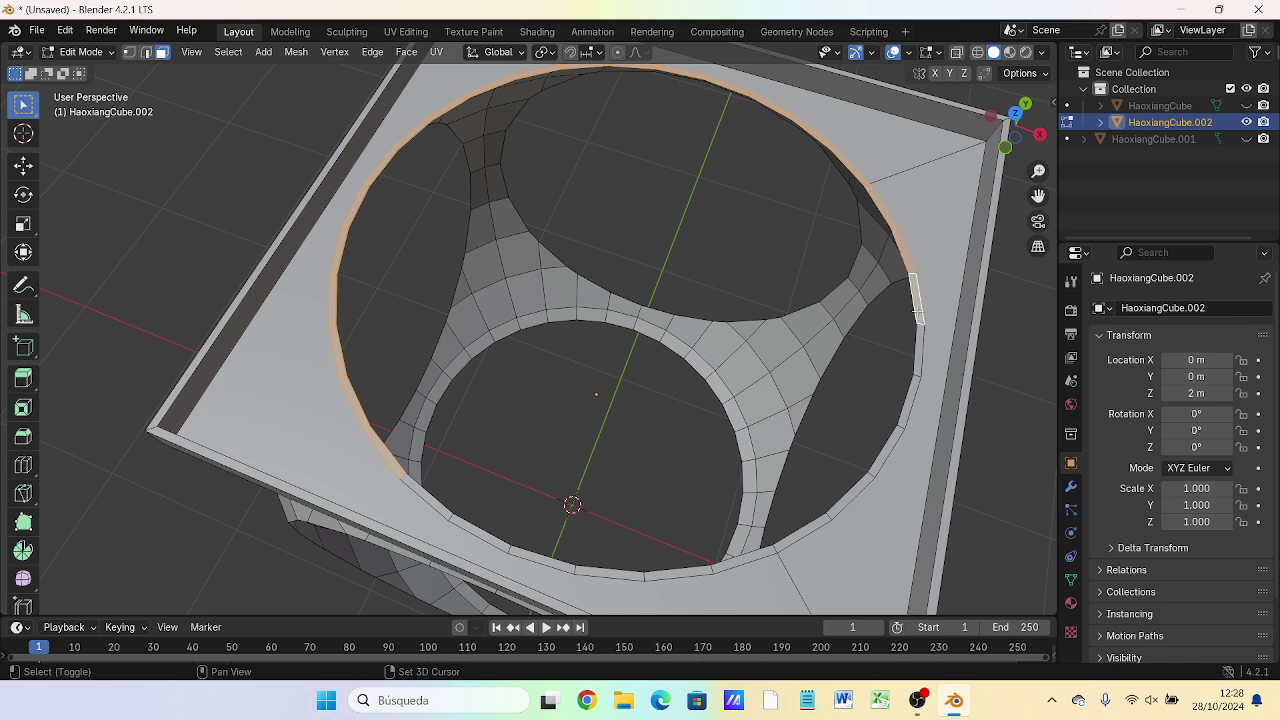
pyautogui.keyDown('shift'); pyautogui.click(876, 466); pyautogui.keyUp('shift')
pyautogui.keyDown('shift'); pyautogui.click(907, 408); pyautogui.keyUp('shift')
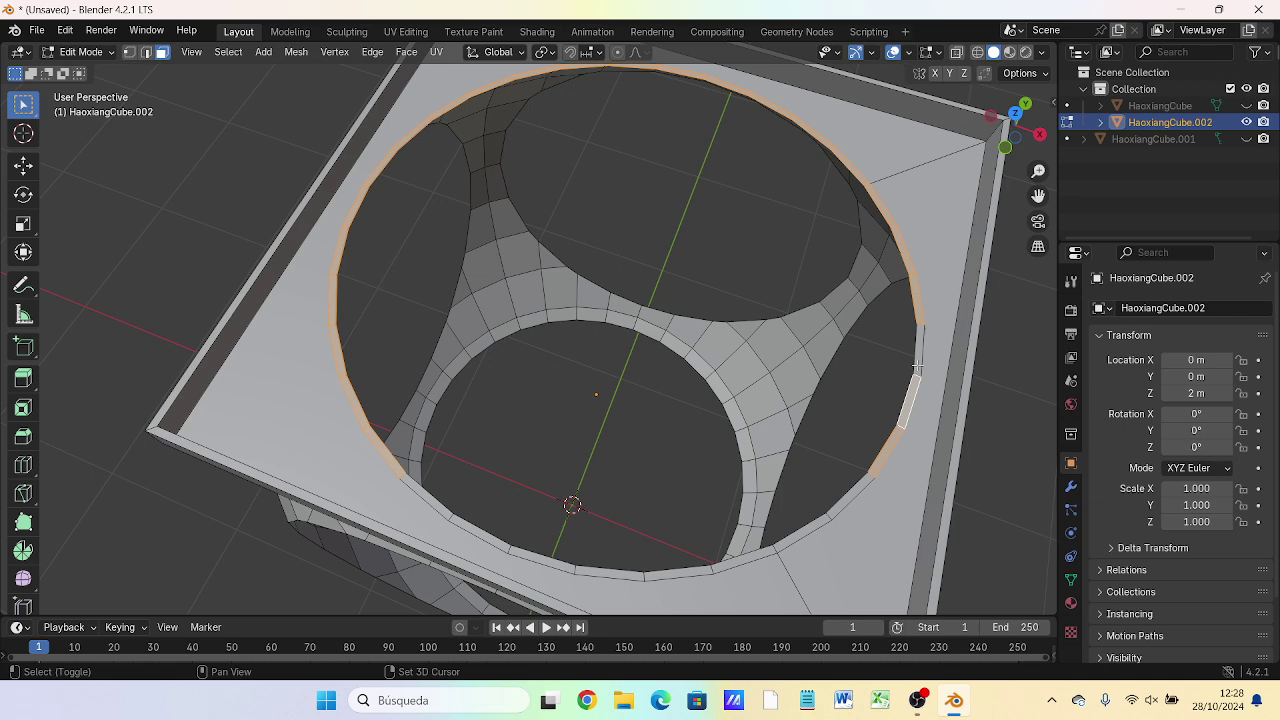
pyautogui.keyDown('shift'); pyautogui.click(915, 360); pyautogui.keyUp('shift')
pyautogui.keyDown('shift'); pyautogui.click(858, 486); pyautogui.keyUp('shift')
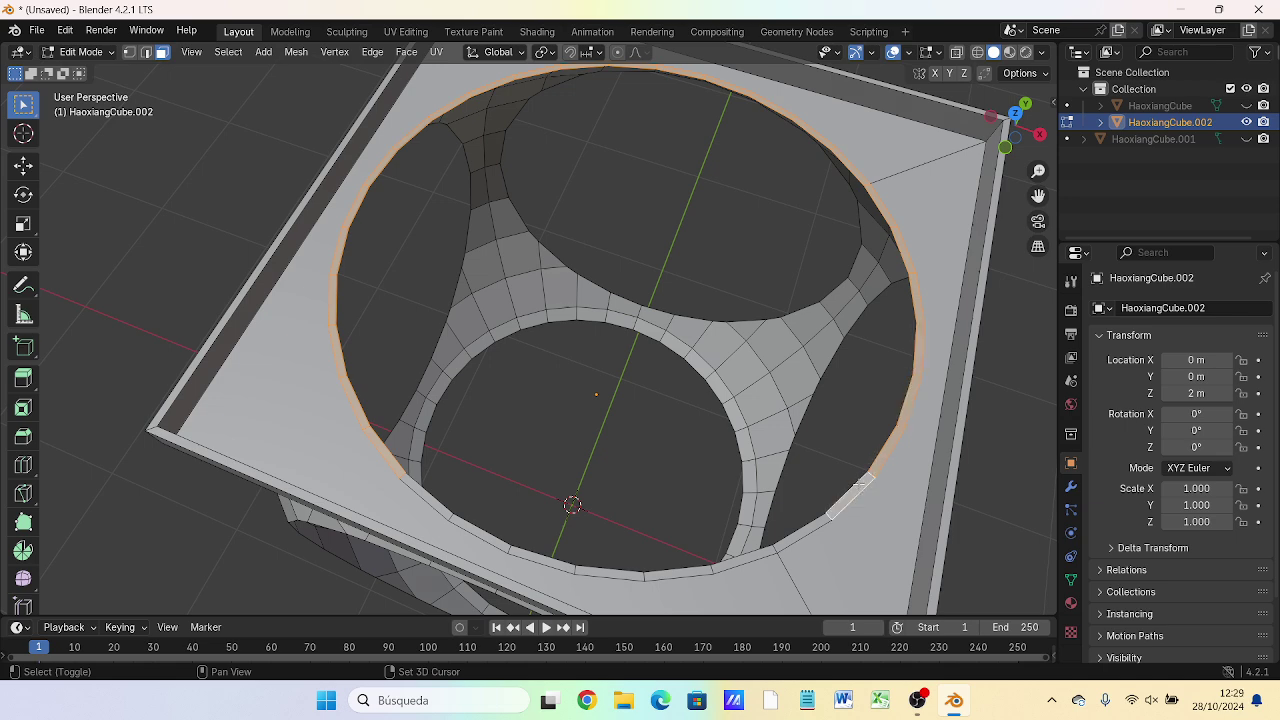
pyautogui.keyDown('shift'); pyautogui.click(804, 527); pyautogui.keyUp('shift')
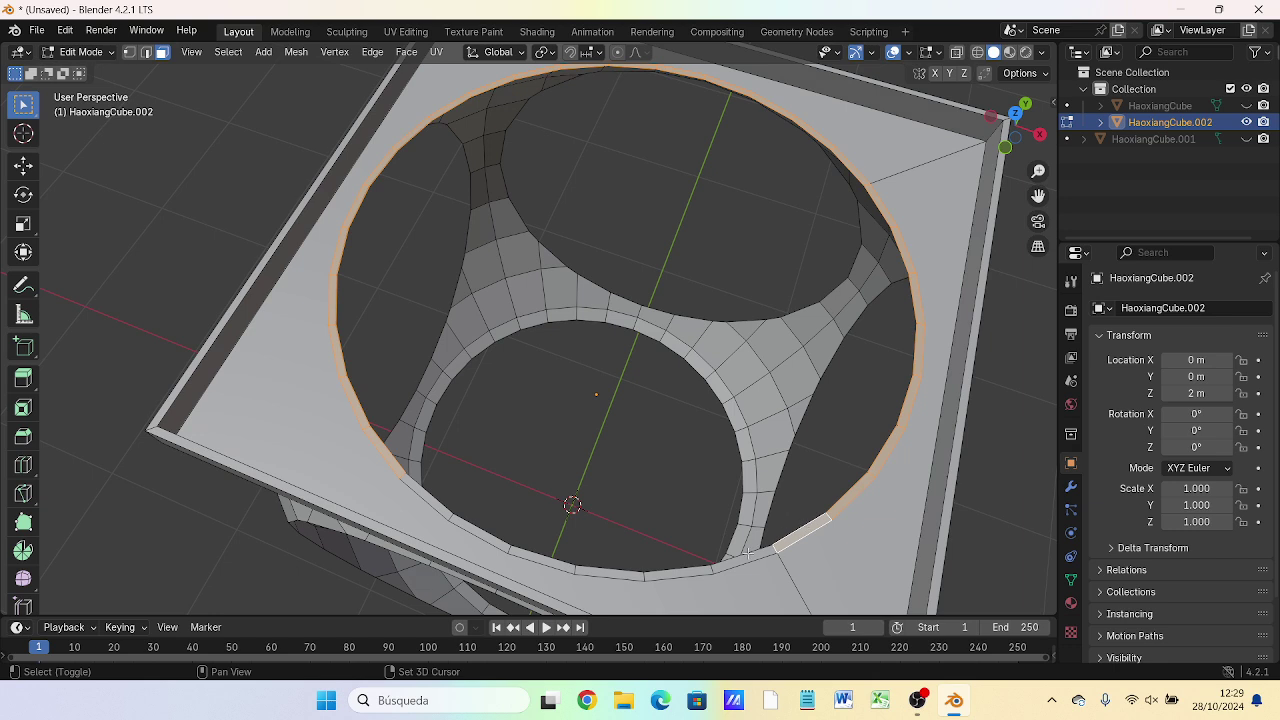
pyautogui.keyDown('shift'); pyautogui.click(744, 556); pyautogui.keyUp('shift')
pyautogui.keyDown('shift'); pyautogui.click(692, 570); pyautogui.keyUp('shift')
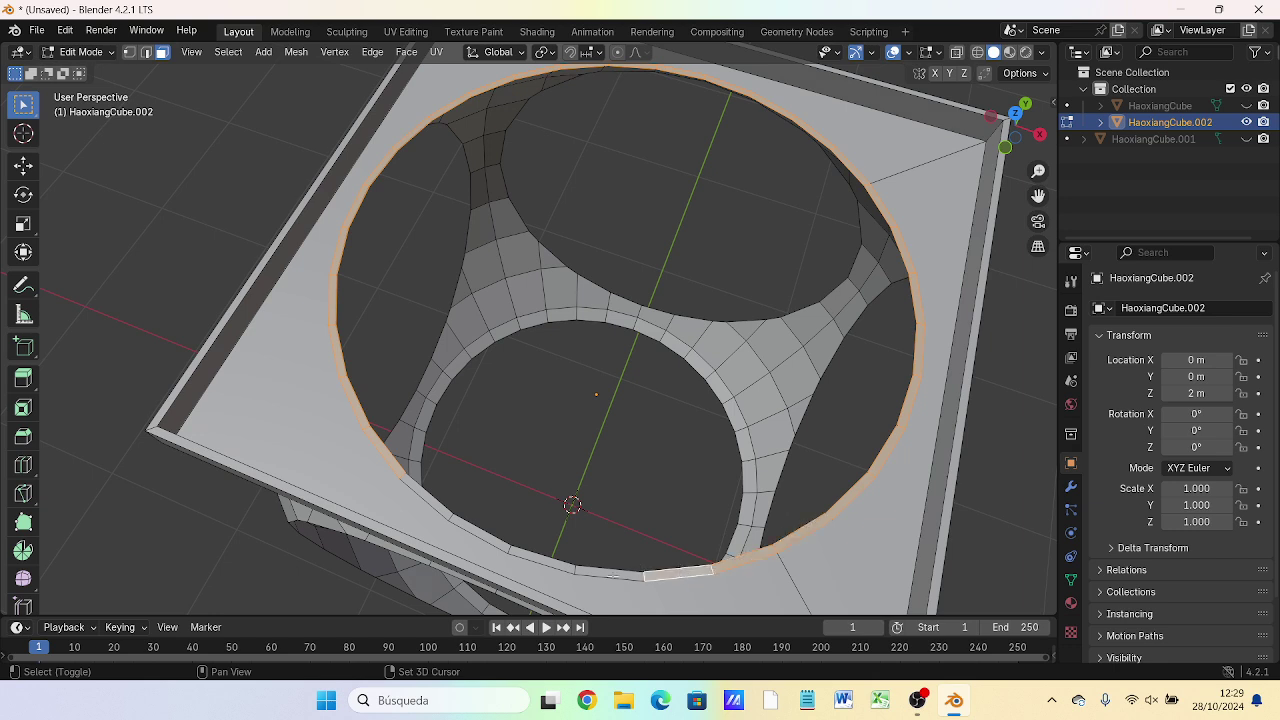
pyautogui.keyDown('shift'); pyautogui.click(609, 576); pyautogui.keyUp('shift')
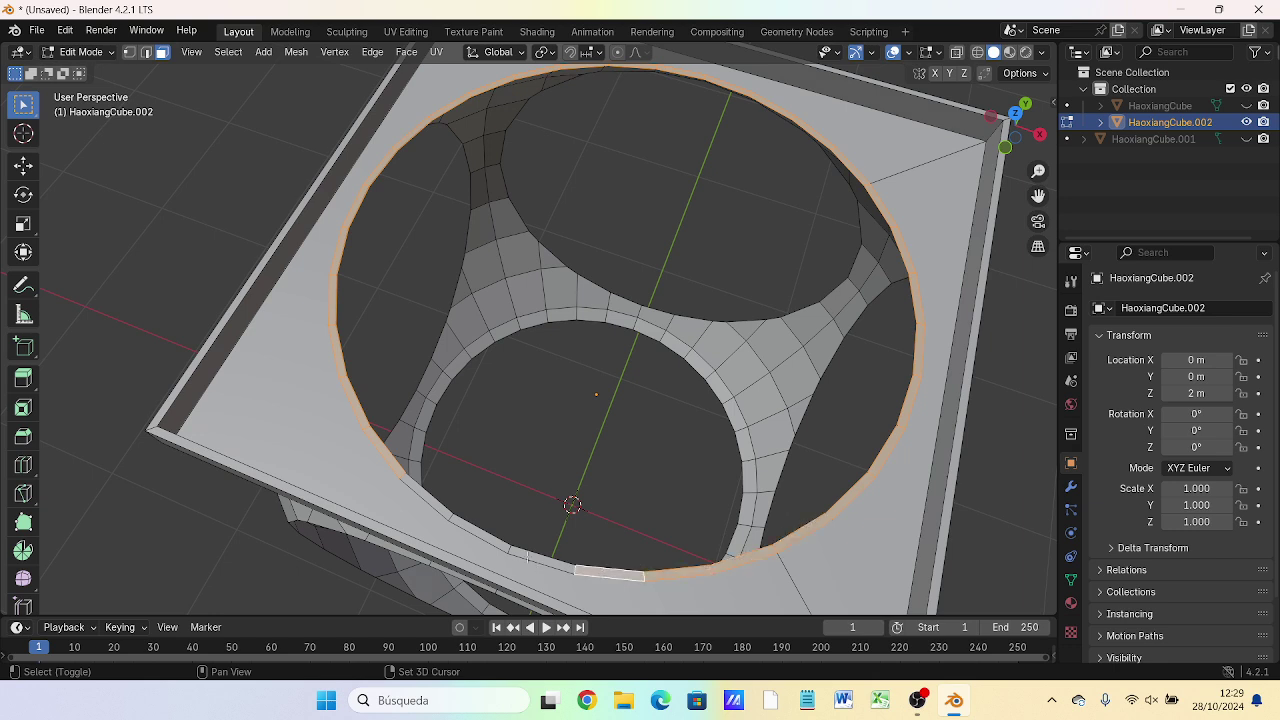
pyautogui.keyDown('shift'); pyautogui.click(530, 556); pyautogui.keyUp('shift')
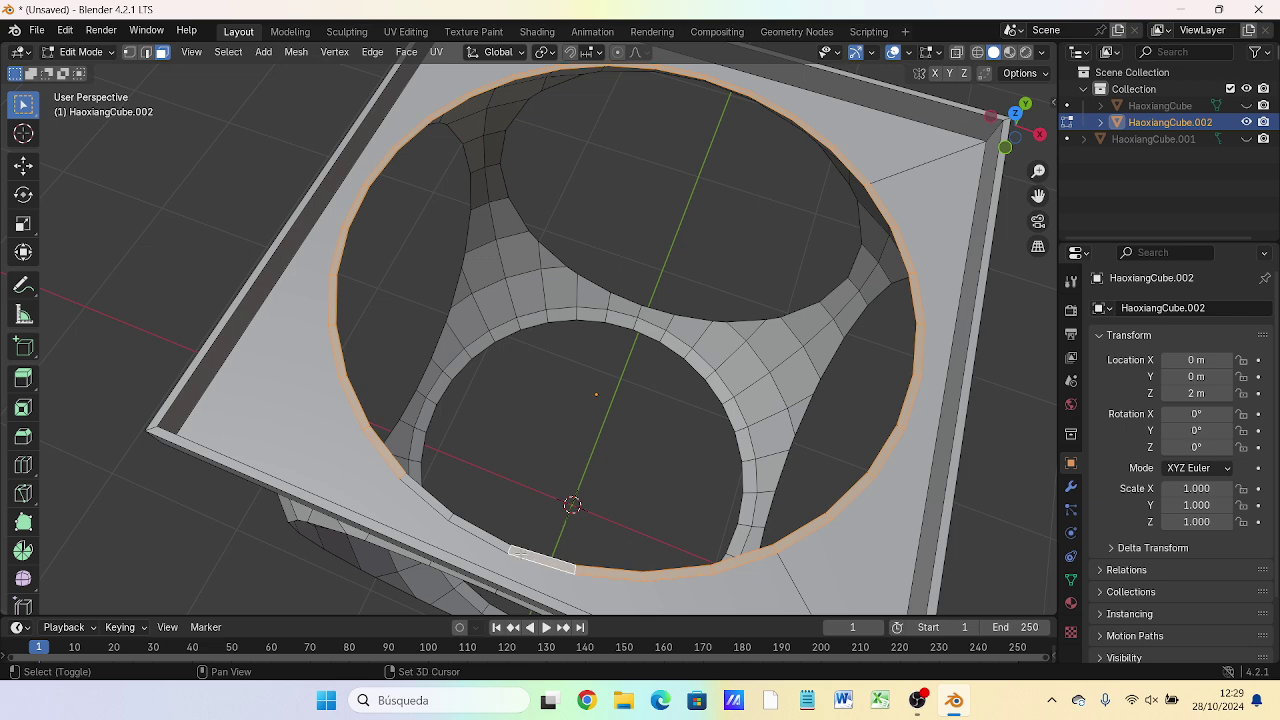
pyautogui.keyDown('shift'); pyautogui.click(486, 537); pyautogui.keyUp('shift')
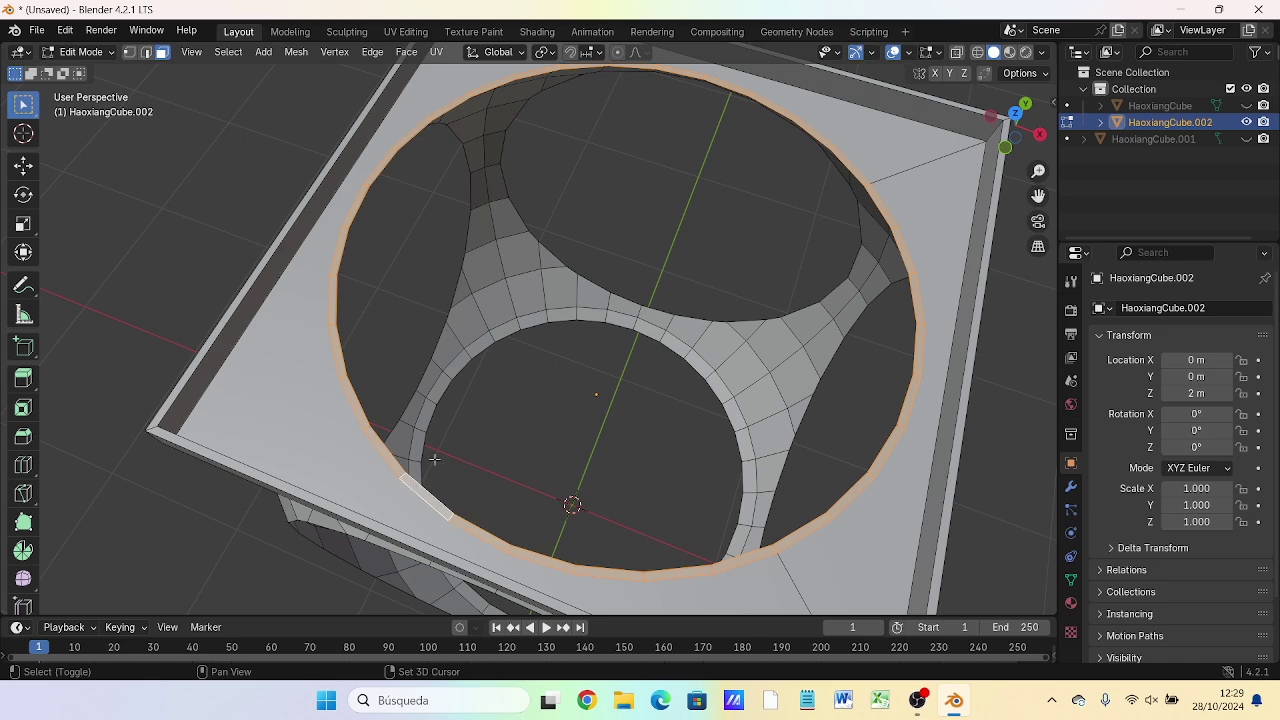
pyautogui.scroll(-3, 528, 243)
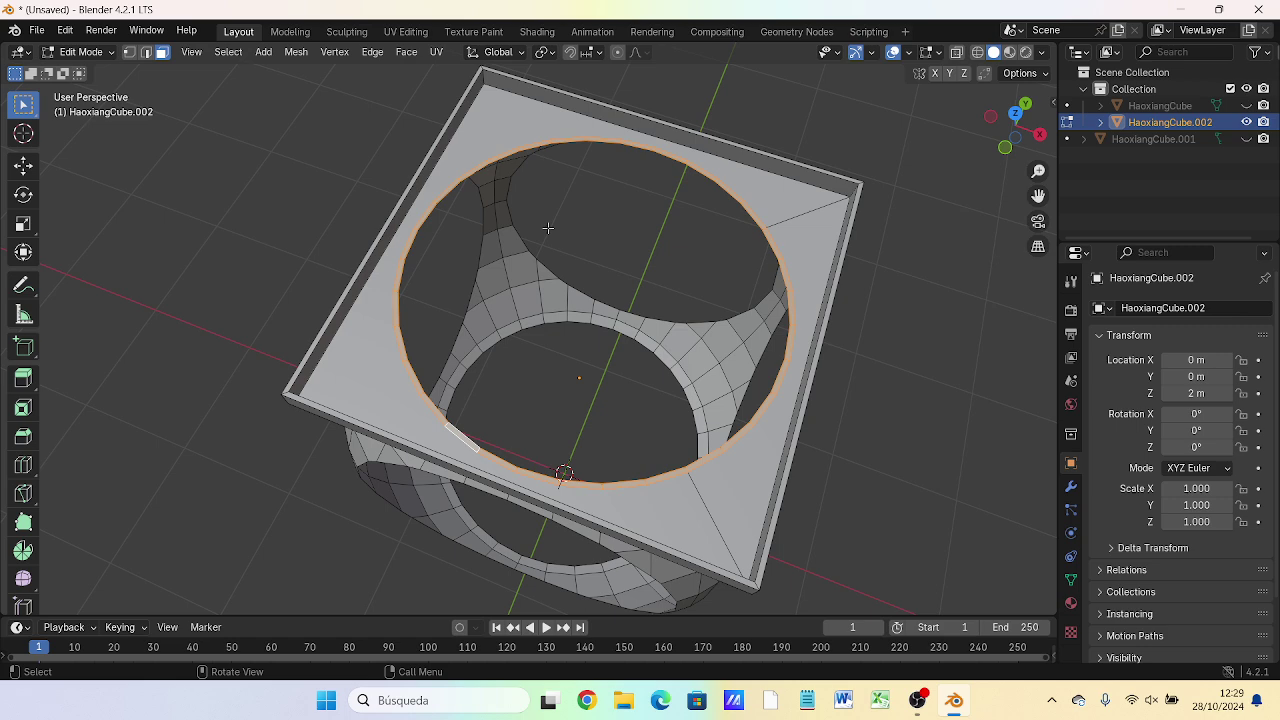
# - Extrude the rim loop upward four times, in steps including about 0.29 m, 0.11 m and 0.054 m
pyautogui.press('KP_1')
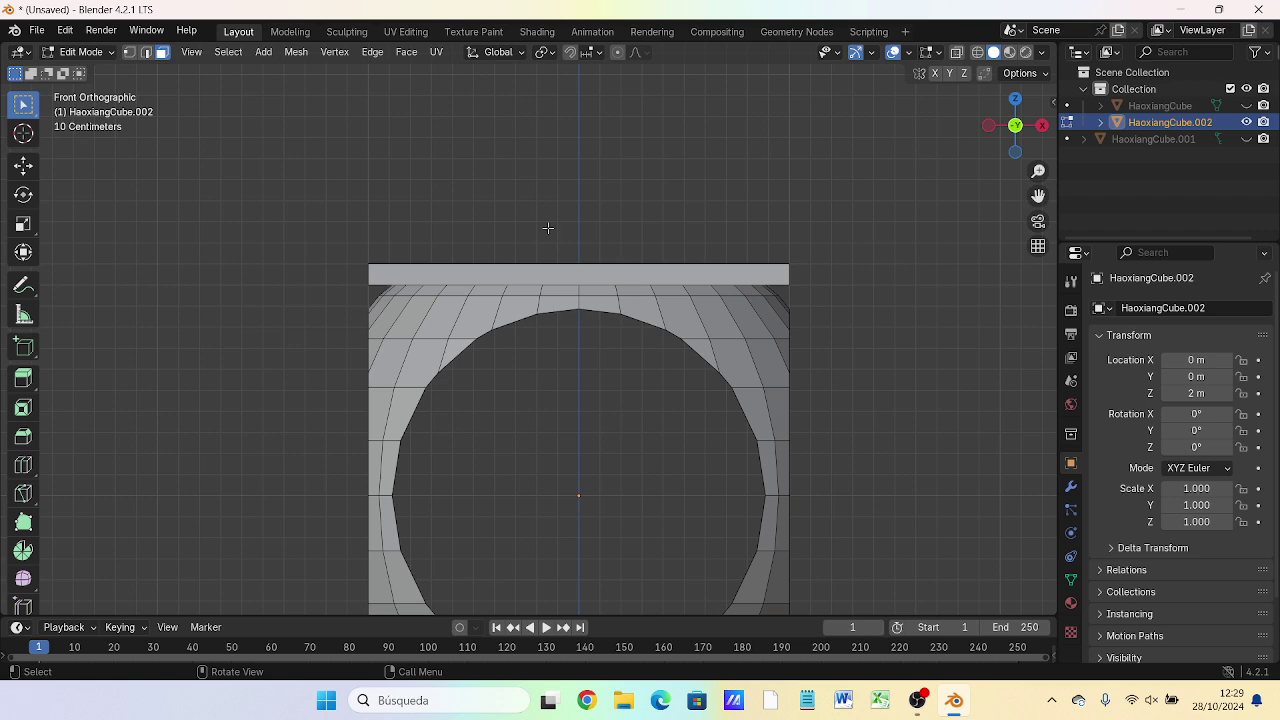
pyautogui.press('e')
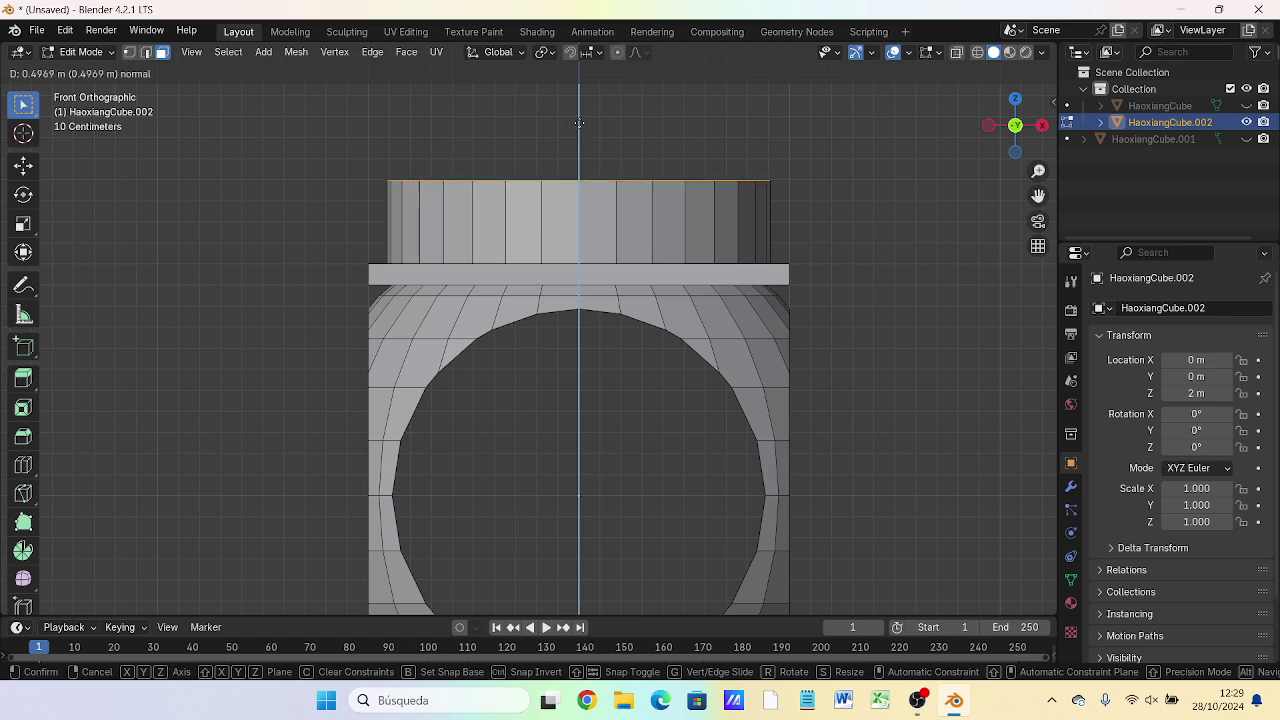
pyautogui.click(580, 123)
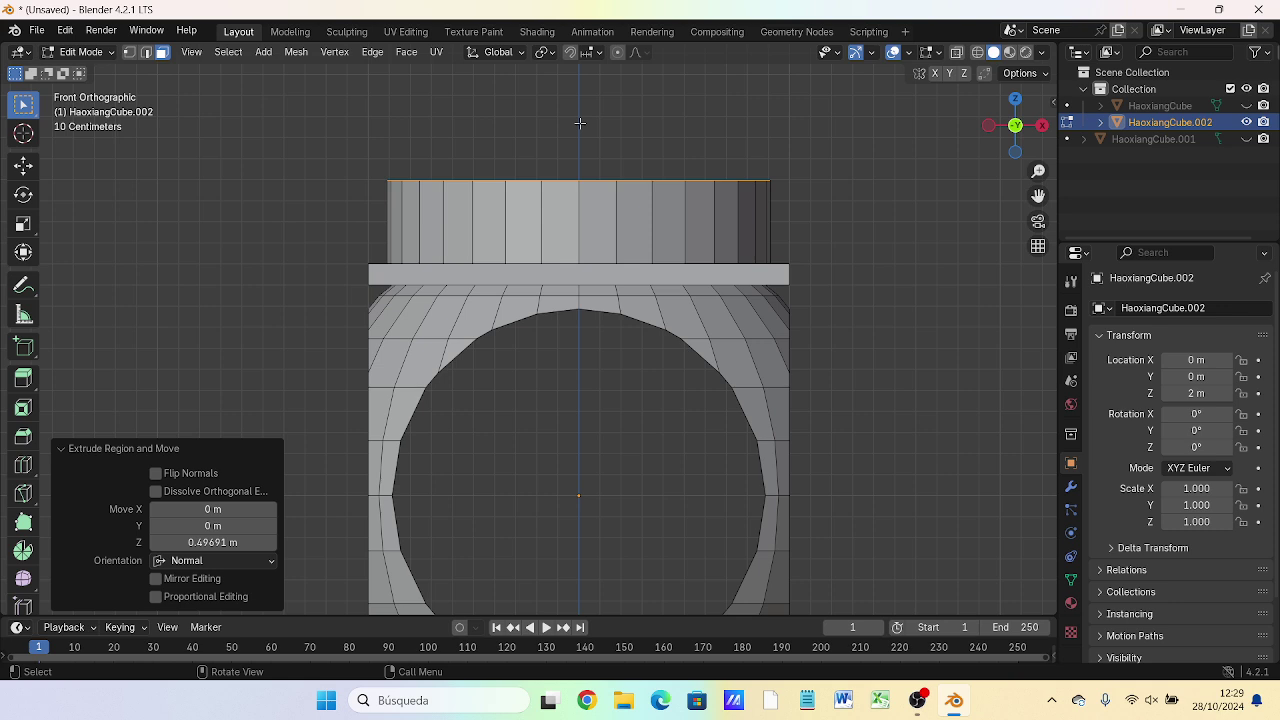
pyautogui.press('e')
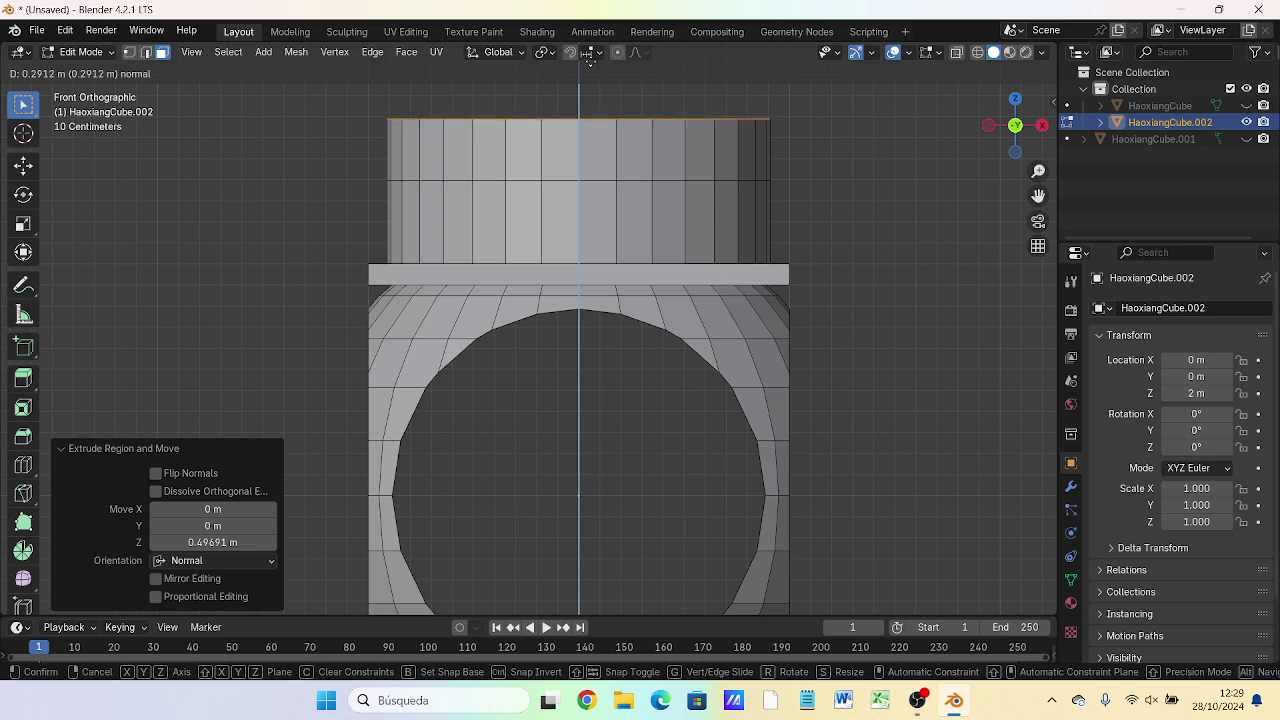
pyautogui.click(590, 60)
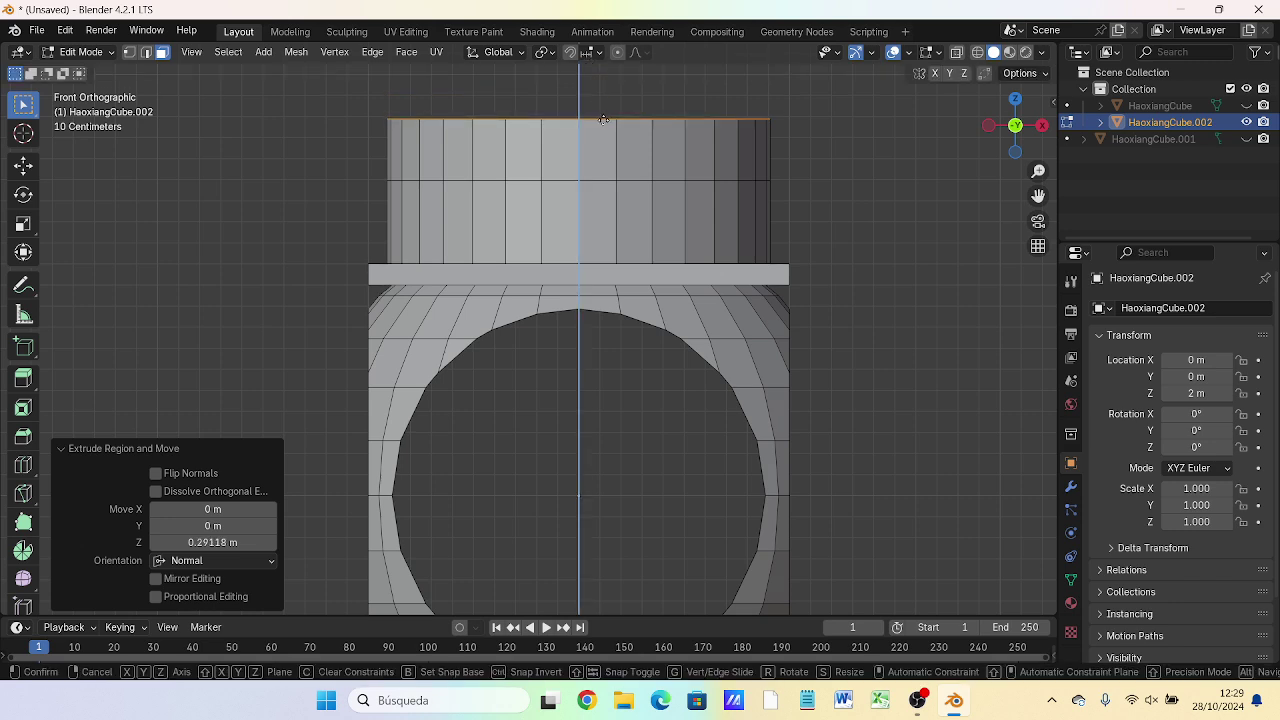
pyautogui.press('e')
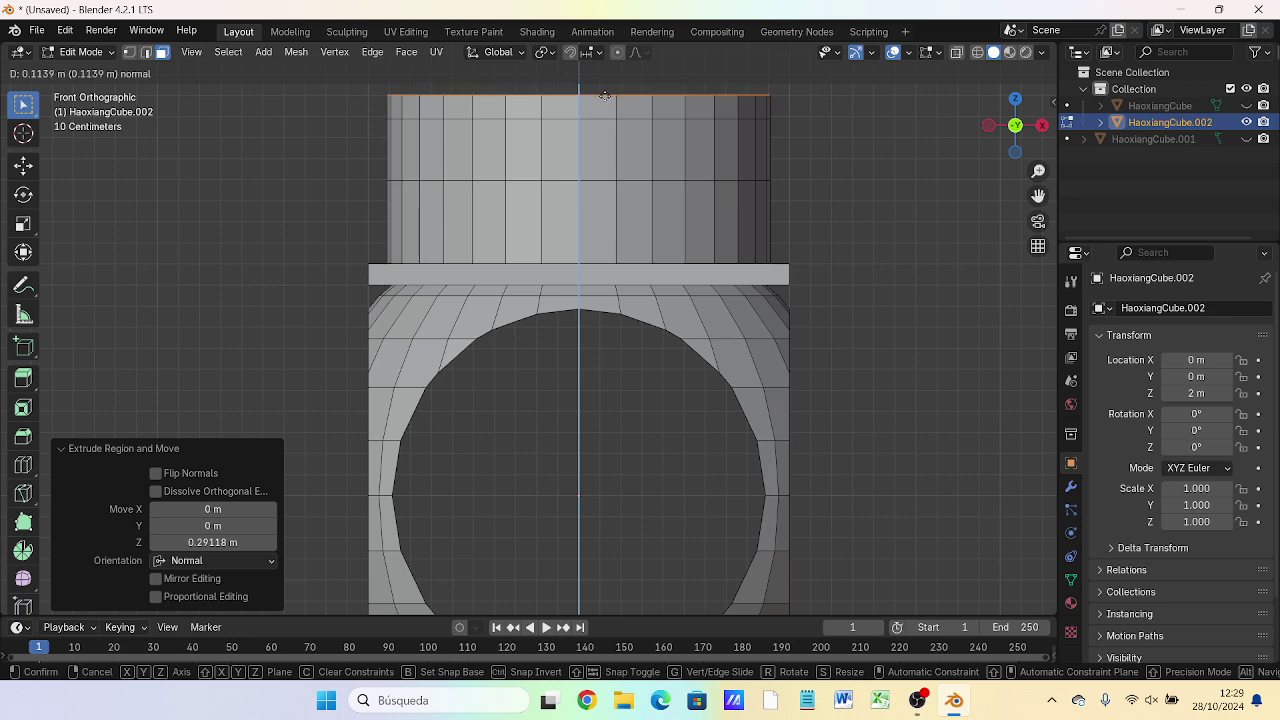
pyautogui.click(604, 95)
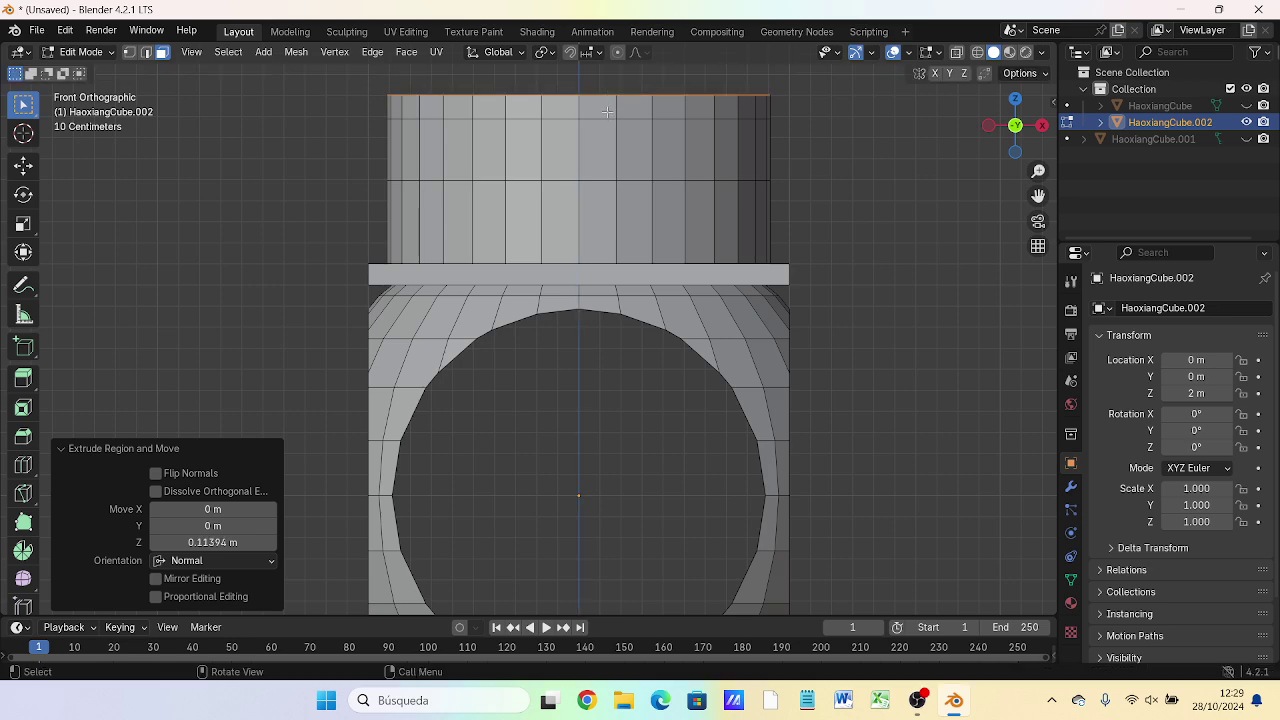
pyautogui.press('e')
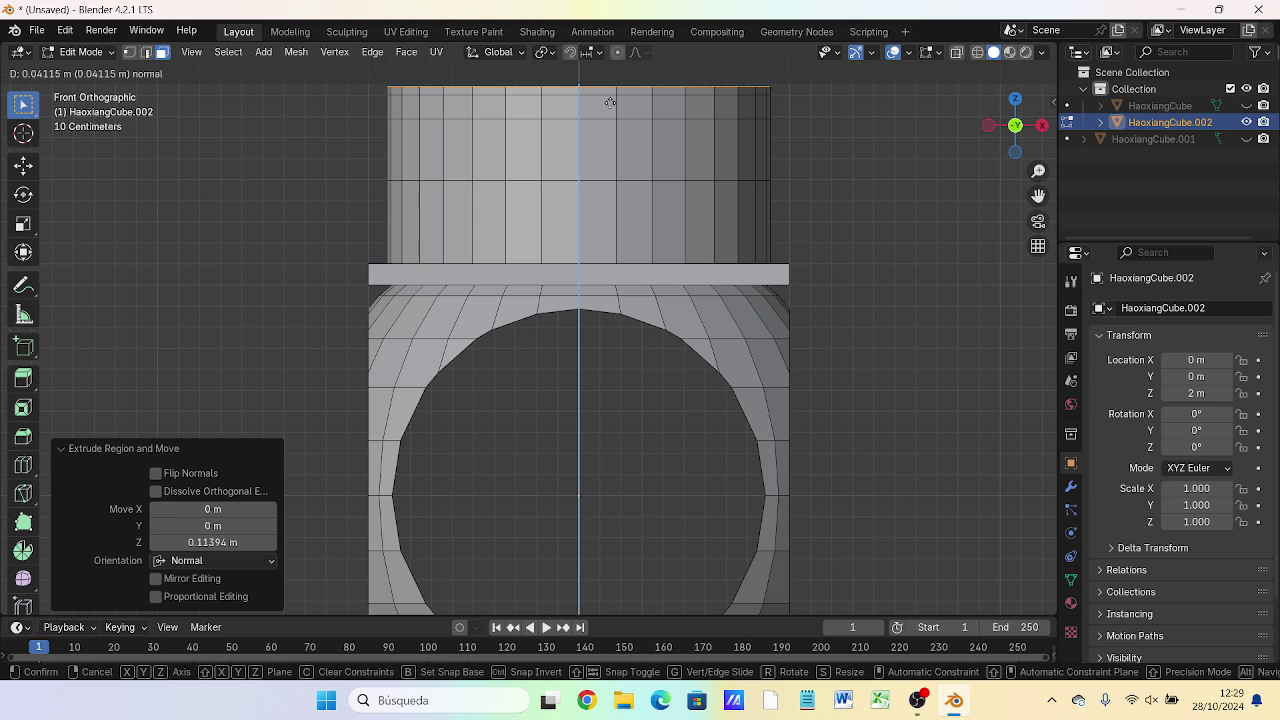
pyautogui.click(612, 104)
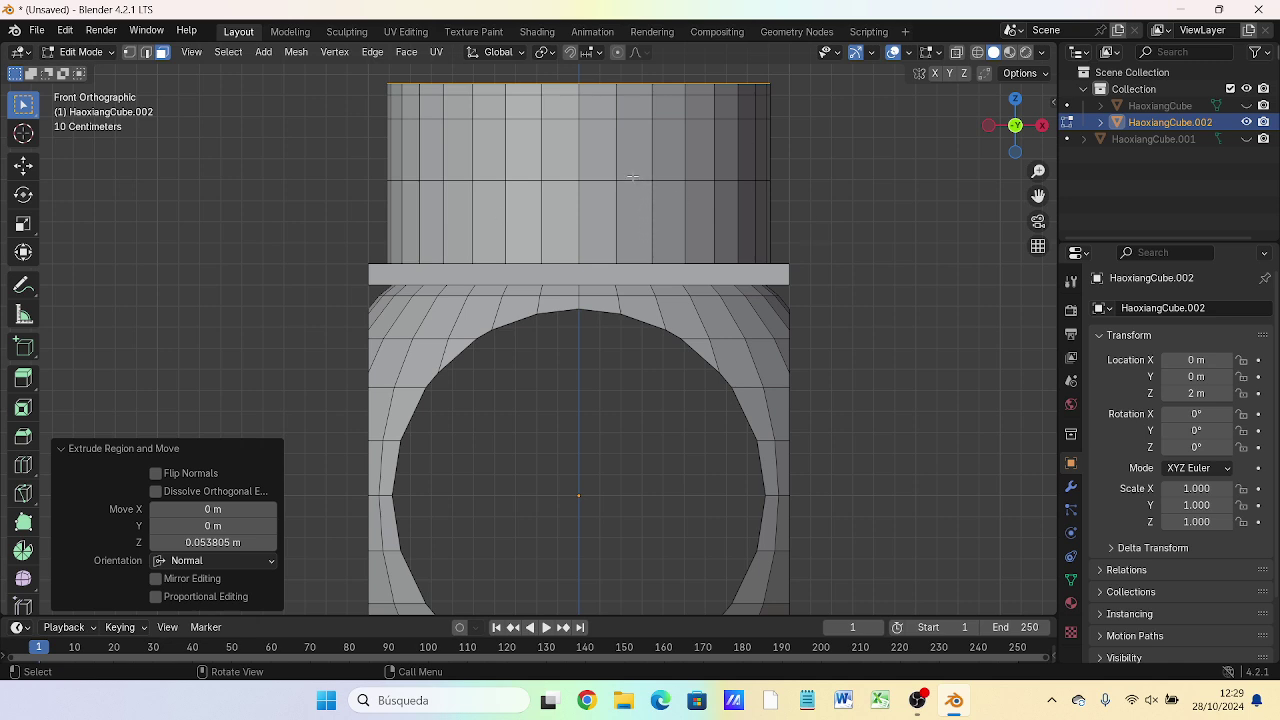
# - Select the band's horizontal edge loop and start scaling it, then cancel the scale
pyautogui.keyDown('alt'); pyautogui.click(632, 178); pyautogui.keyUp('alt')
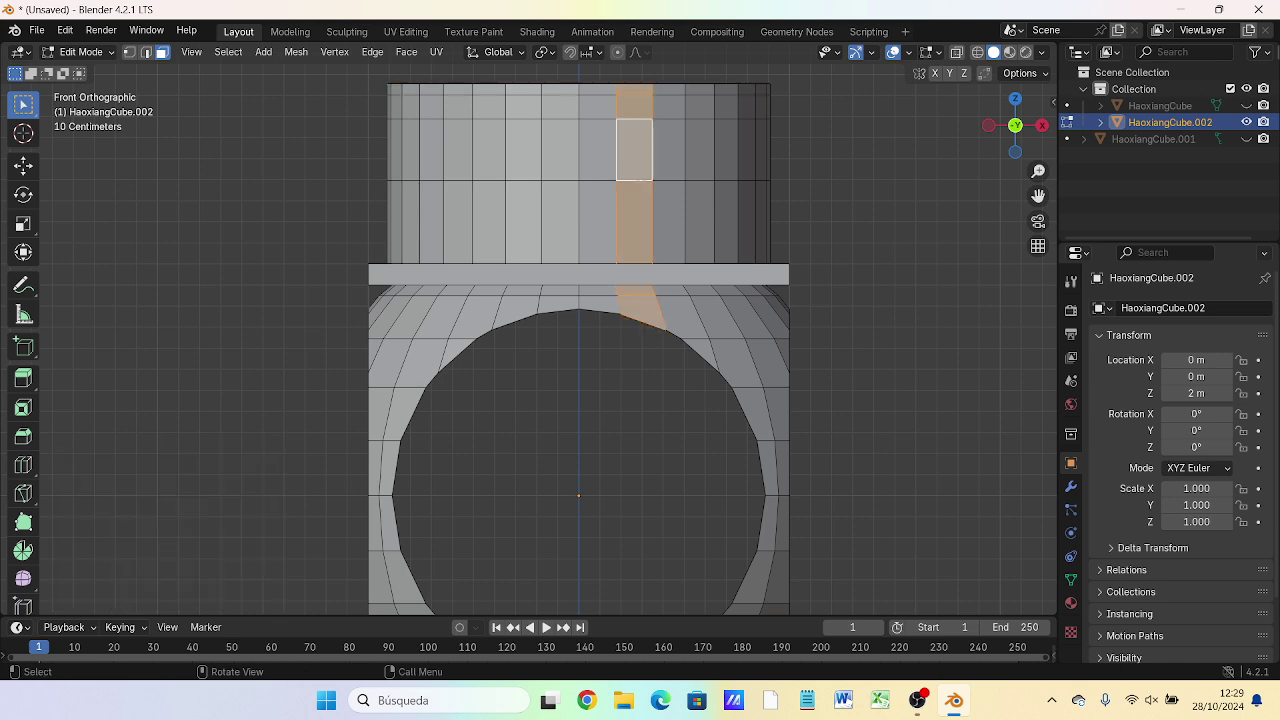
pyautogui.click(833, 171)
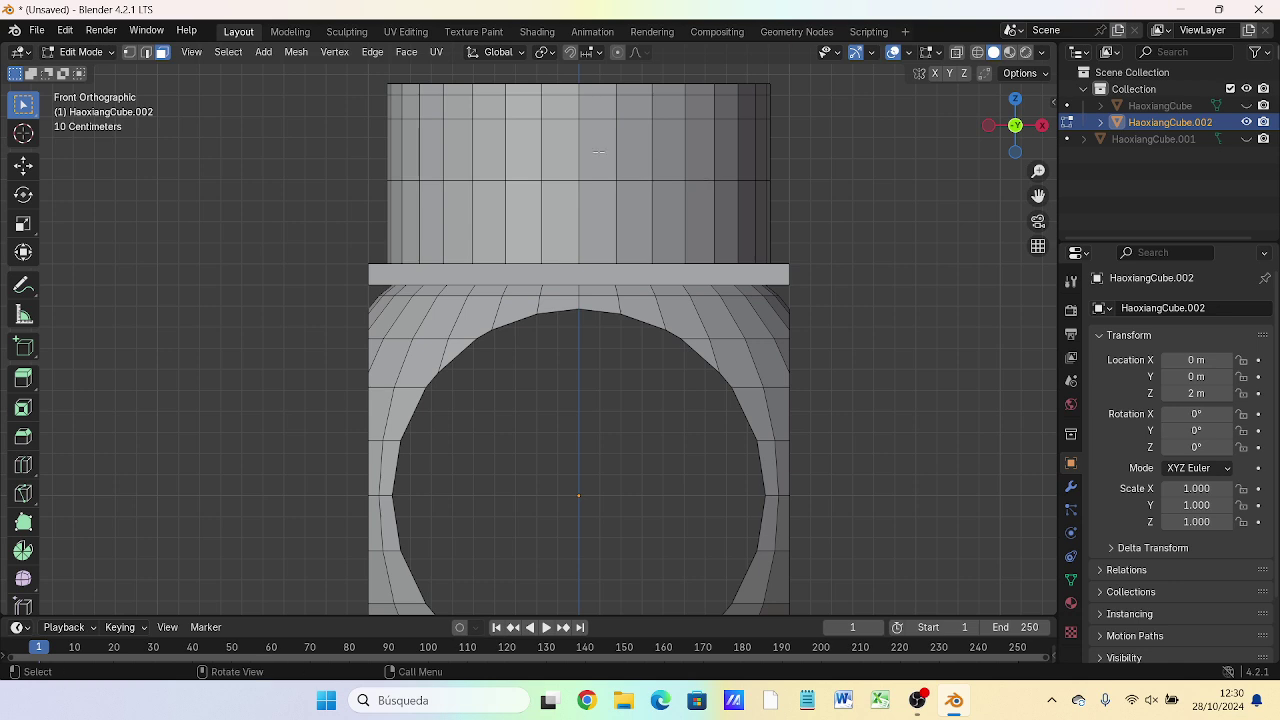
pyautogui.click(146, 52)
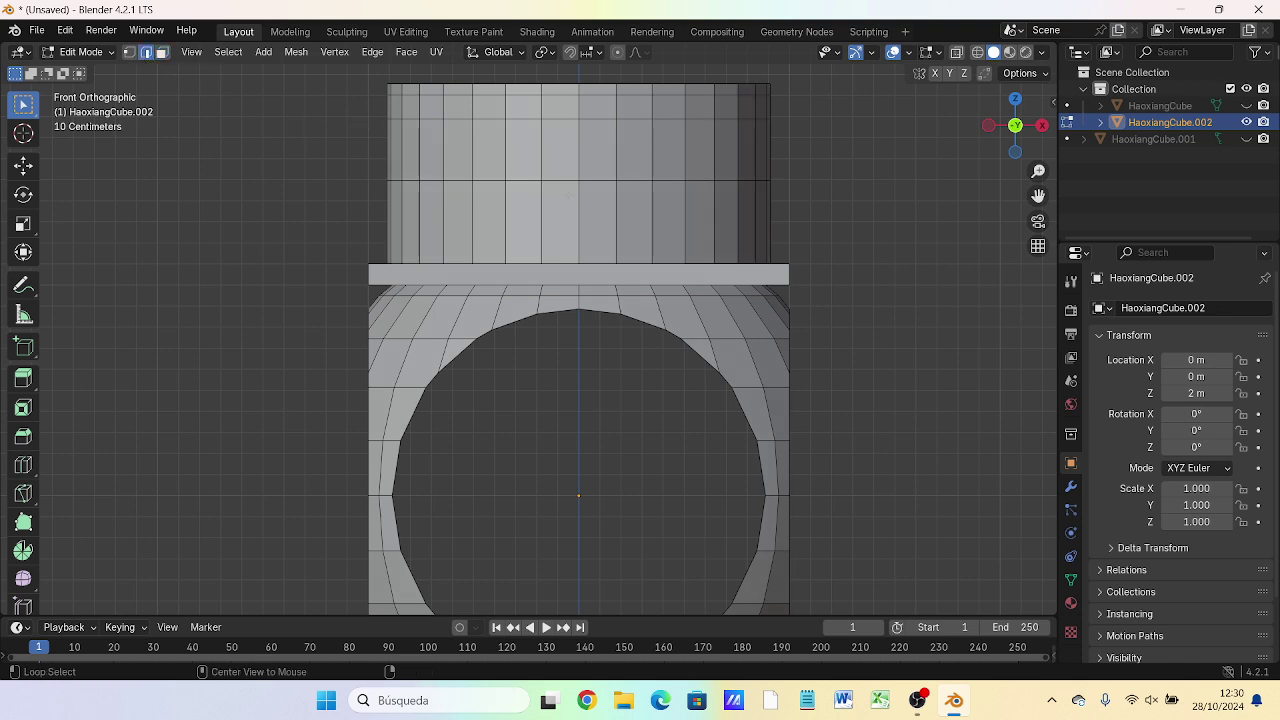
pyautogui.keyDown('alt'); pyautogui.click(572, 181); pyautogui.keyUp('alt')
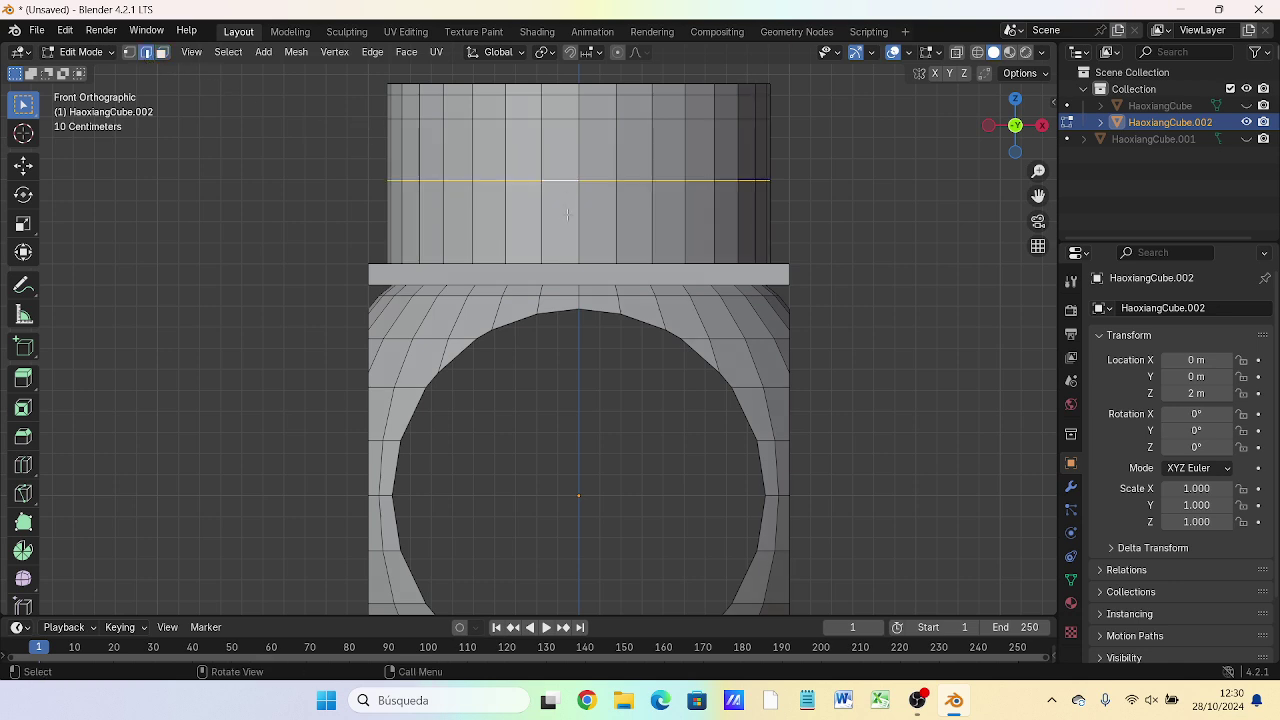
pyautogui.press('s')
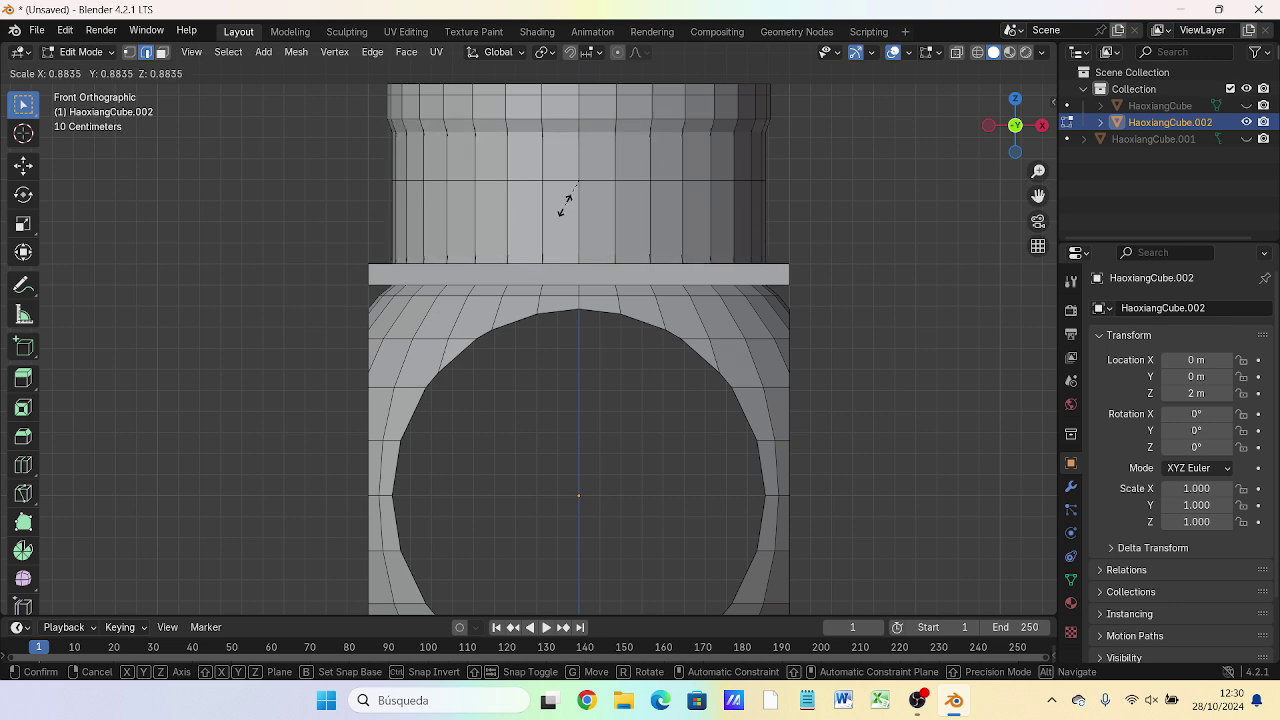
pyautogui.rightClick(565, 205)
# - Return to face select, undo the extra extrusions, and view from the top
pyautogui.press('3')
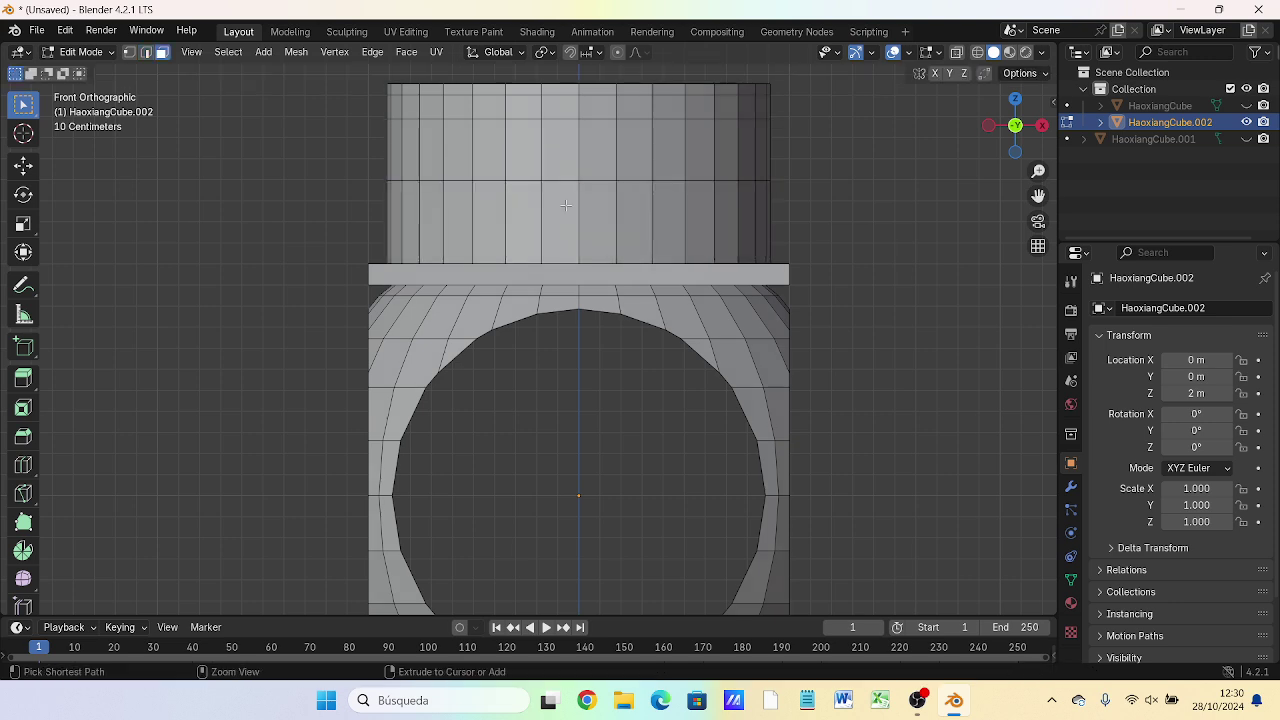
pyautogui.hotkey('ctrl', 'z')
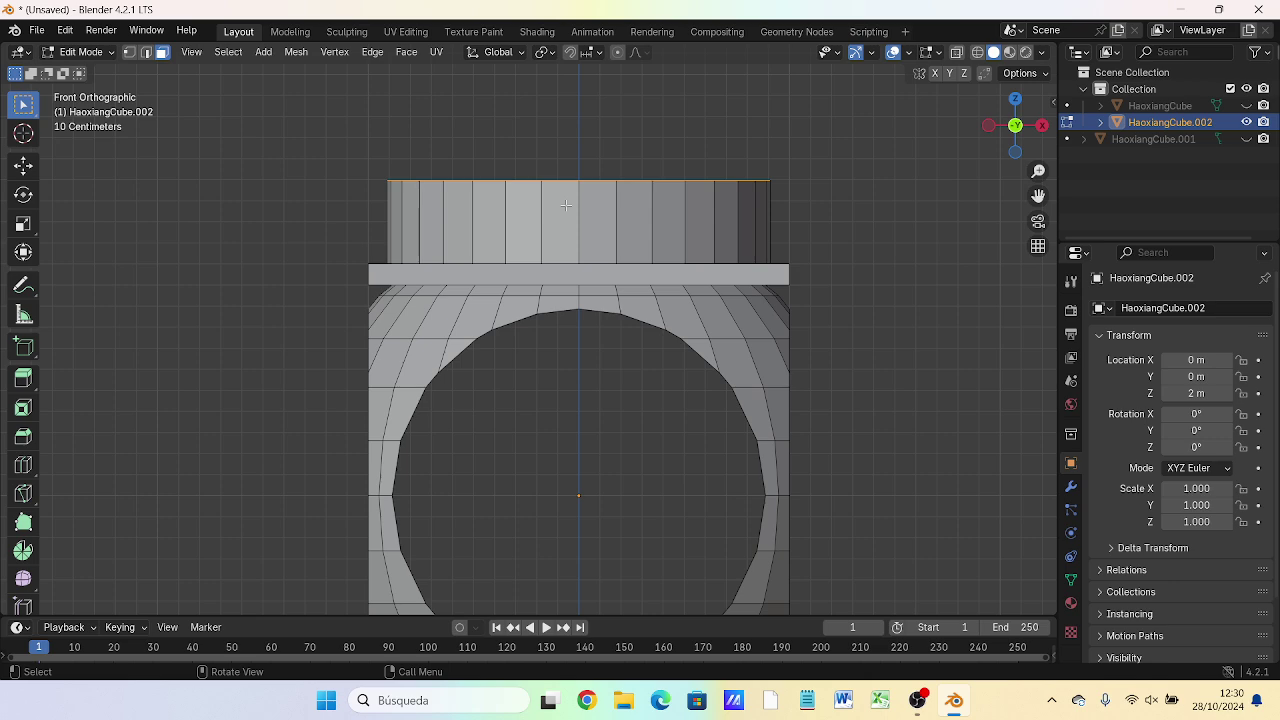
pyautogui.press('KP_7')
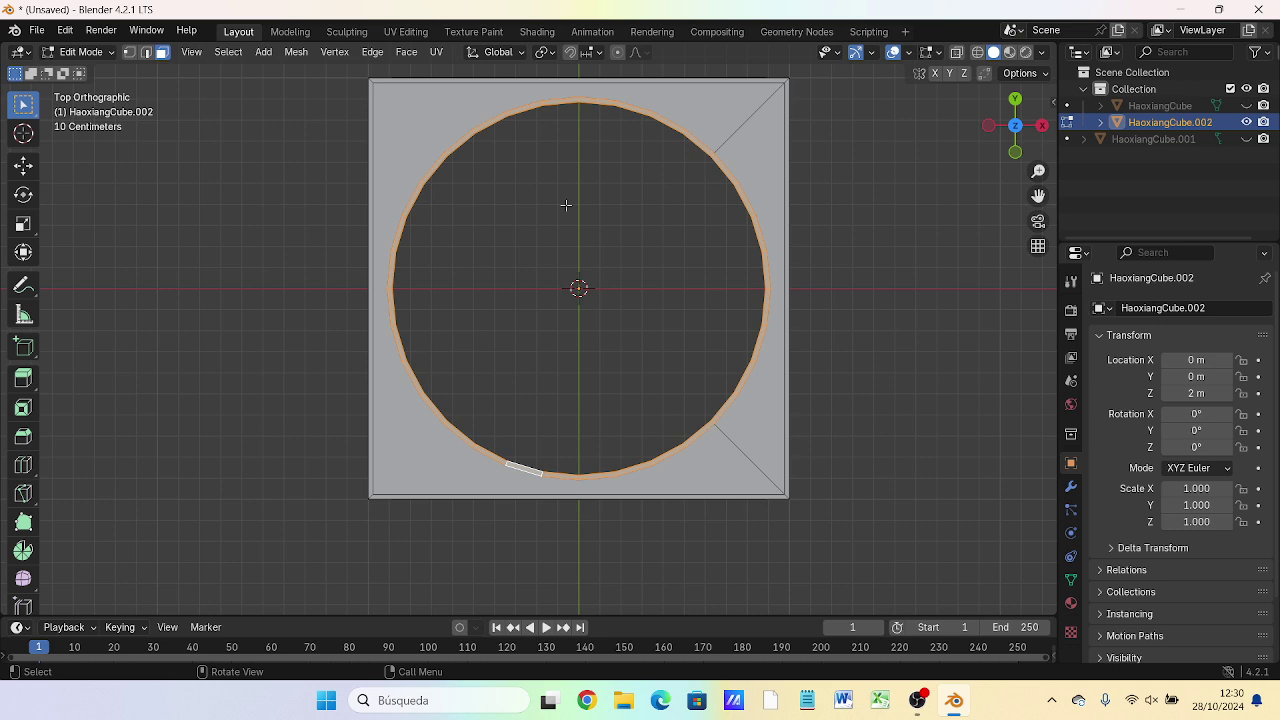
# - Extrude the top loop inward to 0.744 scale, raise it about 0.2 m, and shrink it to 0.643
pyautogui.press('e')
pyautogui.press('s')
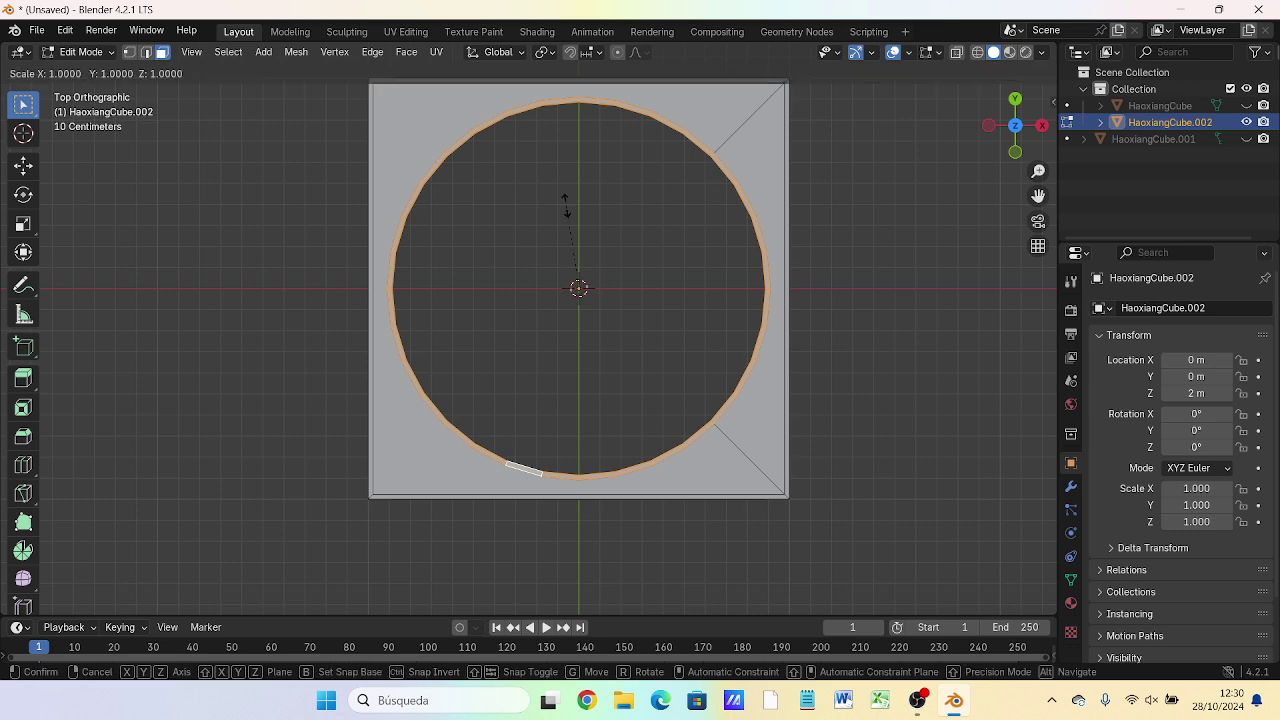
pyautogui.click(566, 226)
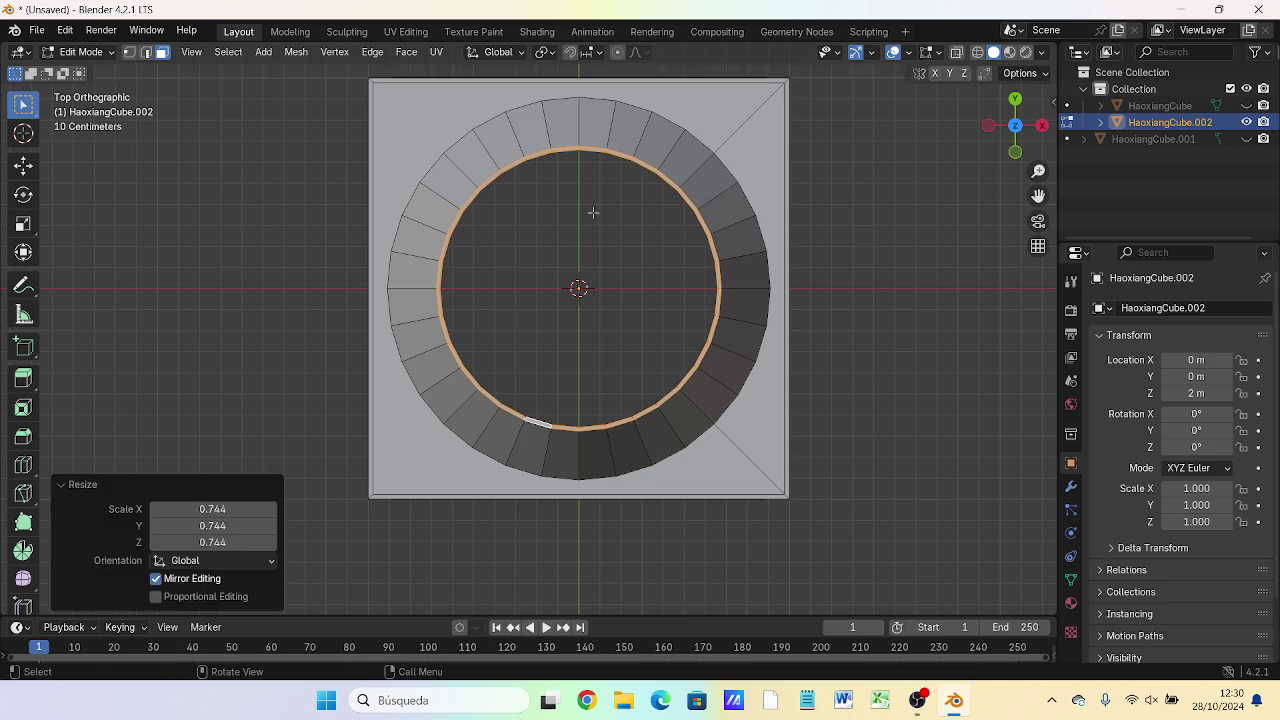
pyautogui.press('KP_1')
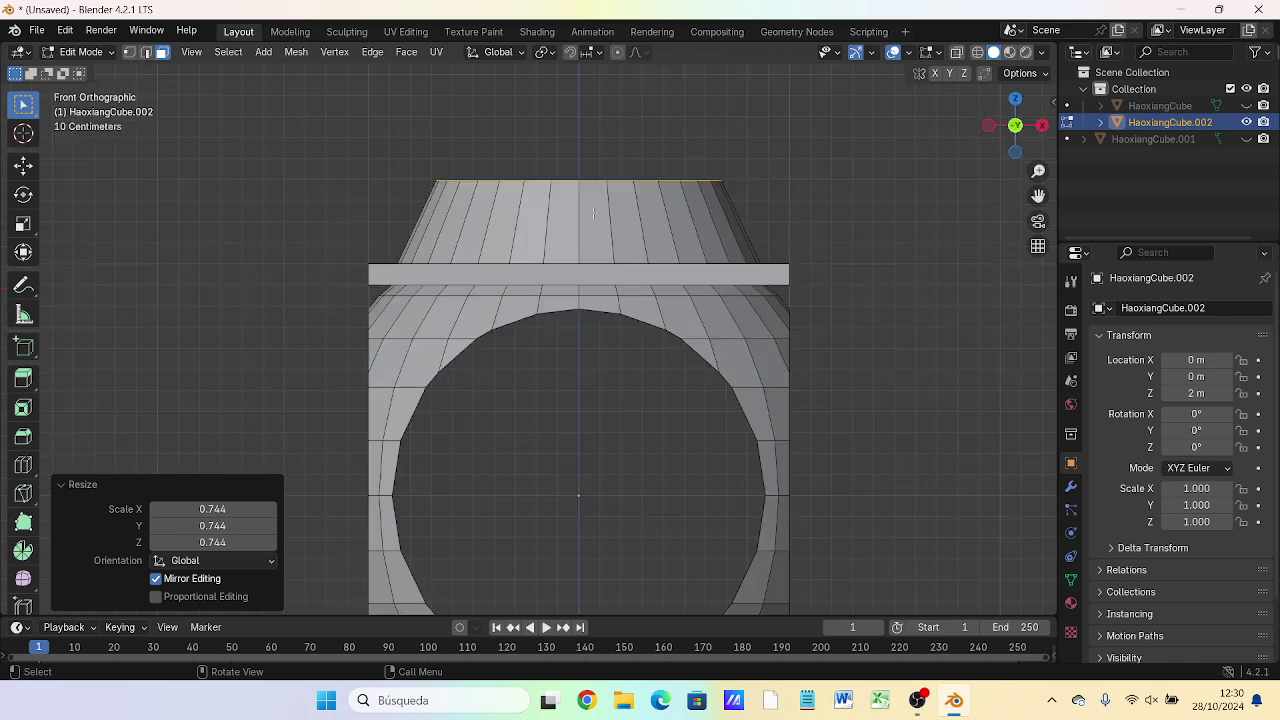
pyautogui.press('g')
pyautogui.press('z')
pyautogui.press('z')
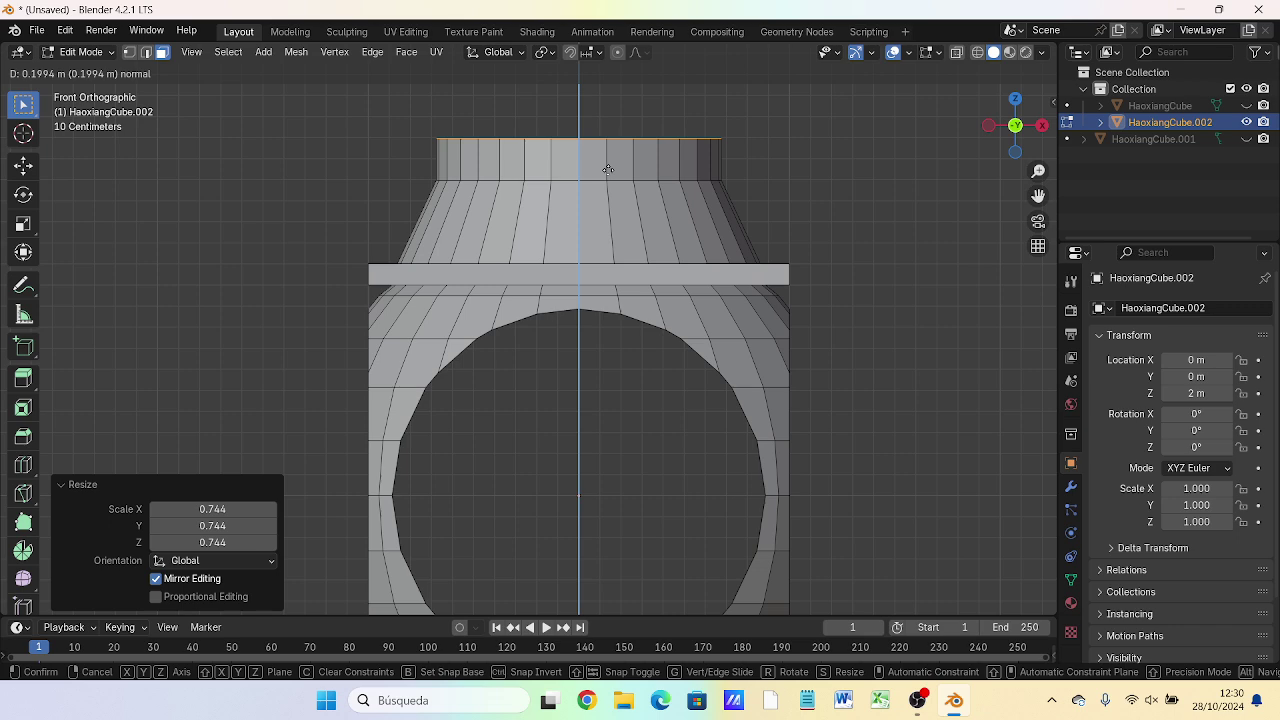
pyautogui.click(608, 169)
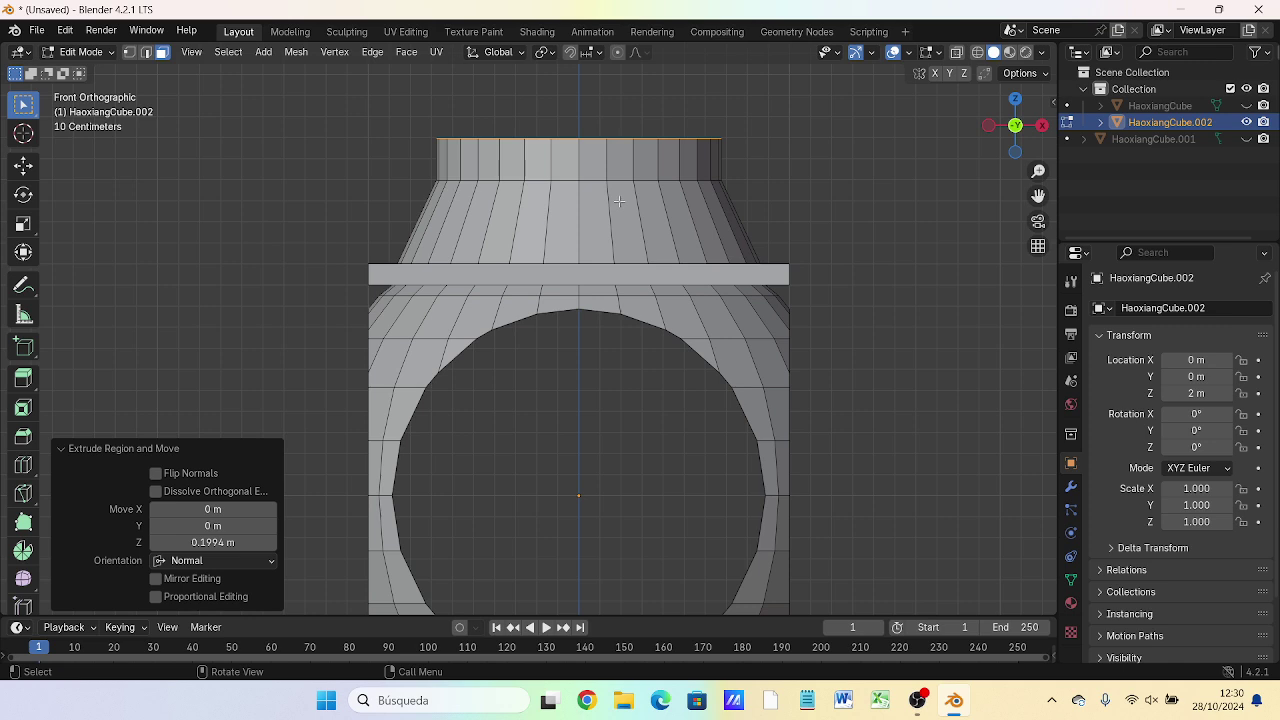
pyautogui.press('s')
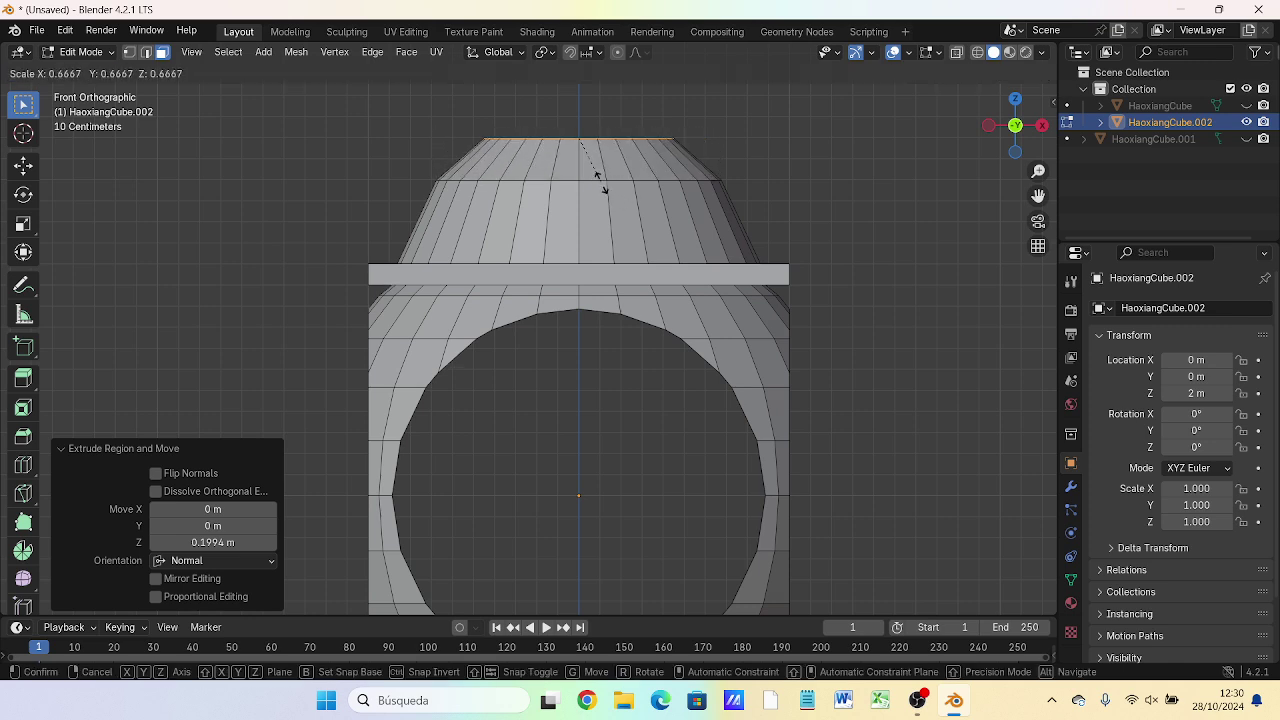
pyautogui.click(601, 181)
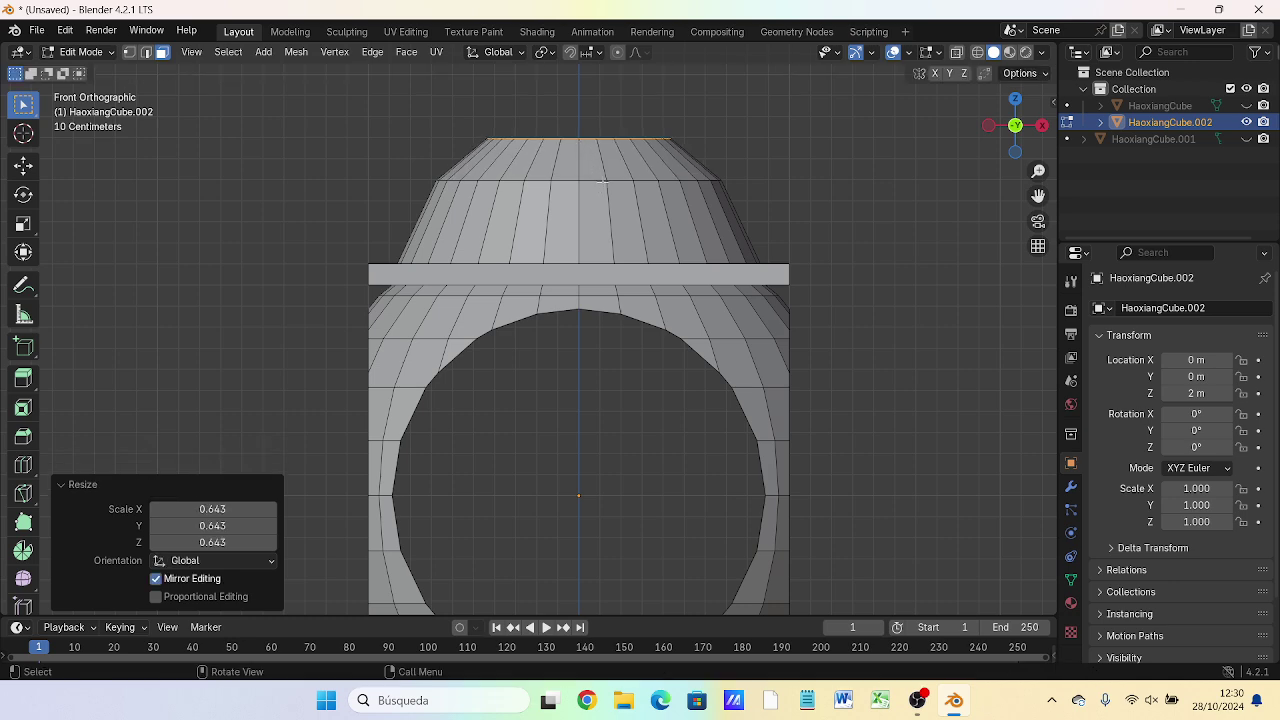
# - Extrude the ring up about 0.11 m and shrink it to 0.262 to form the dome's top
pyautogui.press('e')
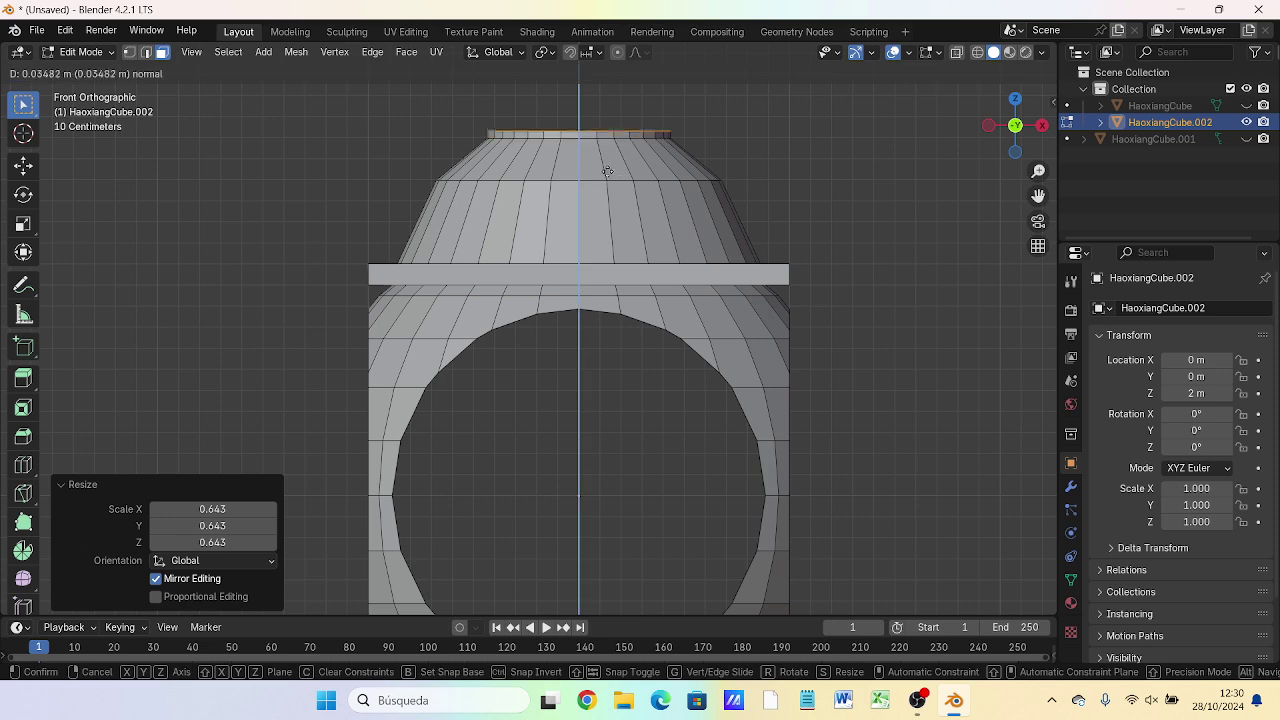
pyautogui.click(612, 158)
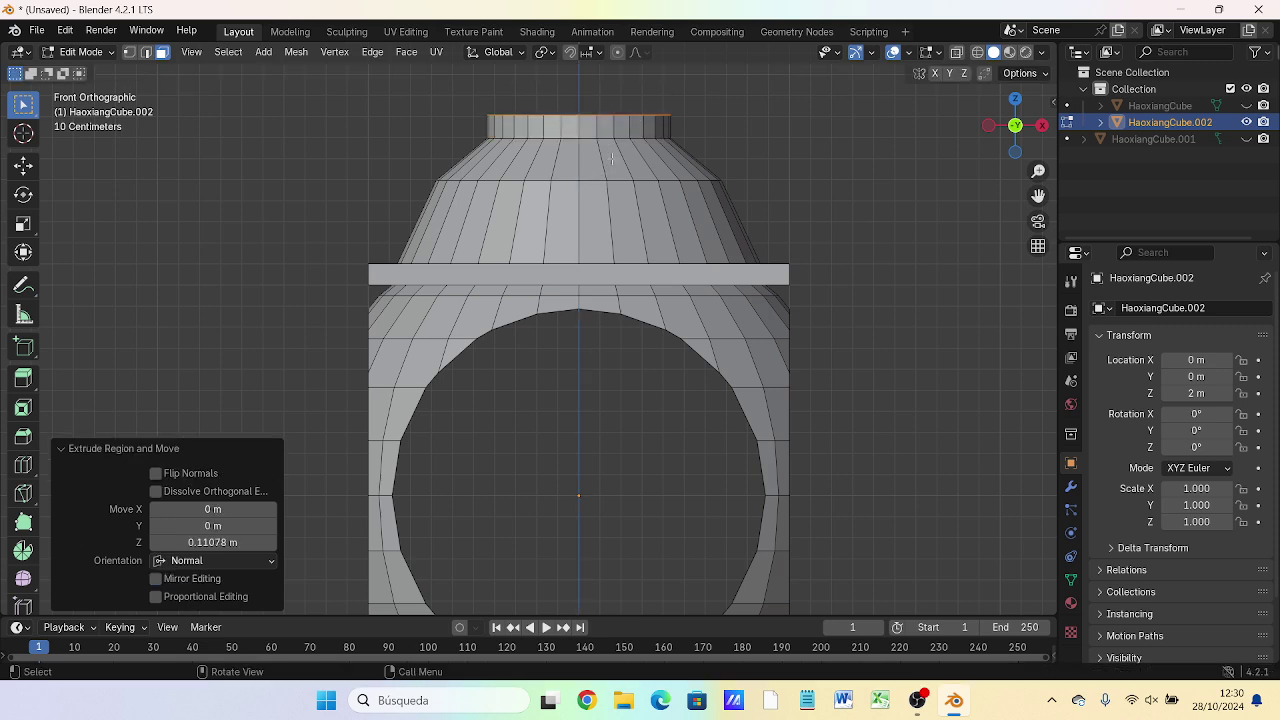
pyautogui.press('e')
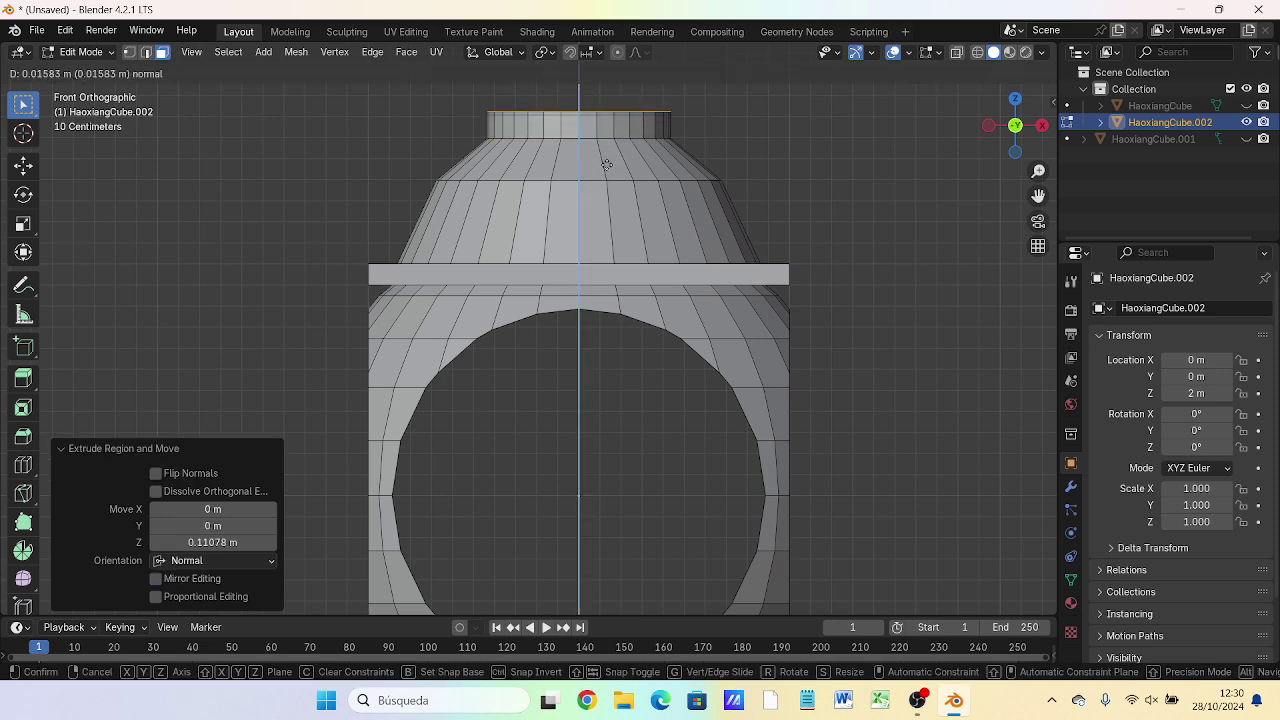
pyautogui.rightClick(606, 164)
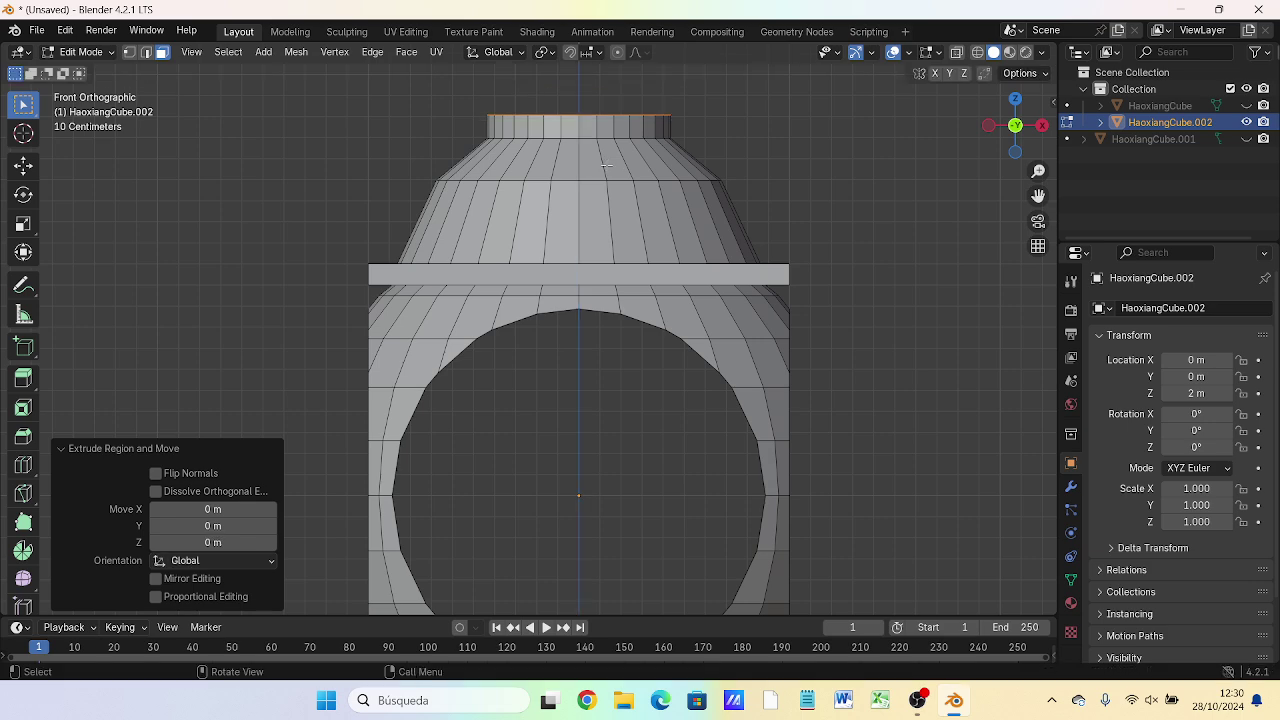
pyautogui.hotkey('ctrl', 'z')
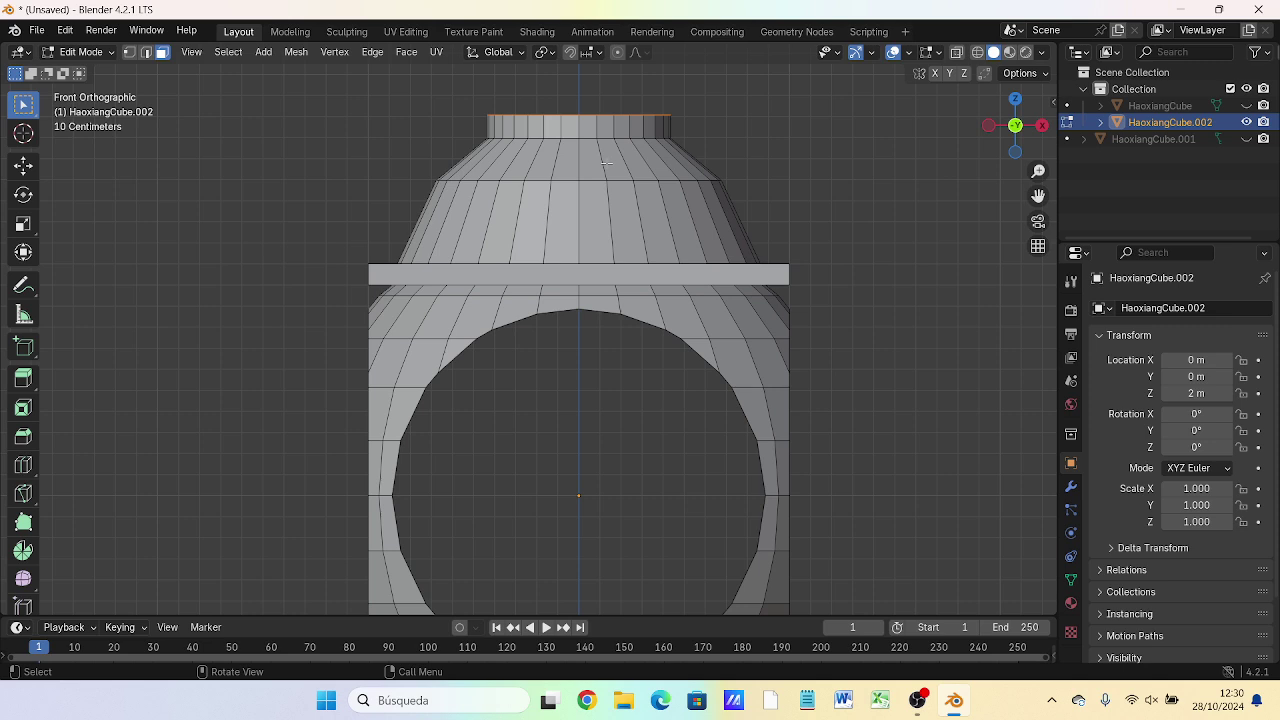
pyautogui.press('s')
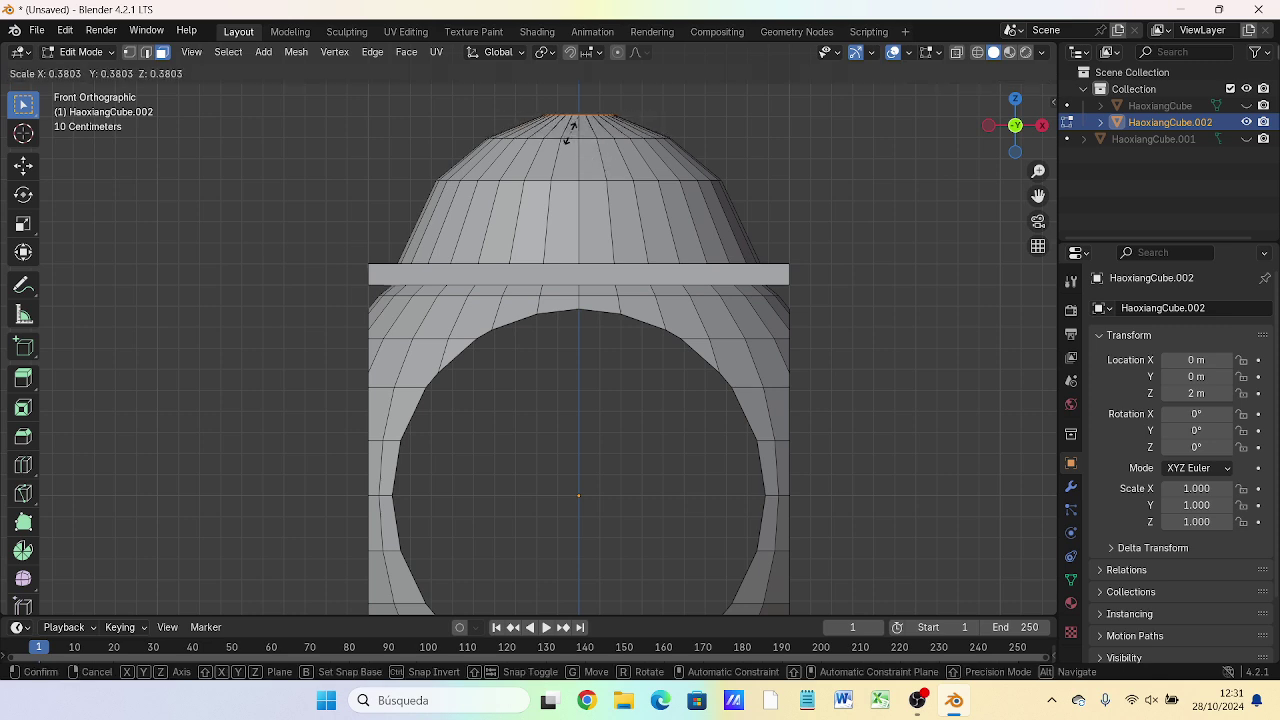
pyautogui.click(572, 124)
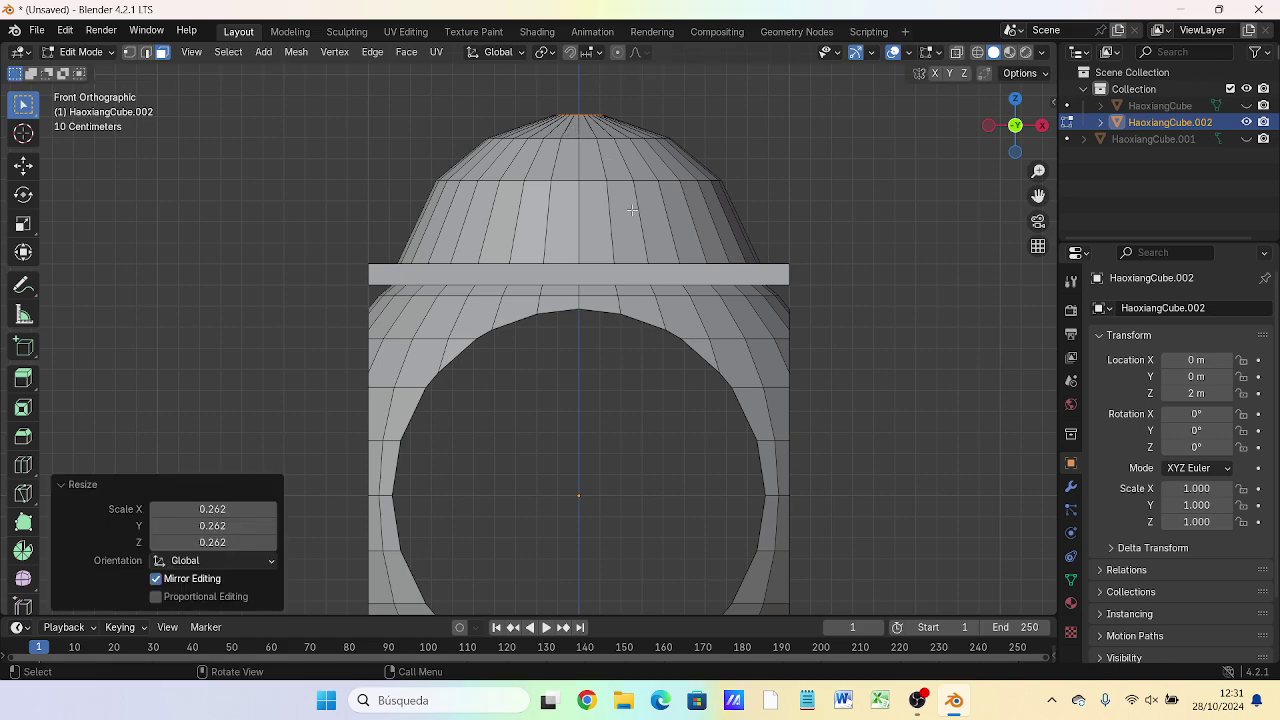
pyautogui.moveTo(634, 215)
pyautogui.mouseDown(button='middle')
pyautogui.moveTo(420, 272)
pyautogui.moveTo(176, 230)
pyautogui.moveTo(312, 274)
pyautogui.mouseUp(button='middle')
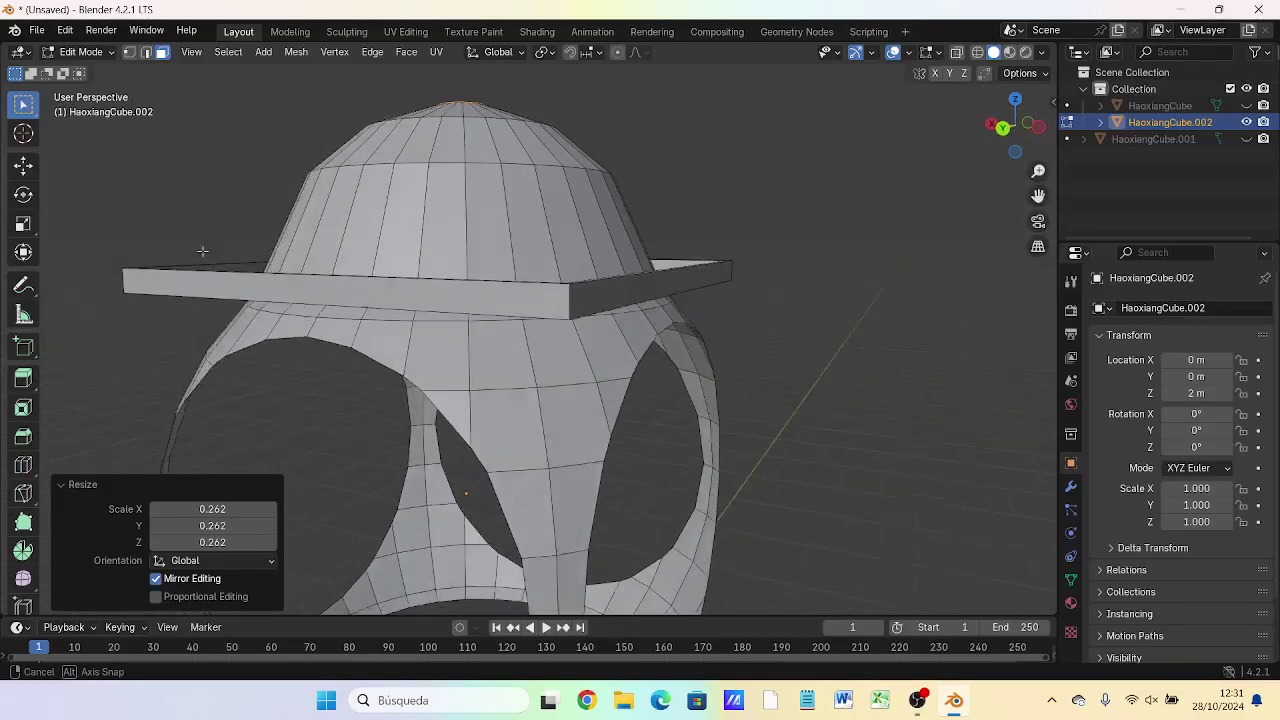